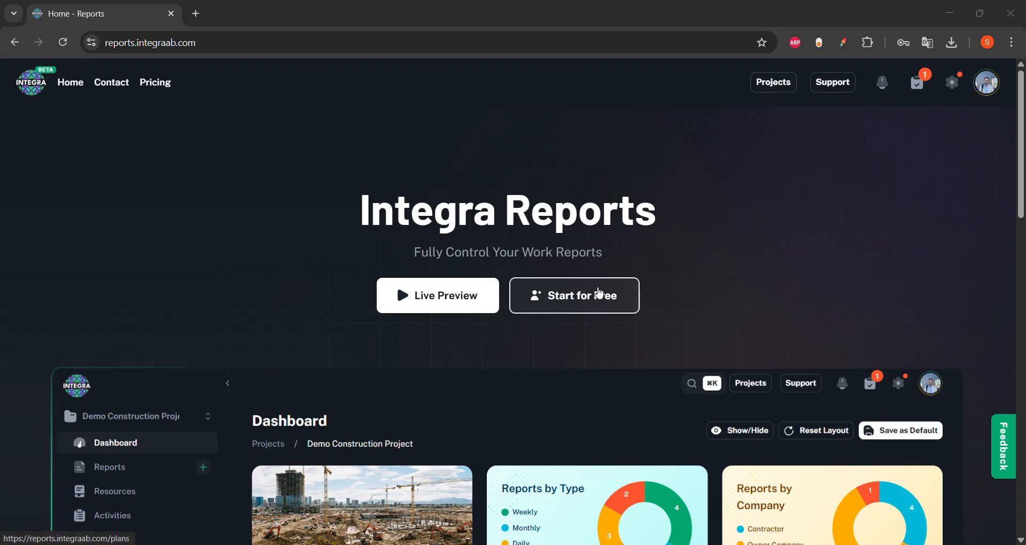
Open the plans page for starting free and review the Personal, Shared and Enterprise plan features
{"action": "left_click", "coordinate": [599, 293]}
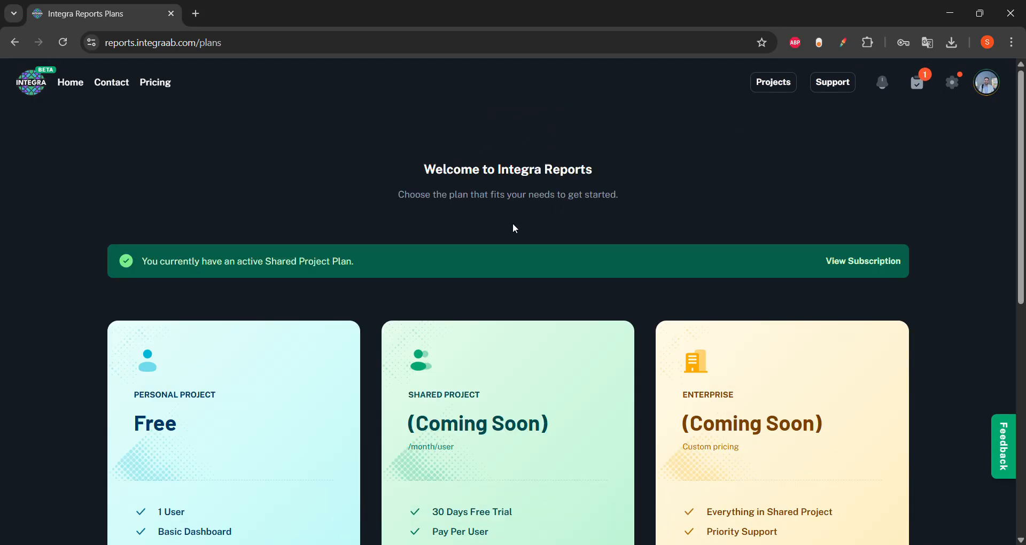
{"action": "scroll", "coordinate": [513, 227], "scroll_direction": "down", "scroll_amount": 4}
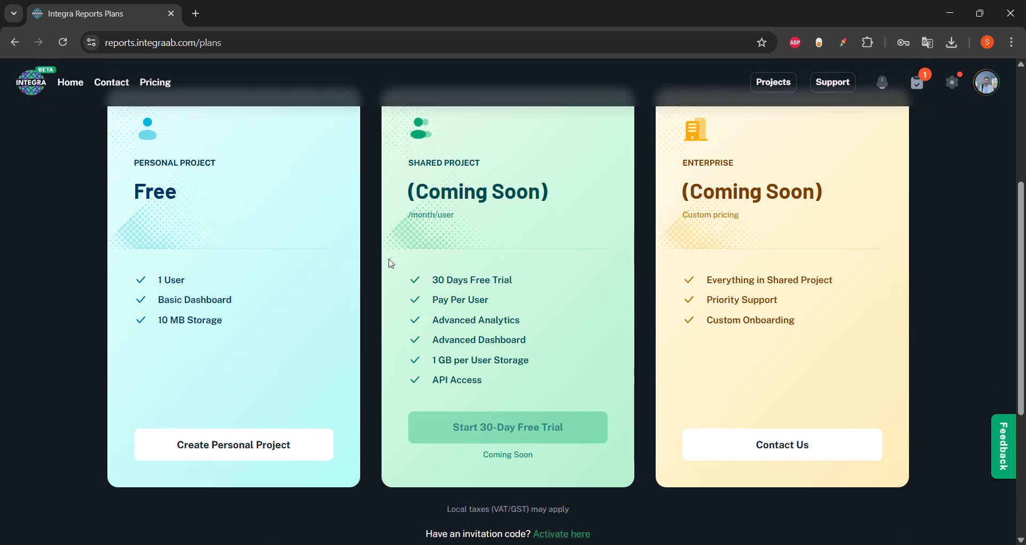
{"action": "scroll", "coordinate": [389, 264], "scroll_direction": "up", "scroll_amount": 2}
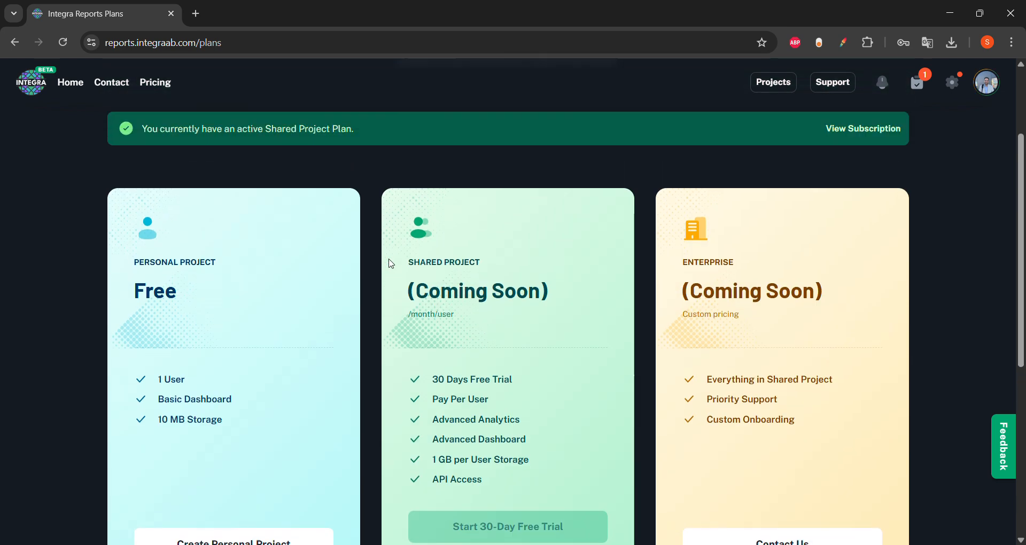
Start creating a new project from the projects list and set its project type to Personal
{"action": "left_click", "coordinate": [755, 89]}
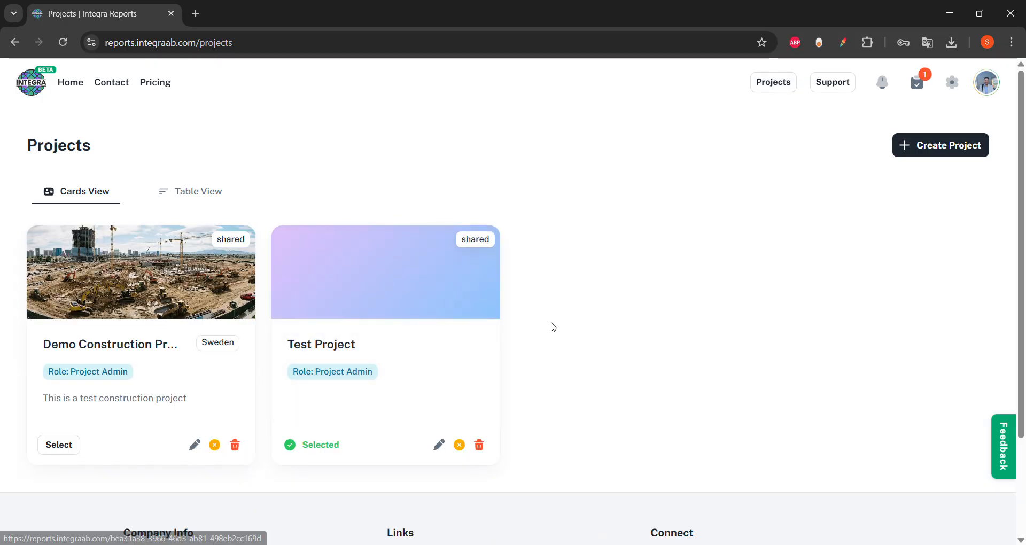
{"action": "left_click", "coordinate": [941, 152]}
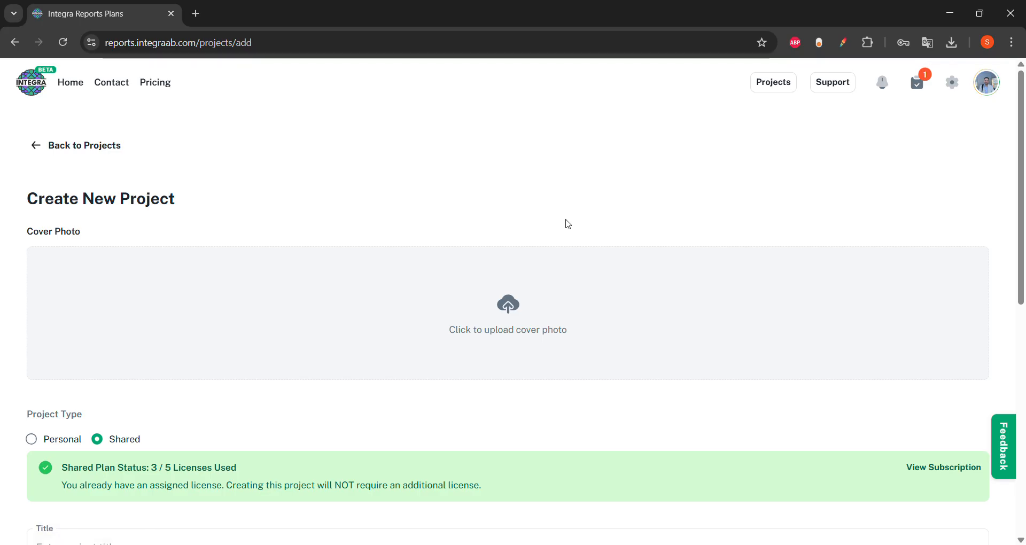
{"action": "scroll", "coordinate": [570, 316], "scroll_direction": "down", "scroll_amount": 2}
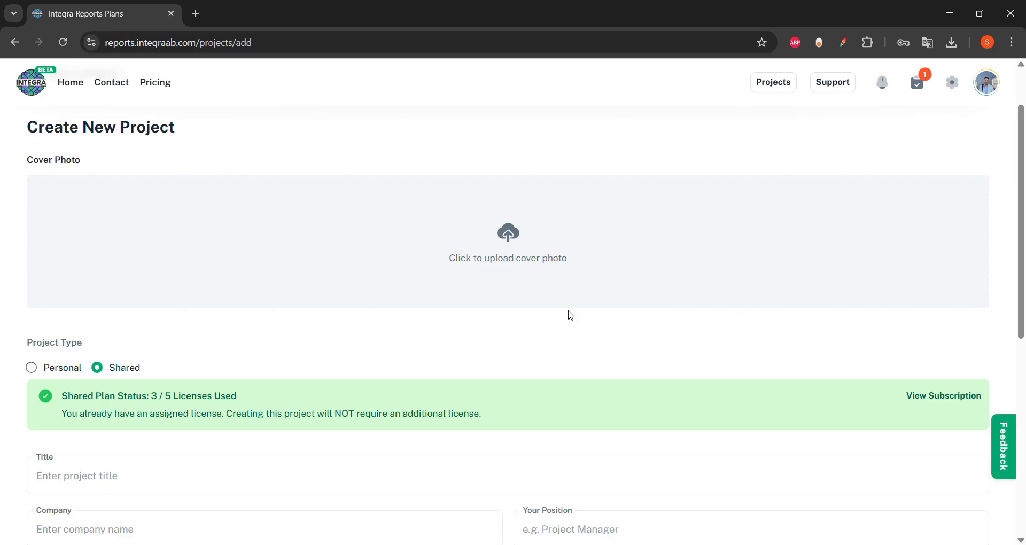
{"action": "scroll", "coordinate": [568, 315], "scroll_direction": "up", "scroll_amount": 3}
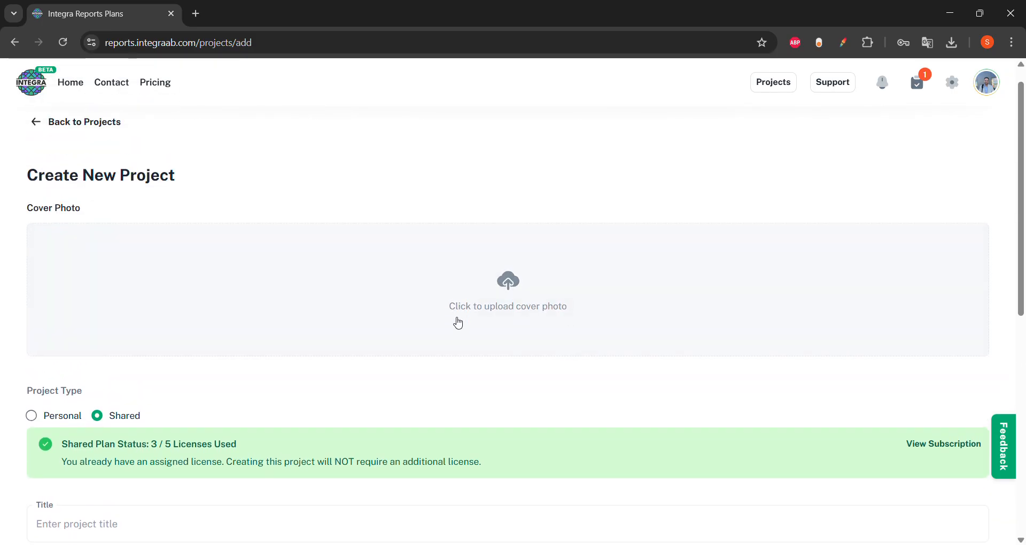
{"action": "scroll", "coordinate": [458, 323], "scroll_direction": "down", "scroll_amount": 1}
{"action": "scroll", "coordinate": [458, 321], "scroll_direction": "down", "scroll_amount": 1}
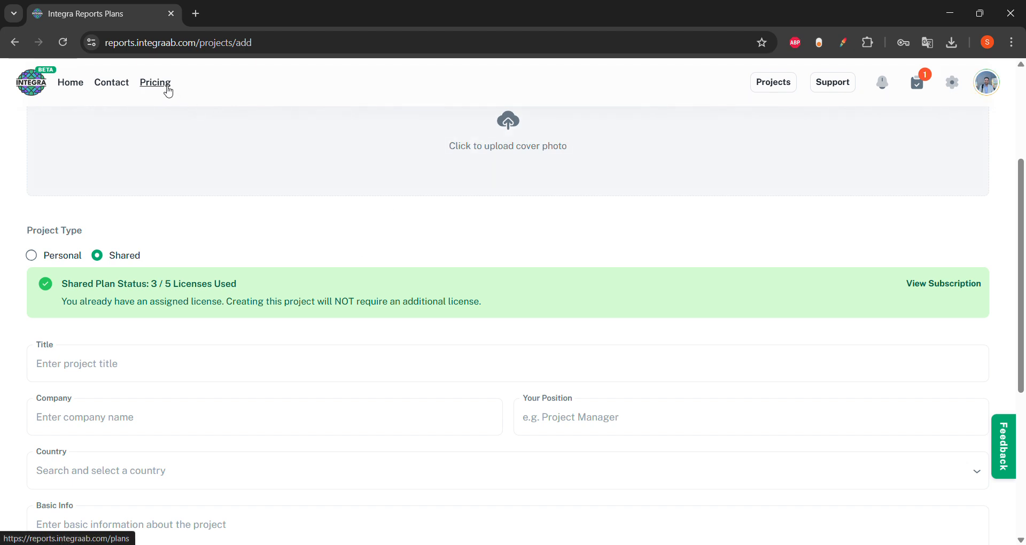
{"action": "left_click", "coordinate": [63, 262]}
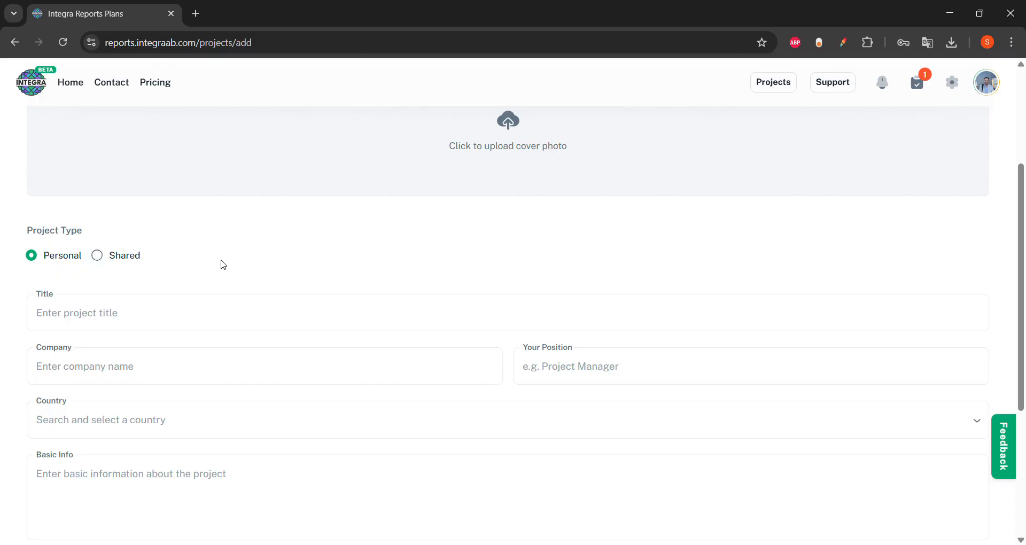
Enter New Test Project as the project title and Test Company as the company
{"action": "scroll", "coordinate": [219, 263], "scroll_direction": "down", "scroll_amount": 2}
{"action": "left_click", "coordinate": [242, 251]}
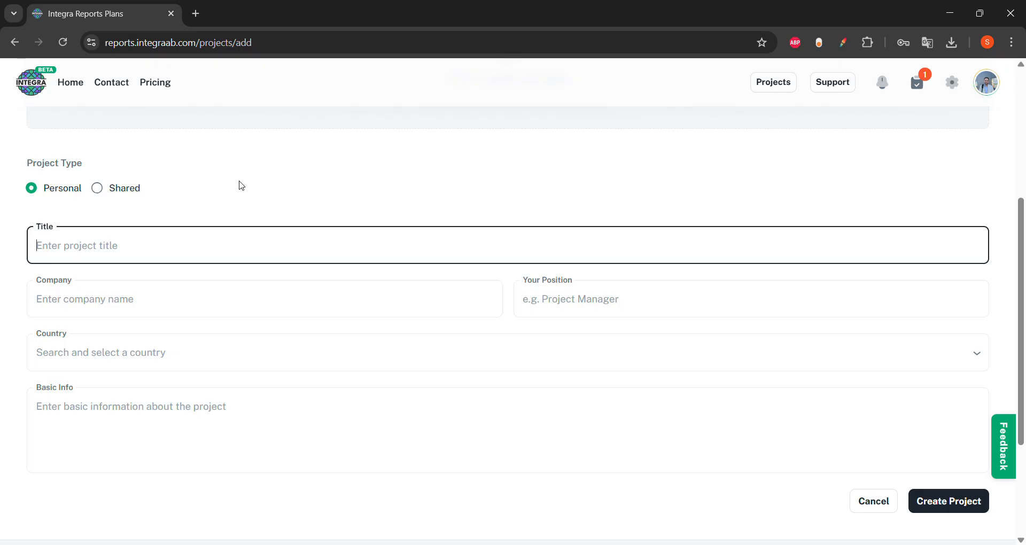
{"action": "type", "text": "New Test Project"}
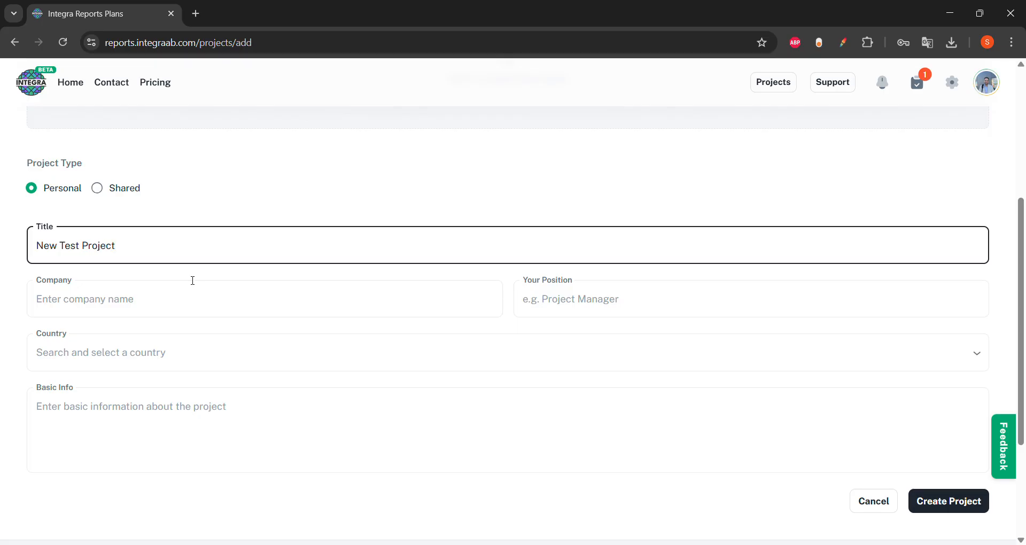
{"action": "left_click", "coordinate": [188, 299]}
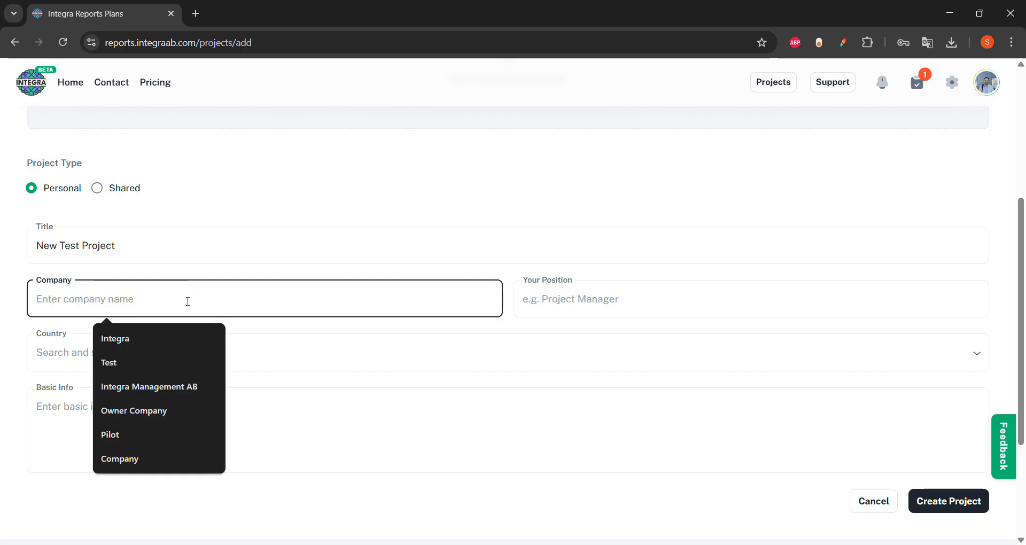
{"action": "type", "text": "Test Co"}
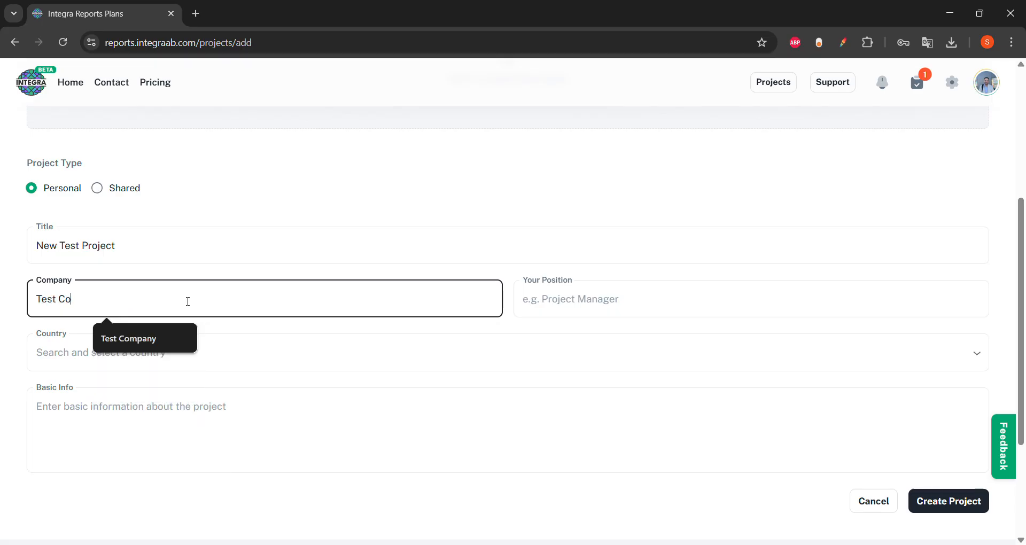
{"action": "type", "text": "mpany"}
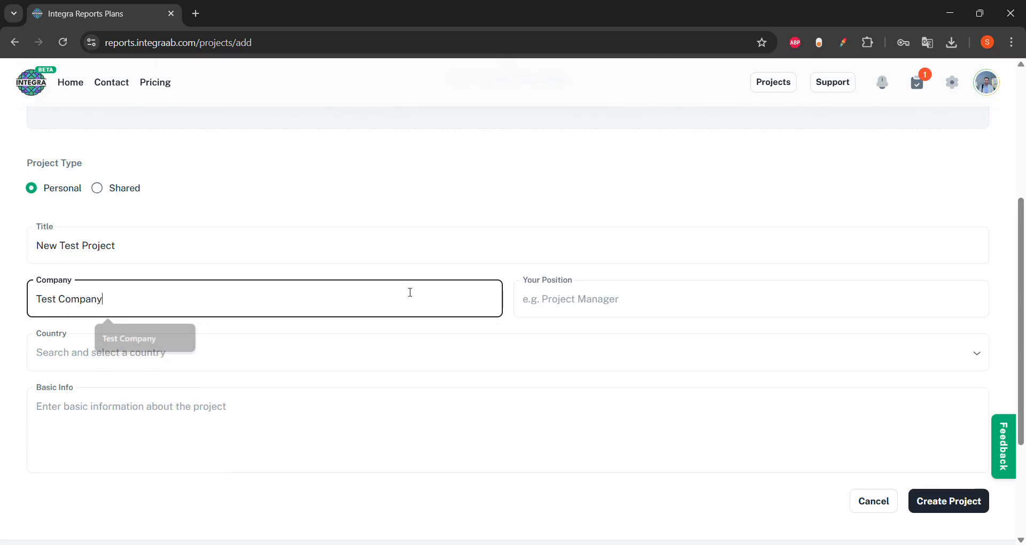
Set your position to Project Manager and the project's country to Sweden
{"action": "left_click", "coordinate": [542, 296]}
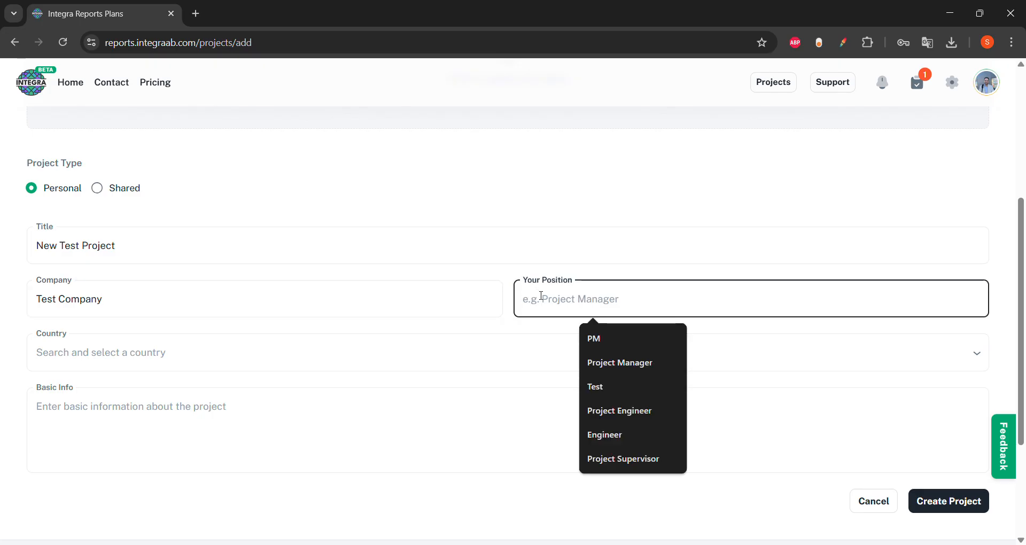
{"action": "type", "text": "Project "}
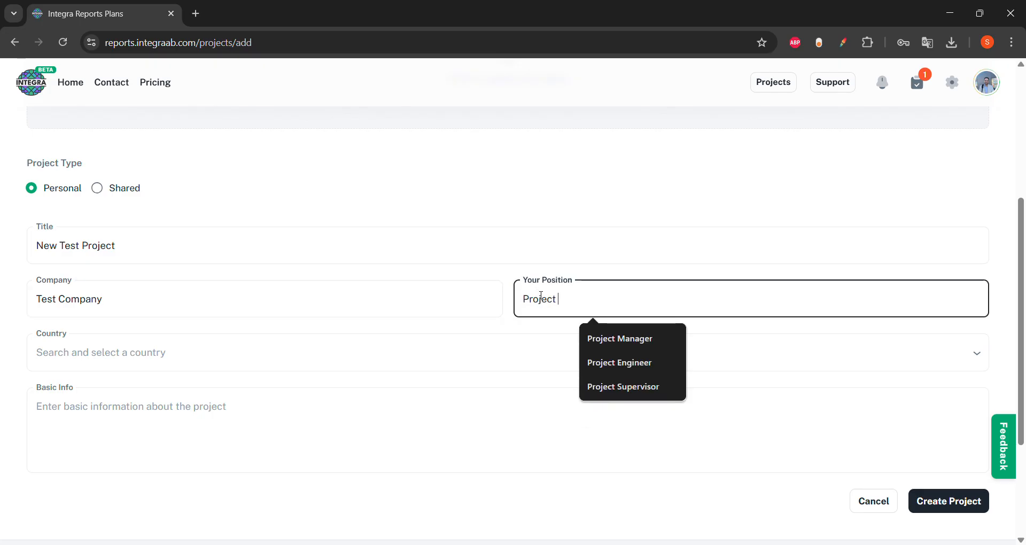
{"action": "type", "text": "Manag"}
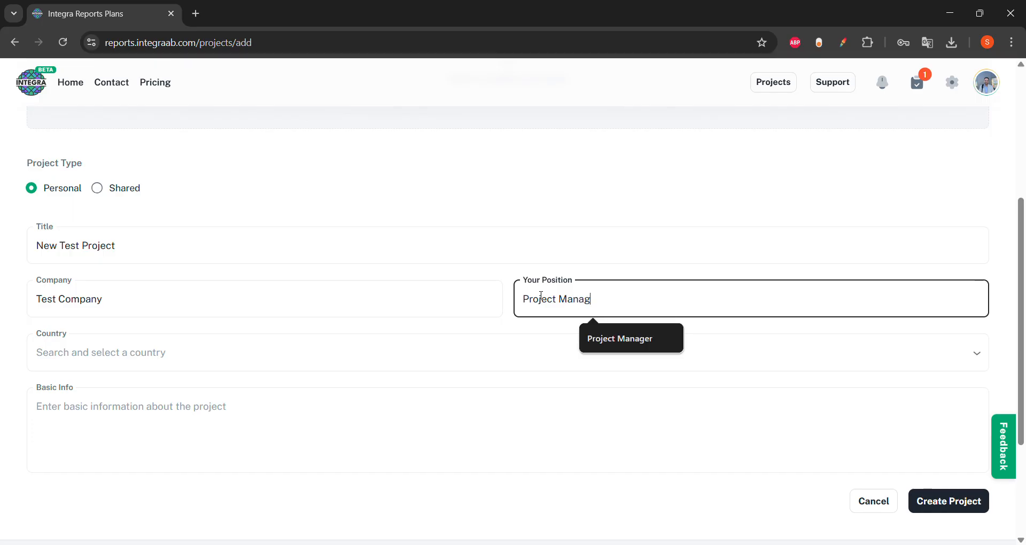
{"action": "type", "text": "er"}
{"action": "left_click", "coordinate": [477, 353]}
{"action": "type", "text": "swe"}
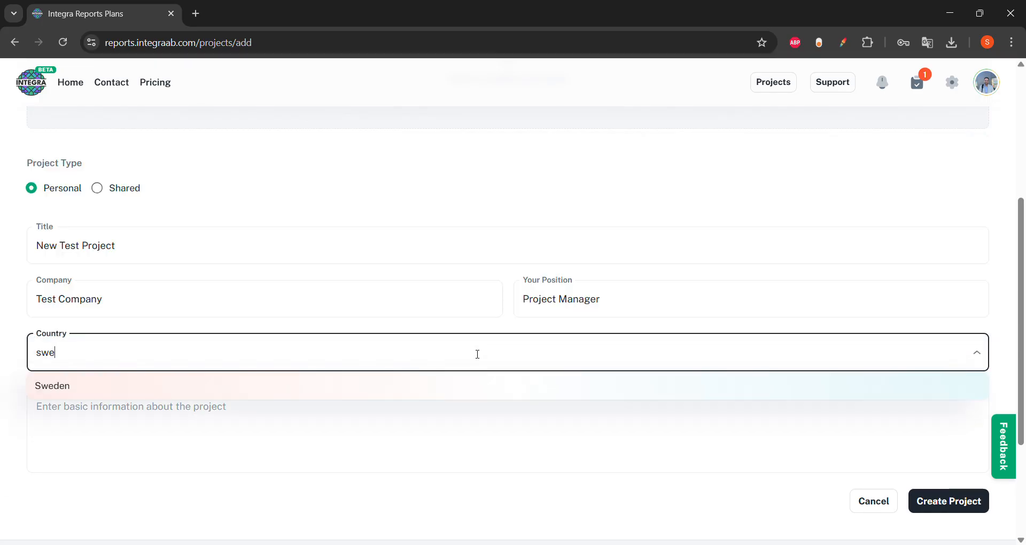
{"action": "left_click", "coordinate": [475, 386]}
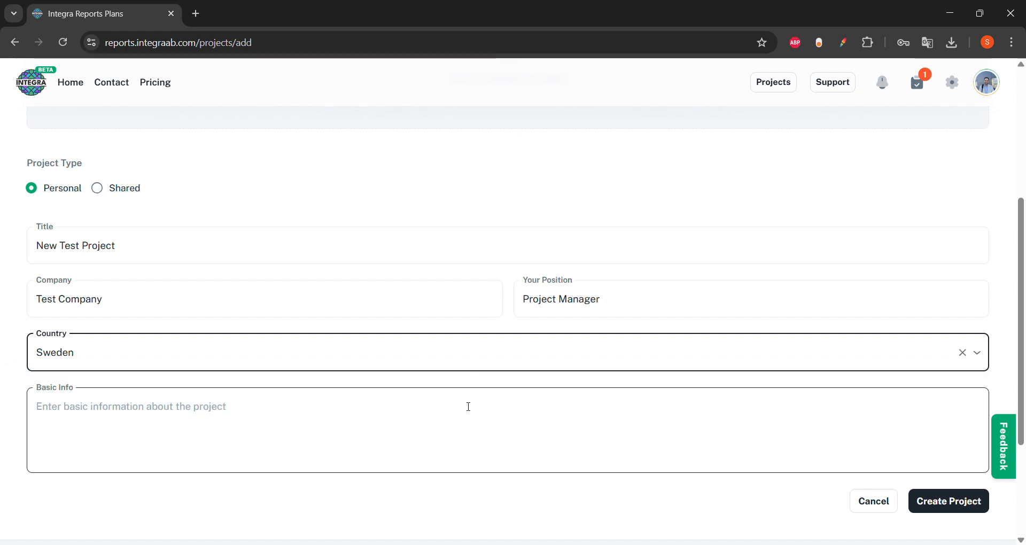
Enter Basic Info as the project's basic information and create the project
{"action": "left_click", "coordinate": [468, 407]}
{"action": "type", "text": "Basic Info"}
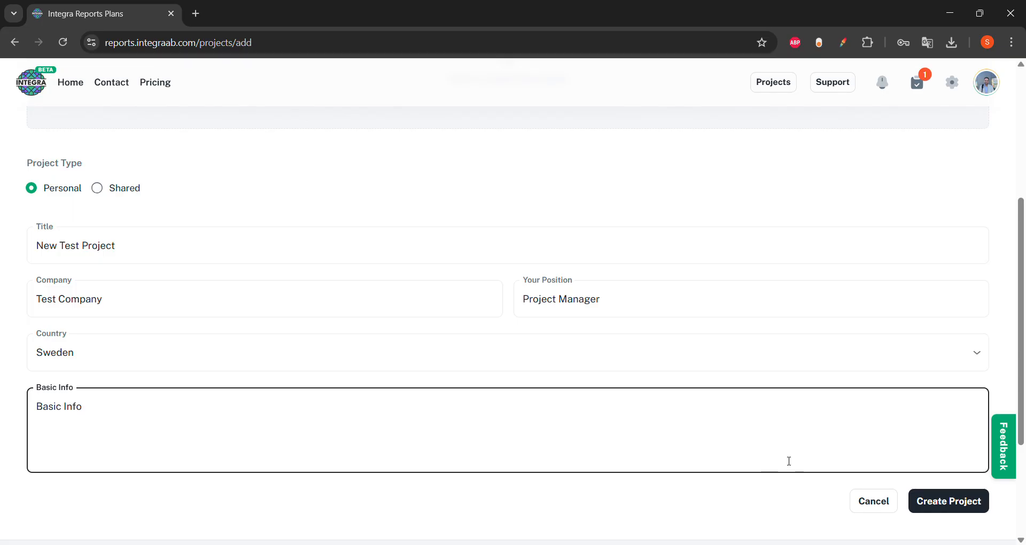
{"action": "left_click", "coordinate": [927, 496]}
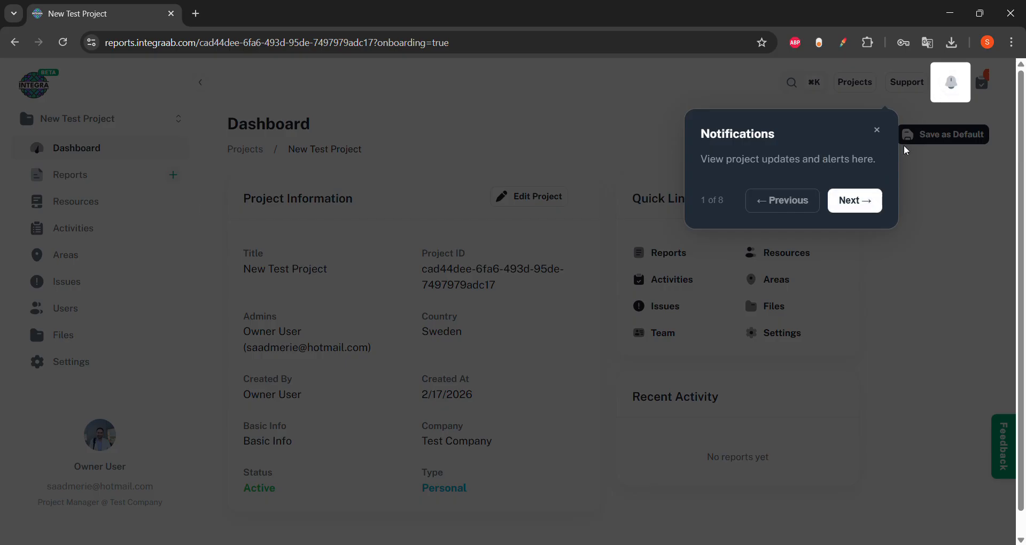
Go through all eight cards of the onboarding tour, from Notifications to Reports, and finish it
{"action": "left_click", "coordinate": [864, 196]}
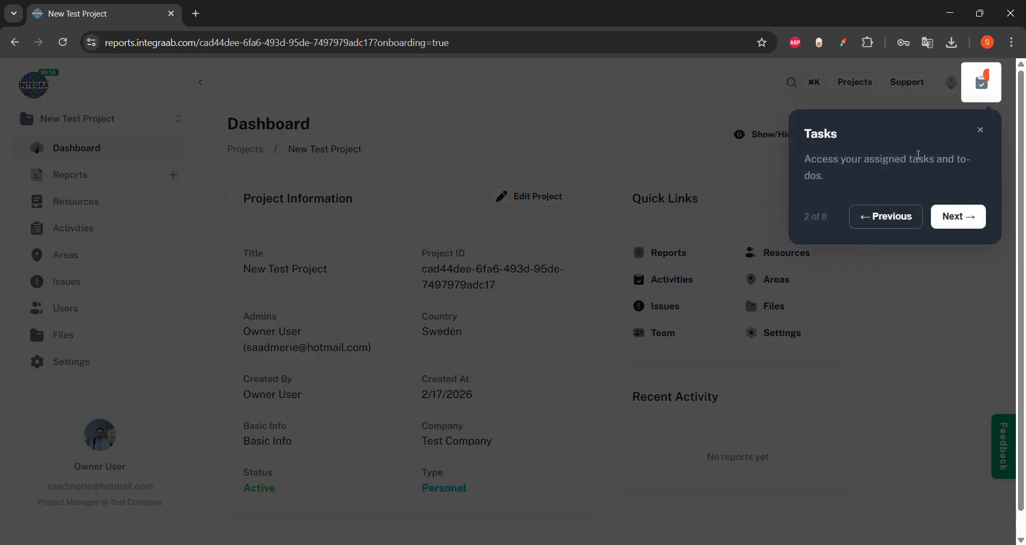
{"action": "left_click", "coordinate": [951, 219]}
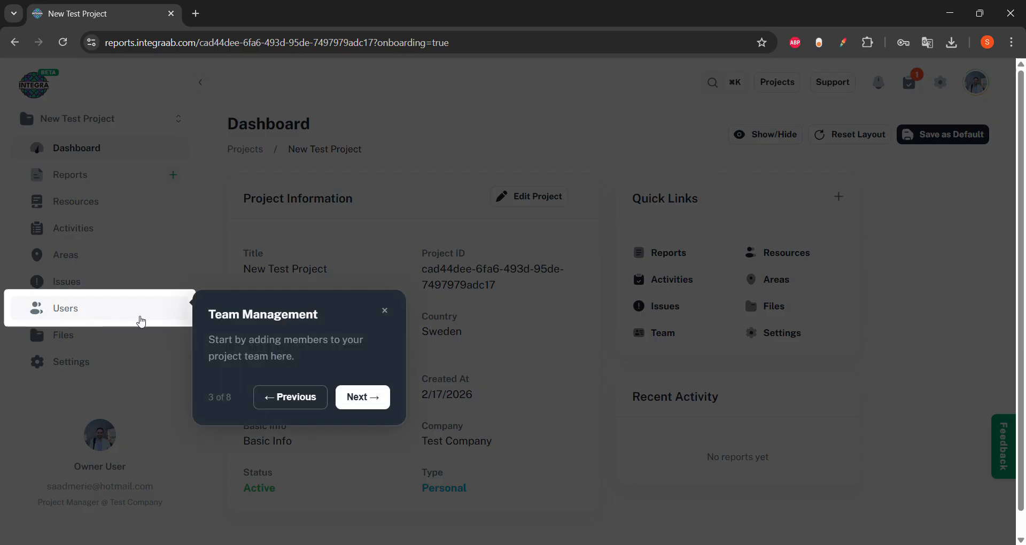
{"action": "left_click", "coordinate": [365, 400]}
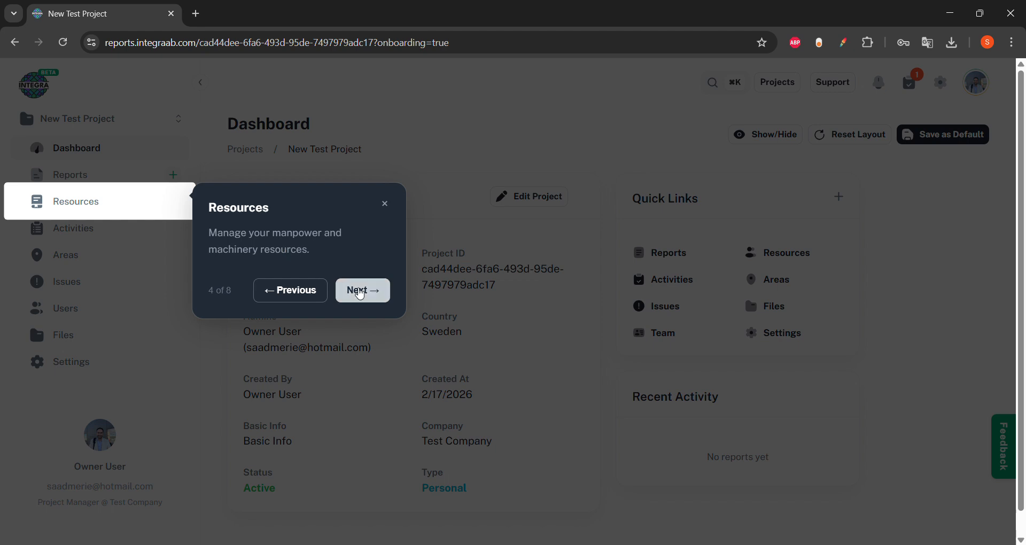
{"action": "left_click", "coordinate": [354, 289]}
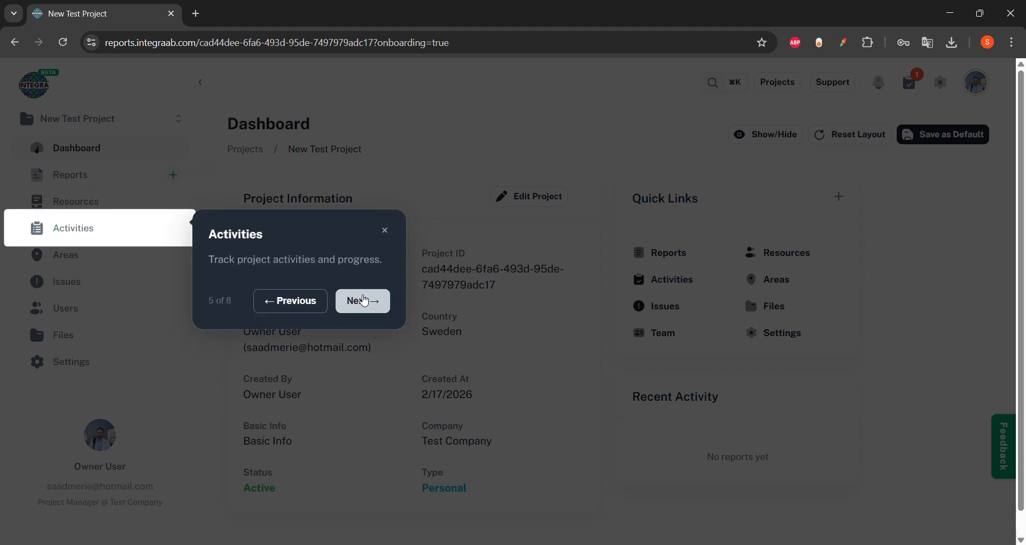
{"action": "left_click", "coordinate": [364, 301]}
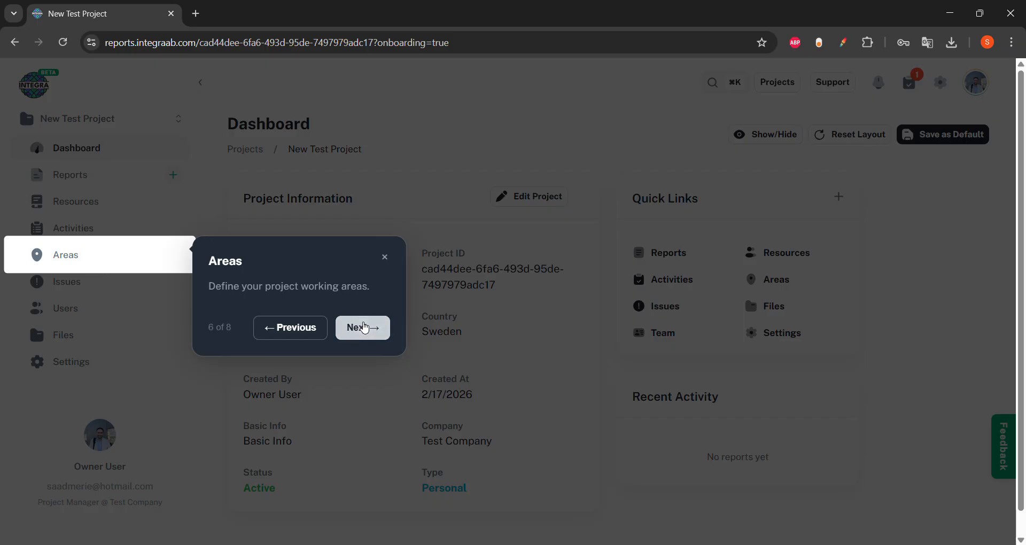
{"action": "left_click", "coordinate": [364, 327]}
{"action": "left_click", "coordinate": [352, 457]}
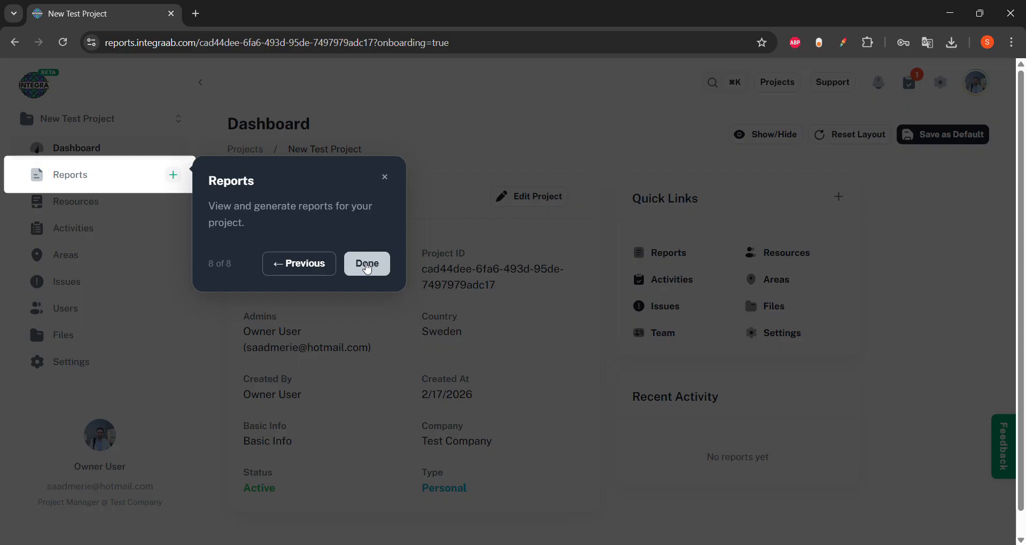
{"action": "left_click", "coordinate": [368, 268]}
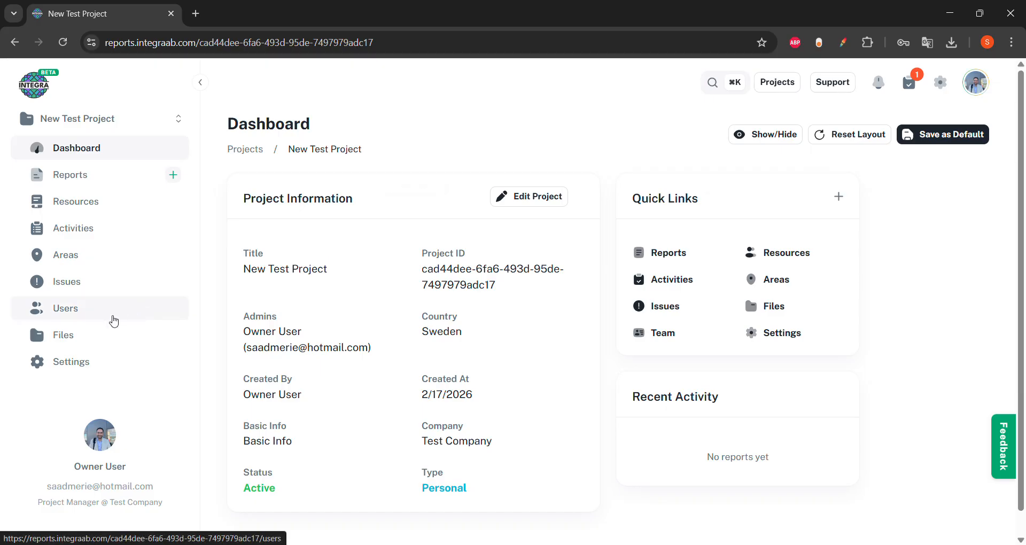
Open the project's resources table and widen its Title column to fit the full resource name
{"action": "left_click", "coordinate": [102, 206]}
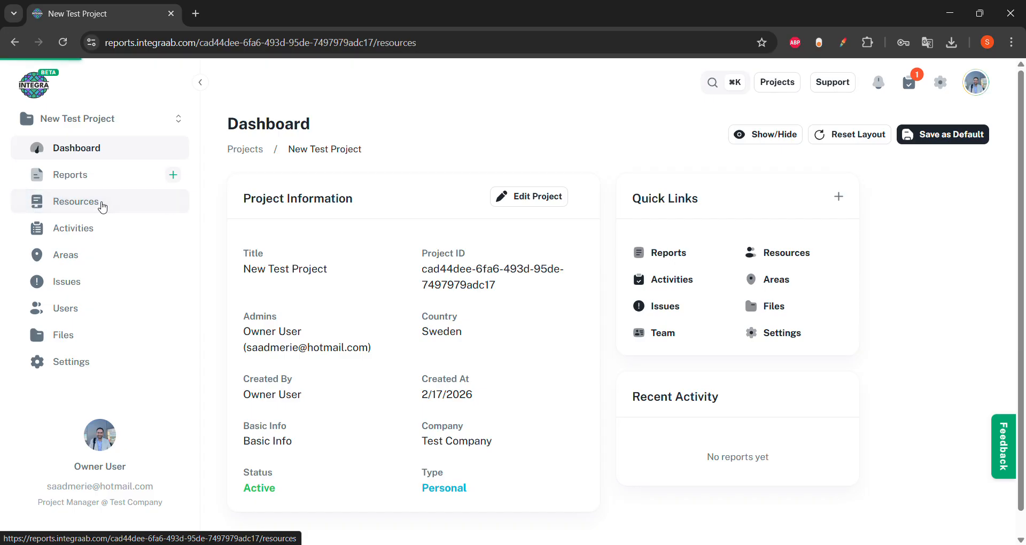
{"action": "key", "text": "F5"}
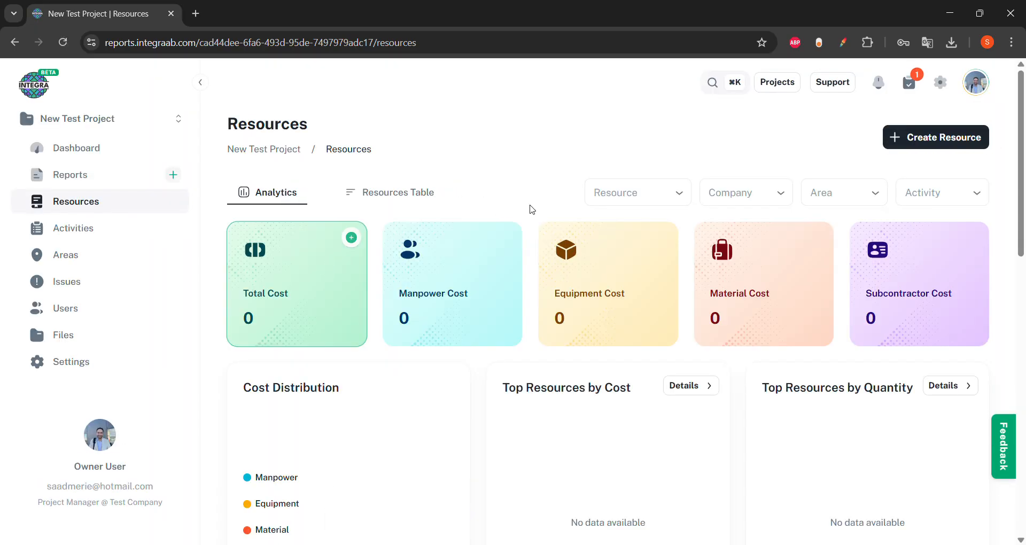
{"action": "left_click", "coordinate": [408, 202]}
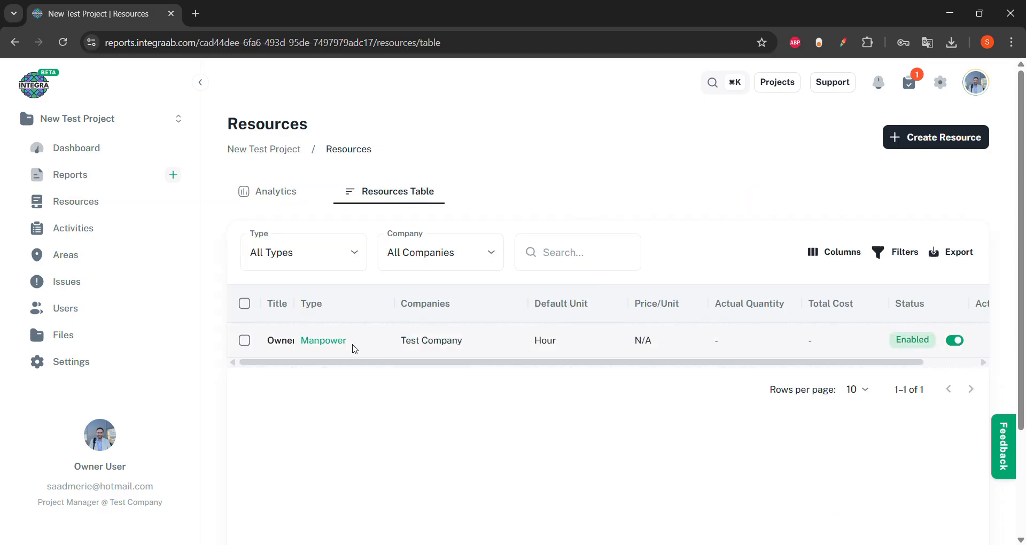
{"action": "left_click_drag", "start_coordinate": [294, 311], "coordinate": [339, 306]}
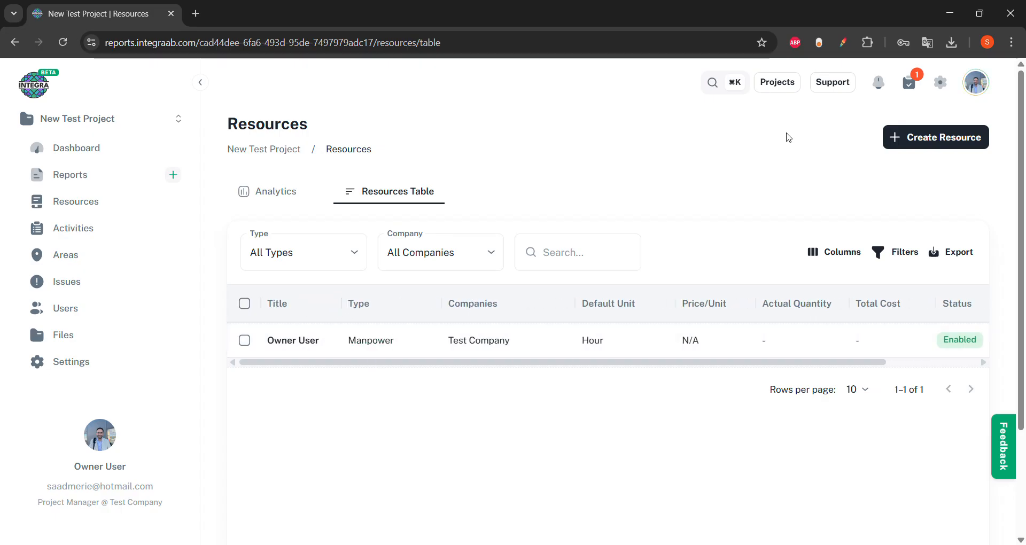
Start a new resource titled Excavator and set its type to Equipment
{"action": "left_click", "coordinate": [916, 139]}
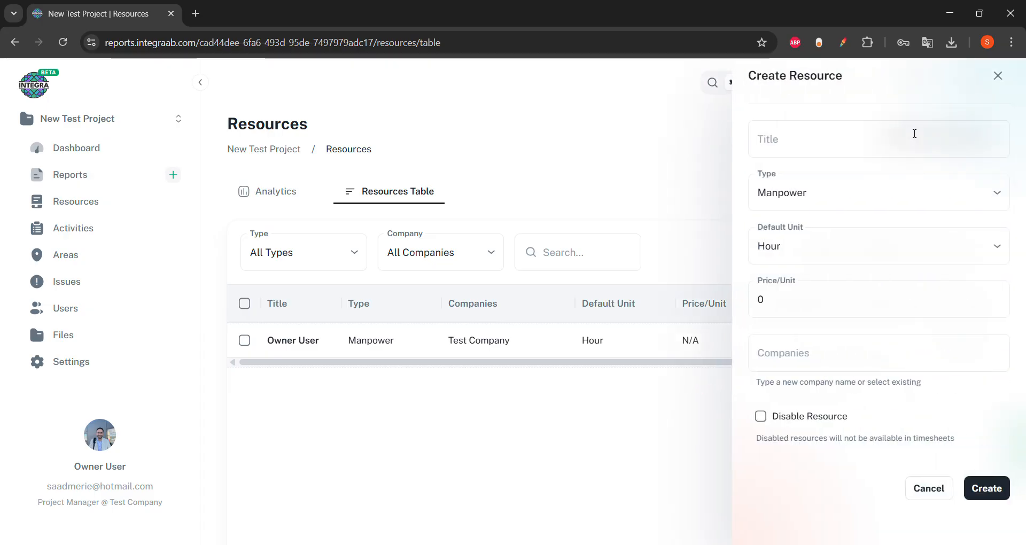
{"action": "left_click", "coordinate": [878, 140]}
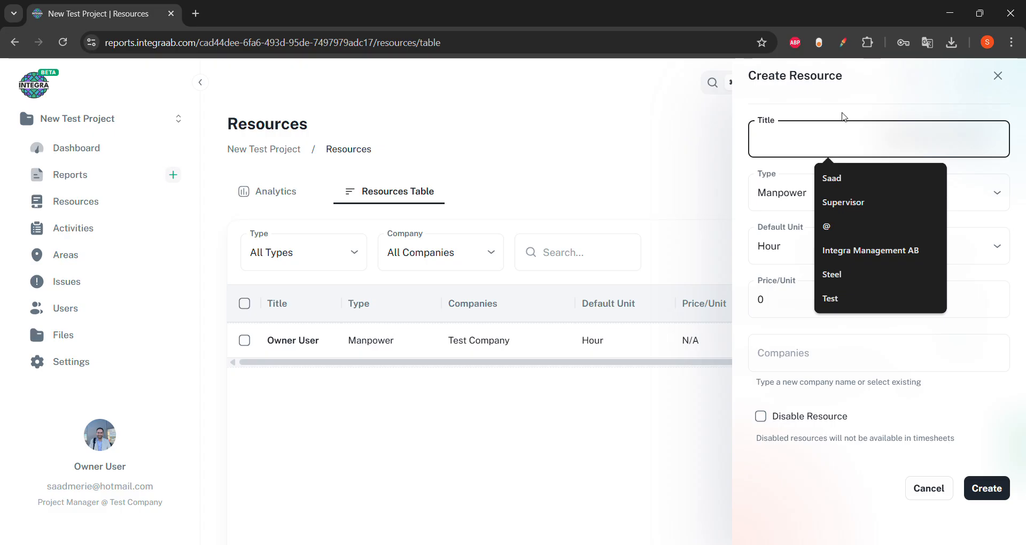
{"action": "type", "text": "Excavator"}
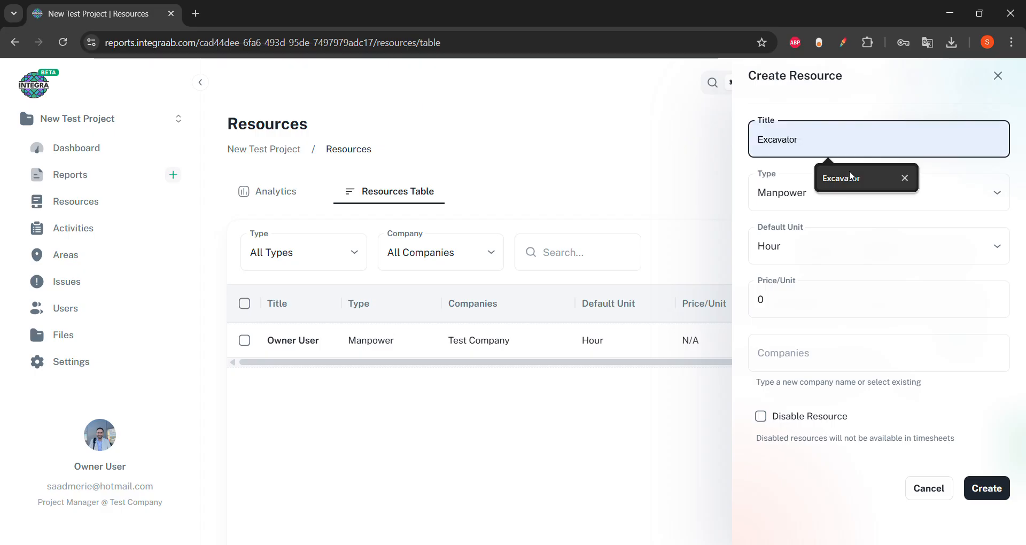
{"action": "left_click", "coordinate": [850, 174]}
{"action": "left_click", "coordinate": [827, 193]}
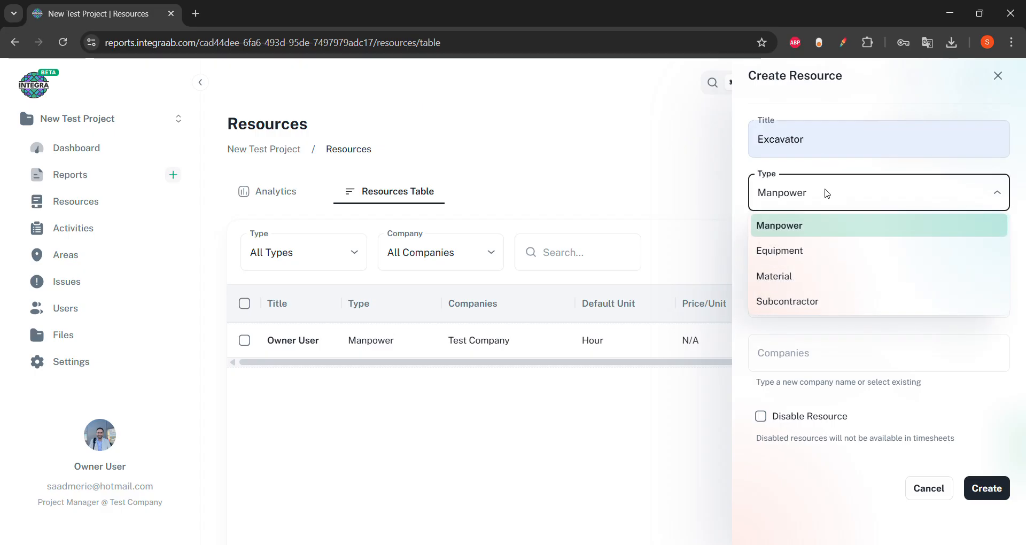
{"action": "left_click", "coordinate": [814, 252]}
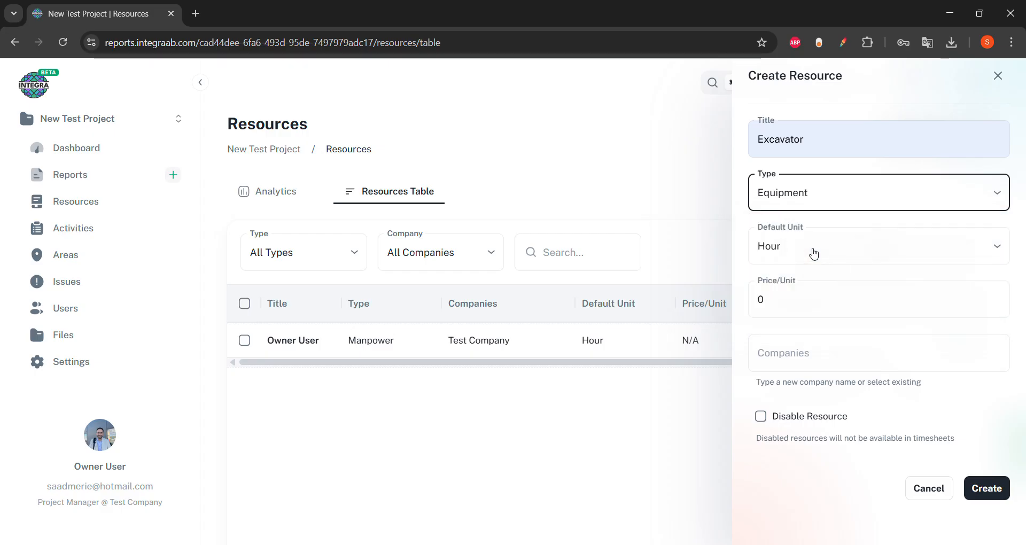
Choose Hour as the excavator's default unit and set its price per unit to 1000
{"action": "left_click", "coordinate": [814, 253]}
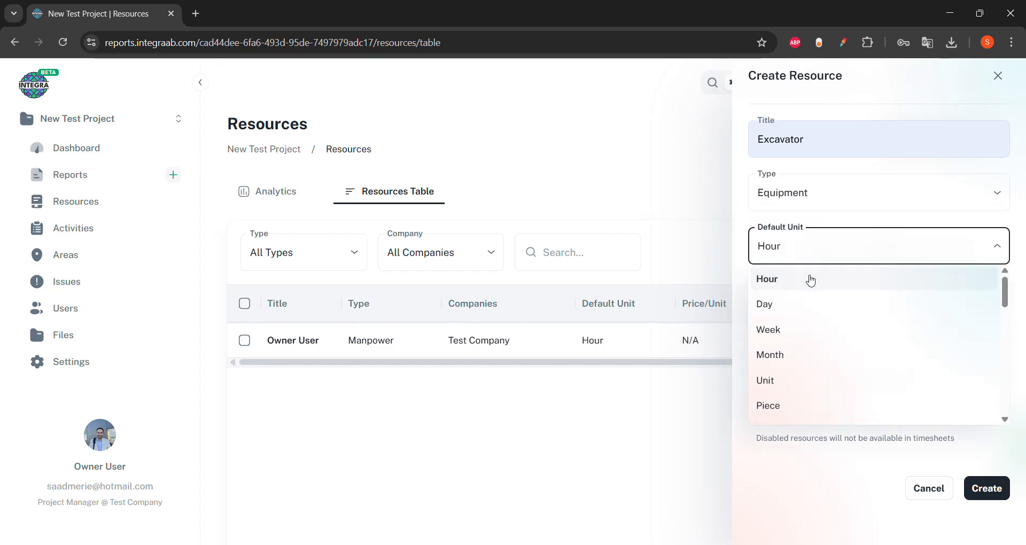
{"action": "left_click", "coordinate": [811, 280]}
{"action": "left_click", "coordinate": [806, 298]}
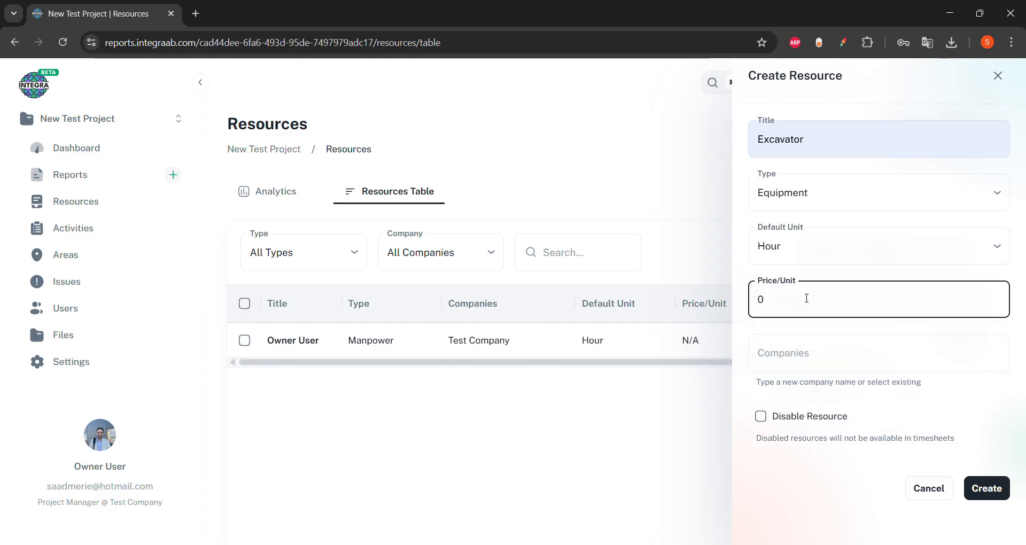
{"action": "double_click", "coordinate": [806, 297]}
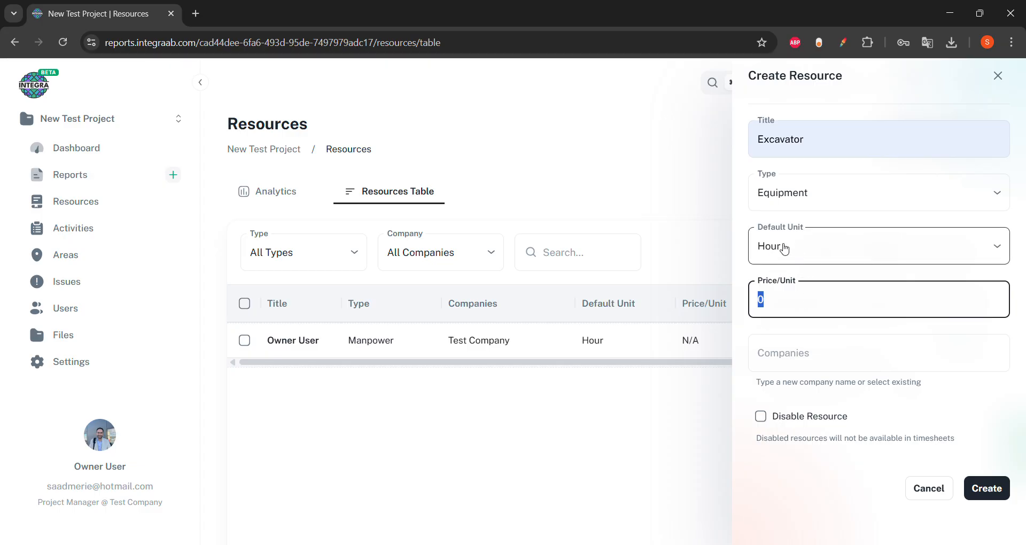
{"action": "type", "text": "1000"}
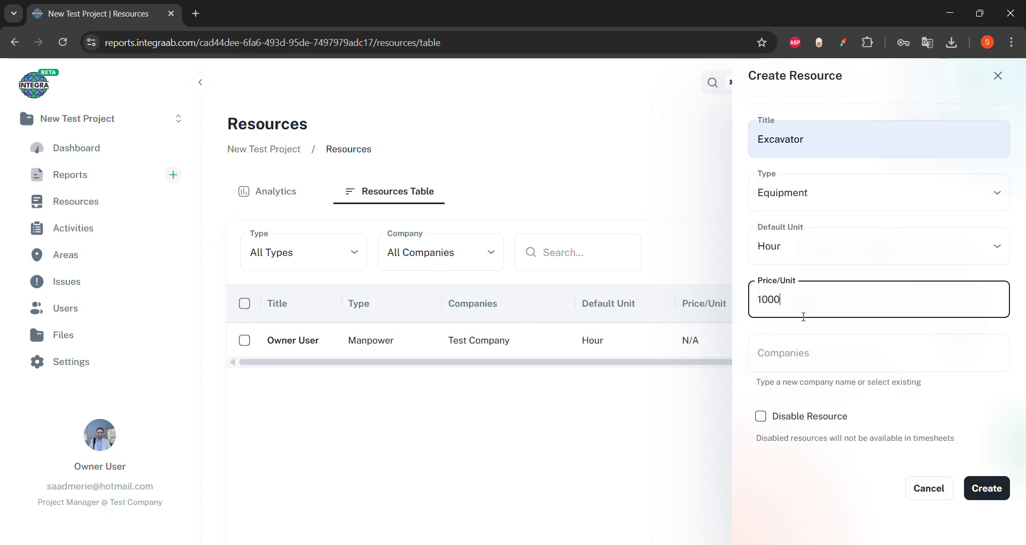
Assign the new company Equipment Providor to the excavator and create the resource
{"action": "left_click", "coordinate": [819, 345]}
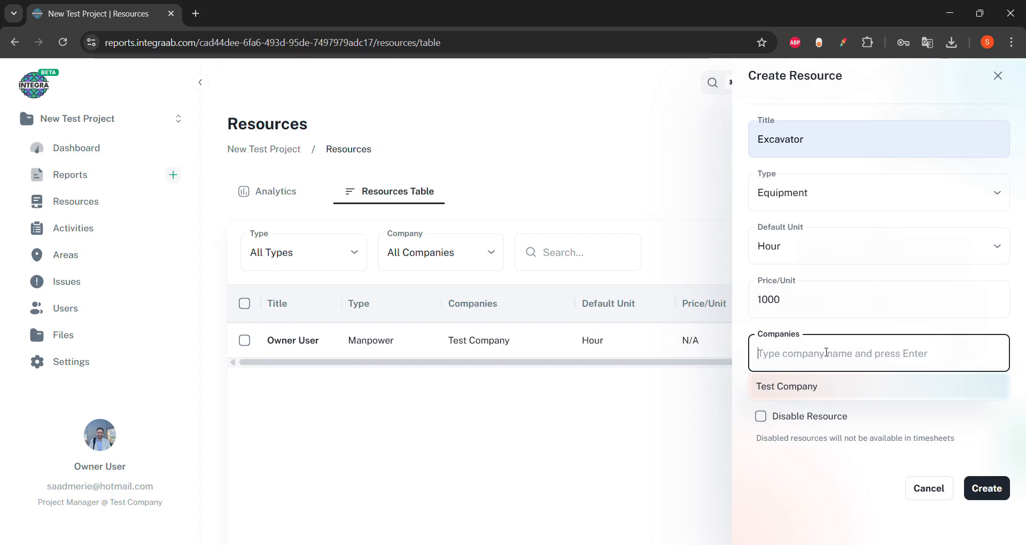
{"action": "type", "text": "Sub"}
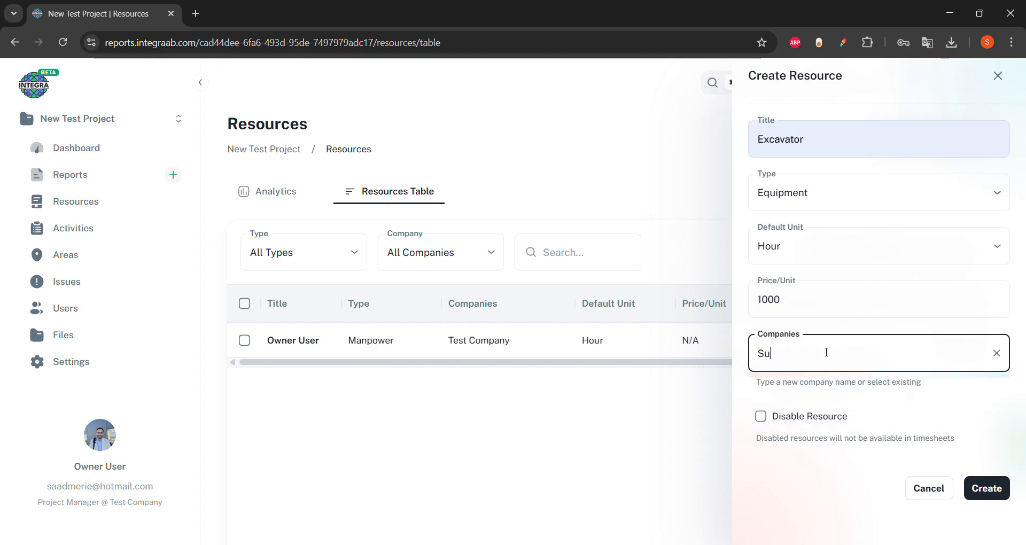
{"action": "key", "text": "BackSpace"}
{"action": "key", "text": "BackSpace"}
{"action": "key", "text": "BackSpace"}
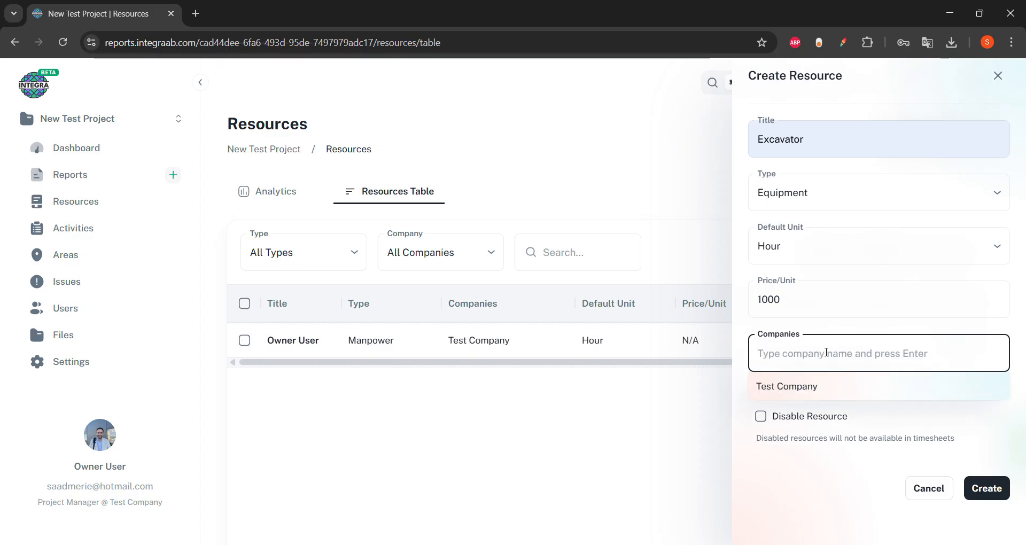
{"action": "type", "text": "Equi"}
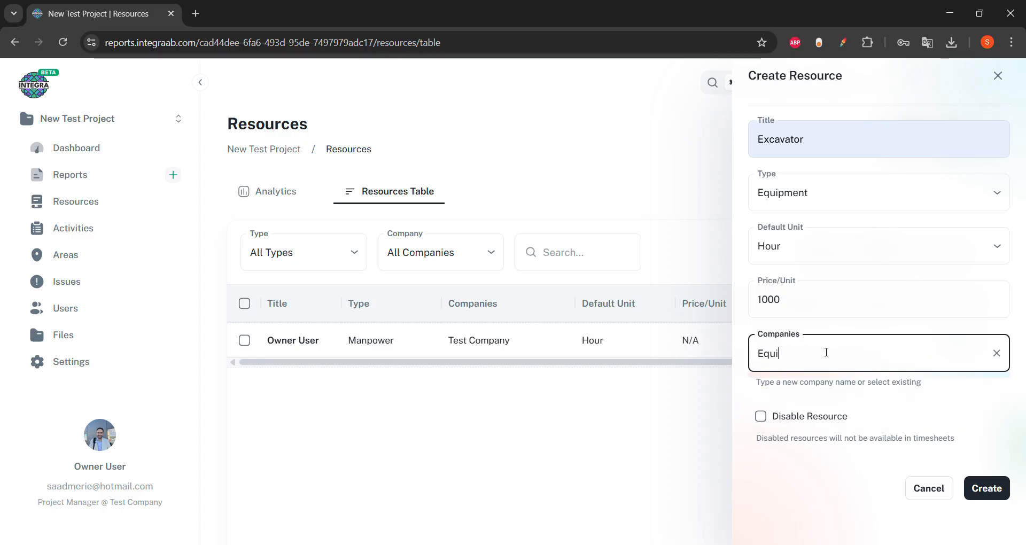
{"action": "type", "text": "pment Providor"}
{"action": "left_click", "coordinate": [986, 497]}
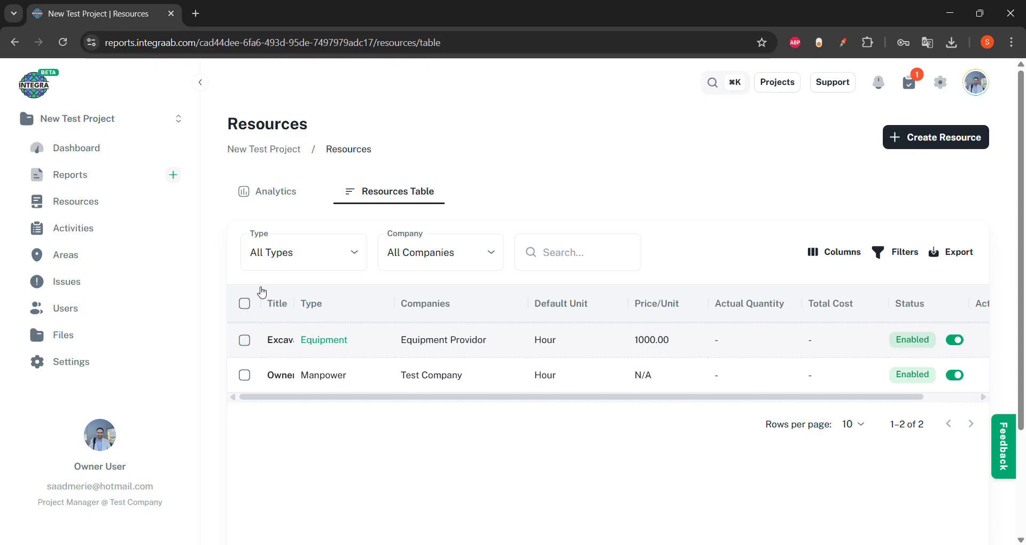
Open the project's activities table and start a new activity titled Excavation
{"action": "left_click", "coordinate": [126, 230]}
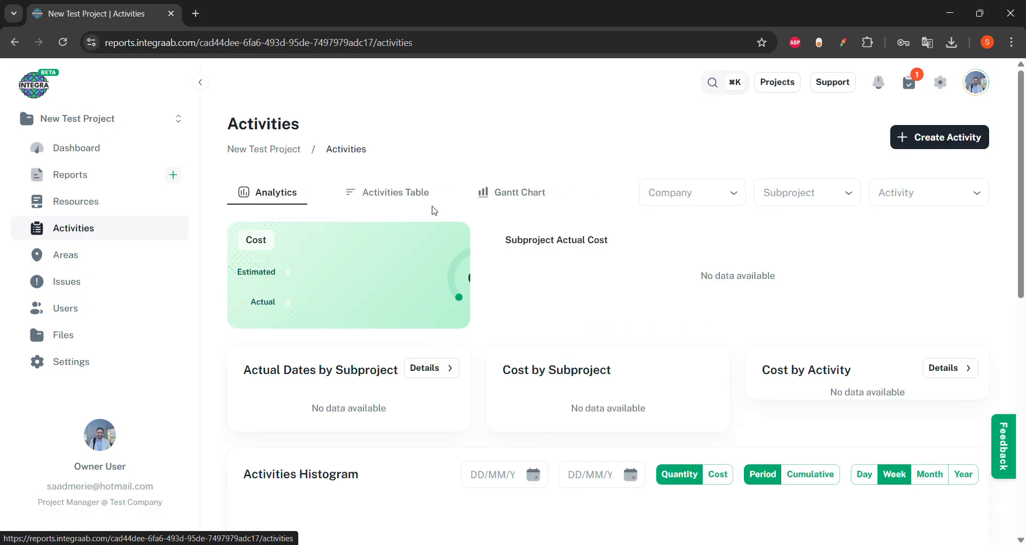
{"action": "left_click", "coordinate": [396, 199]}
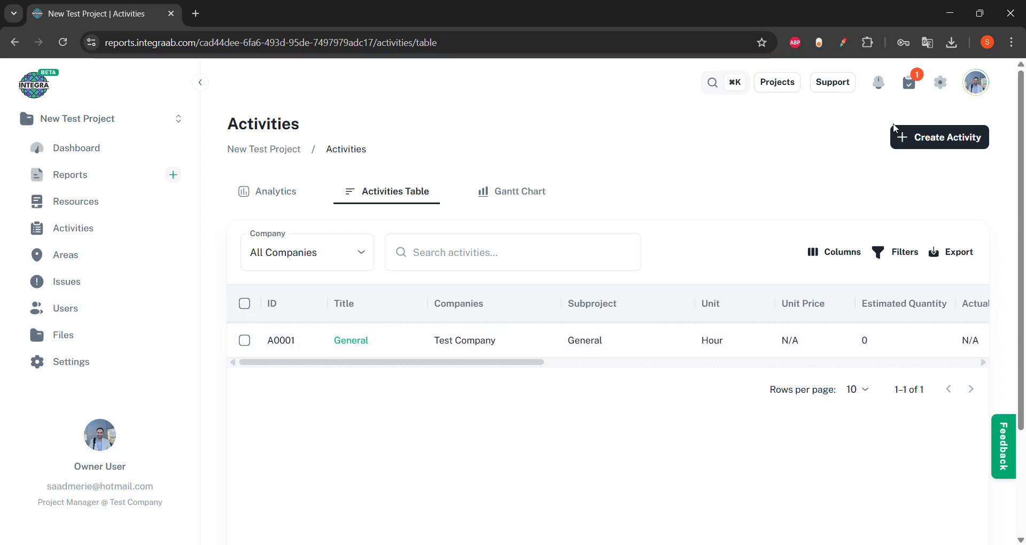
{"action": "left_click", "coordinate": [926, 148]}
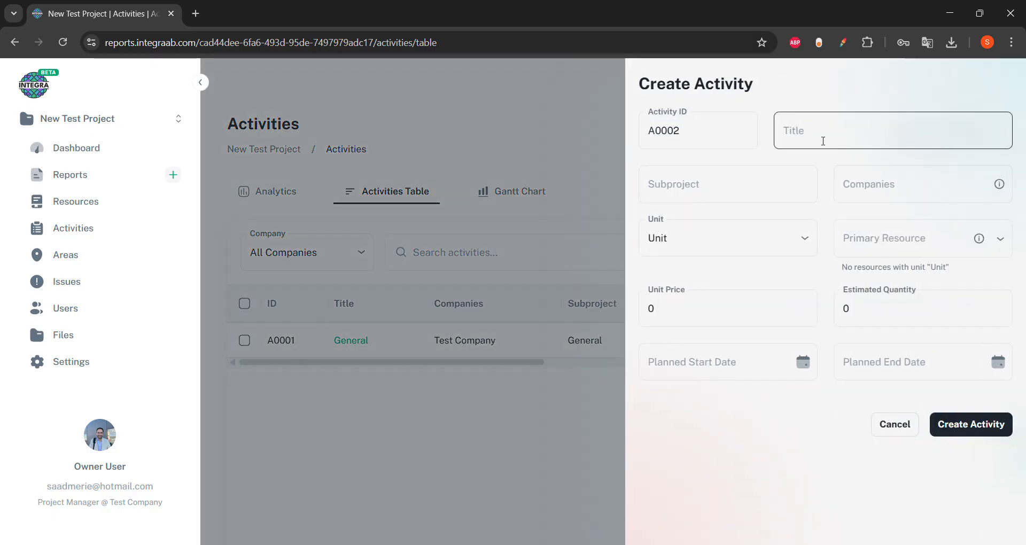
{"action": "left_click", "coordinate": [852, 136]}
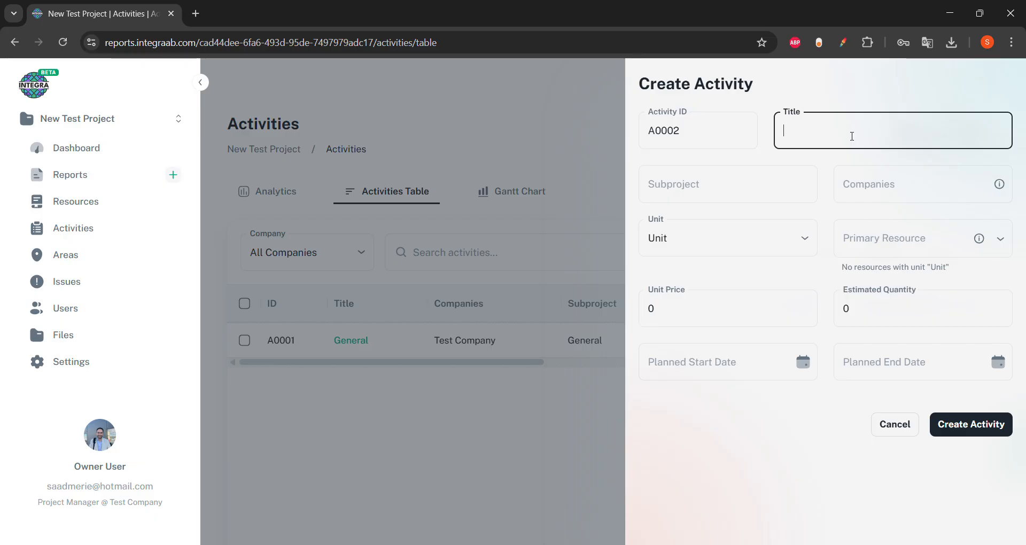
{"action": "type", "text": "Excavation"}
Enter Earthworks as the Excavation activity's subproject
{"action": "left_click", "coordinate": [744, 189]}
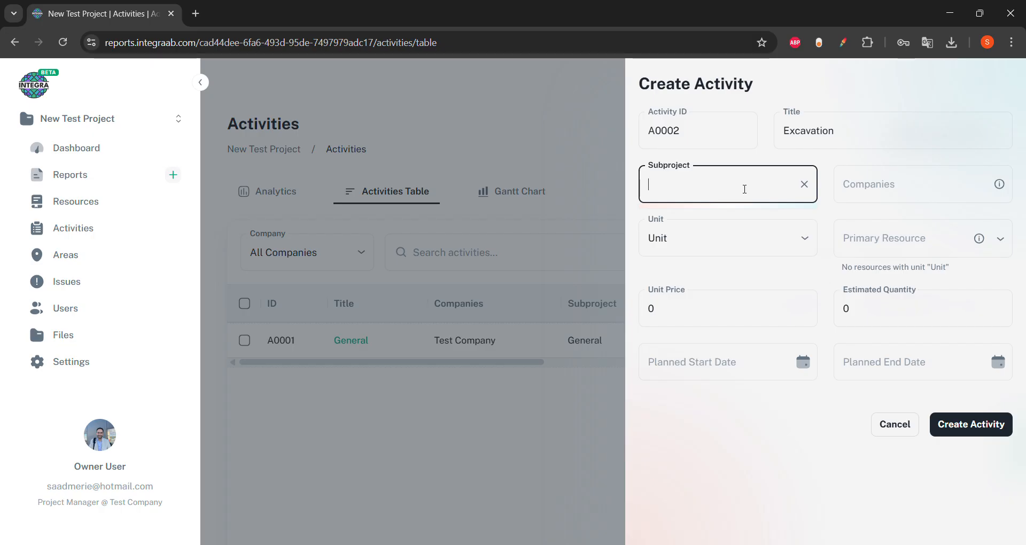
{"action": "type", "text": "Earth"}
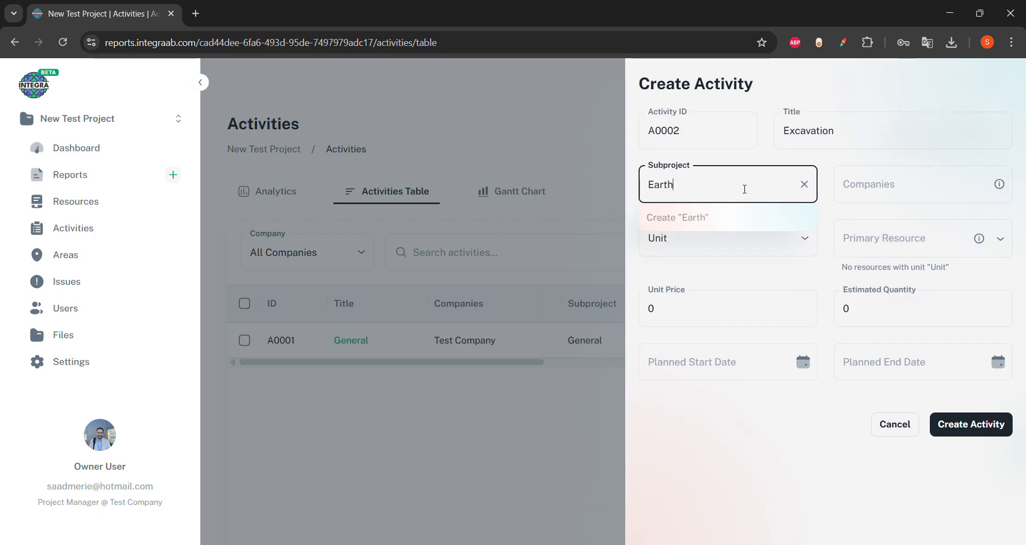
{"action": "key", "text": "BackSpace"}
{"action": "type", "text": "work"}
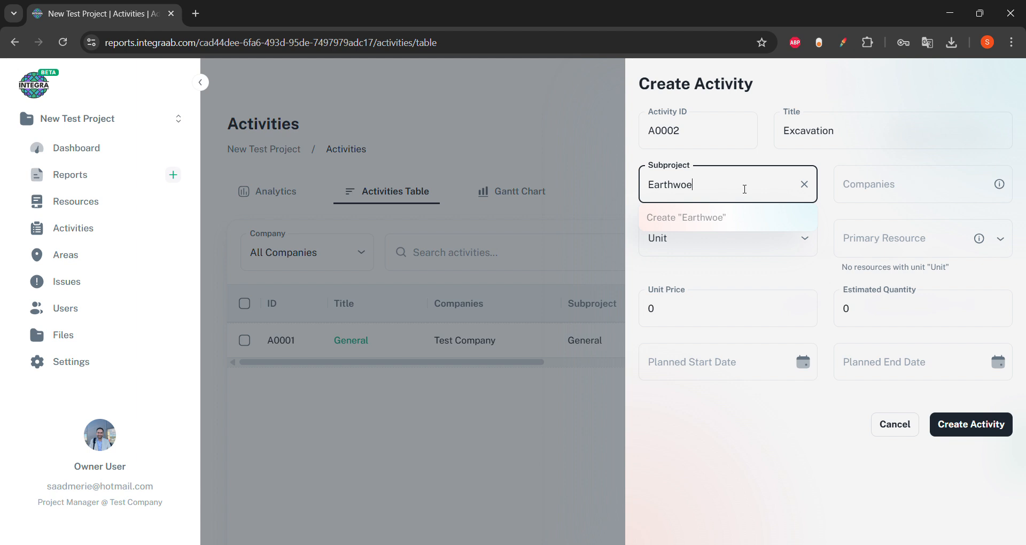
{"action": "type", "text": "e"}
Assign both Equipment Providor and Test Company to the Excavation activity
{"action": "left_click", "coordinate": [890, 186]}
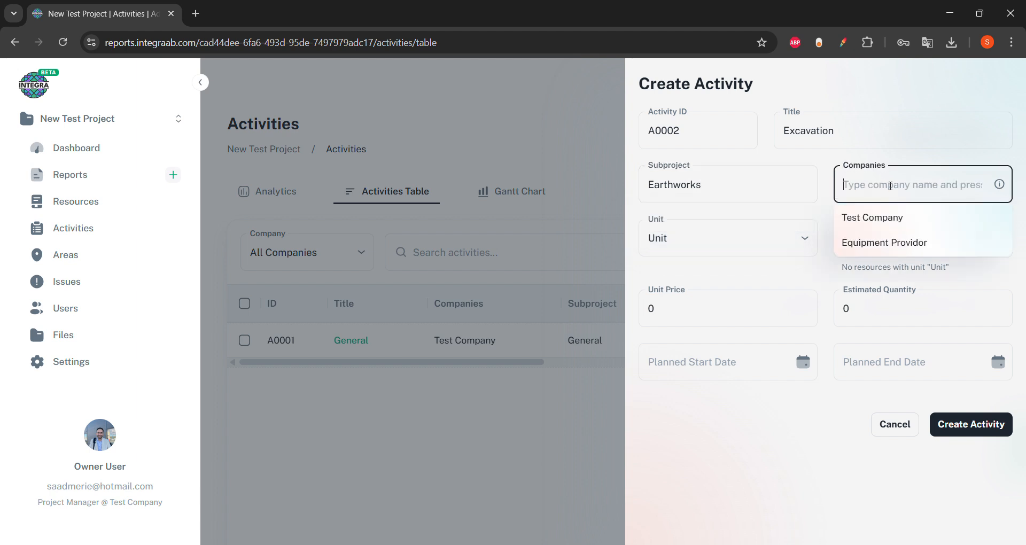
{"action": "left_click", "coordinate": [895, 246]}
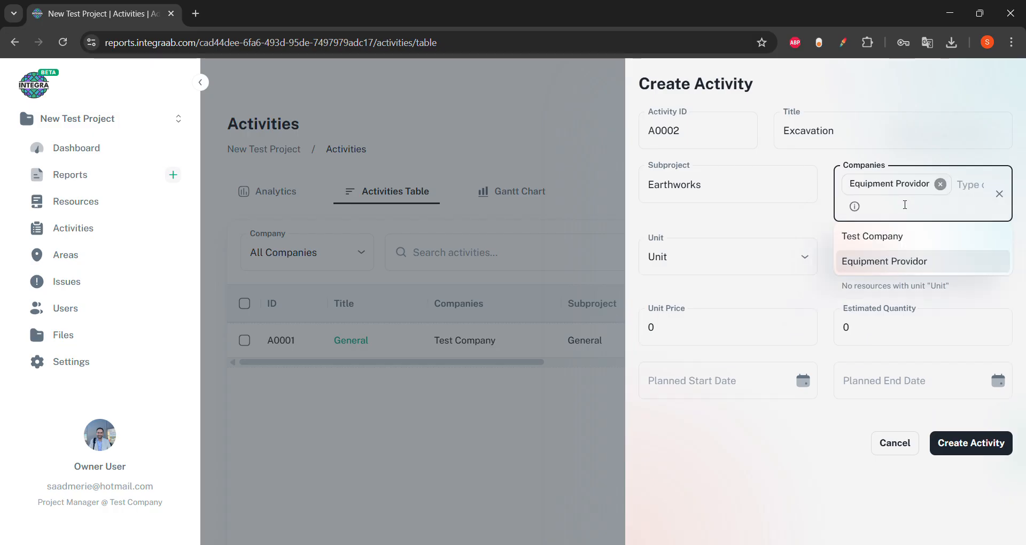
{"action": "left_click", "coordinate": [900, 236]}
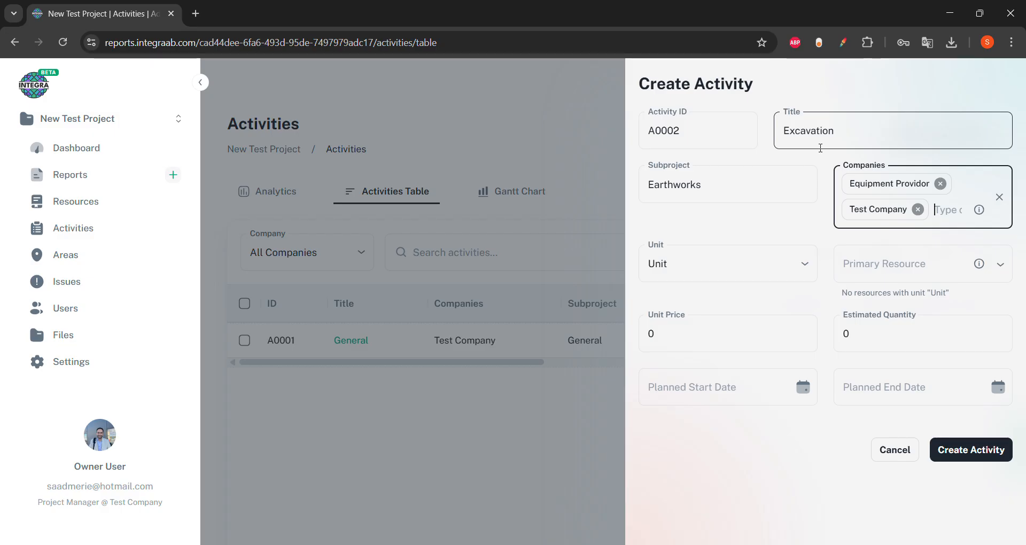
Set the Excavation activity's unit to Cubic Meter
{"action": "left_click", "coordinate": [767, 266]}
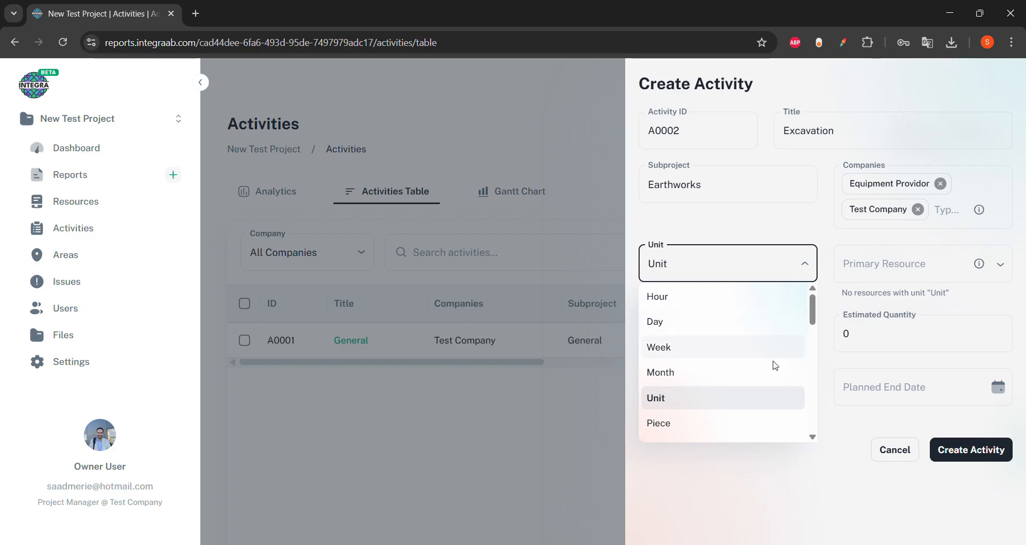
{"action": "scroll", "coordinate": [774, 365], "scroll_direction": "down", "scroll_amount": 1}
{"action": "scroll", "coordinate": [774, 367], "scroll_direction": "down", "scroll_amount": 3}
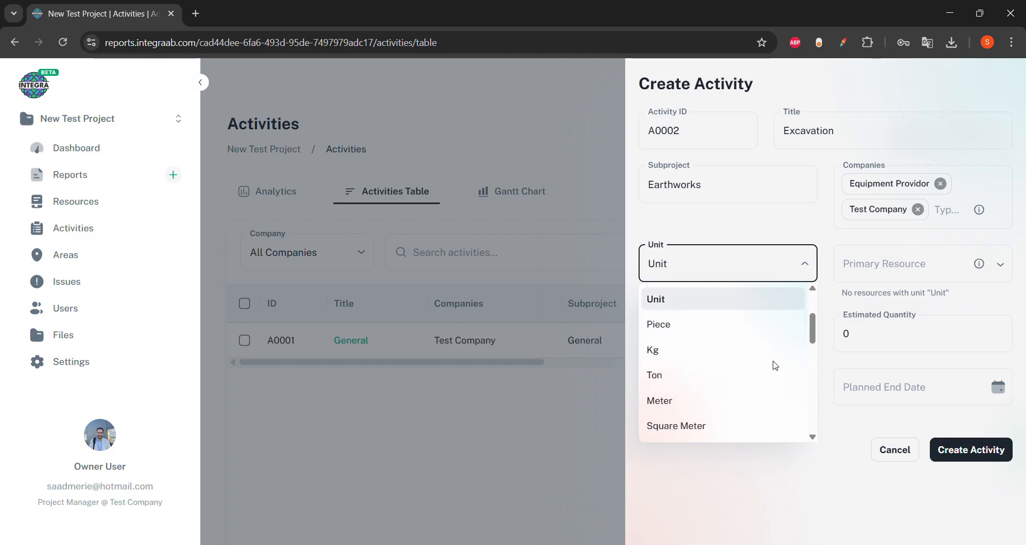
{"action": "scroll", "coordinate": [775, 367], "scroll_direction": "down", "scroll_amount": 1}
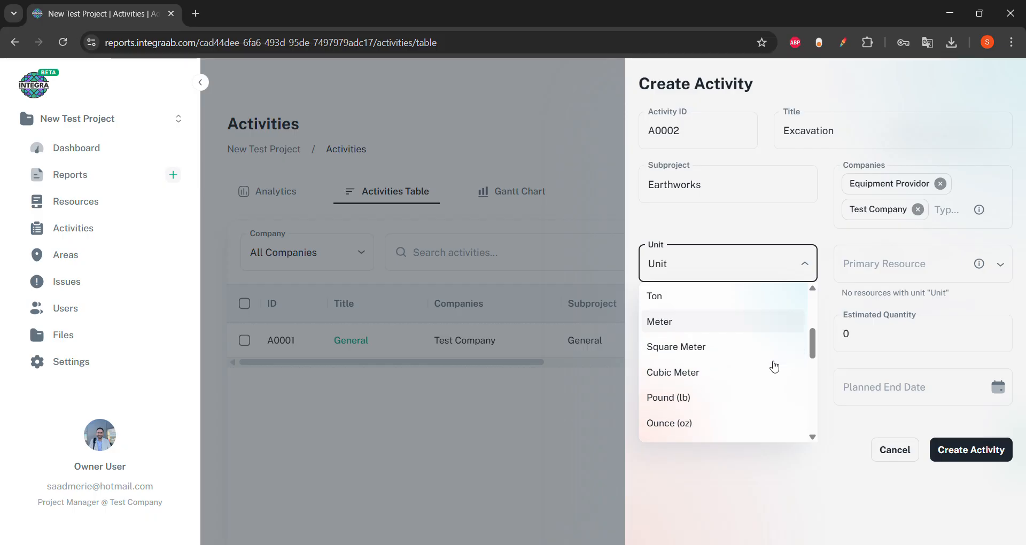
{"action": "left_click", "coordinate": [755, 374]}
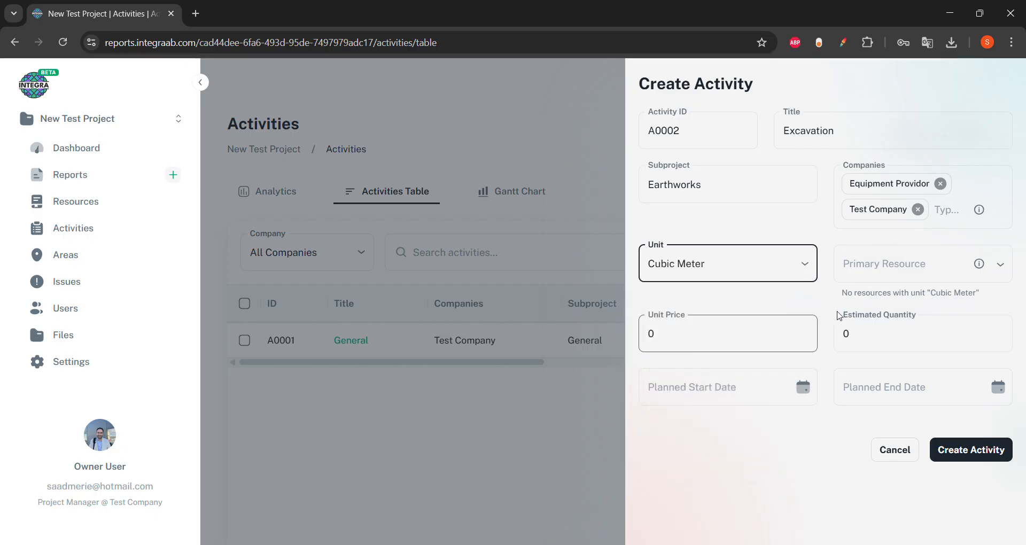
Check which primary resources can be chosen for the activity and read the field's help information
{"action": "left_click", "coordinate": [890, 272]}
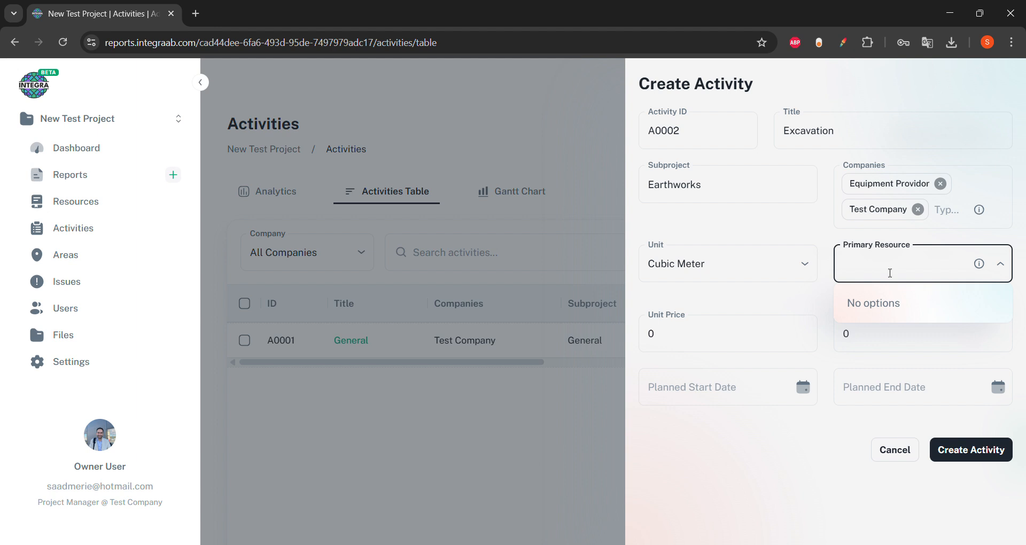
{"action": "left_click", "coordinate": [813, 243]}
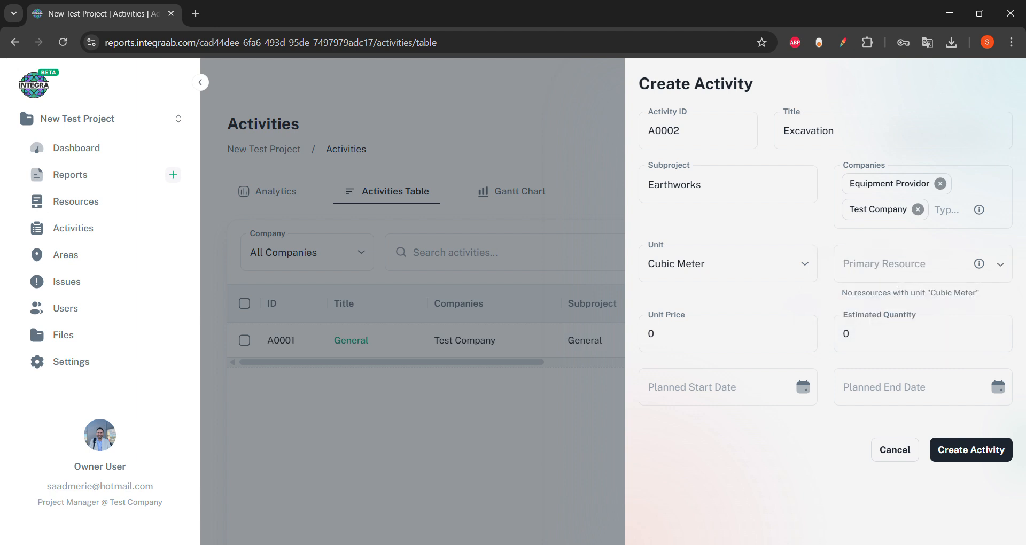
{"action": "left_click", "coordinate": [913, 263]}
{"action": "mouse_move", "coordinate": [979, 270]}
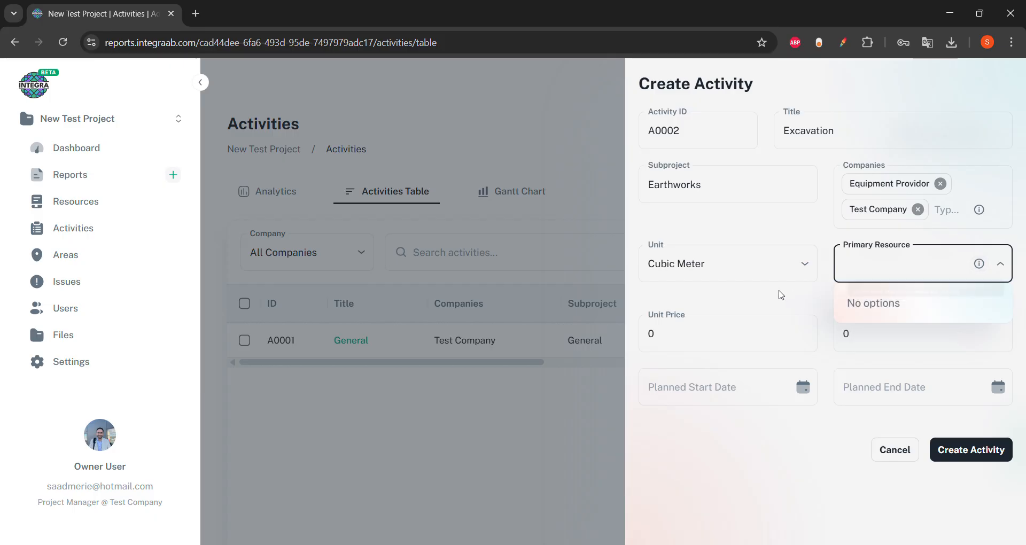
{"action": "left_click", "coordinate": [826, 282]}
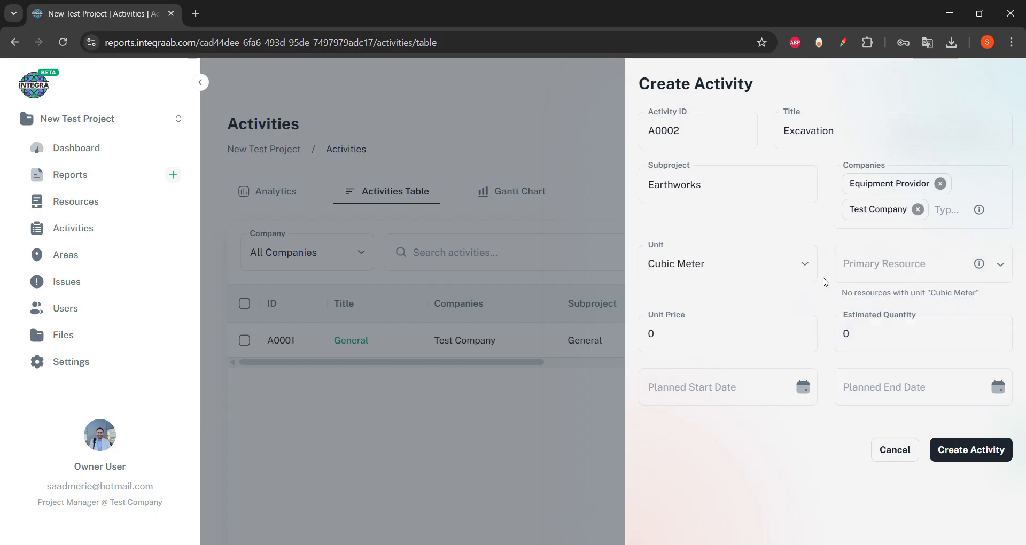
Set the Excavation activity's unit price to 250 and its estimated quantity to 10000
{"action": "left_click", "coordinate": [746, 347]}
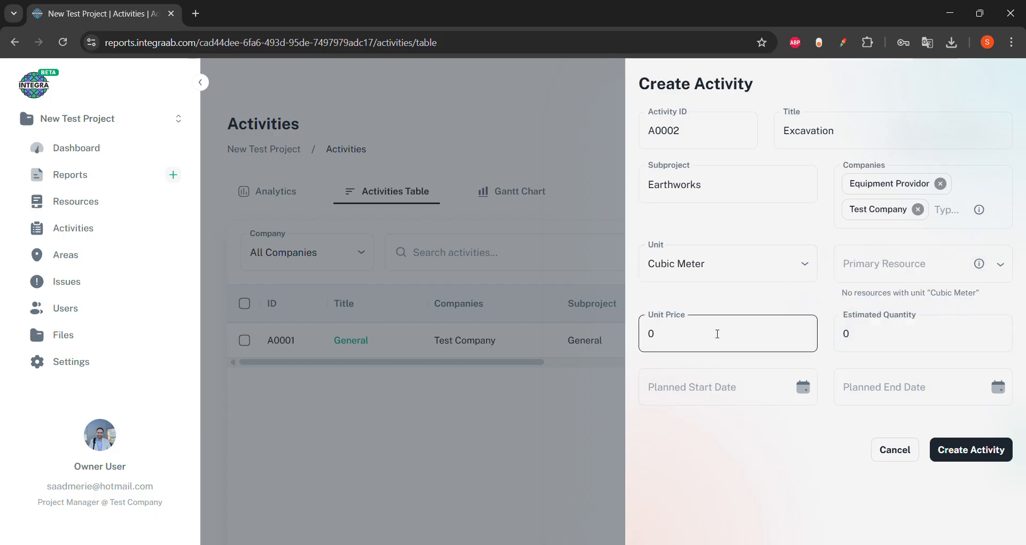
{"action": "left_click", "coordinate": [718, 334]}
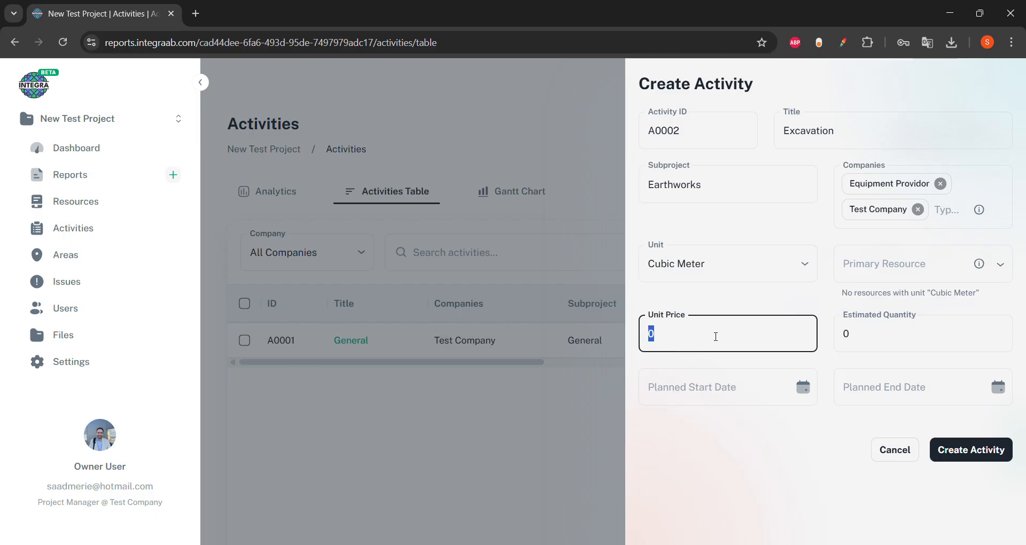
{"action": "type", "text": "250"}
{"action": "left_click", "coordinate": [857, 335]}
{"action": "type", "text": "1"}
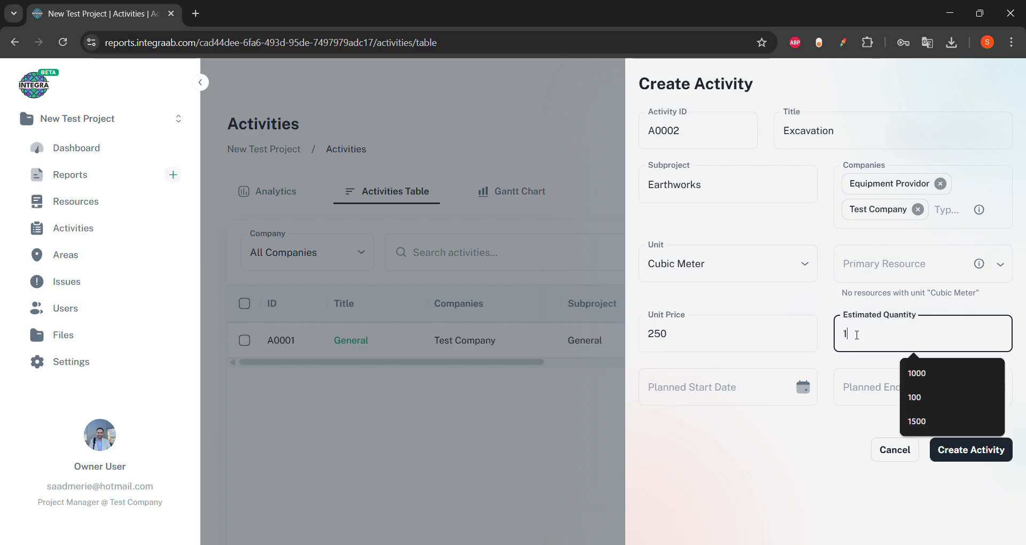
{"action": "type", "text": "0000"}
Plan the Excavation activity from 02/01/2026 to 02/28/2026 and create it
{"action": "left_click", "coordinate": [803, 393]}
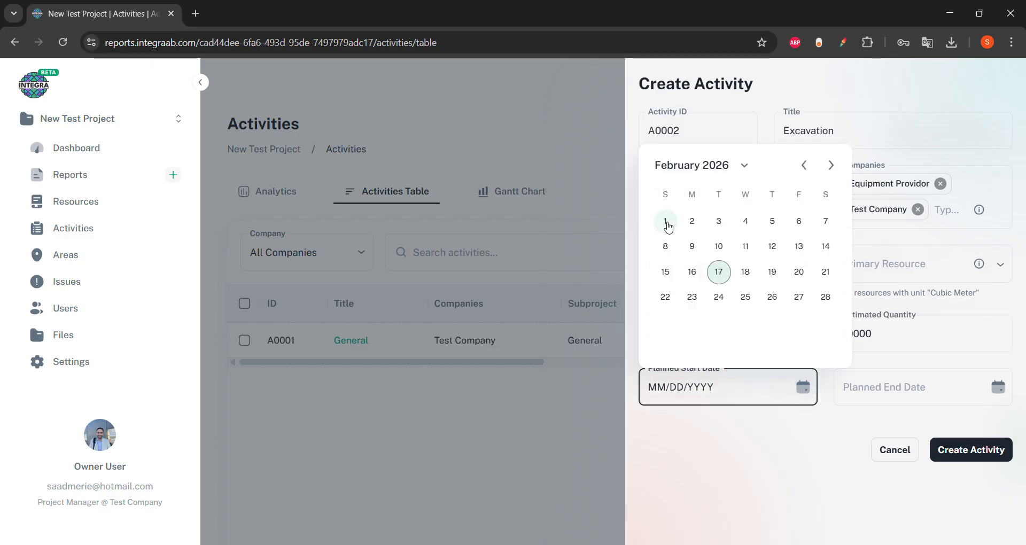
{"action": "left_click", "coordinate": [666, 222]}
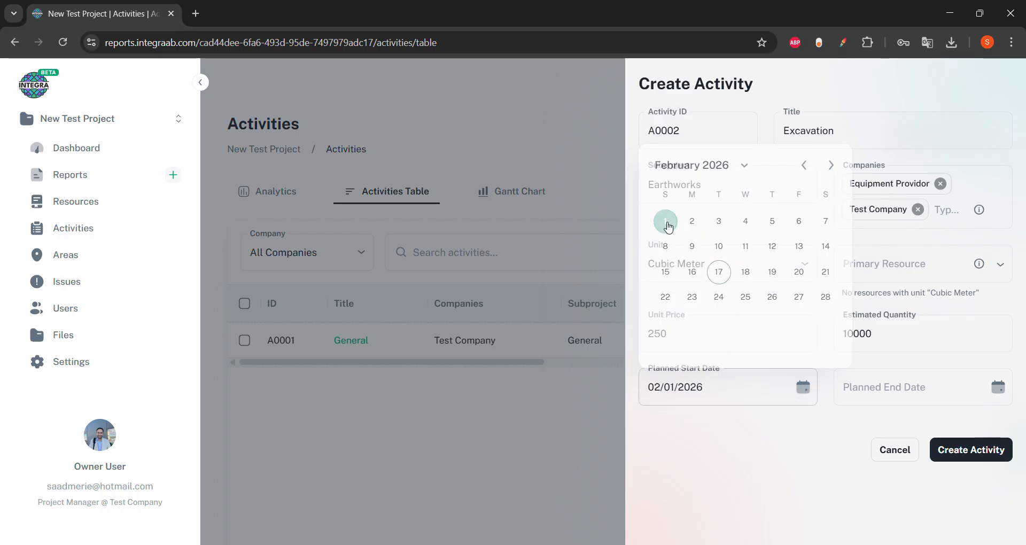
{"action": "left_click", "coordinate": [998, 388]}
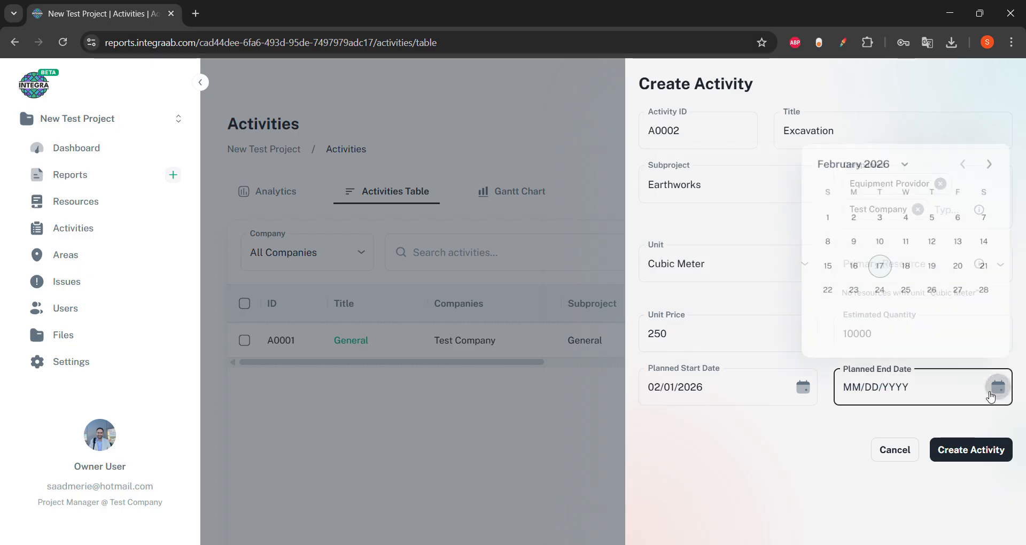
{"action": "left_click", "coordinate": [986, 298]}
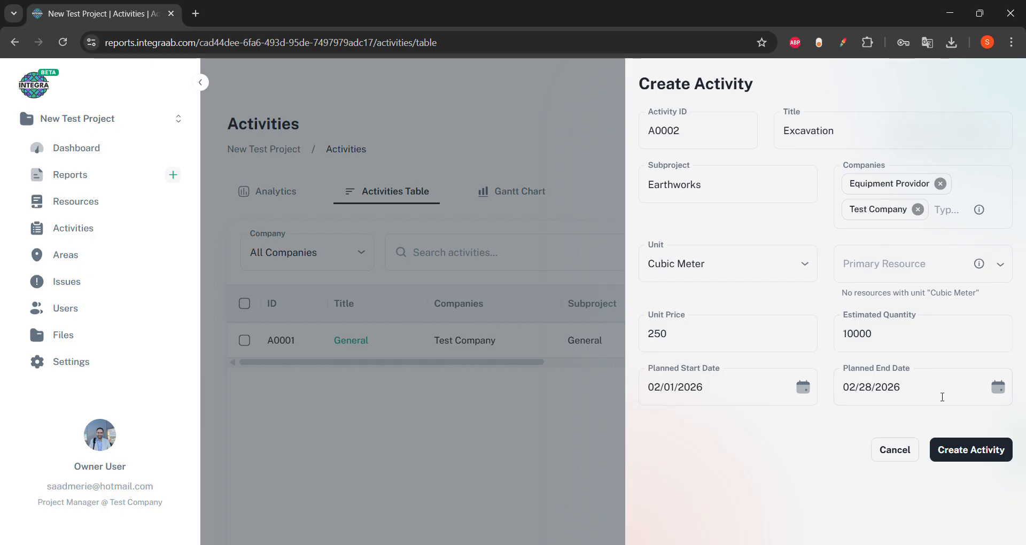
{"action": "left_click", "coordinate": [980, 453]}
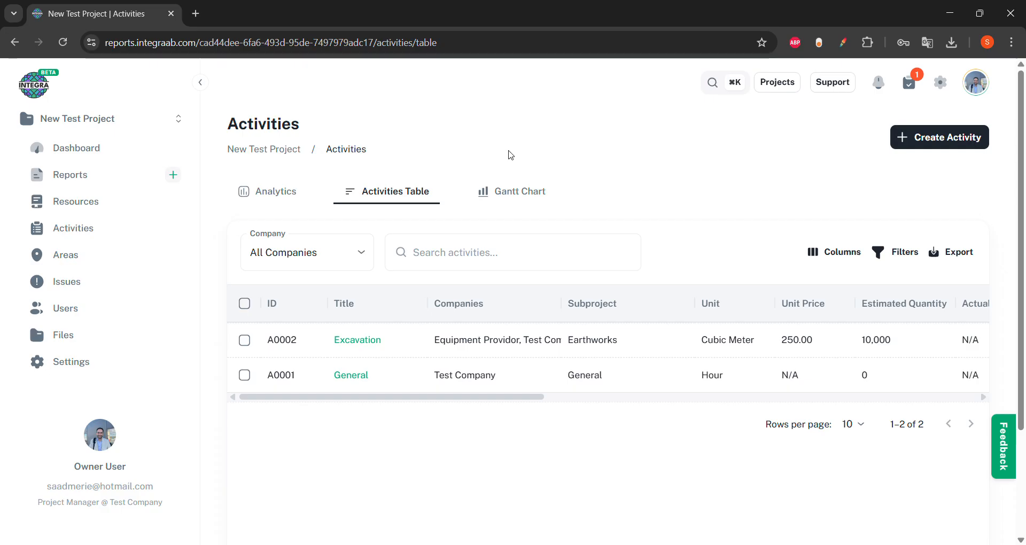
In the Gantt chart, stretch the A0001 General activity to run from 31/01/2026 to 05/03/2026 and save the changes
{"action": "left_click", "coordinate": [514, 188]}
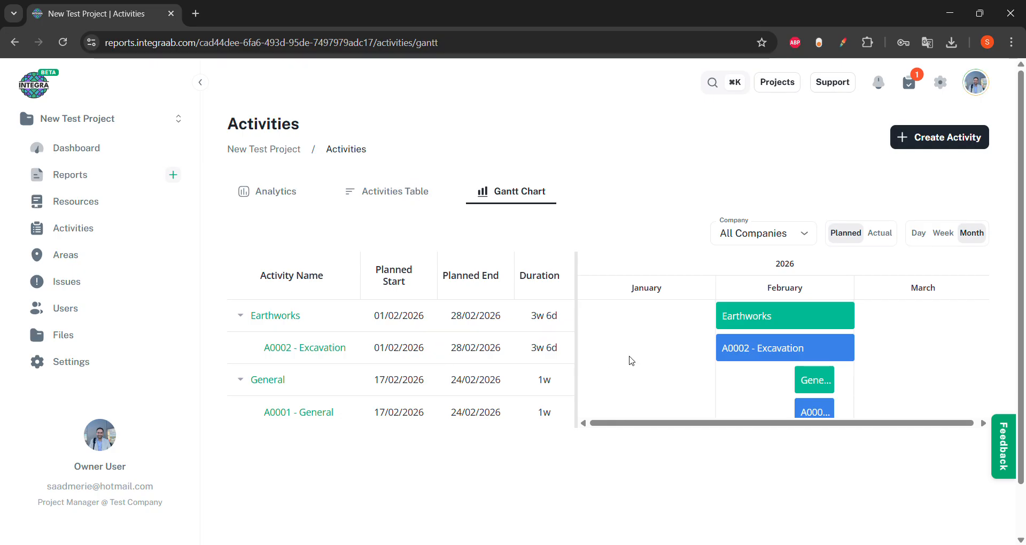
{"action": "left_click_drag", "start_coordinate": [793, 406], "coordinate": [738, 412]}
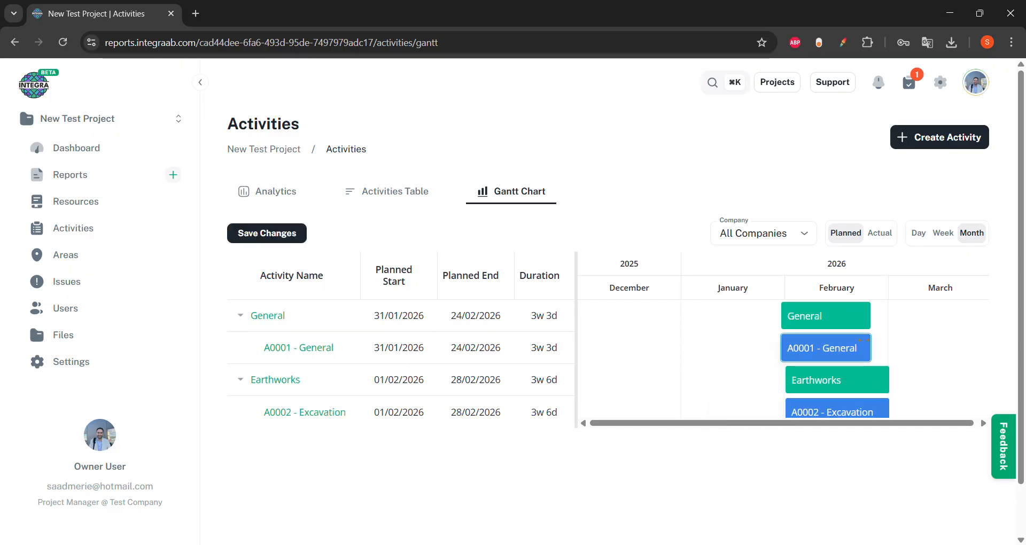
{"action": "left_click_drag", "start_coordinate": [870, 347], "coordinate": [898, 345]}
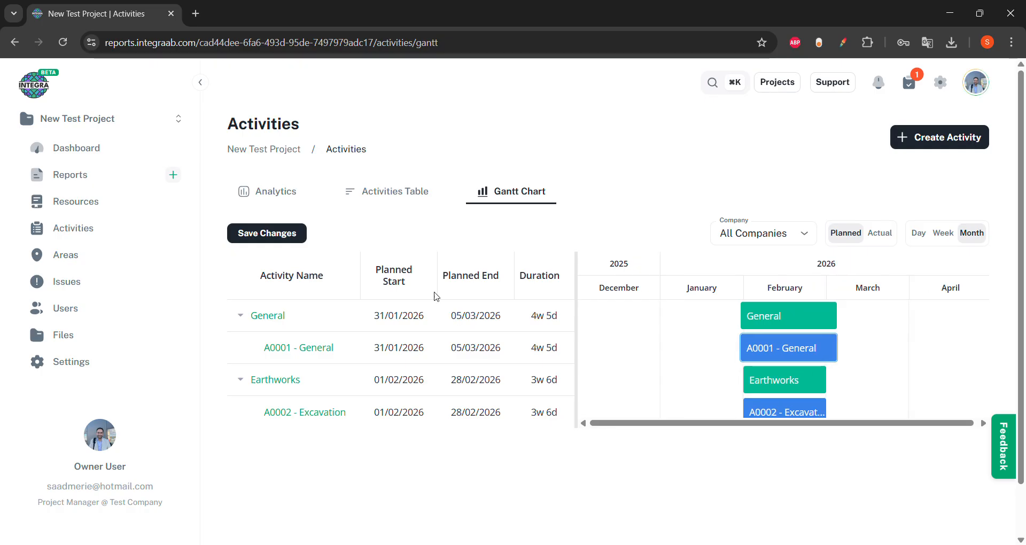
{"action": "left_click", "coordinate": [275, 237]}
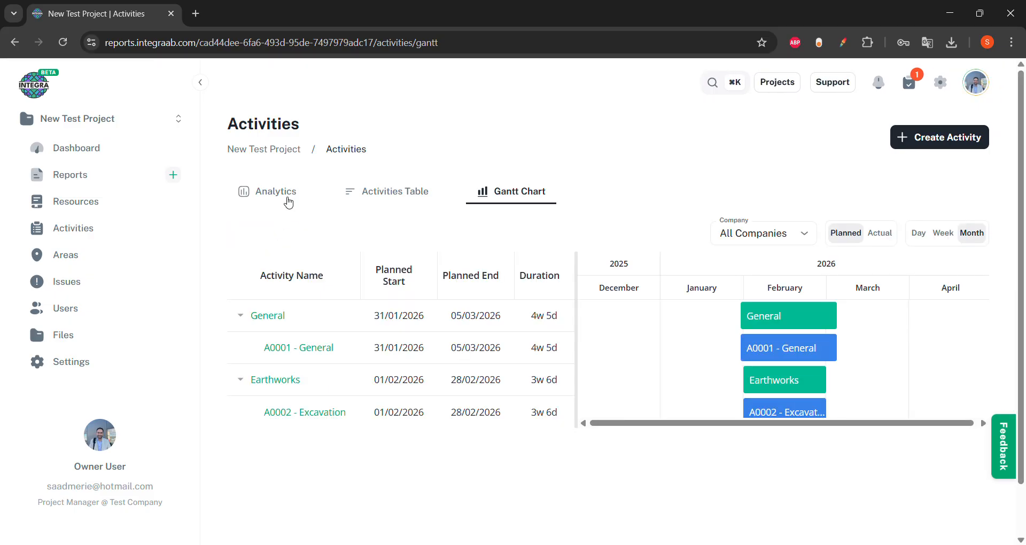
Add an area named Area 1 with Equipment Providor as its company and Owner User (Test Company) as responsible
{"action": "left_click", "coordinate": [107, 257]}
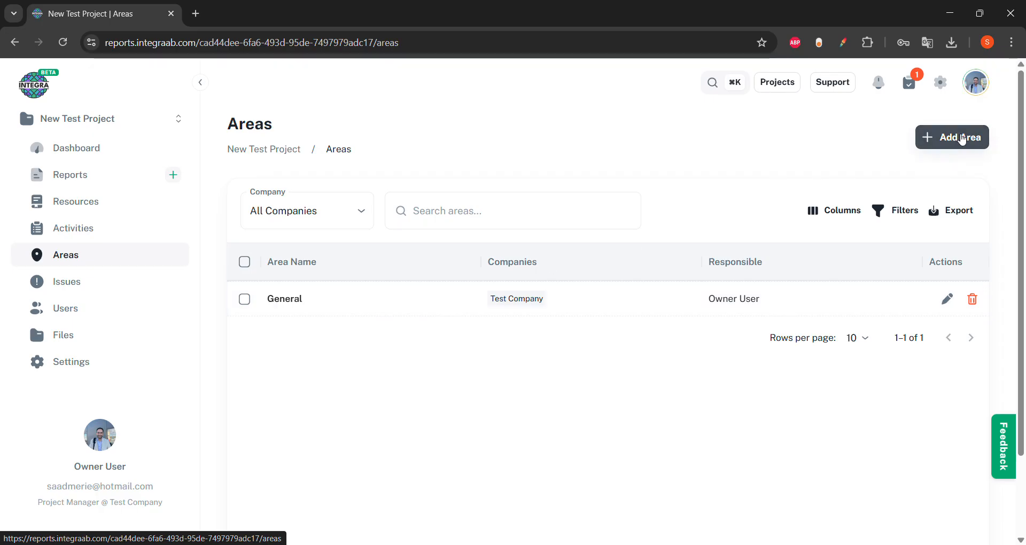
{"action": "left_click", "coordinate": [963, 138]}
{"action": "left_click", "coordinate": [916, 143]}
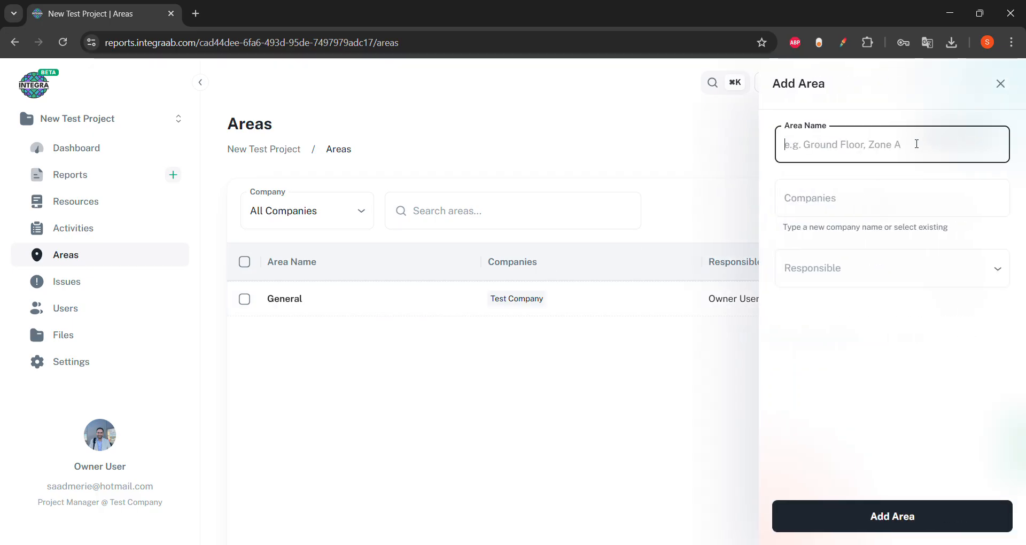
{"action": "type", "text": "Area 1"}
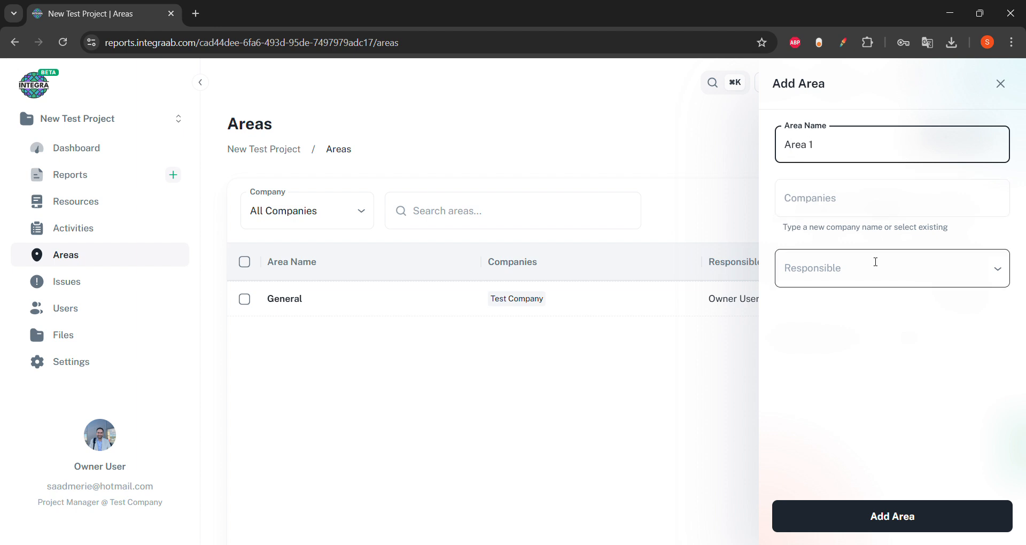
{"action": "left_click", "coordinate": [895, 202]}
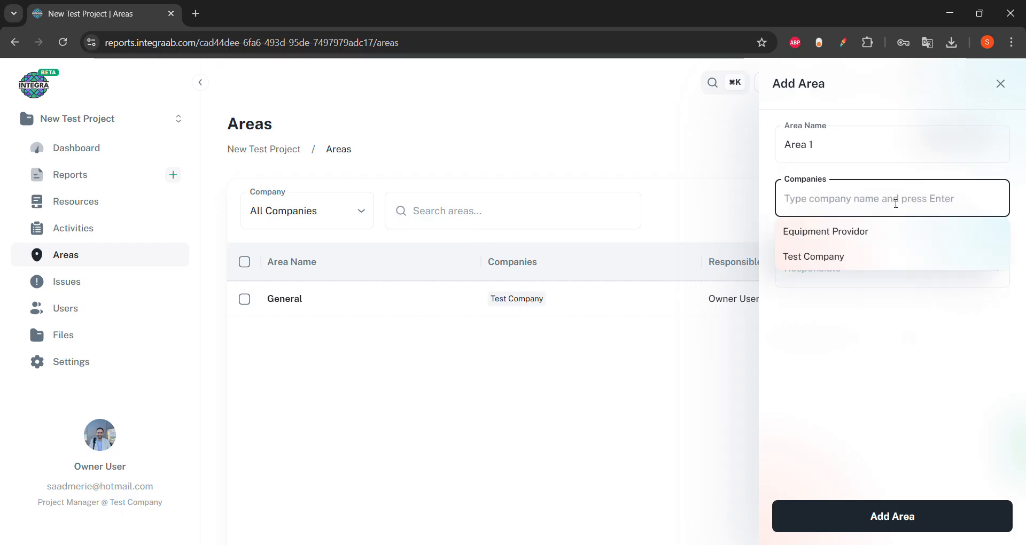
{"action": "left_click", "coordinate": [895, 233]}
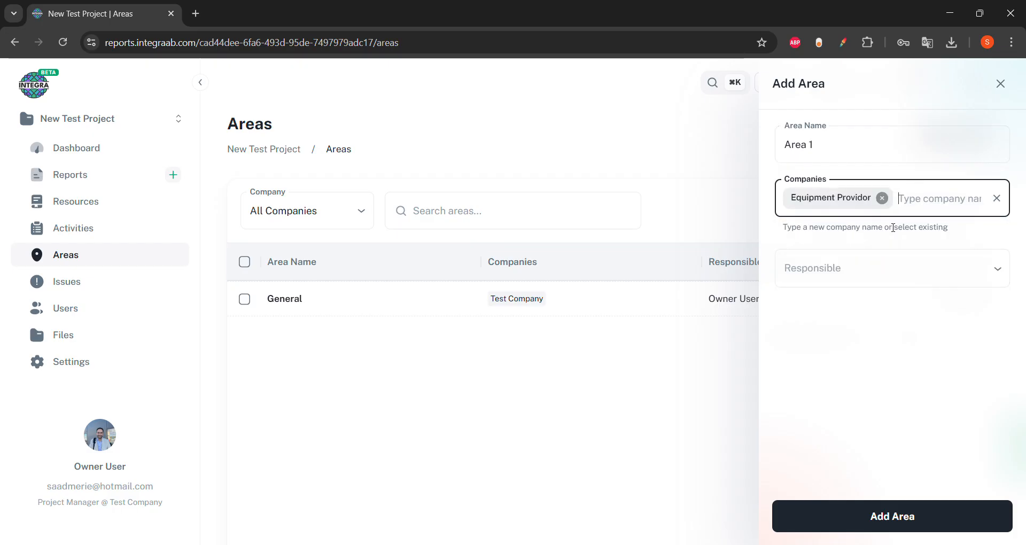
{"action": "left_click", "coordinate": [932, 199]}
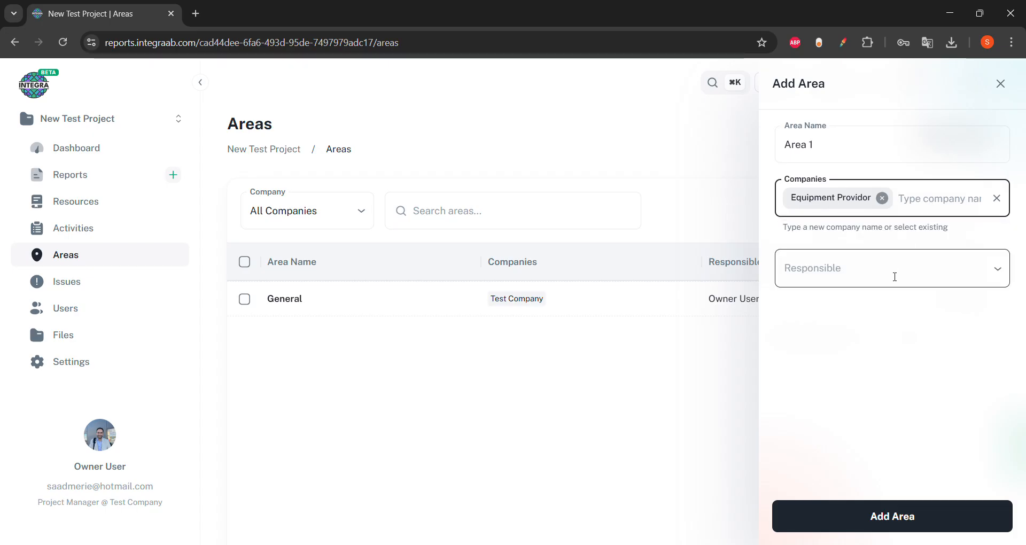
{"action": "left_click", "coordinate": [893, 276]}
{"action": "left_click", "coordinate": [894, 304]}
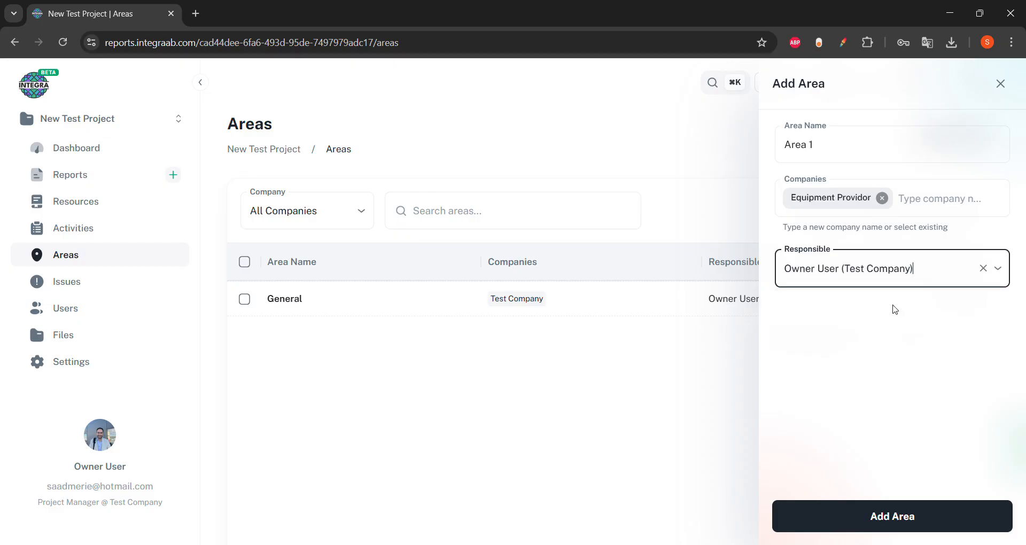
{"action": "left_click", "coordinate": [894, 517]}
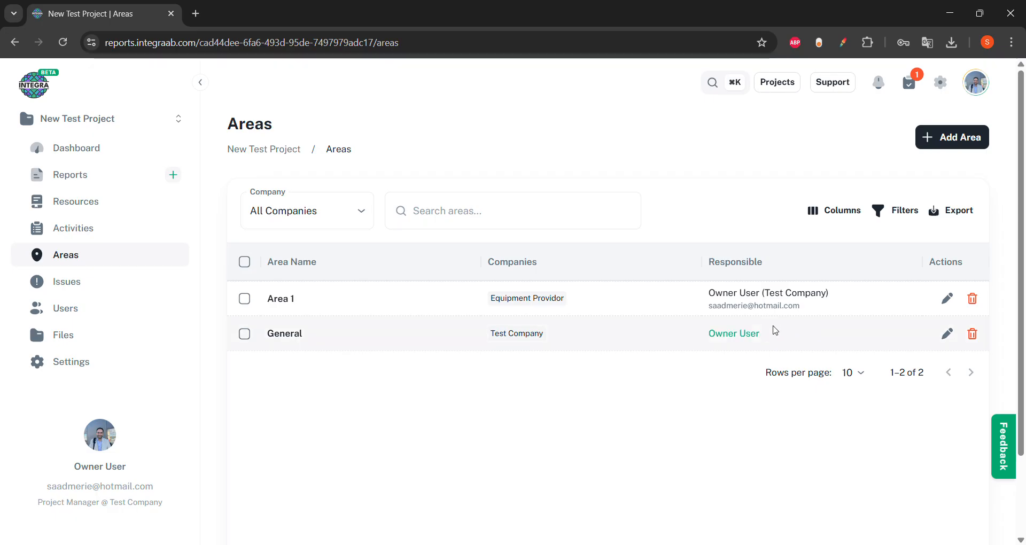
Delete the General area from the project's areas
{"action": "left_click", "coordinate": [972, 335]}
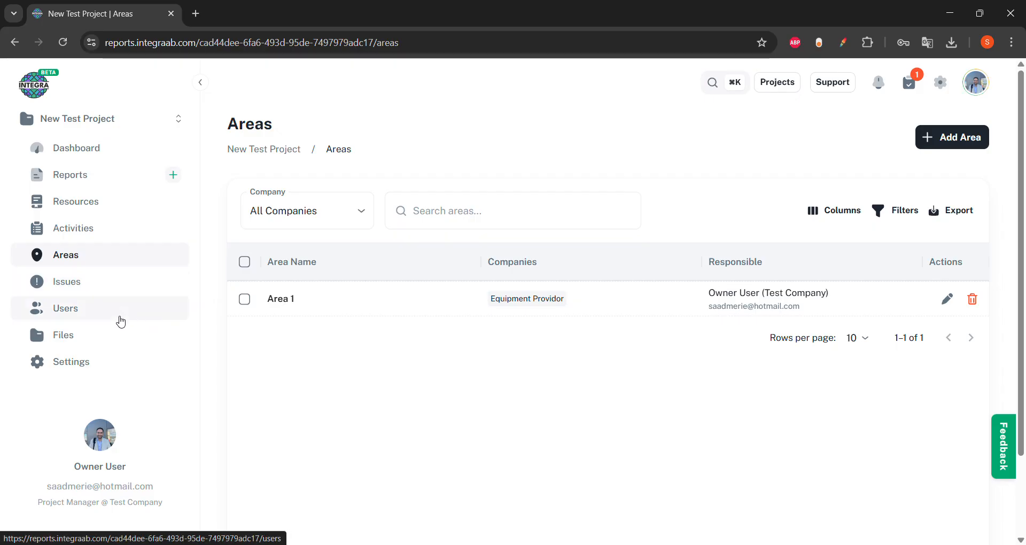
Start adding a project user and convert the personal project to a shared one titled New Test Project (Shared)
{"action": "left_click", "coordinate": [120, 319]}
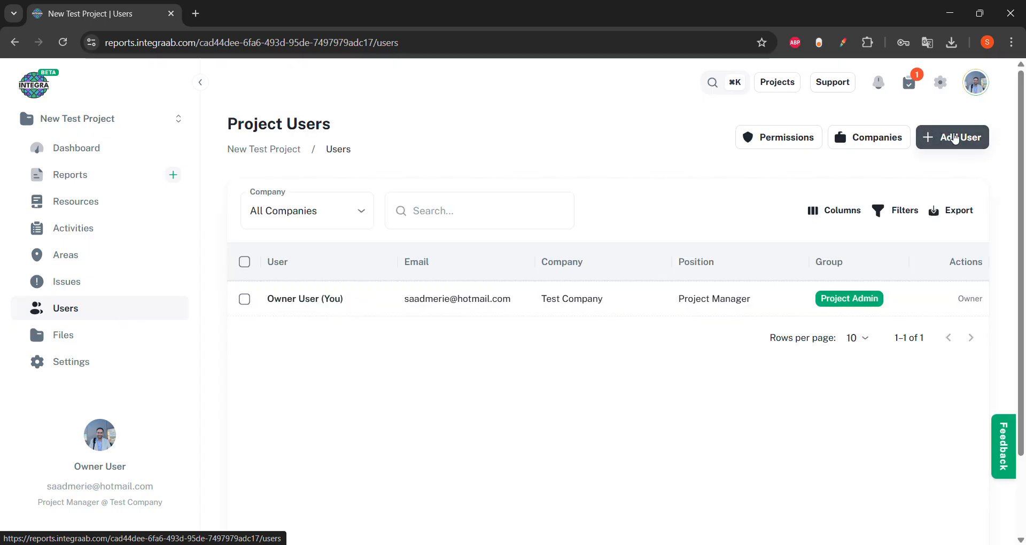
{"action": "left_click", "coordinate": [956, 138]}
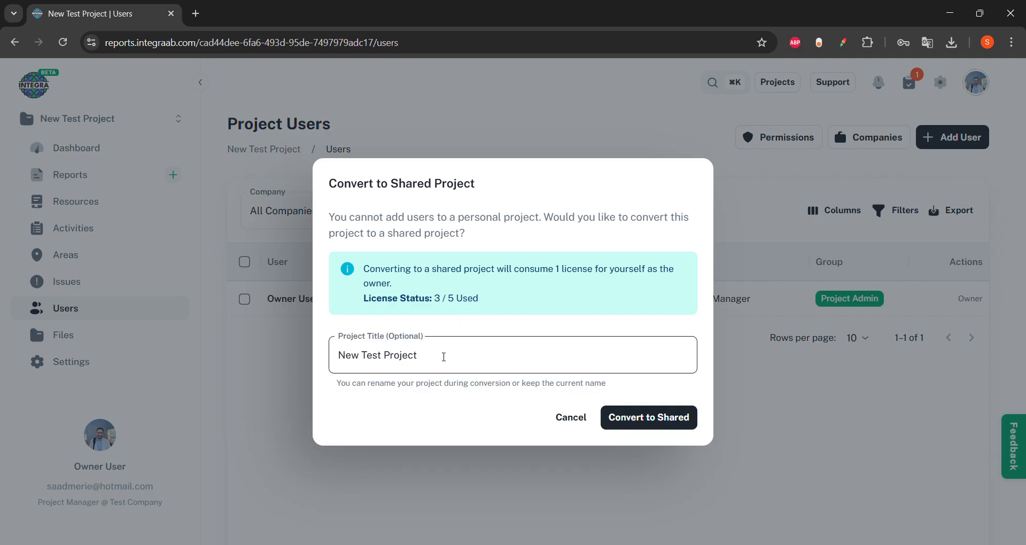
{"action": "left_click_drag", "start_coordinate": [442, 355], "coordinate": [289, 360]}
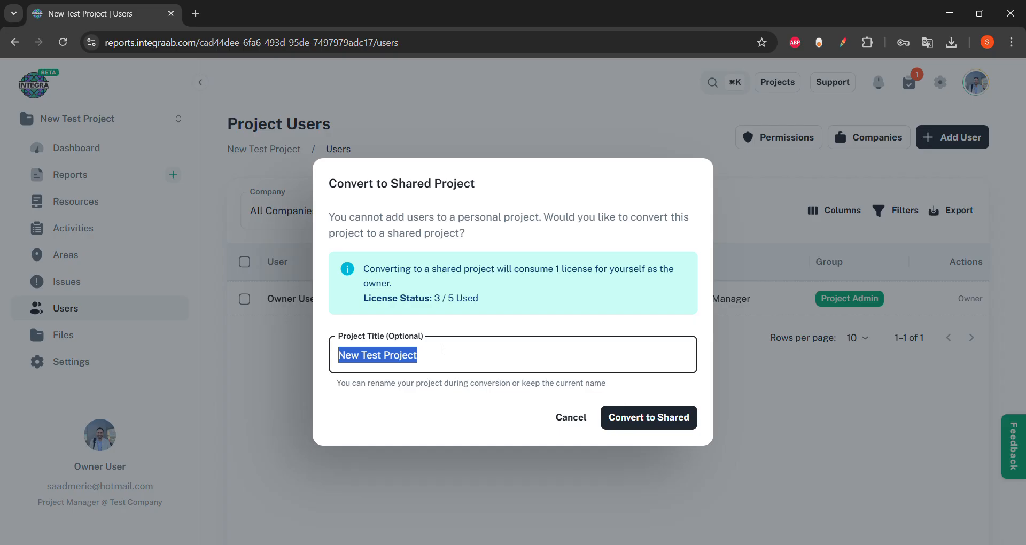
{"action": "left_click", "coordinate": [443, 351]}
{"action": "type", "text": "(Shared"}
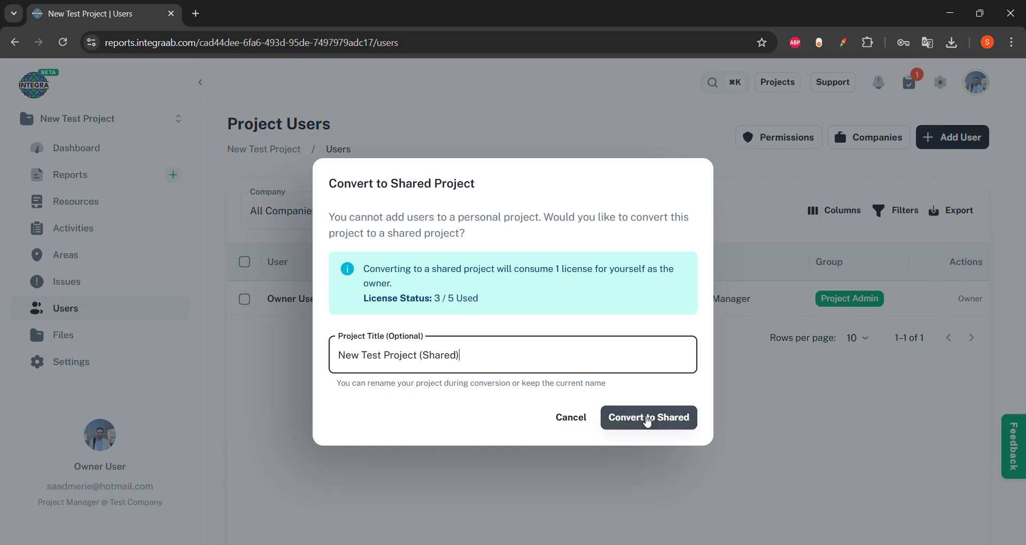
{"action": "left_click", "coordinate": [647, 417]}
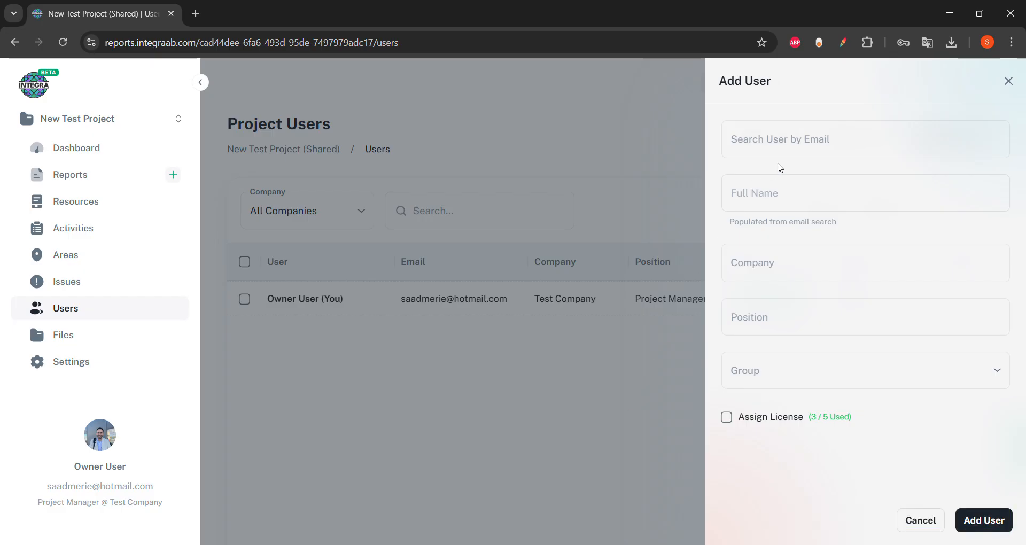
Look up the new project user by the contractor's e-mail address and select the matching Contractor User account
{"action": "left_click", "coordinate": [792, 144]}
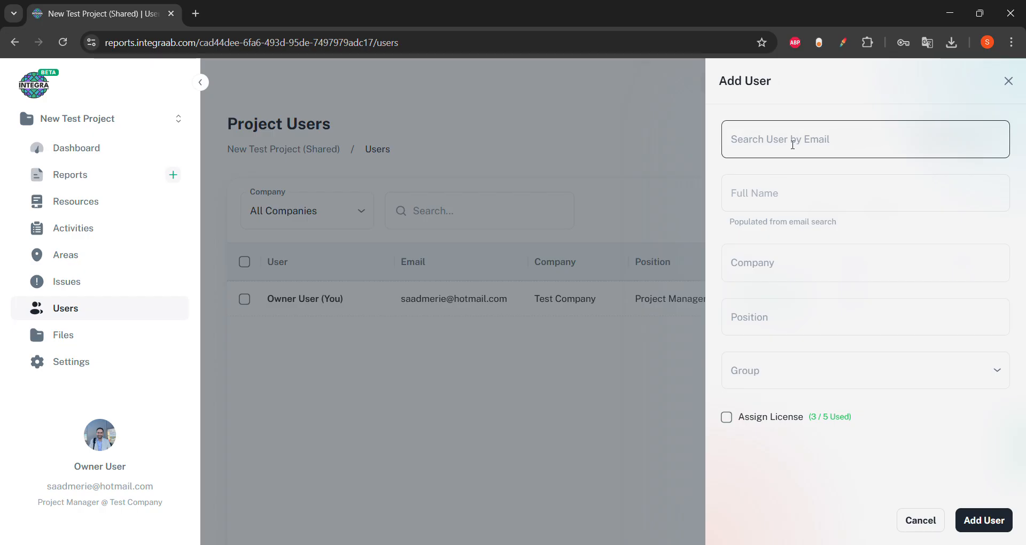
{"action": "left_click", "coordinate": [793, 144]}
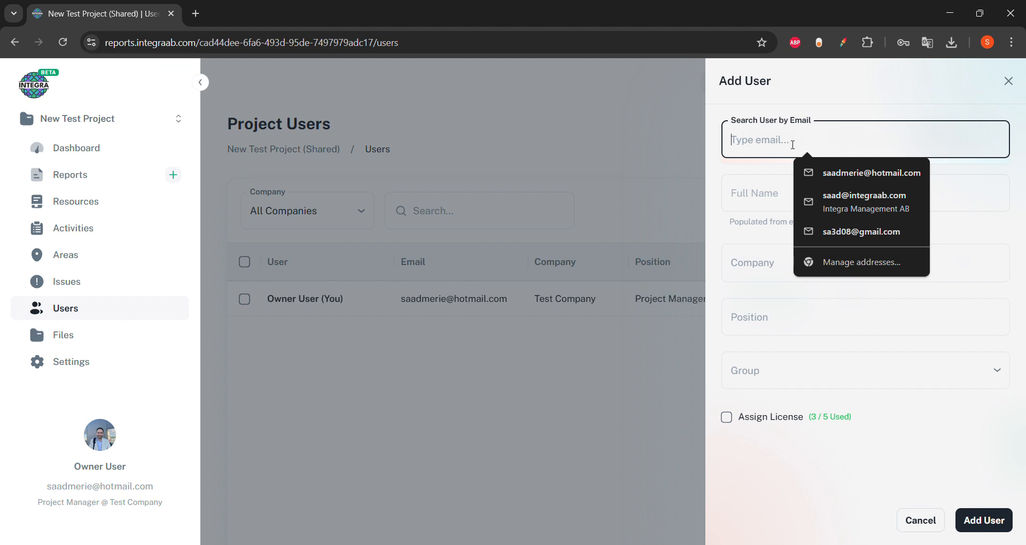
{"action": "left_click", "coordinate": [829, 203]}
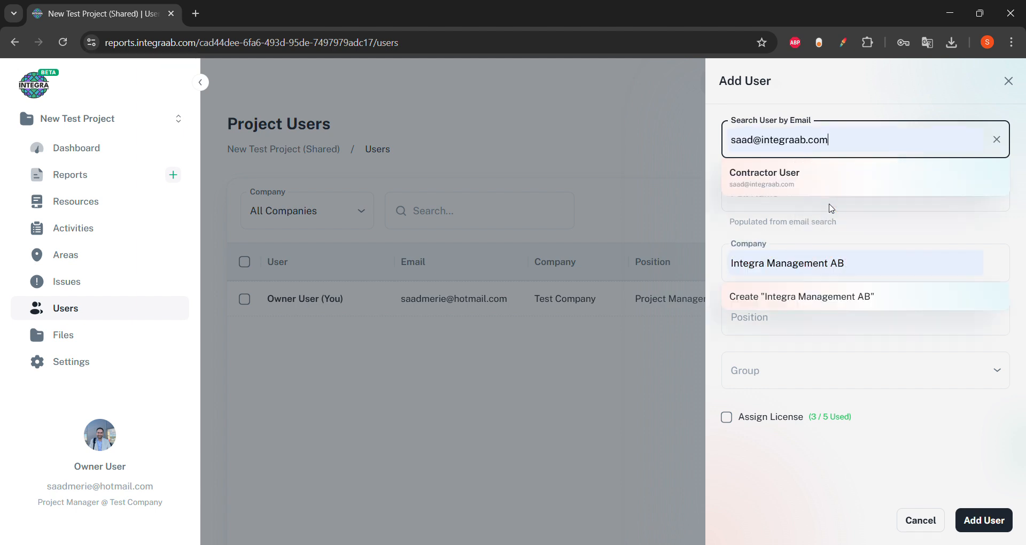
{"action": "left_click", "coordinate": [791, 182]}
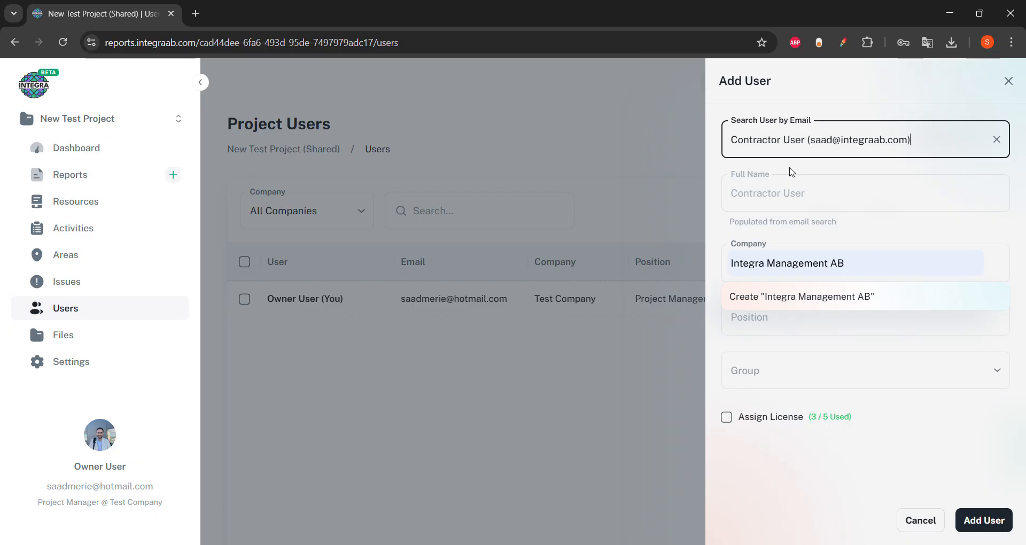
Replace the new user's autofilled company with Equipment Providor
{"action": "left_click", "coordinate": [850, 262]}
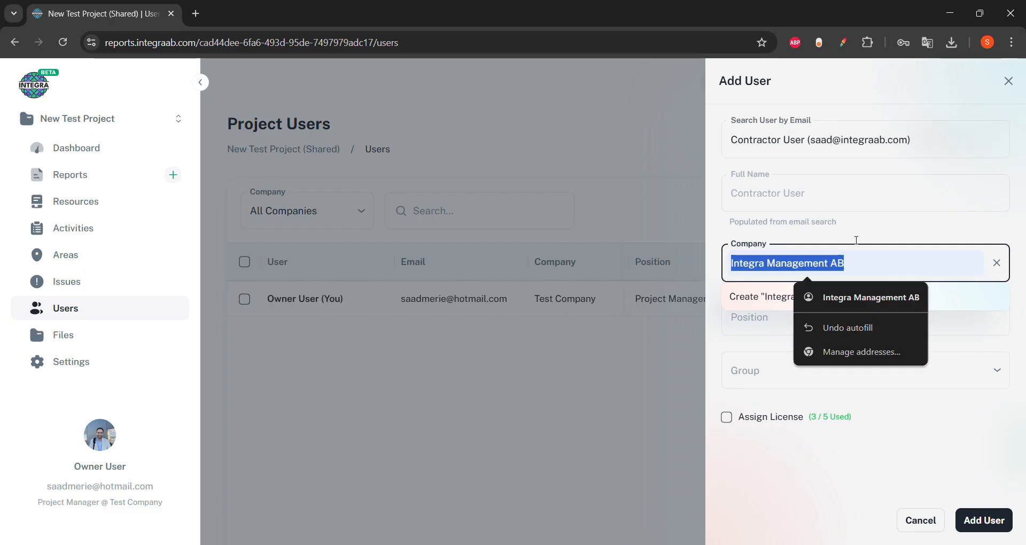
{"action": "key", "text": "BackSpace"}
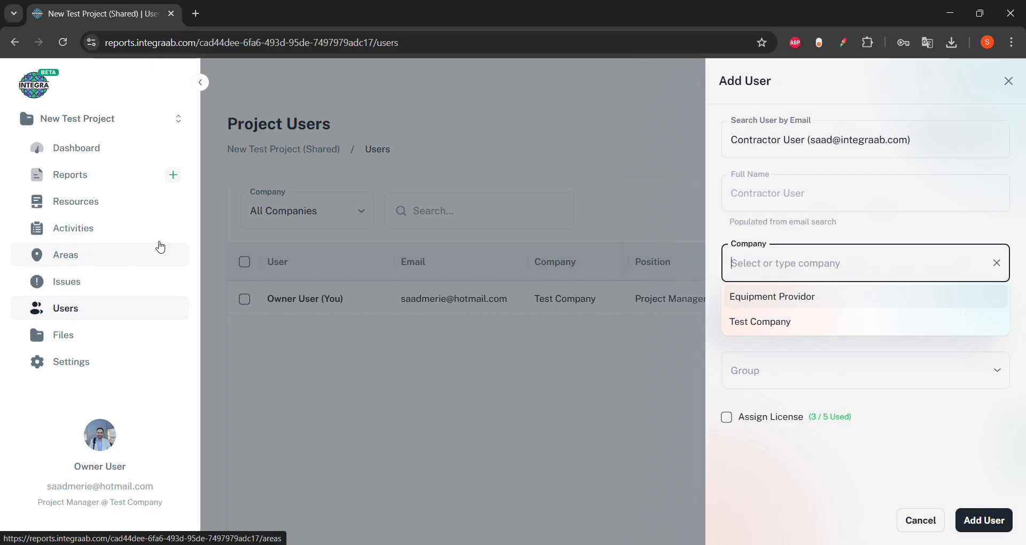
{"action": "left_click", "coordinate": [767, 298]}
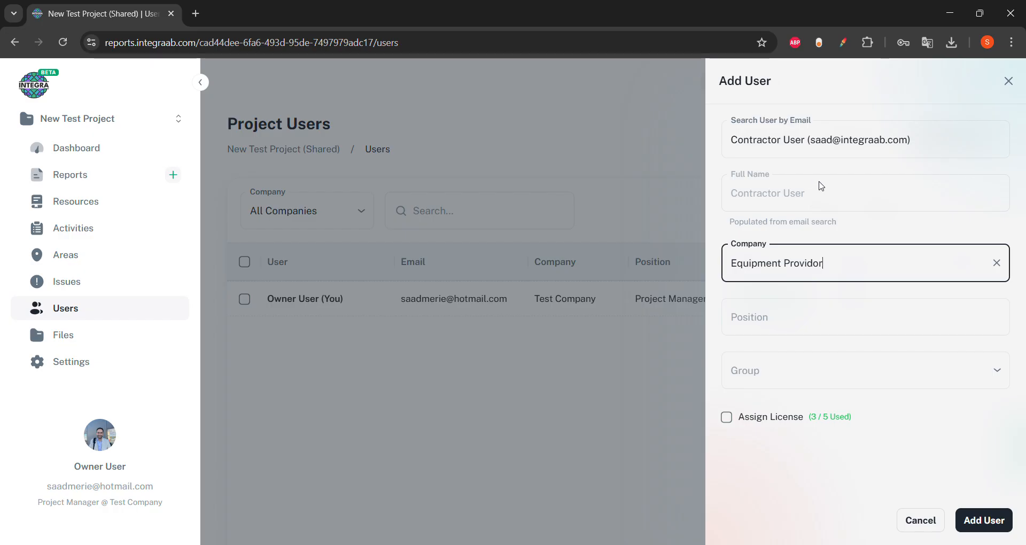
Set the new Contractor User's position to Project Engineer
{"action": "left_click", "coordinate": [786, 321]}
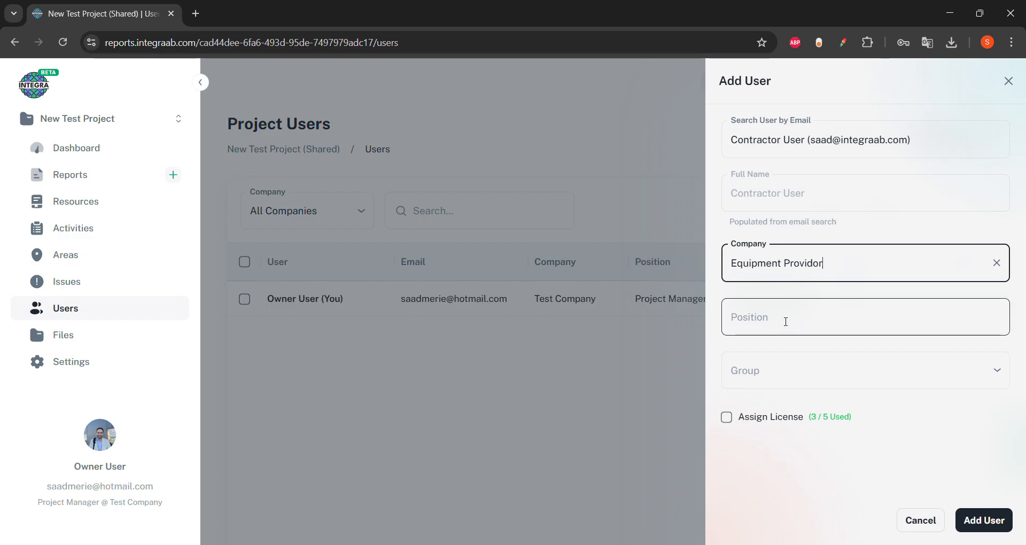
{"action": "left_click", "coordinate": [786, 321]}
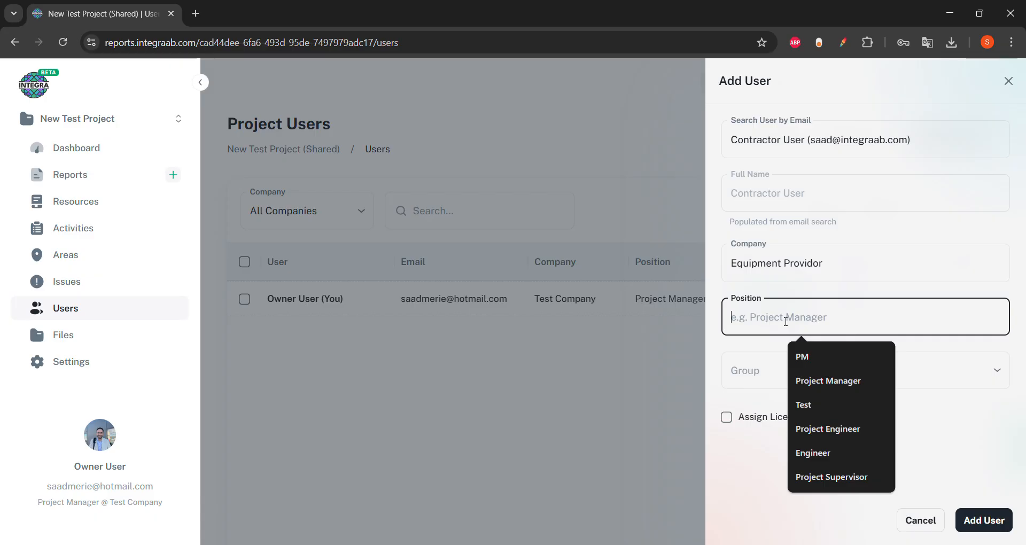
{"action": "type", "text": "P"}
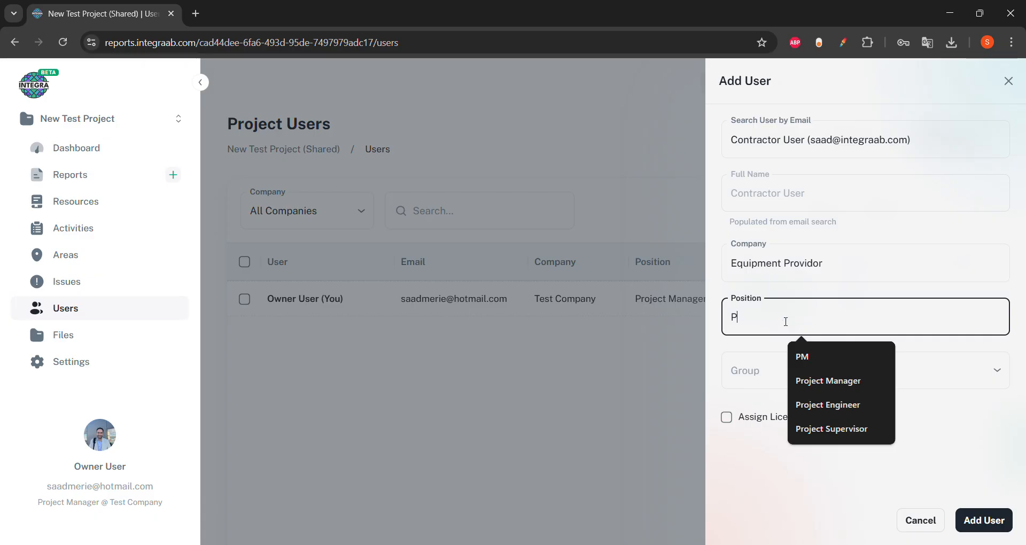
{"action": "type", "text": "roject Engineer"}
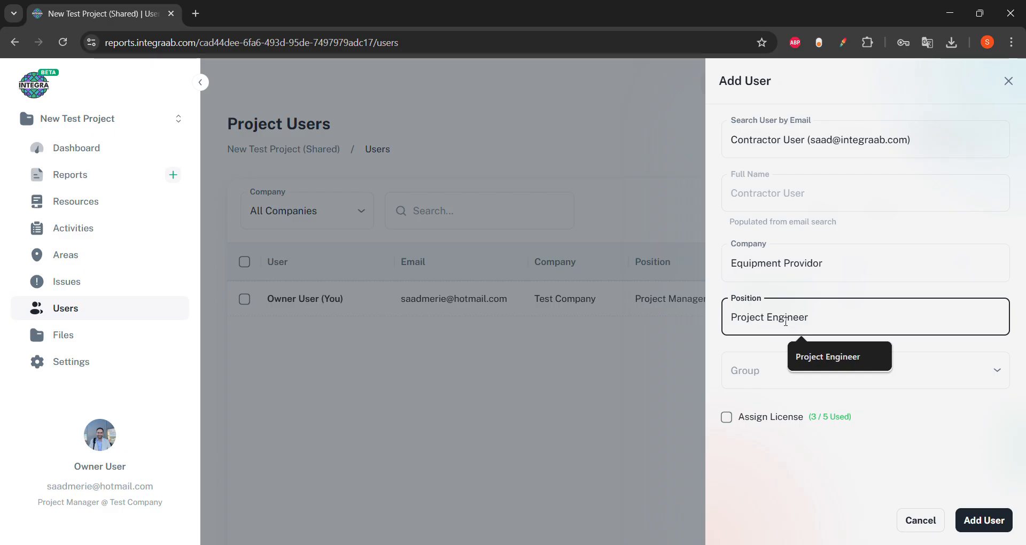
Put the contractor in the Standard Users group, assign a license and add the account to the project
{"action": "left_click", "coordinate": [768, 370]}
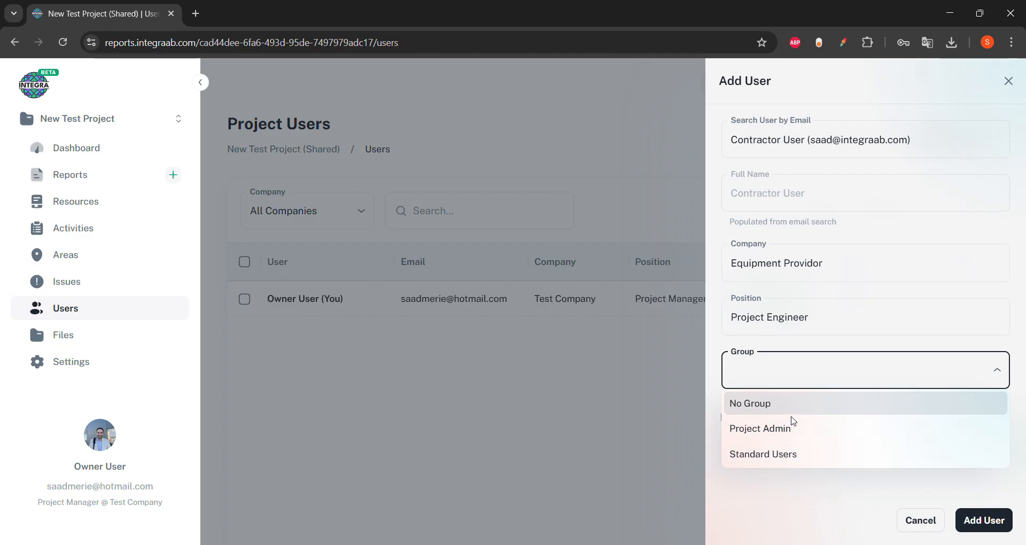
{"action": "left_click", "coordinate": [812, 460]}
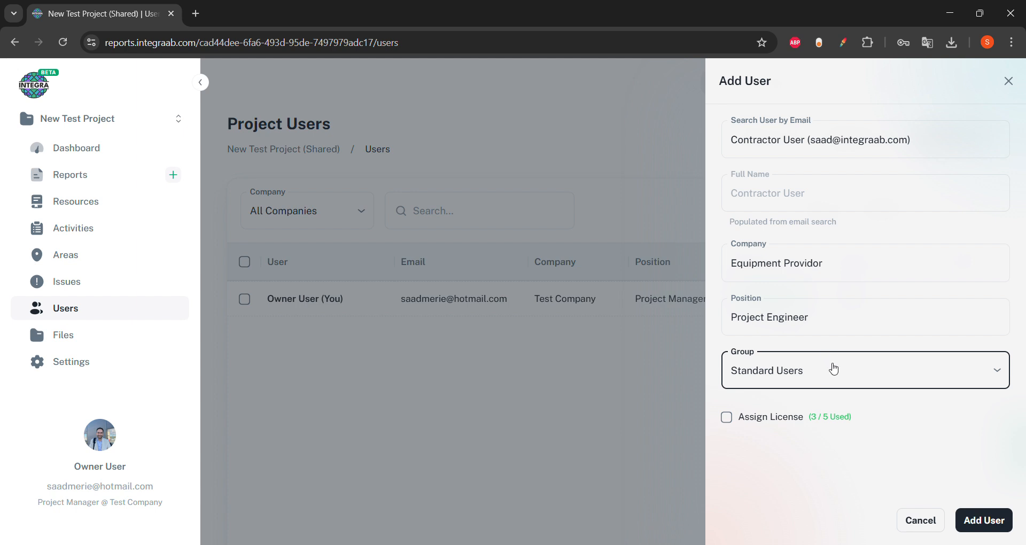
{"action": "left_click", "coordinate": [754, 427]}
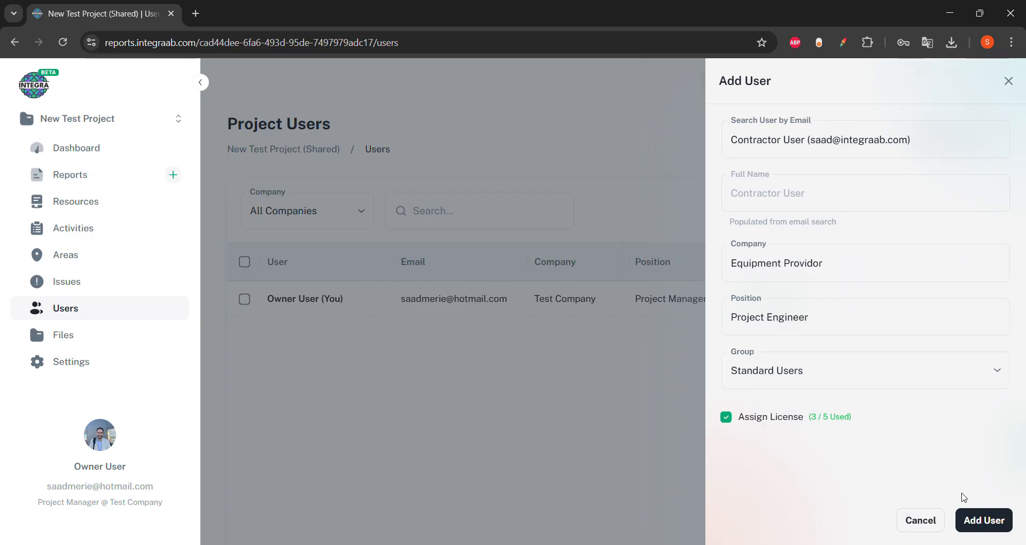
{"action": "left_click", "coordinate": [984, 521]}
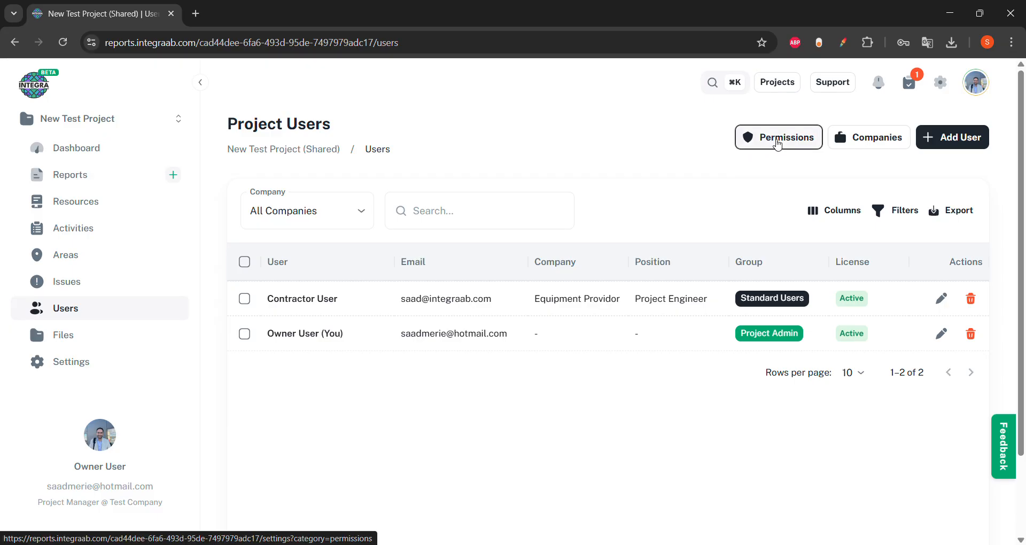
Examine the project's permission settings for the No Group and Project Admin groups
{"action": "left_click", "coordinate": [788, 144]}
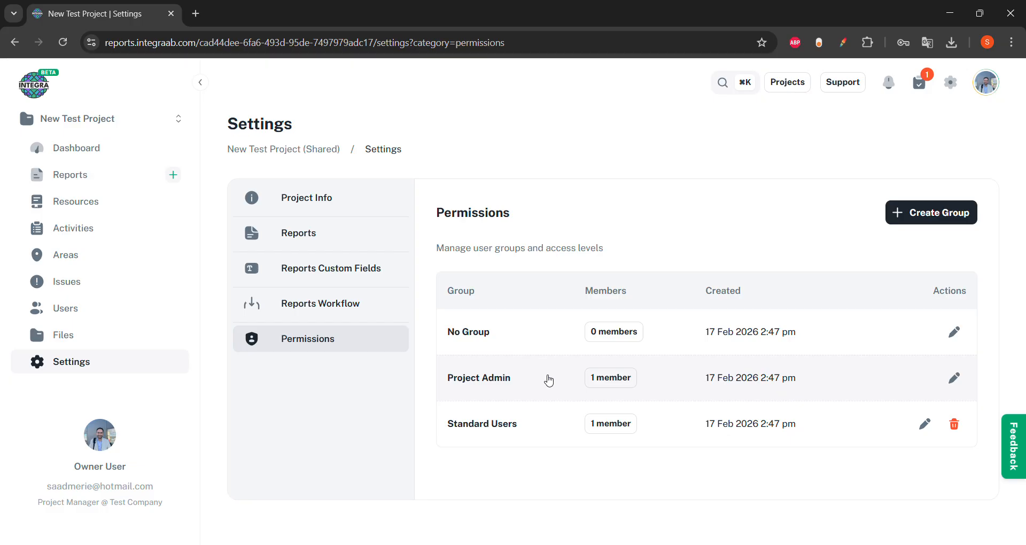
{"action": "left_click", "coordinate": [532, 341]}
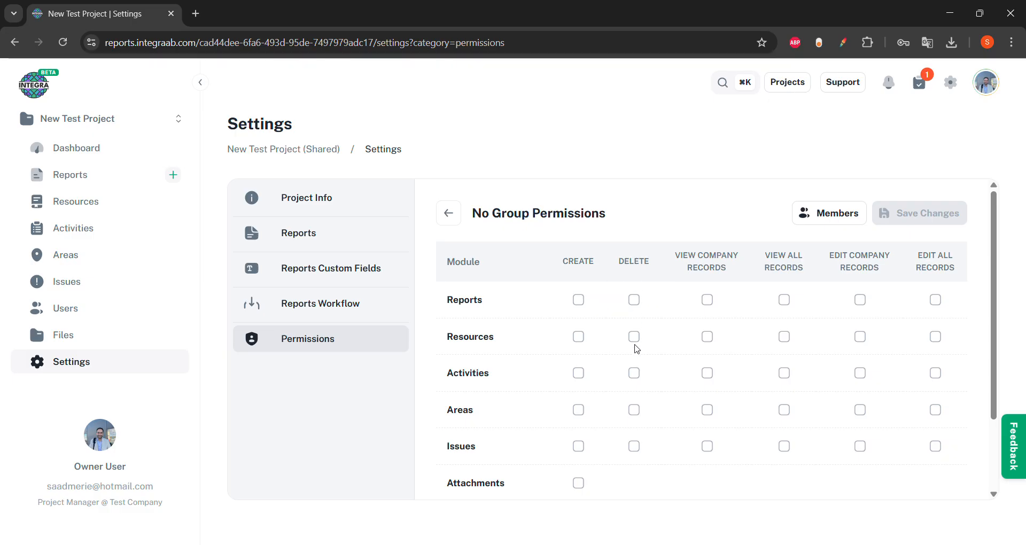
{"action": "left_click", "coordinate": [445, 215]}
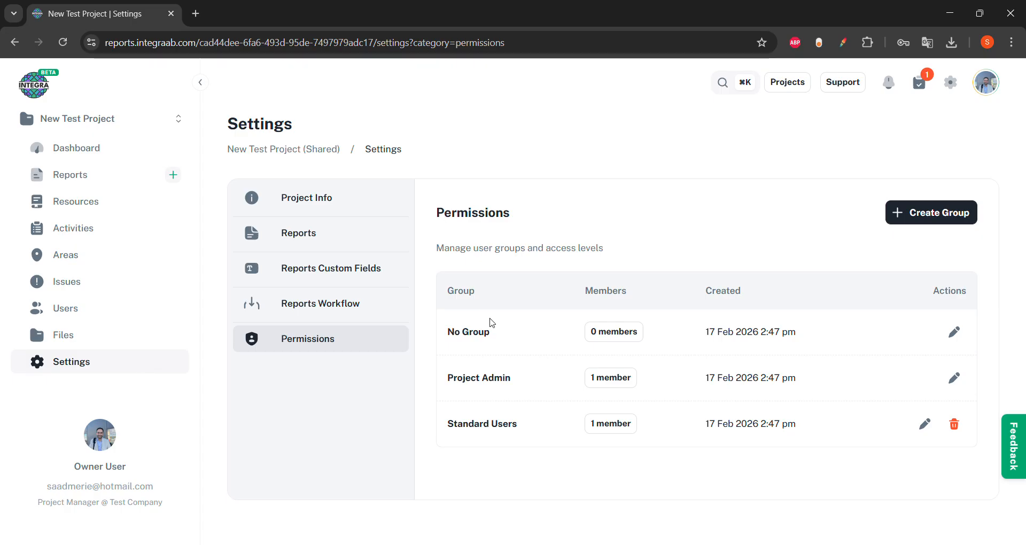
{"action": "left_click", "coordinate": [516, 393]}
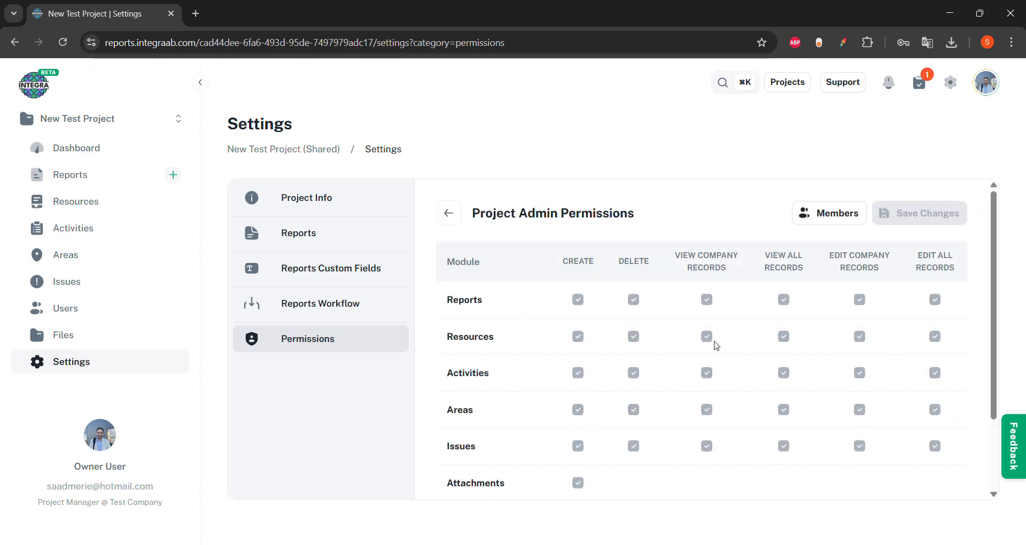
{"action": "left_click", "coordinate": [455, 221]}
Check the Standard Users group's members, then grant the group permission to create activities and save the change
{"action": "left_click", "coordinate": [543, 426]}
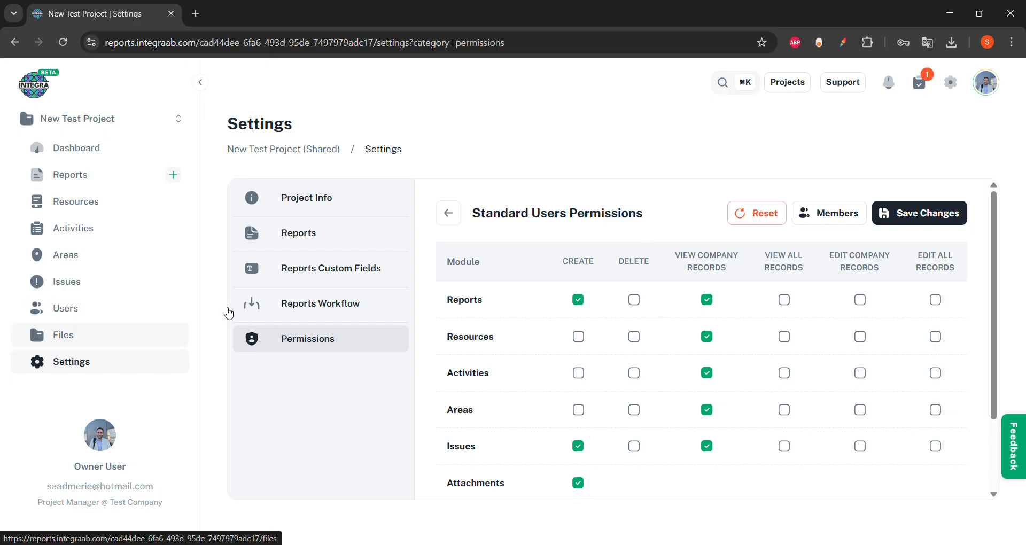
{"action": "left_click", "coordinate": [837, 221]}
{"action": "left_click", "coordinate": [583, 224]}
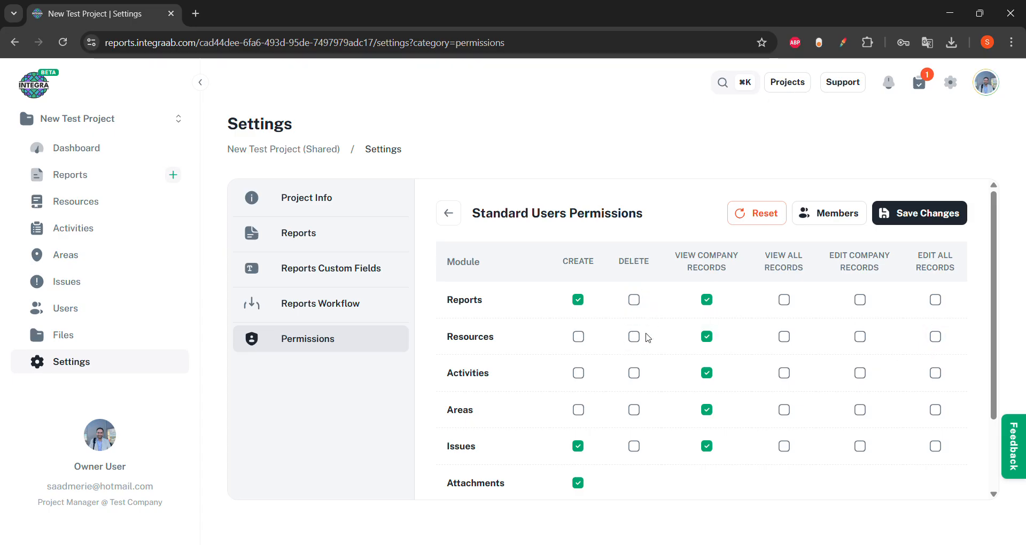
{"action": "left_click", "coordinate": [577, 375]}
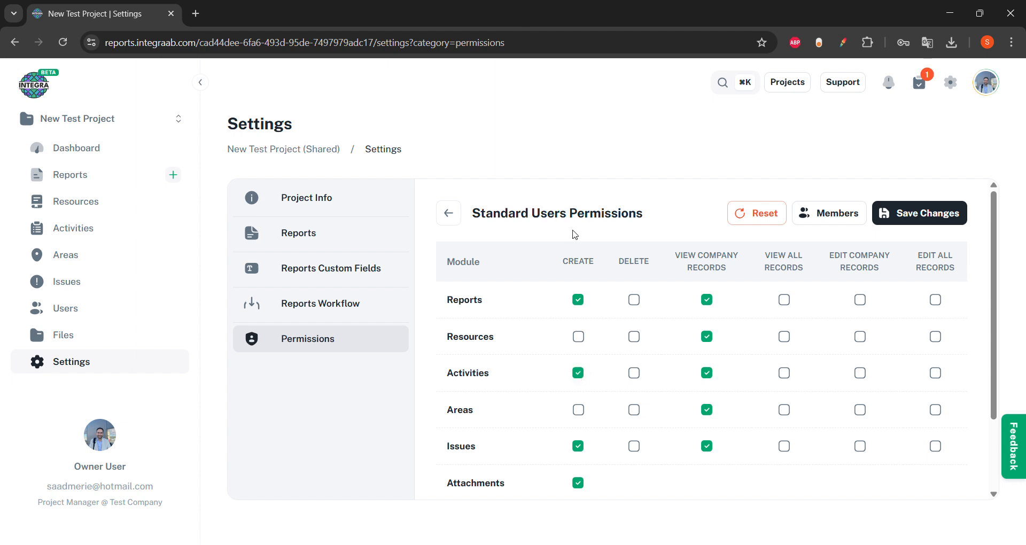
{"action": "left_click", "coordinate": [937, 217]}
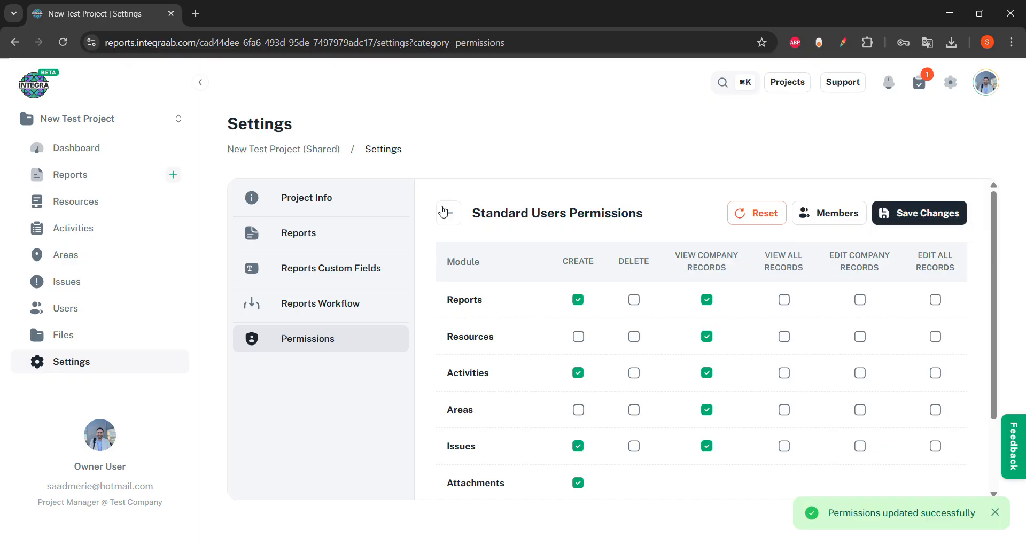
{"action": "left_click", "coordinate": [449, 214]}
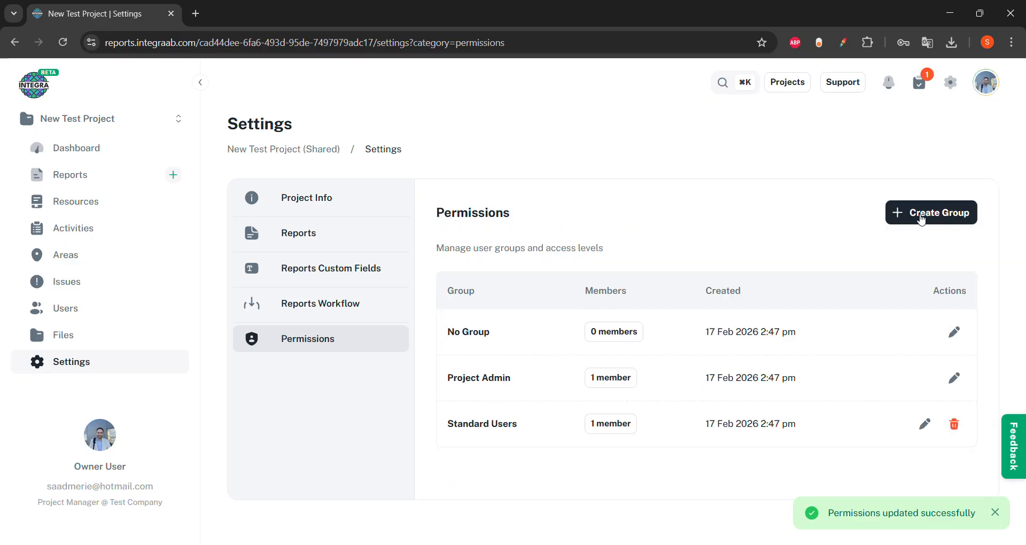
Create a new permission group named Area 1 Contractor
{"action": "left_click", "coordinate": [946, 214]}
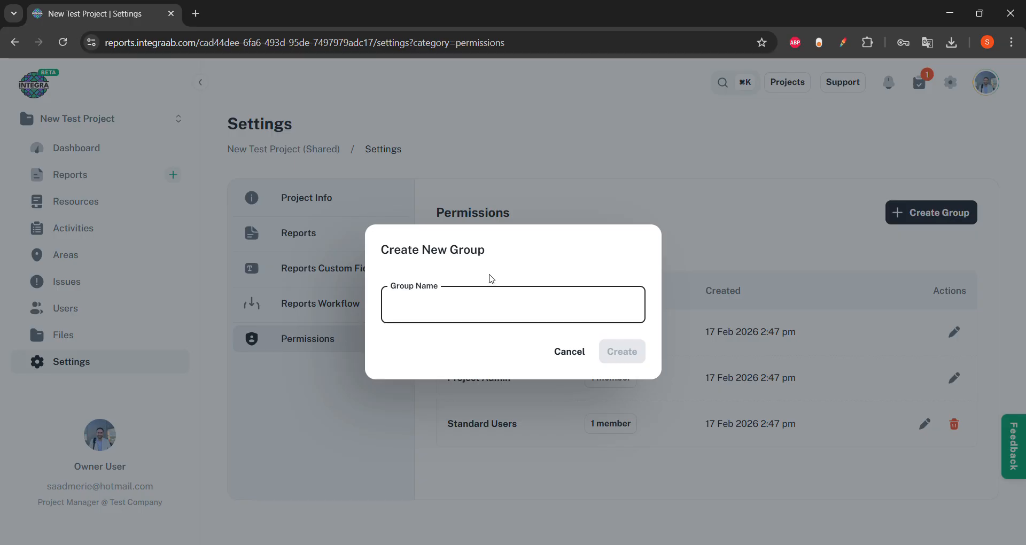
{"action": "type", "text": "Q"}
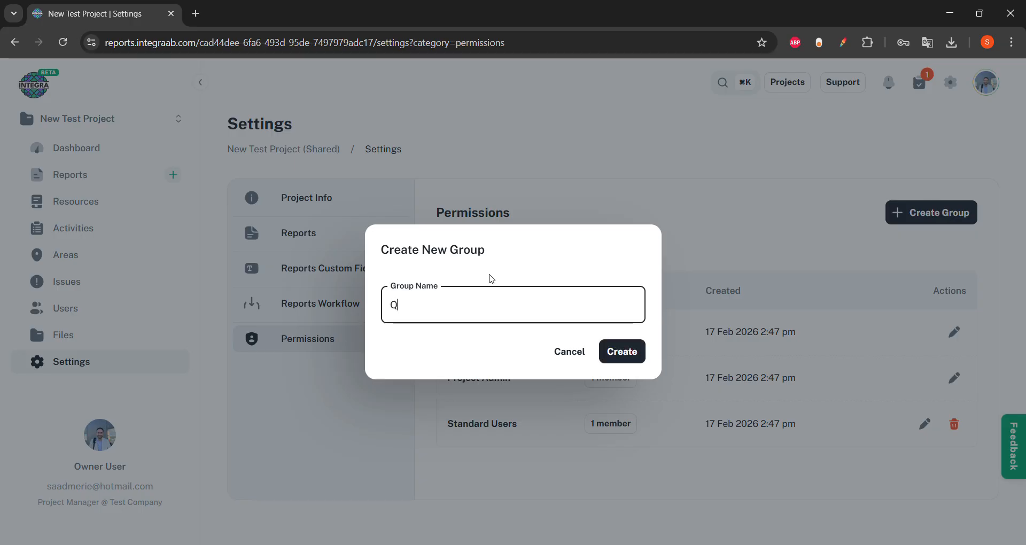
{"action": "key", "text": "BackSpace"}
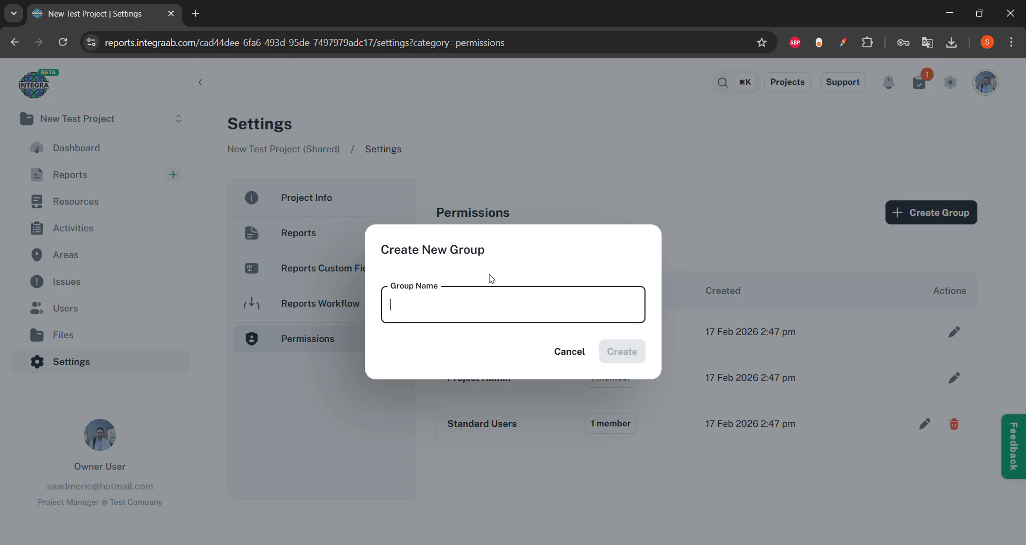
{"action": "type", "text": "Area 1"}
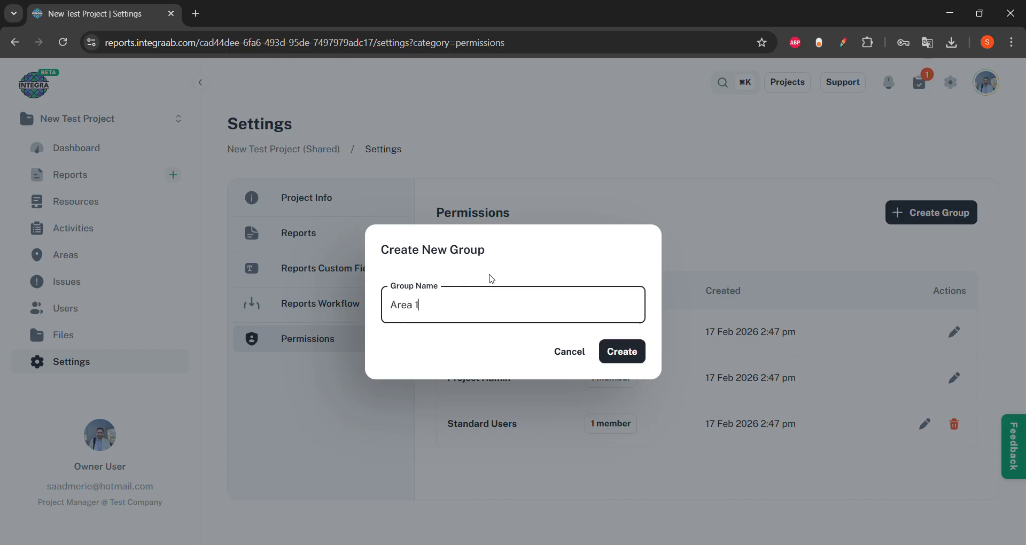
{"action": "type", "text": " Engine"}
{"action": "type", "text": "Contractor"}
{"action": "left_click", "coordinate": [624, 353]}
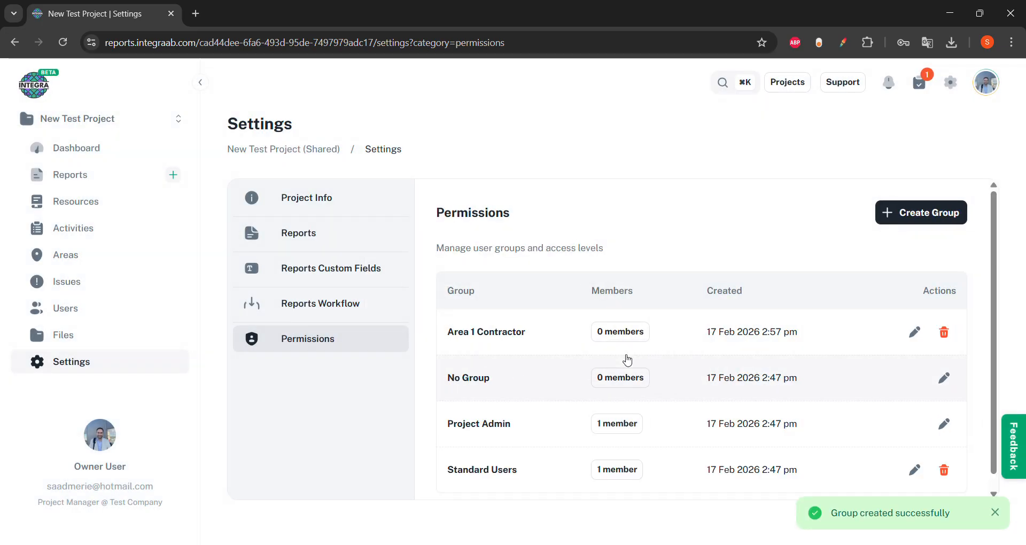
Remove Area 1 Contractor's View Company Records rights for Resources and Activities and its Create rights for Attachments and Issues, and save the permissions
{"action": "left_click", "coordinate": [547, 337]}
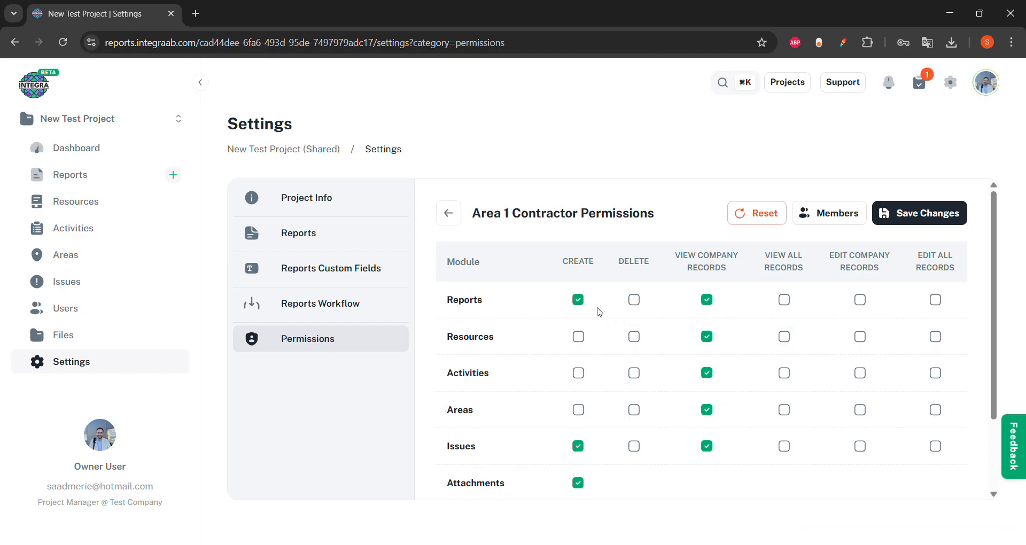
{"action": "left_click", "coordinate": [707, 335]}
{"action": "left_click", "coordinate": [707, 336]}
{"action": "left_click", "coordinate": [707, 336]}
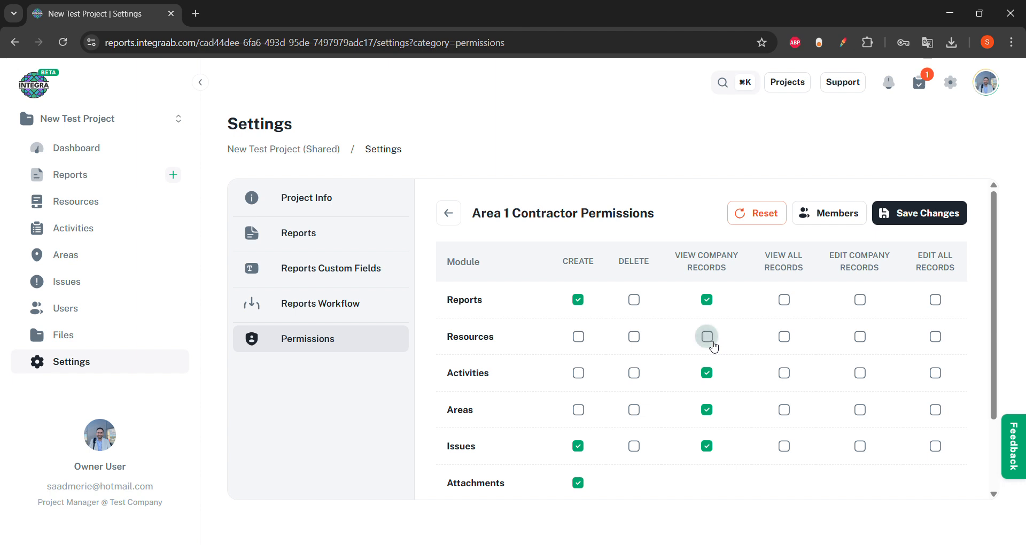
{"action": "left_click", "coordinate": [708, 374]}
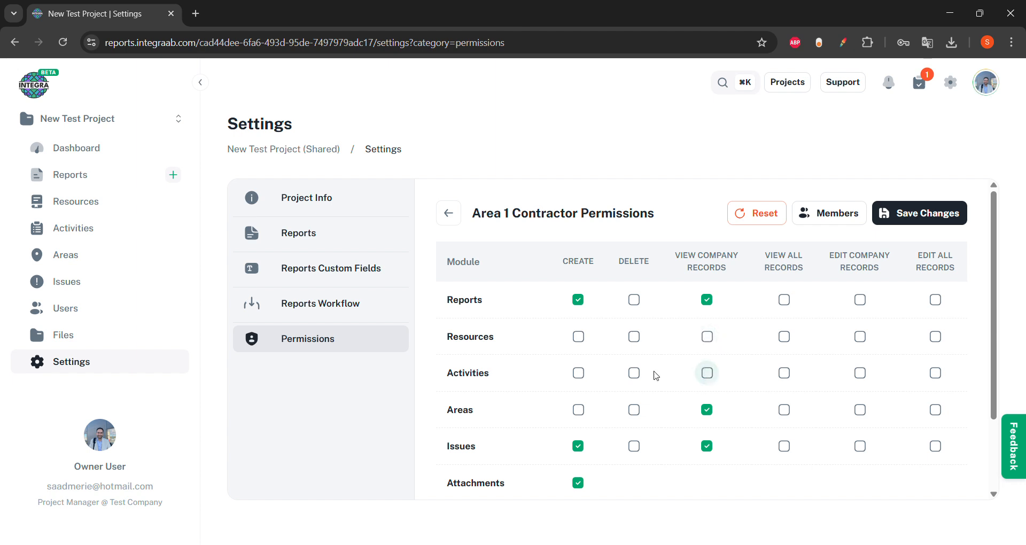
{"action": "left_click", "coordinate": [579, 482]}
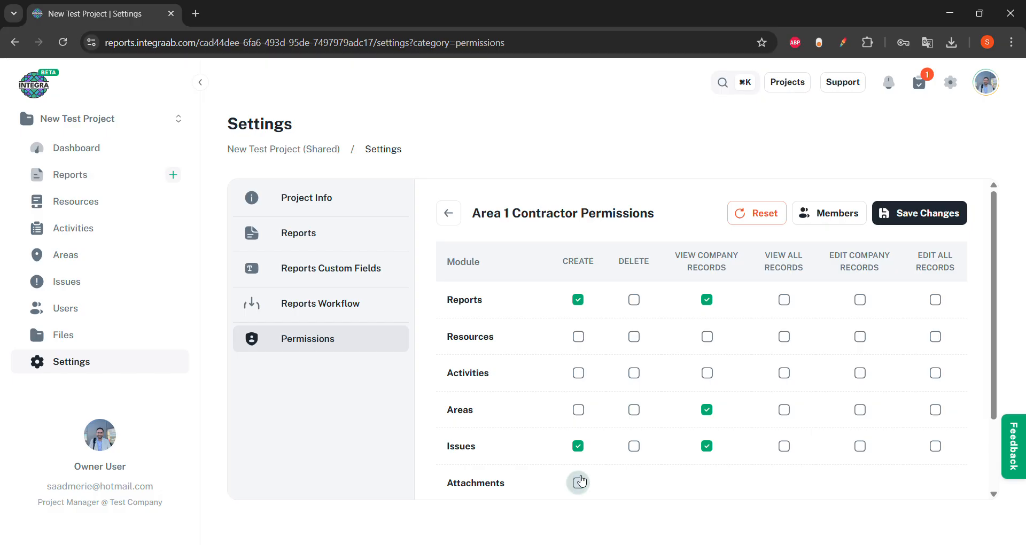
{"action": "left_click", "coordinate": [579, 449]}
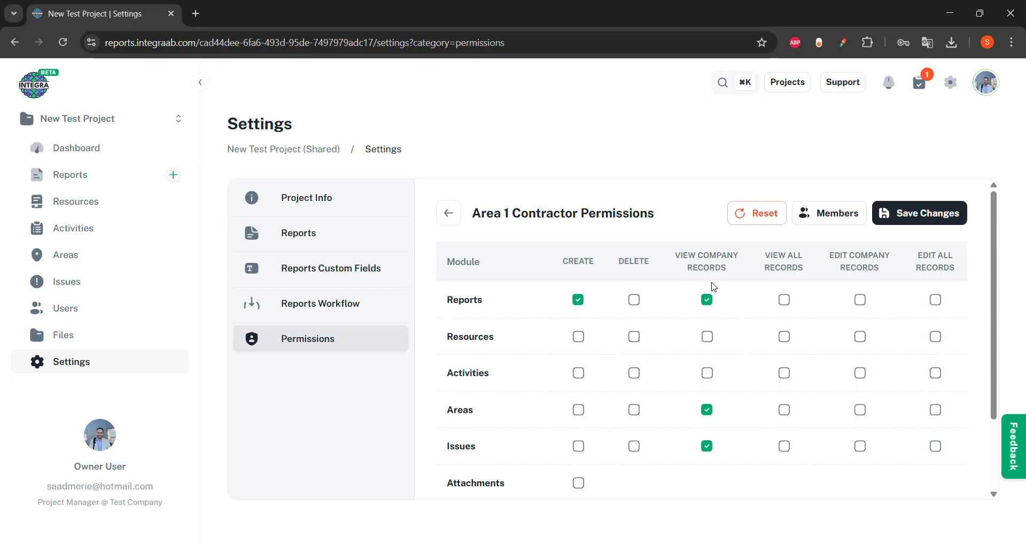
{"action": "left_click", "coordinate": [900, 217]}
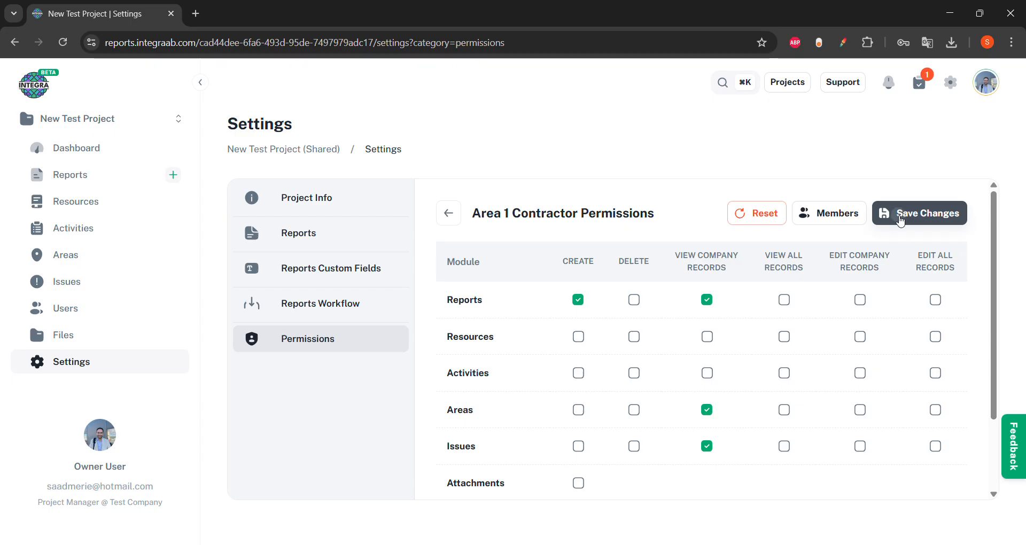
View the Area 1 Contractor group's members and the users available to add, leaving without adding anyone
{"action": "left_click", "coordinate": [832, 216]}
{"action": "left_click", "coordinate": [934, 129]}
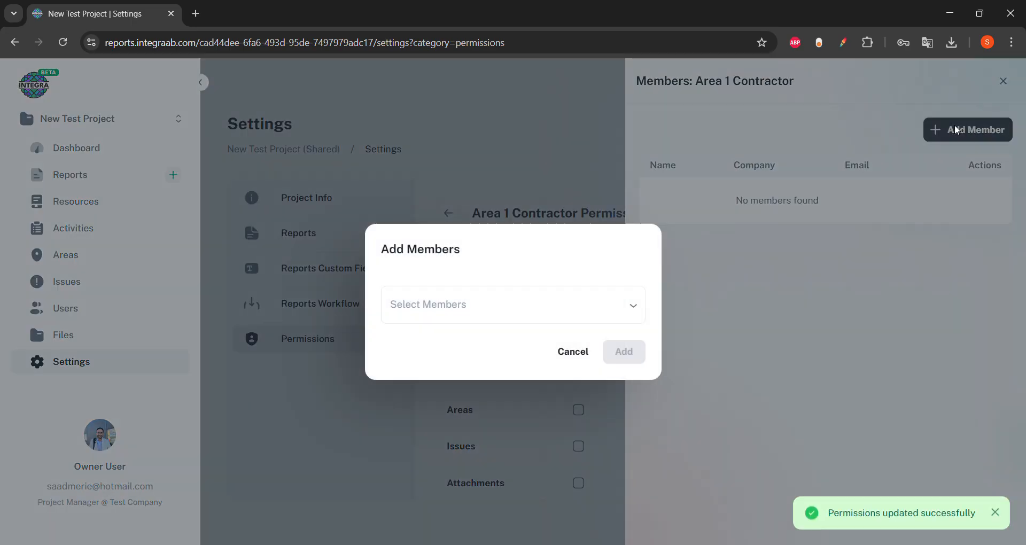
{"action": "left_click", "coordinate": [521, 299]}
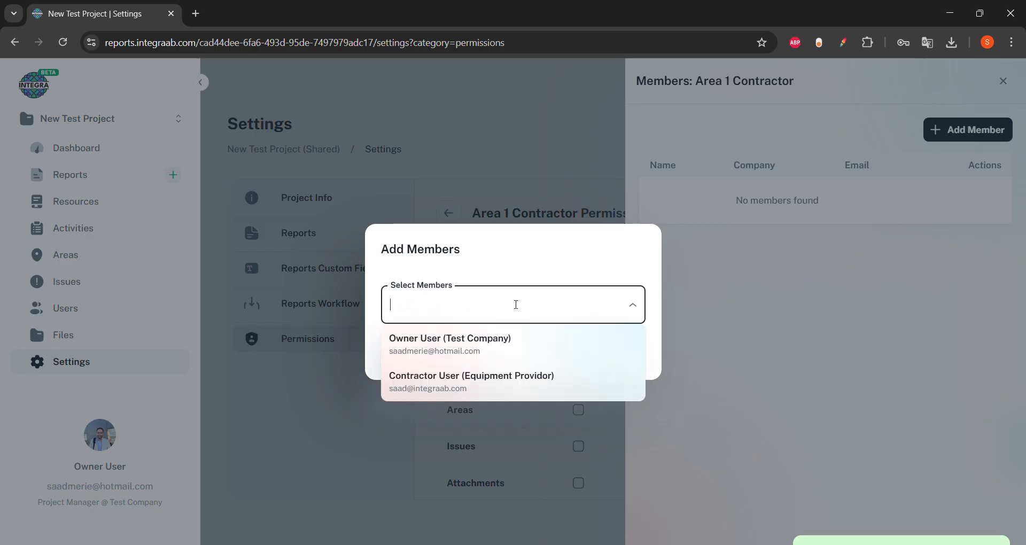
{"action": "left_click", "coordinate": [553, 256]}
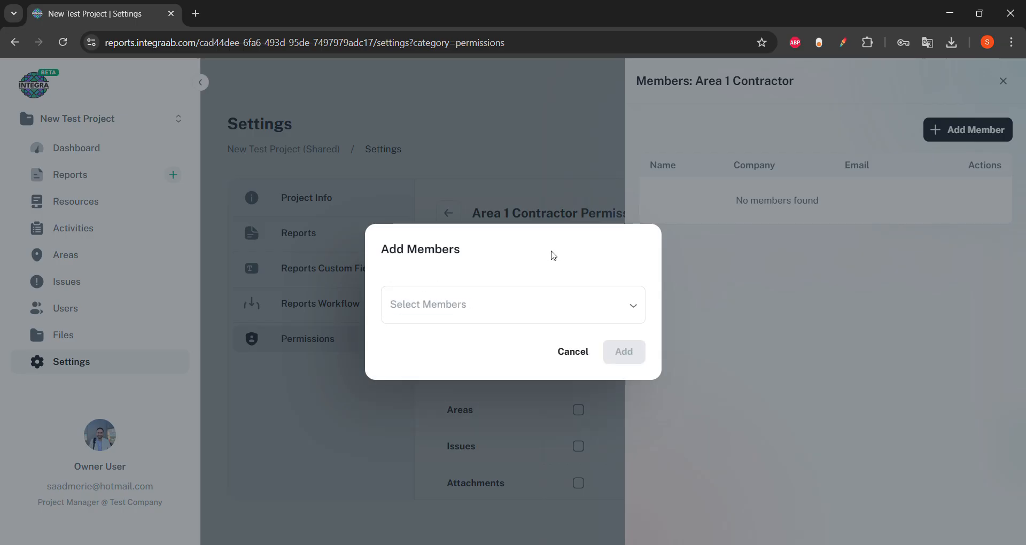
{"action": "left_click", "coordinate": [575, 352]}
{"action": "left_click", "coordinate": [580, 349]}
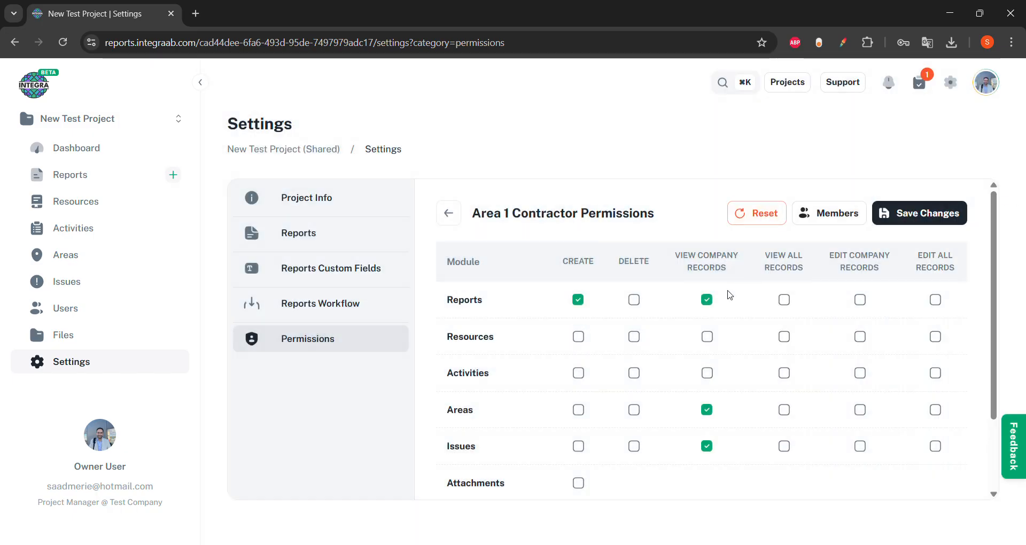
{"action": "left_click", "coordinate": [449, 214]}
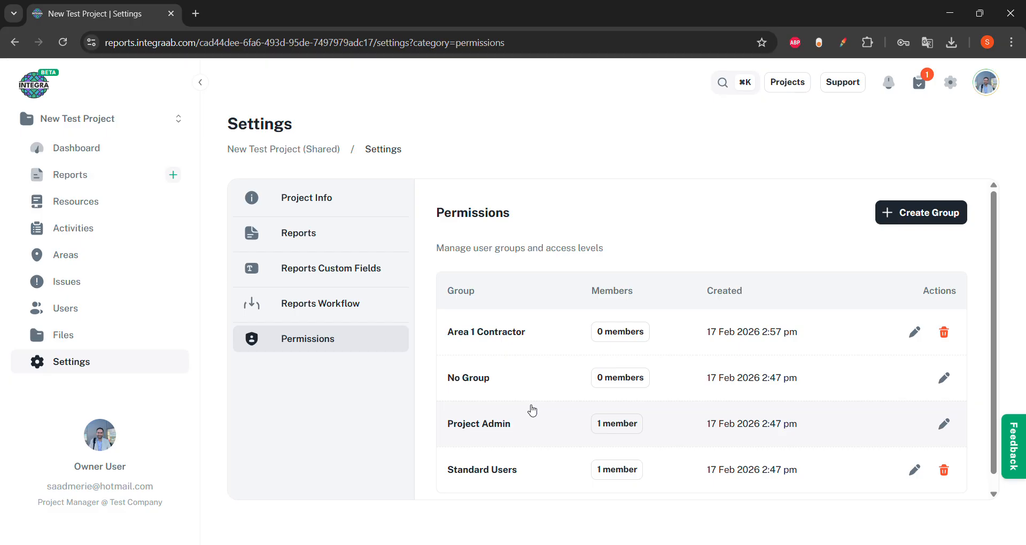
Start a new reports workflow titled Area 1 Reports Review for the Daily report type, with 1 review step
{"action": "left_click", "coordinate": [345, 314]}
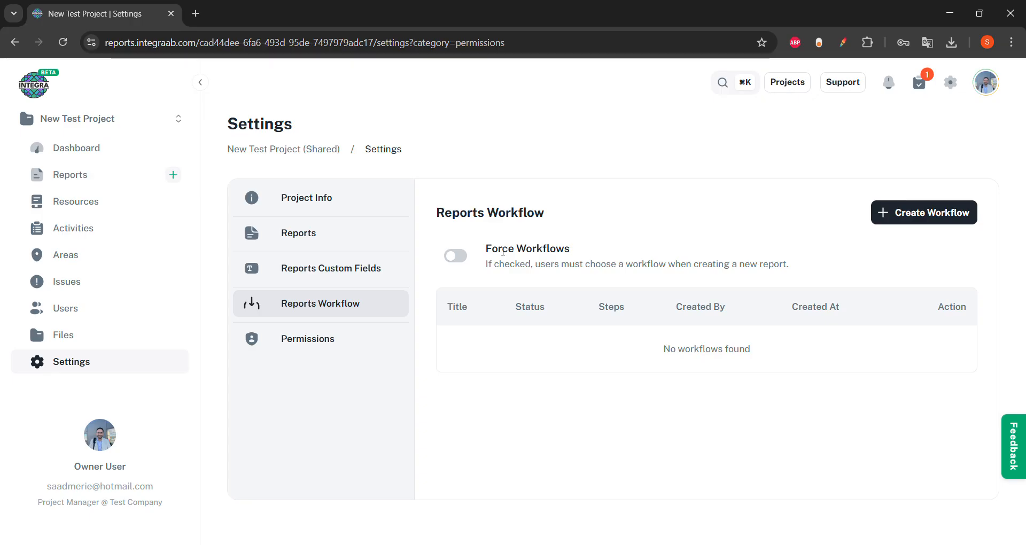
{"action": "left_click", "coordinate": [944, 216]}
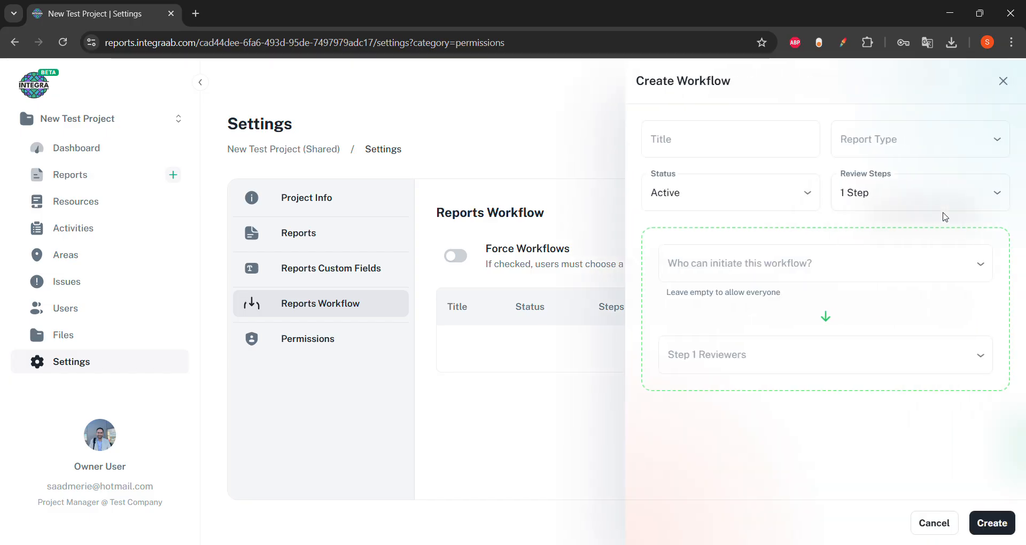
{"action": "left_click", "coordinate": [697, 148]}
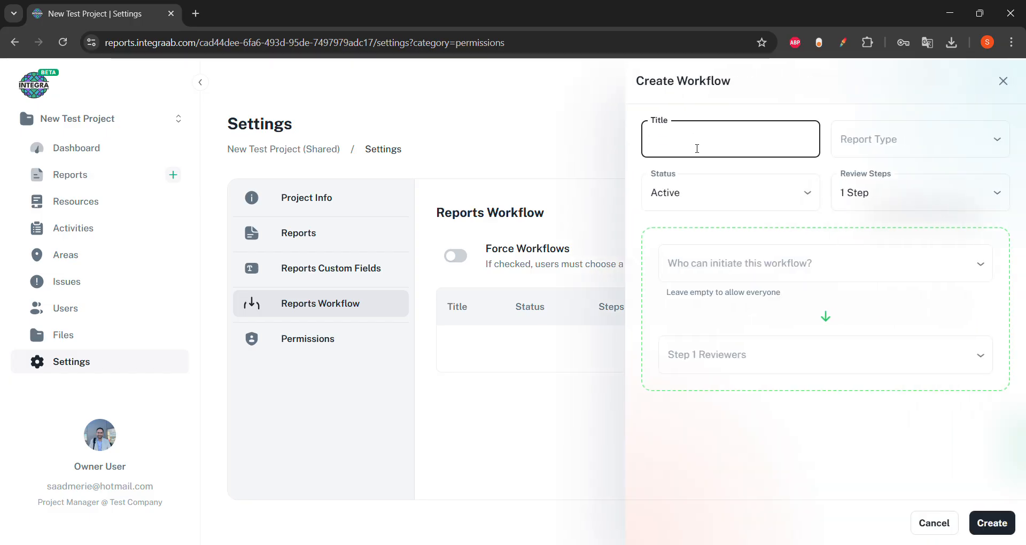
{"action": "type", "text": "Area 1 Reports Review"}
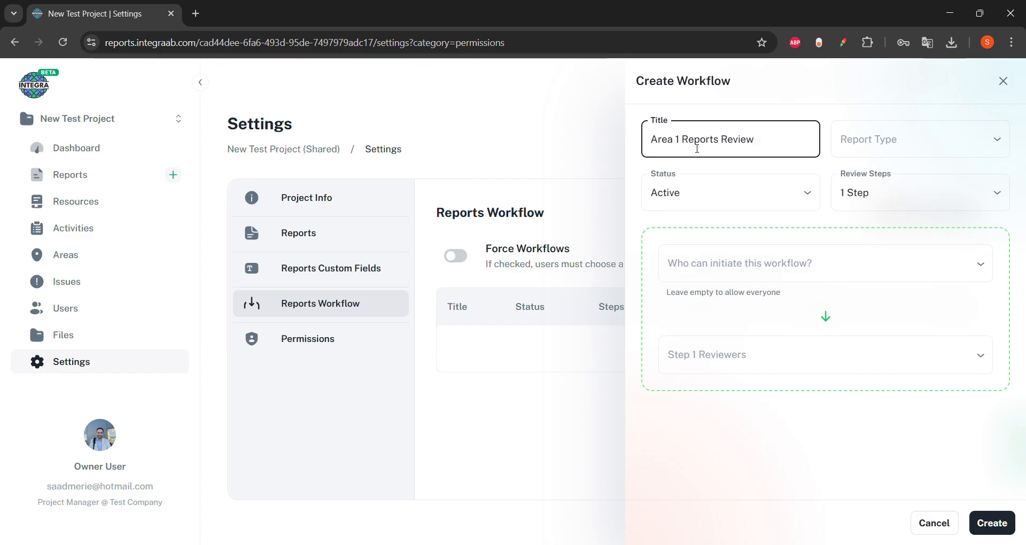
{"action": "left_click", "coordinate": [850, 145]}
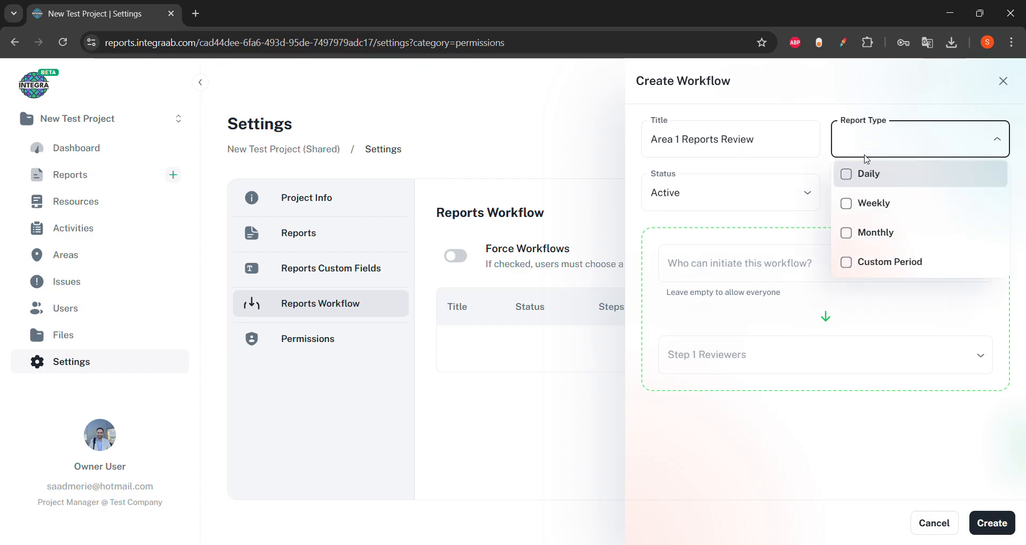
{"action": "left_click", "coordinate": [859, 176]}
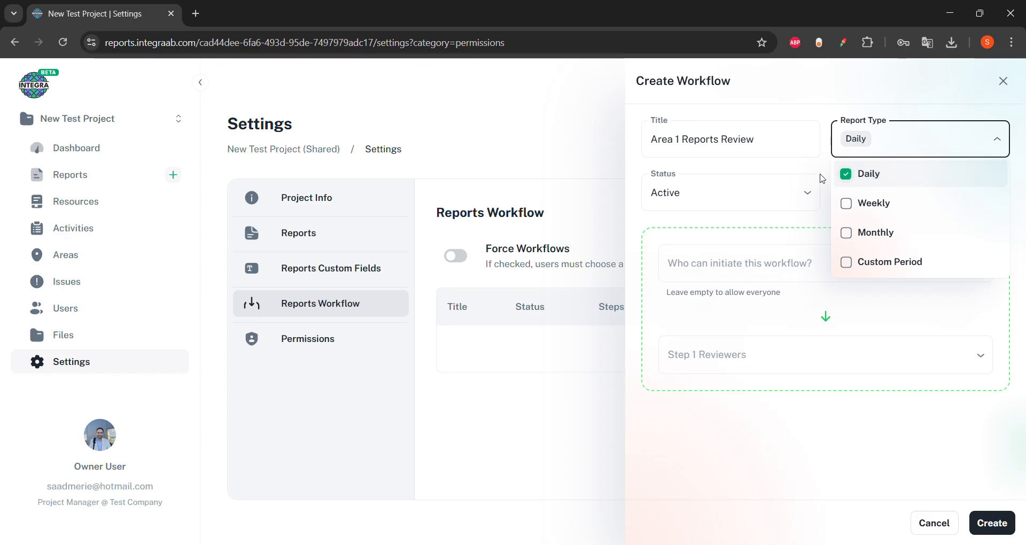
{"action": "left_click", "coordinate": [767, 181]}
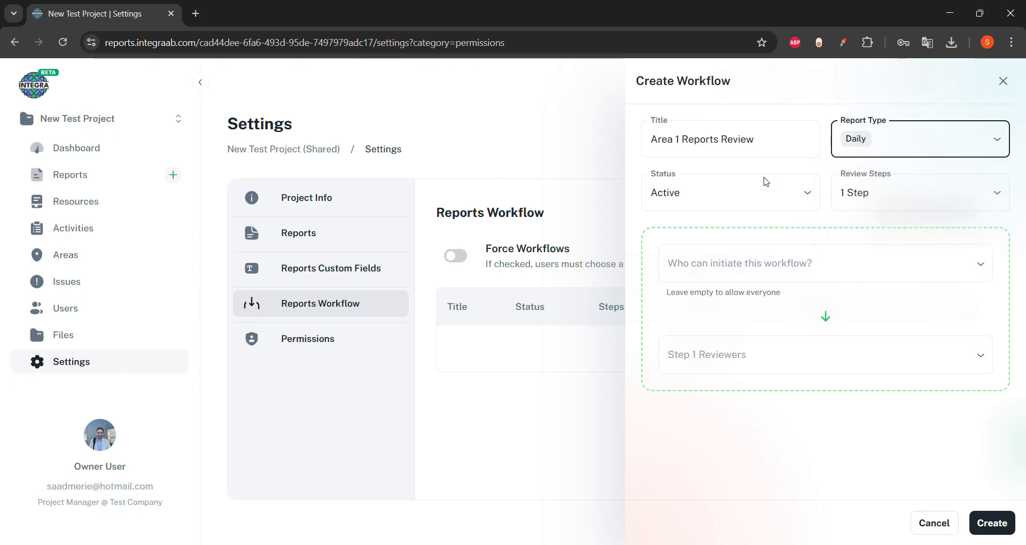
{"action": "left_click", "coordinate": [890, 198]}
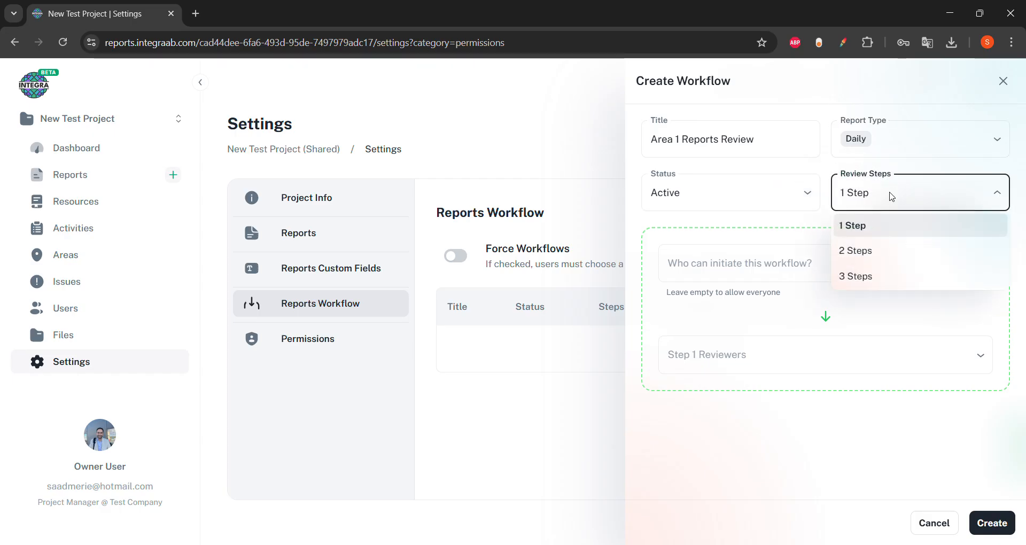
{"action": "left_click", "coordinate": [865, 229]}
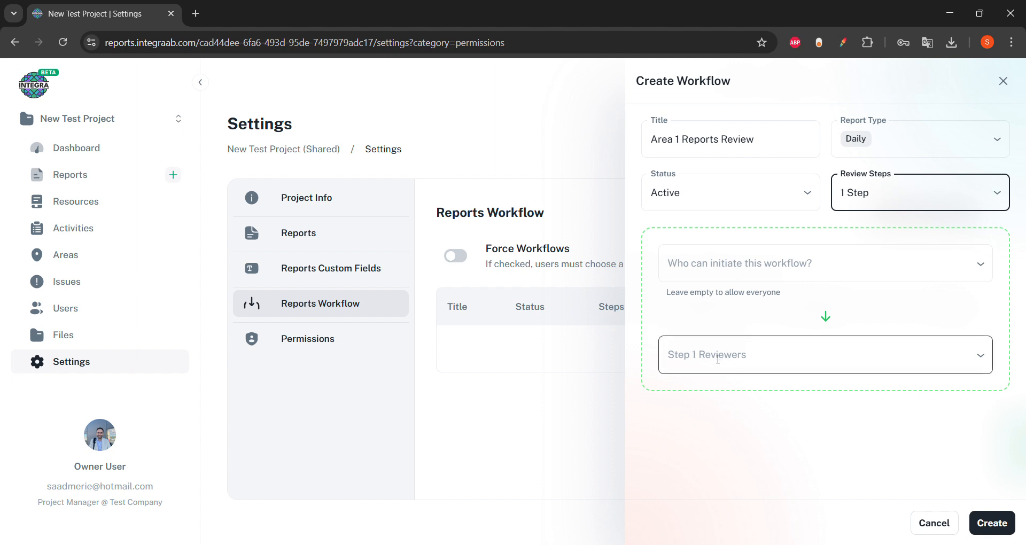
Allow the contractor user to initiate the workflow, assign the owner user as Step 1 reviewer, and create the workflow
{"action": "left_click", "coordinate": [754, 260]}
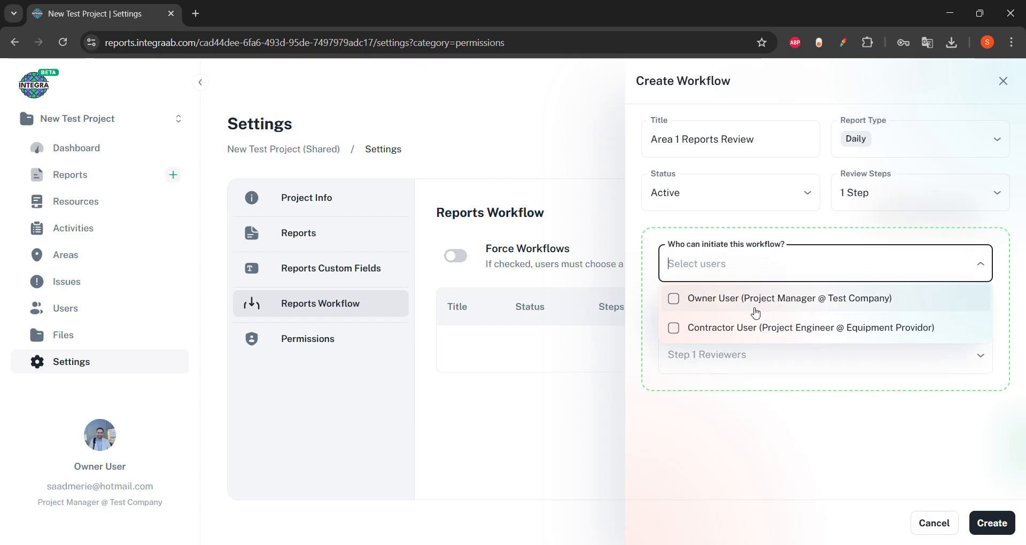
{"action": "left_click", "coordinate": [758, 333]}
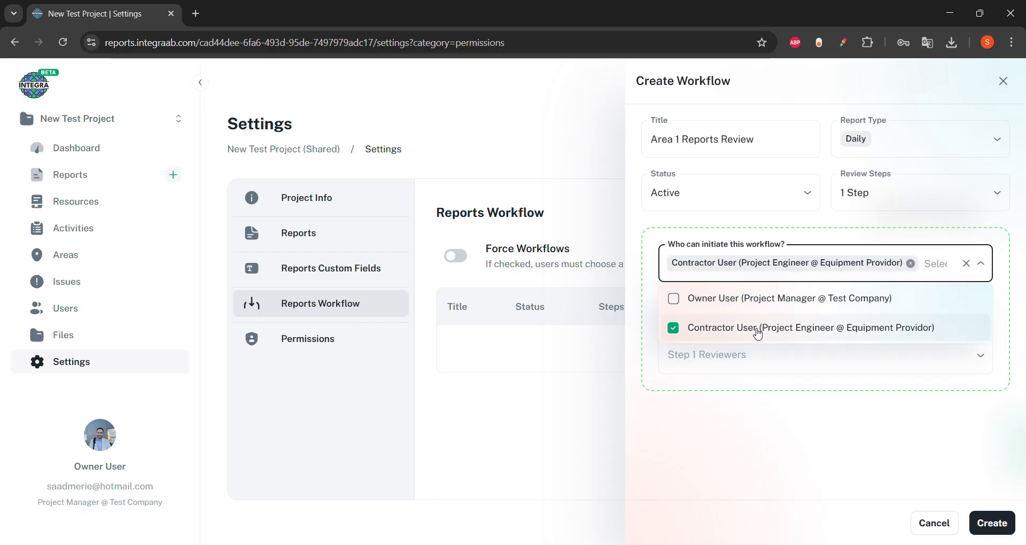
{"action": "left_click", "coordinate": [781, 419]}
{"action": "left_click", "coordinate": [748, 360]}
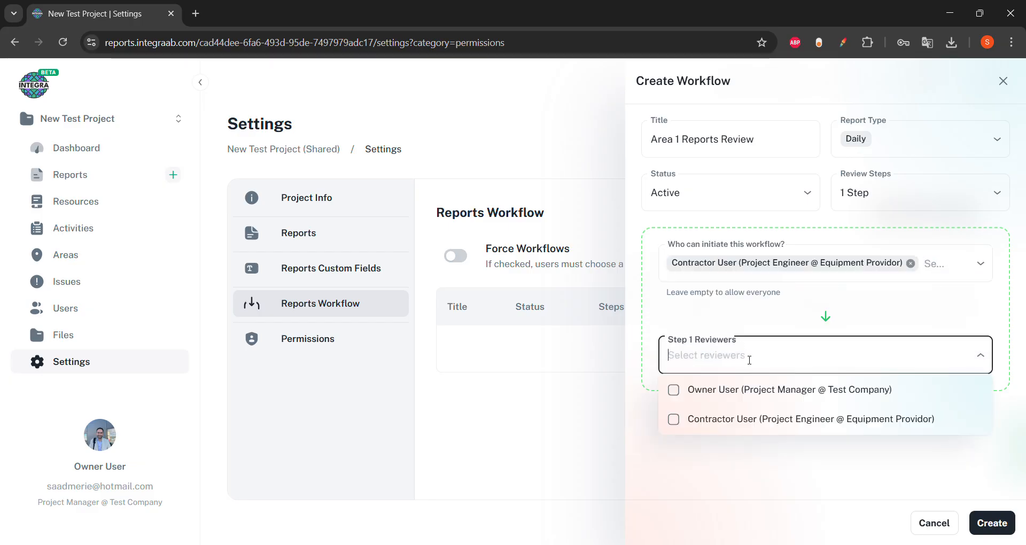
{"action": "left_click", "coordinate": [752, 394]}
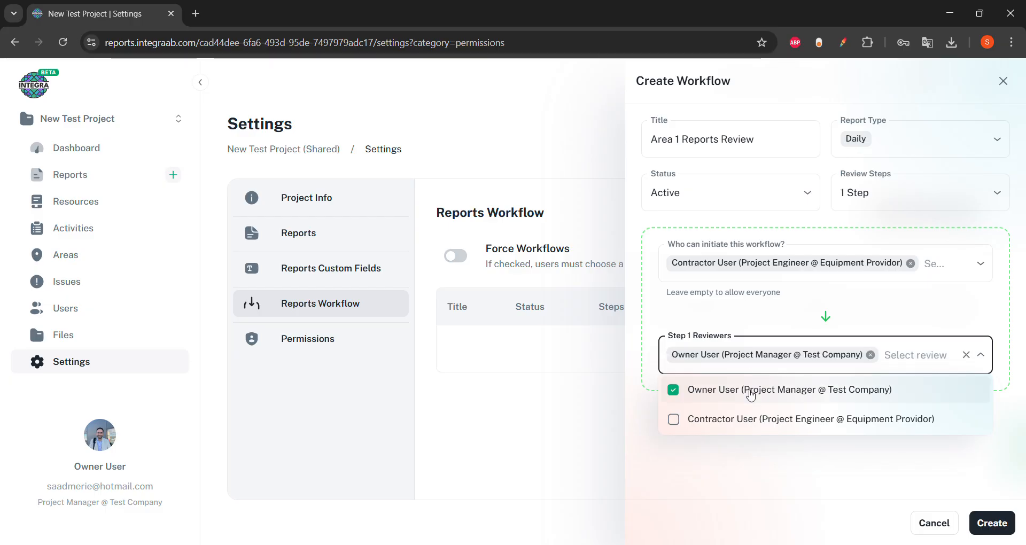
{"action": "left_click", "coordinate": [768, 466]}
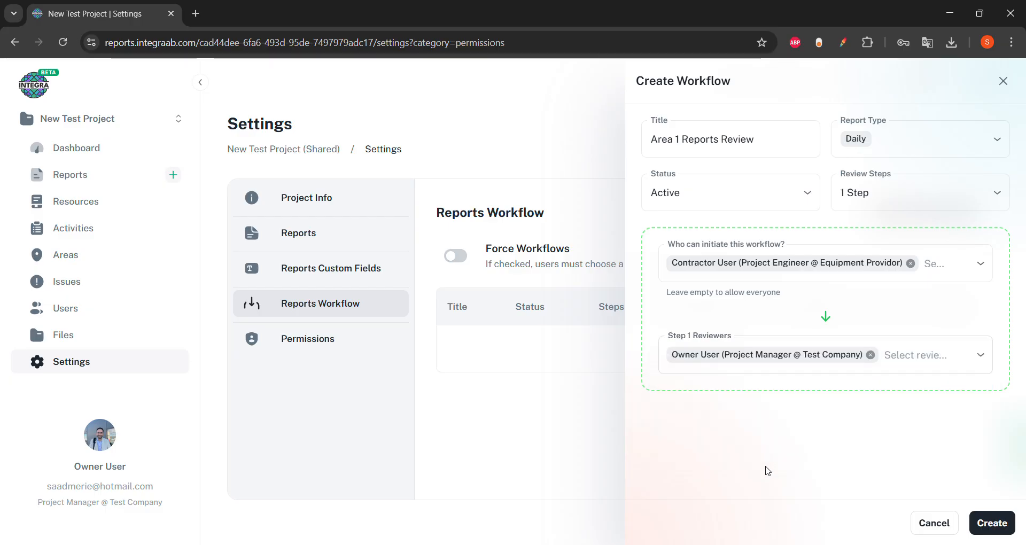
{"action": "left_click", "coordinate": [993, 522]}
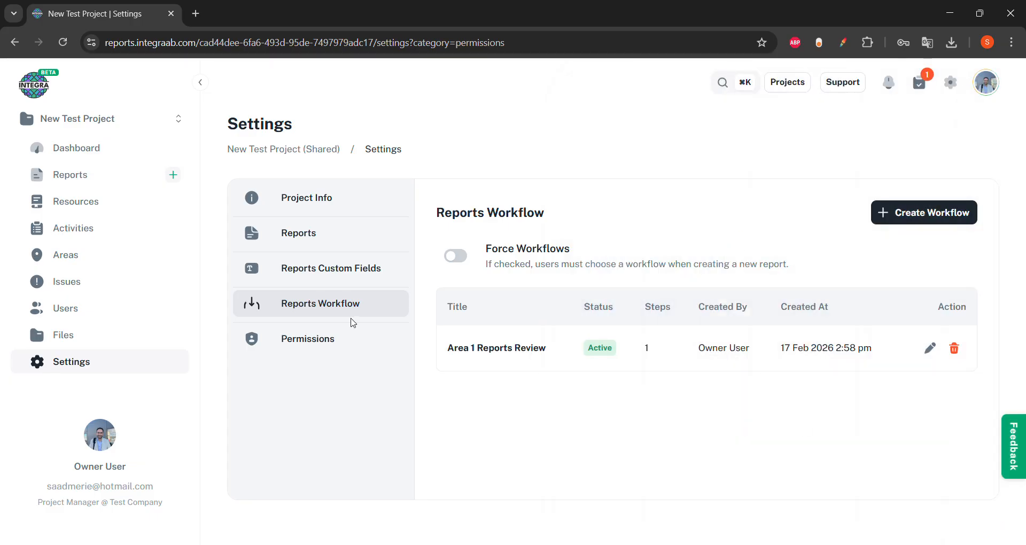
Start a new reports custom field labelled Cost Center with the field type Dropdown (Single Select)
{"action": "left_click", "coordinate": [328, 269]}
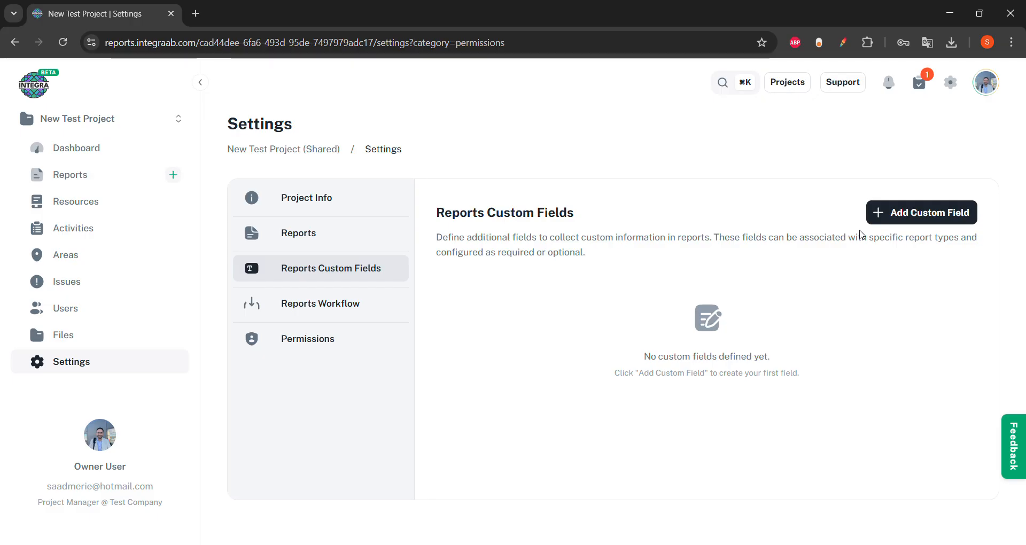
{"action": "left_click", "coordinate": [897, 212]}
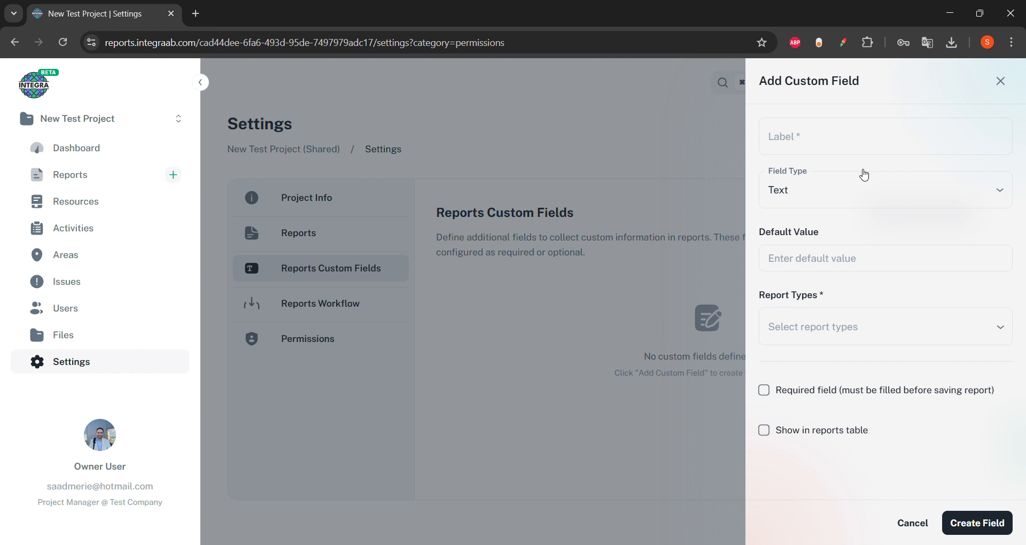
{"action": "left_click", "coordinate": [854, 129]}
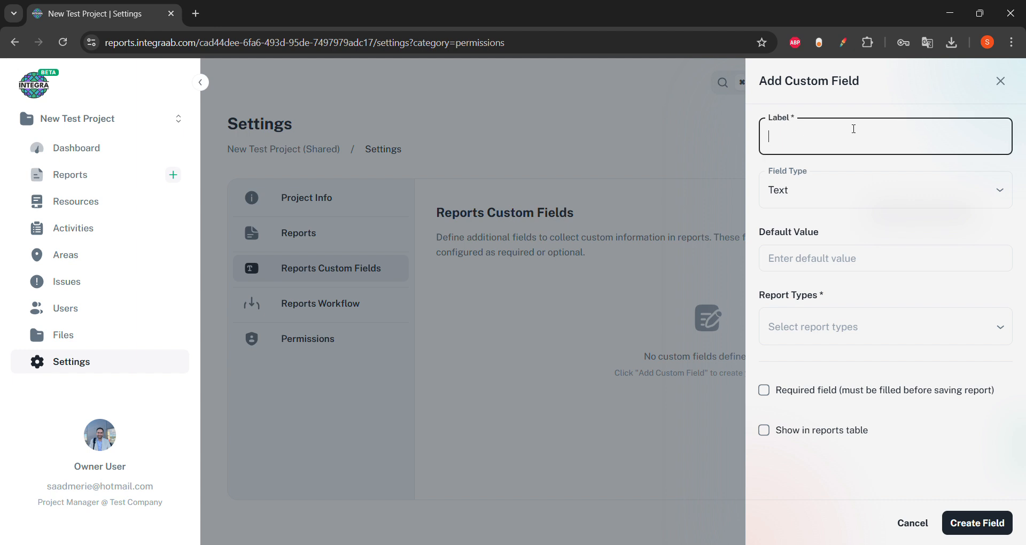
{"action": "type", "text": "Cost Center"}
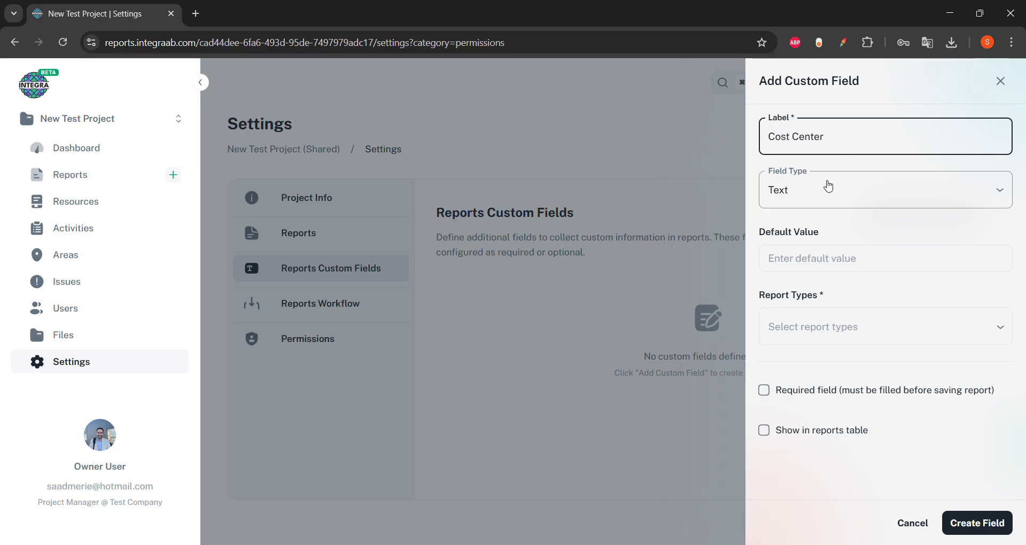
{"action": "left_click", "coordinate": [829, 187]}
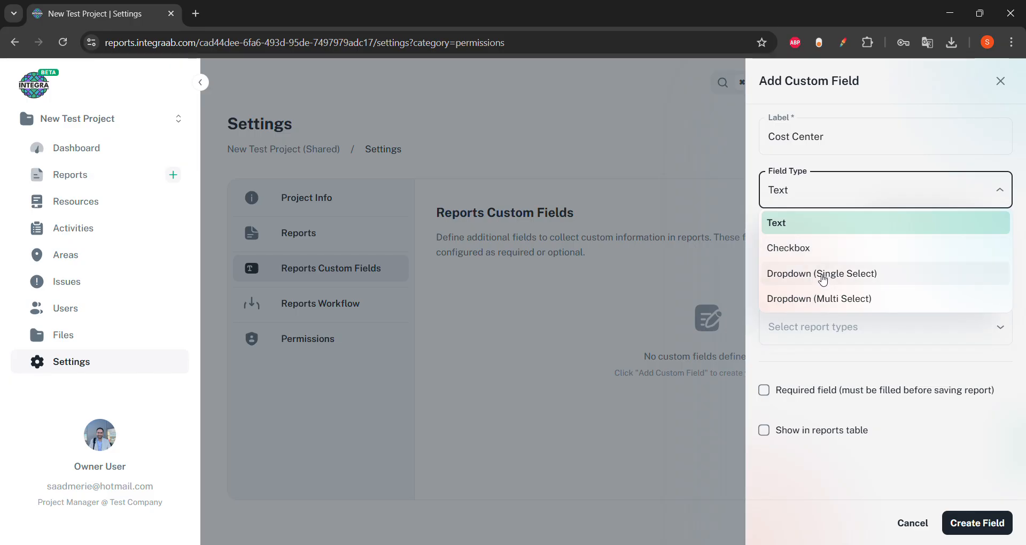
{"action": "left_click", "coordinate": [823, 274]}
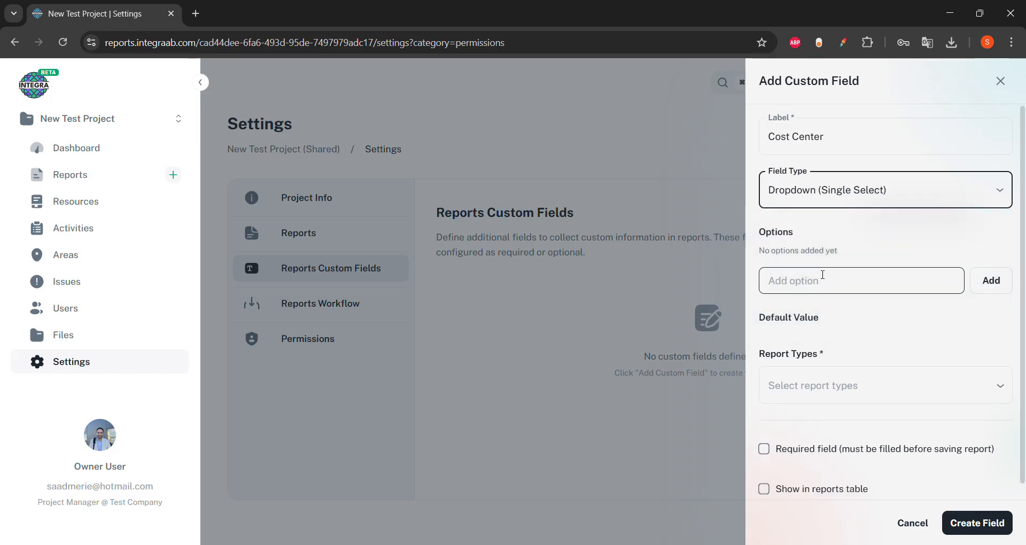
Add CBS.1 and CBS.2 as options of the Cost Center field, leaving its default value empty
{"action": "left_click", "coordinate": [829, 282]}
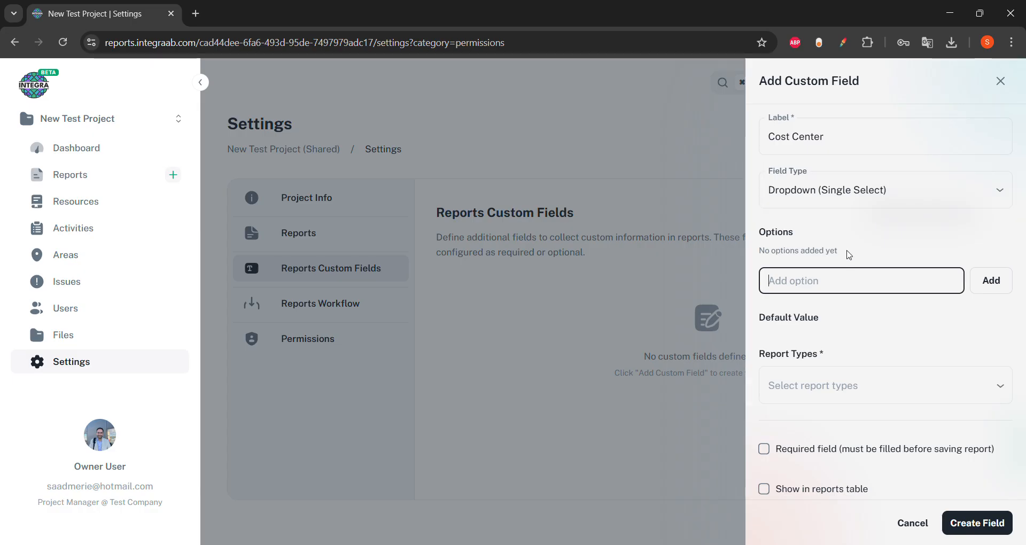
{"action": "type", "text": "C"}
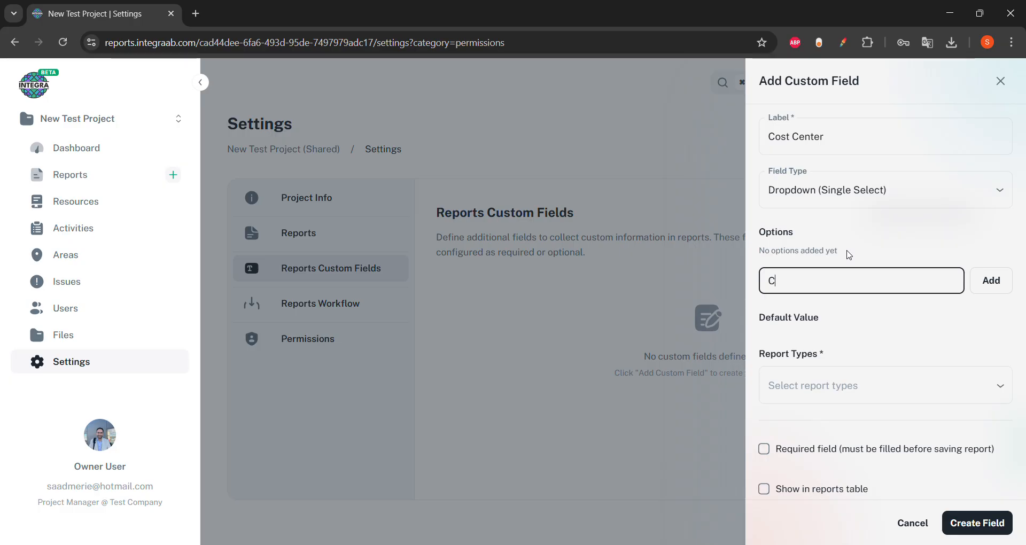
{"action": "type", "text": "BS.1"}
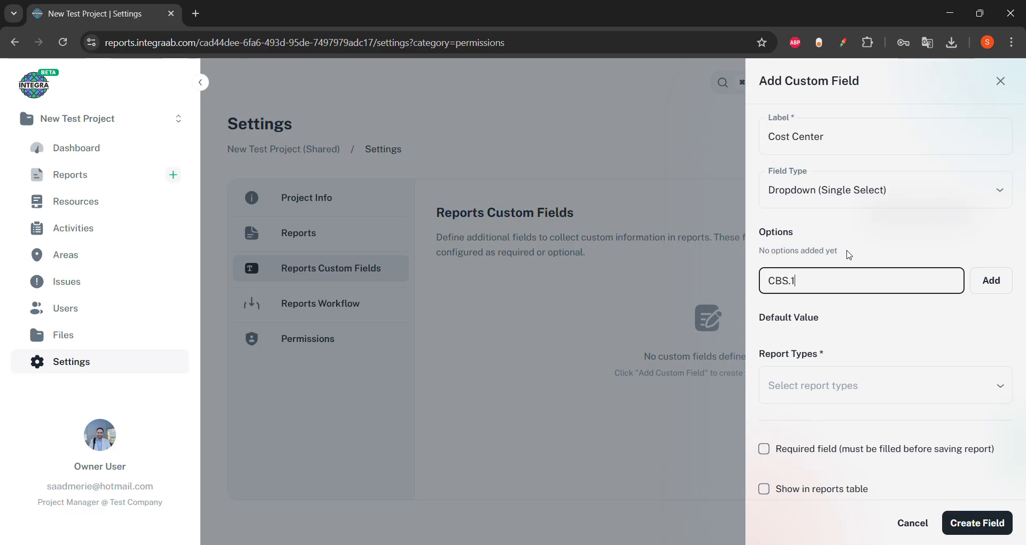
{"action": "left_click", "coordinate": [998, 283]}
{"action": "left_click", "coordinate": [892, 288]}
{"action": "type", "text": "CB"}
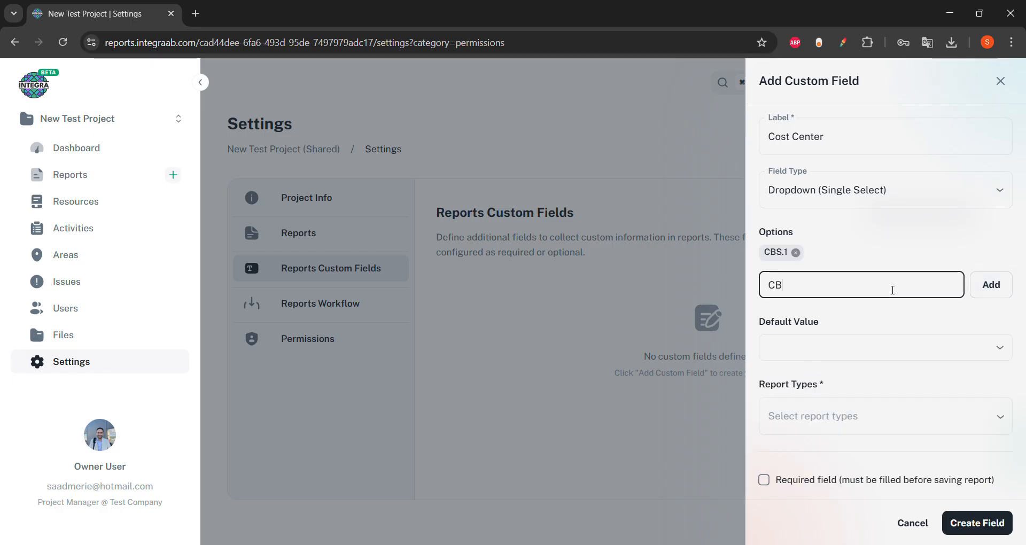
{"action": "type", "text": "S.2"}
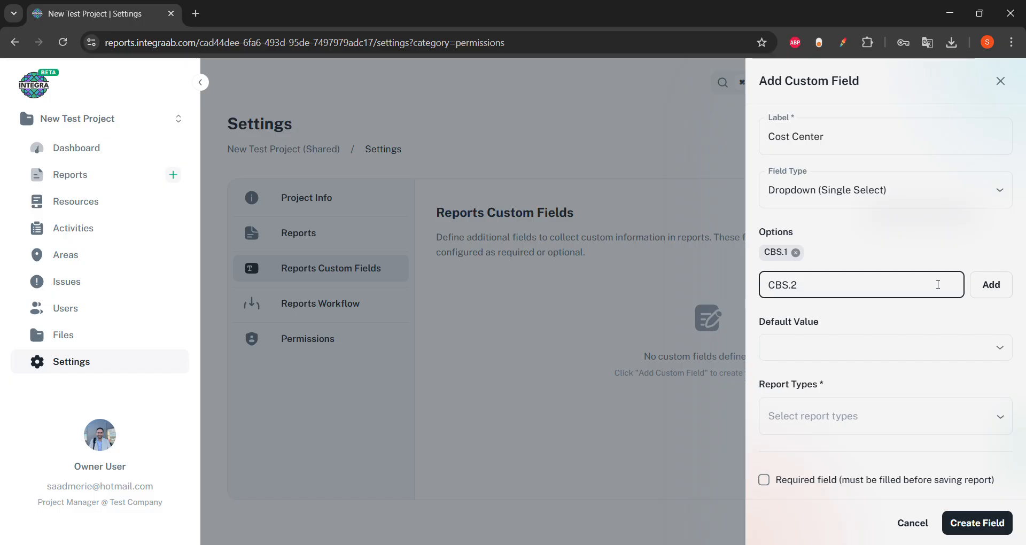
{"action": "left_click", "coordinate": [991, 289]}
{"action": "left_click", "coordinate": [876, 349]}
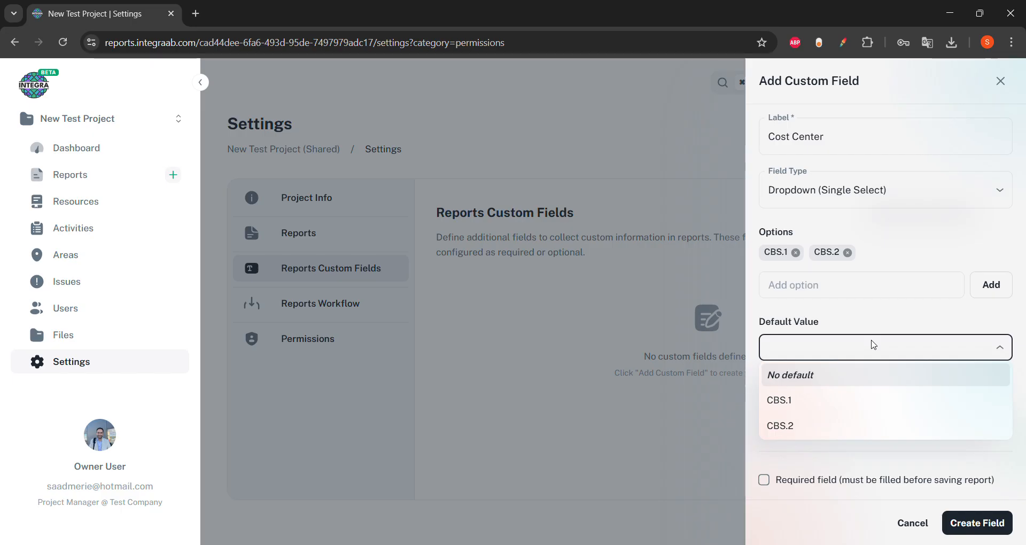
{"action": "left_click", "coordinate": [870, 347]}
Assign the Cost Center field to the Daily, Weekly, Monthly and General report types
{"action": "scroll", "coordinate": [858, 387], "scroll_direction": "down", "scroll_amount": 1}
{"action": "left_click", "coordinate": [854, 388]}
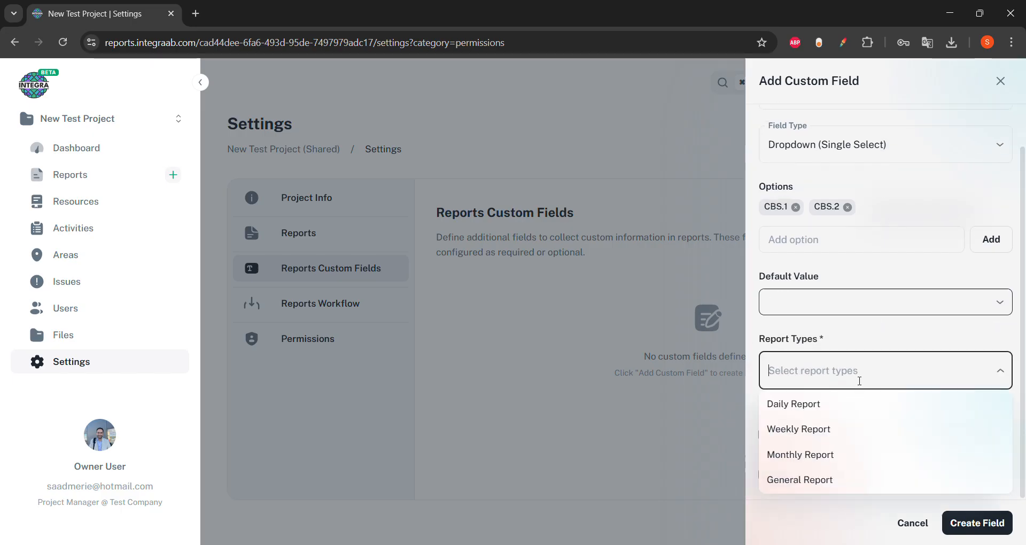
{"action": "left_click", "coordinate": [854, 409]}
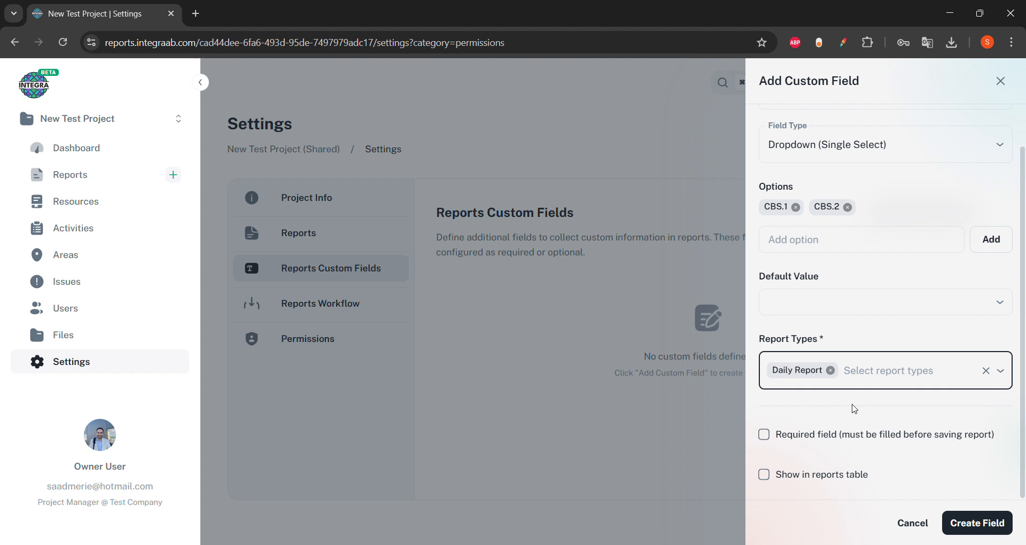
{"action": "left_click", "coordinate": [872, 374]}
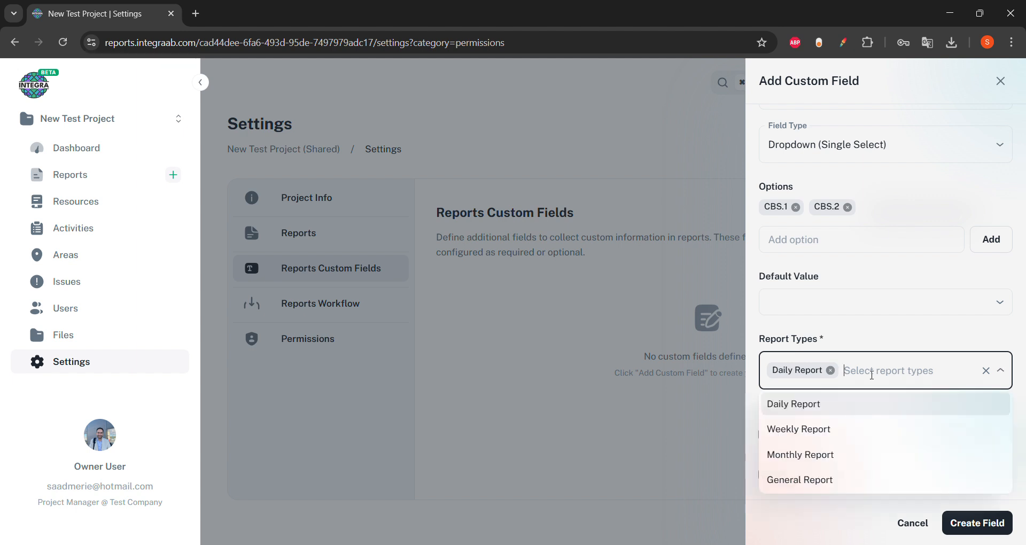
{"action": "left_click", "coordinate": [852, 430]}
{"action": "left_click", "coordinate": [944, 375]}
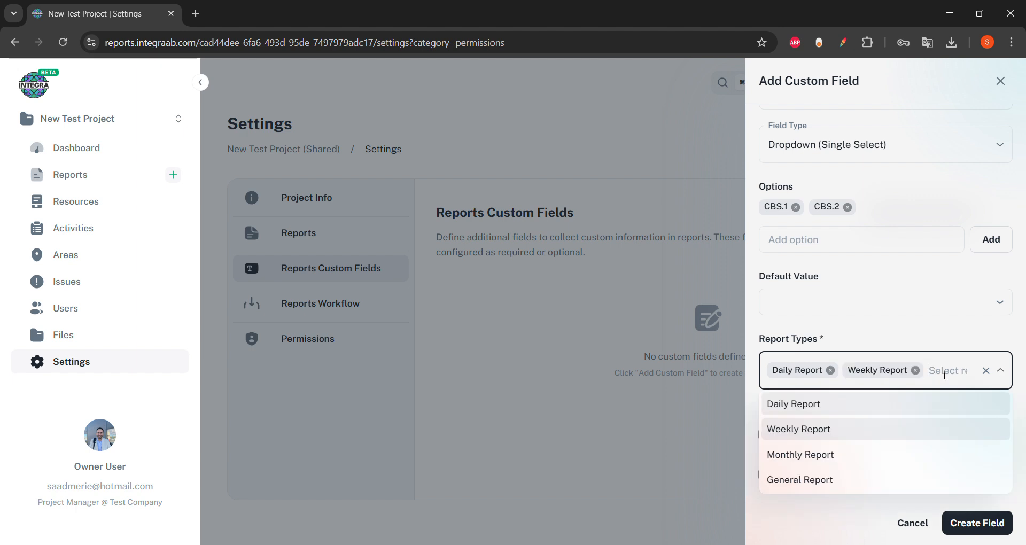
{"action": "left_click", "coordinate": [888, 454]}
{"action": "left_click", "coordinate": [923, 391]}
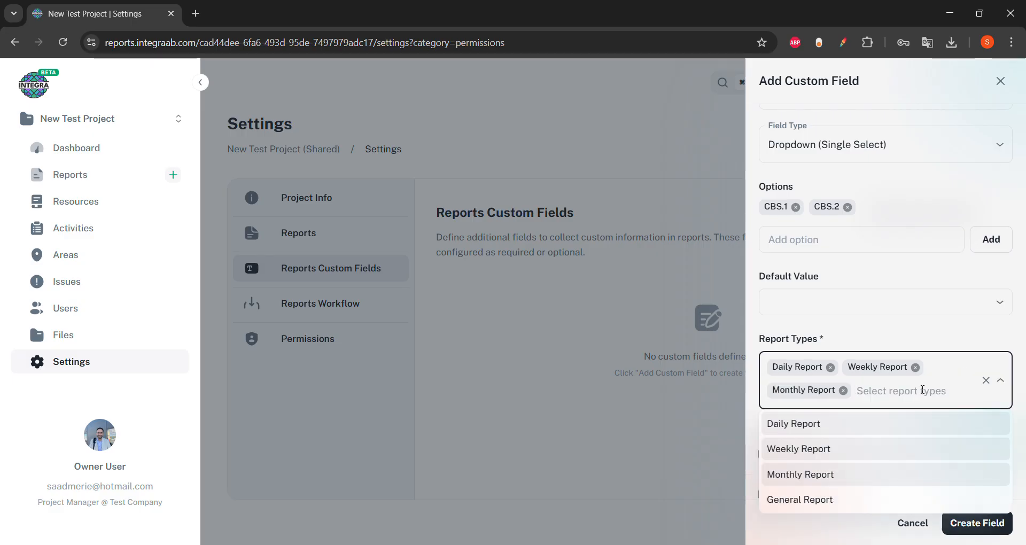
{"action": "left_click", "coordinate": [878, 499]}
Make the Cost Center field required and shown in the reports table, and create the field
{"action": "scroll", "coordinate": [840, 461], "scroll_direction": "down", "scroll_amount": 1}
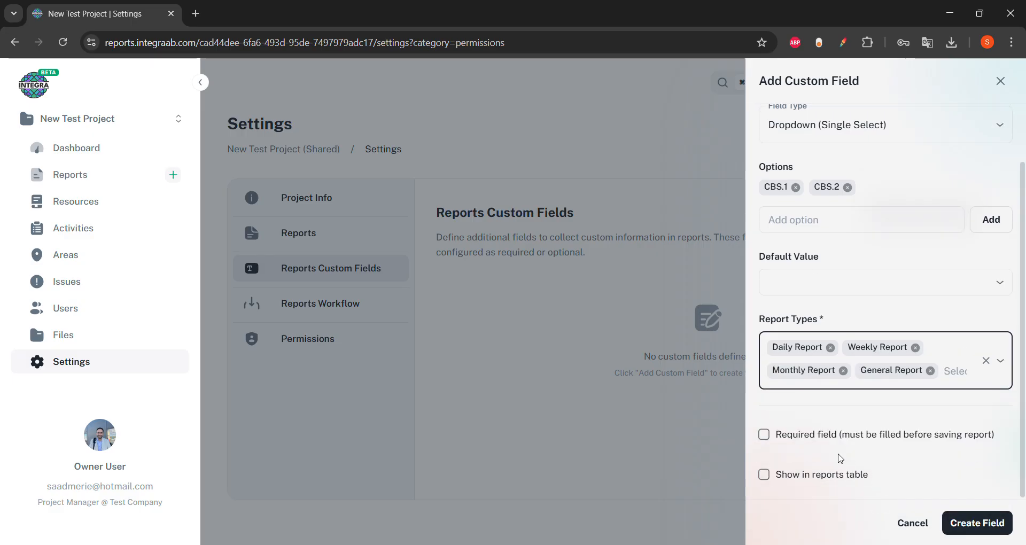
{"action": "left_click", "coordinate": [819, 439]}
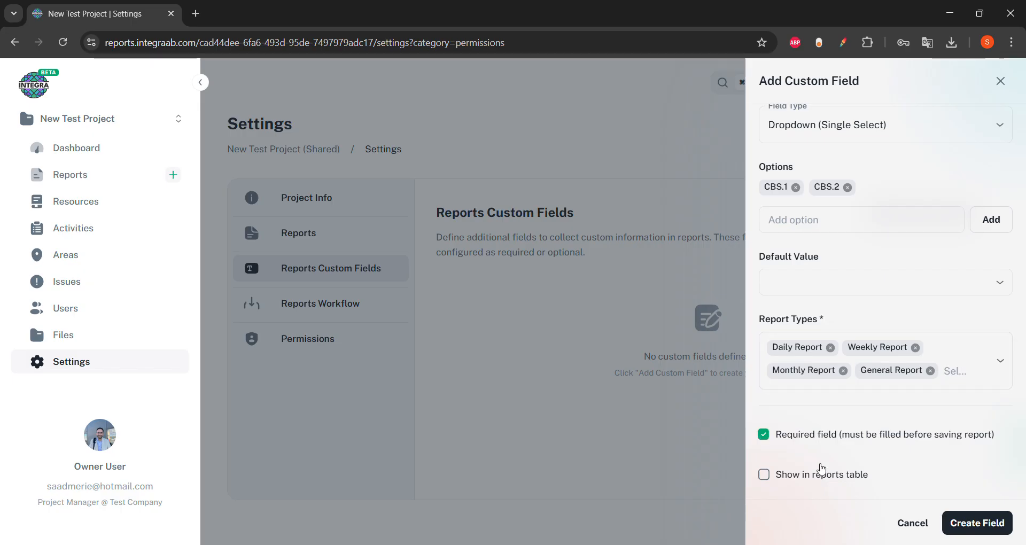
{"action": "left_click", "coordinate": [820, 483]}
{"action": "left_click", "coordinate": [974, 526]}
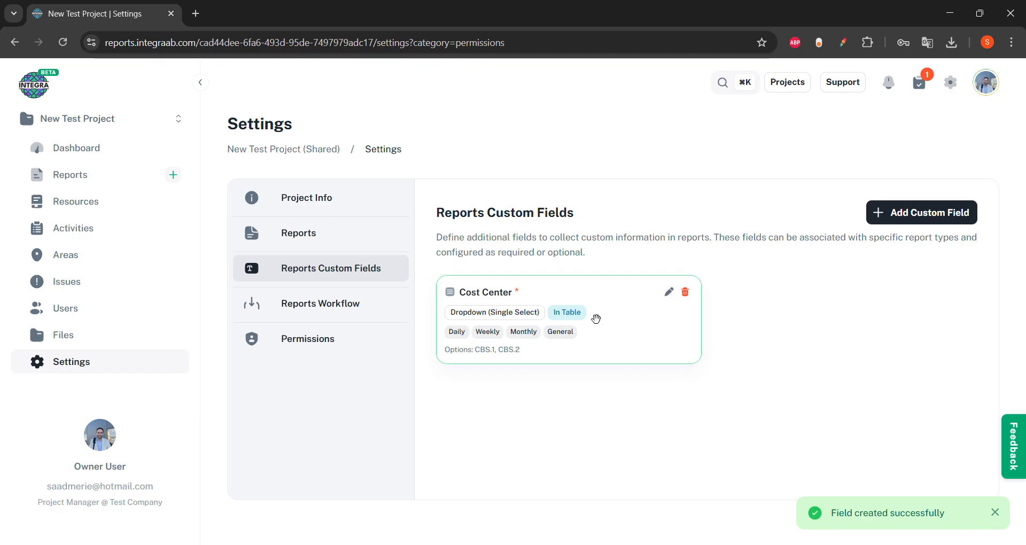
Review the project's report settings with the enabled report types, and the Project Info settings down to the basic info
{"action": "left_click", "coordinate": [348, 245]}
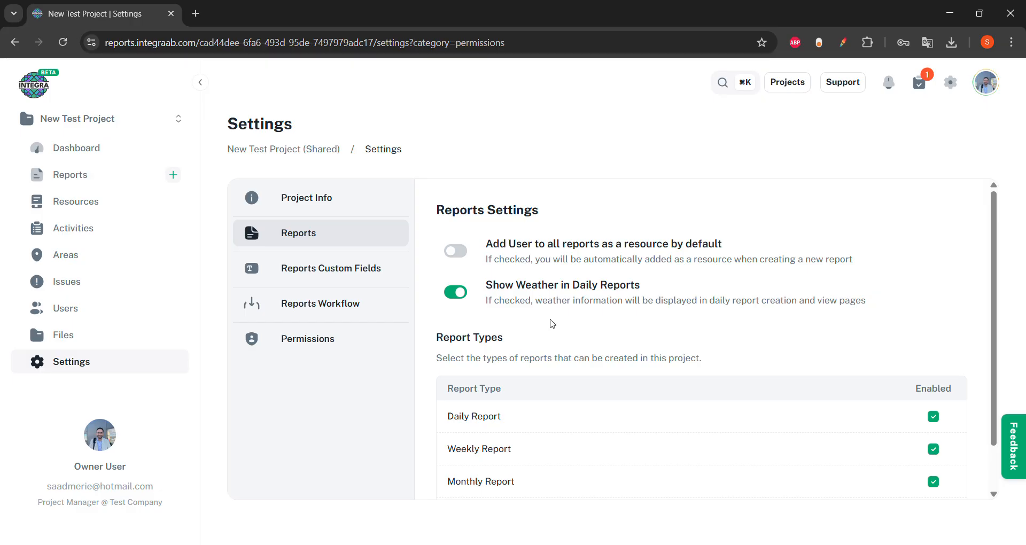
{"action": "scroll", "coordinate": [552, 324], "scroll_direction": "down", "scroll_amount": 1}
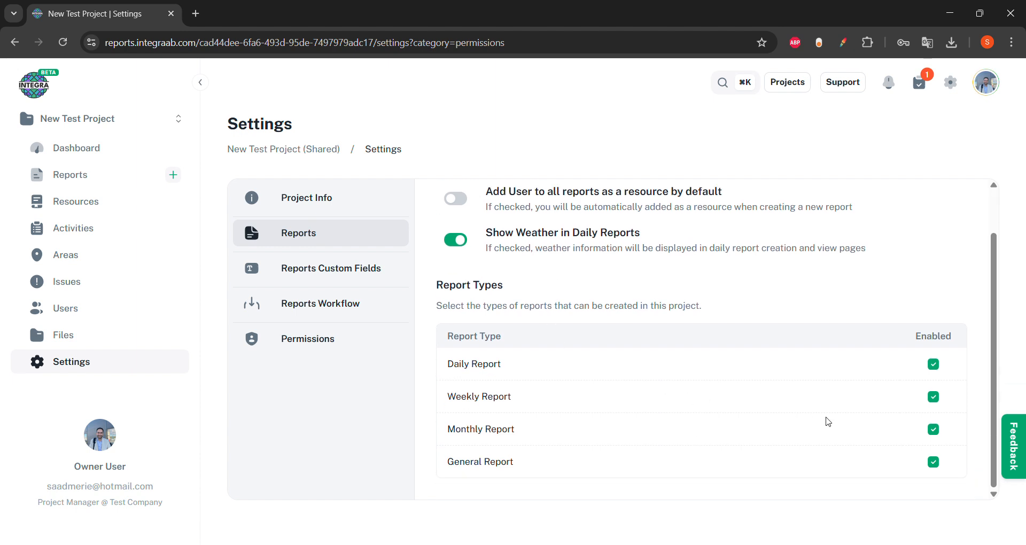
{"action": "left_click", "coordinate": [303, 203]}
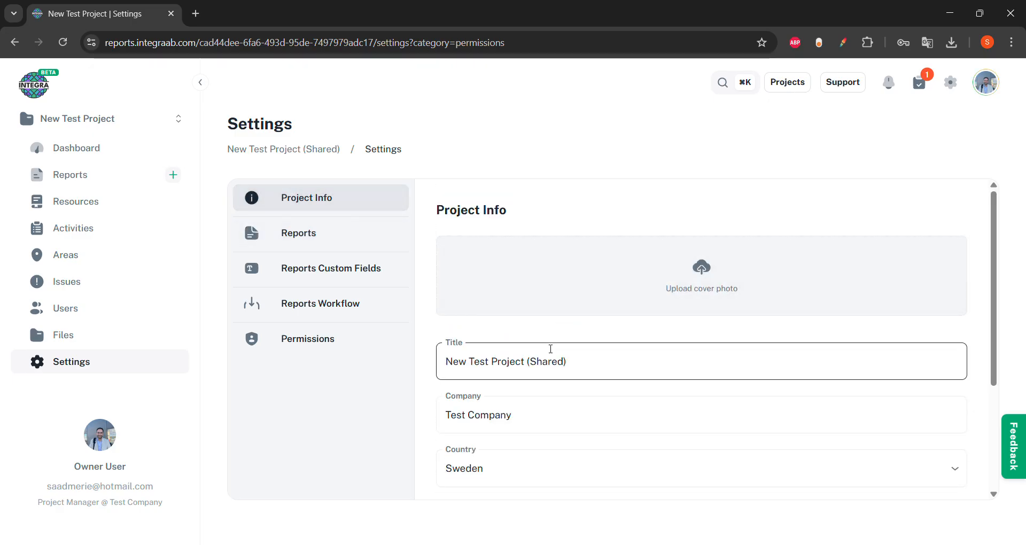
{"action": "scroll", "coordinate": [551, 349], "scroll_direction": "down", "scroll_amount": 3}
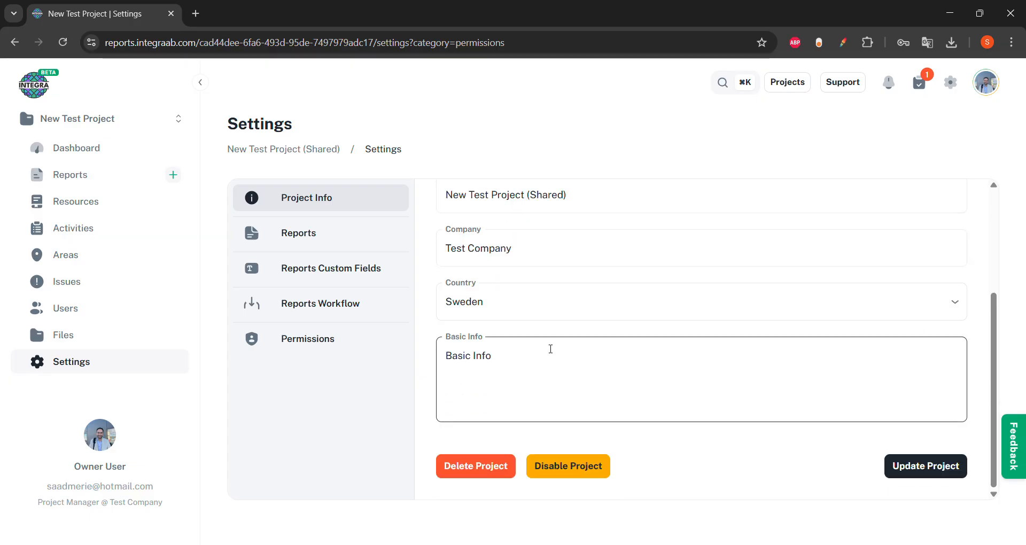
{"action": "scroll", "coordinate": [551, 349], "scroll_direction": "up", "scroll_amount": 3}
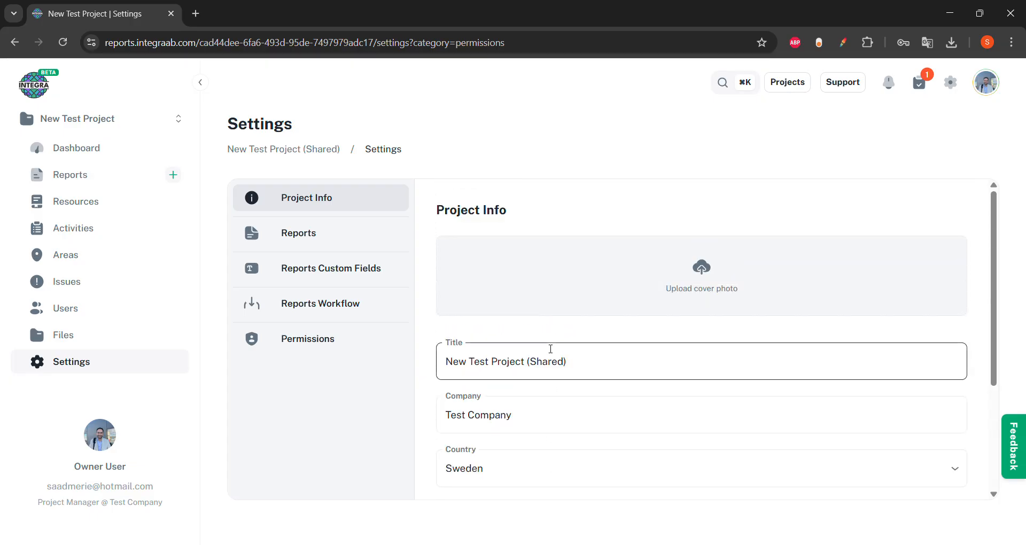
{"action": "scroll", "coordinate": [551, 348], "scroll_direction": "down", "scroll_amount": 3}
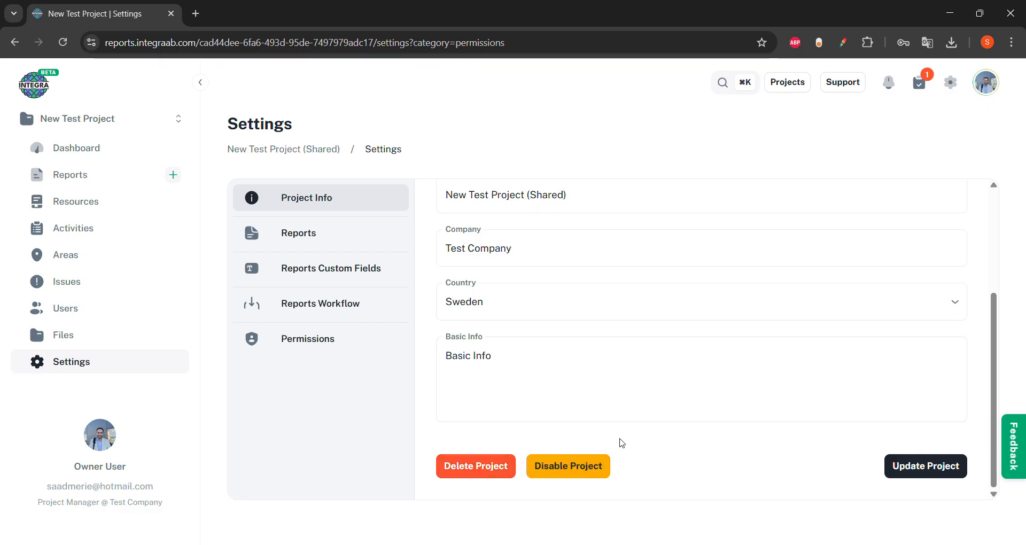
Start a new daily report and fetch its current weather, allowing the site to use the location this time
{"action": "left_click", "coordinate": [144, 185]}
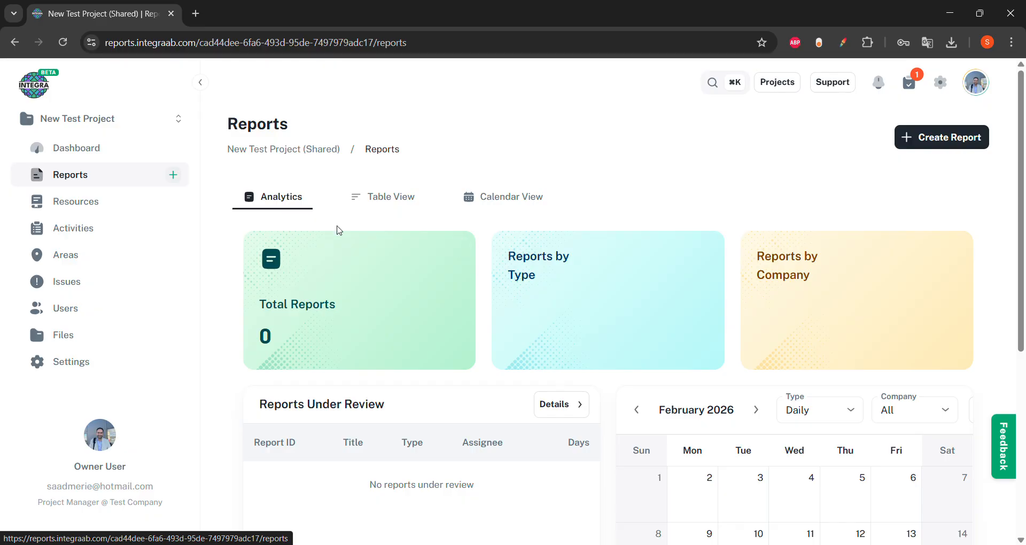
{"action": "left_click", "coordinate": [930, 140]}
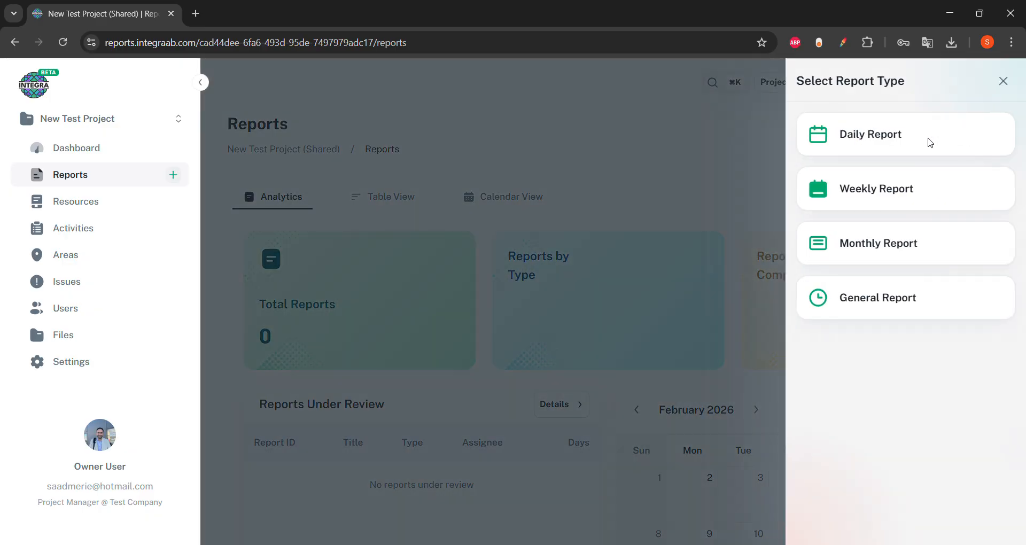
{"action": "left_click", "coordinate": [870, 136]}
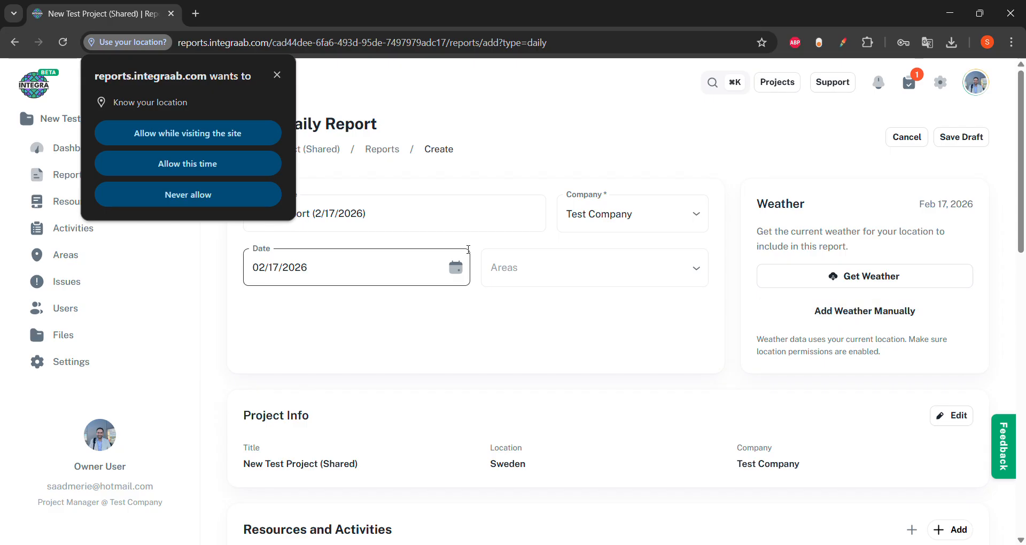
{"action": "left_click", "coordinate": [242, 164]}
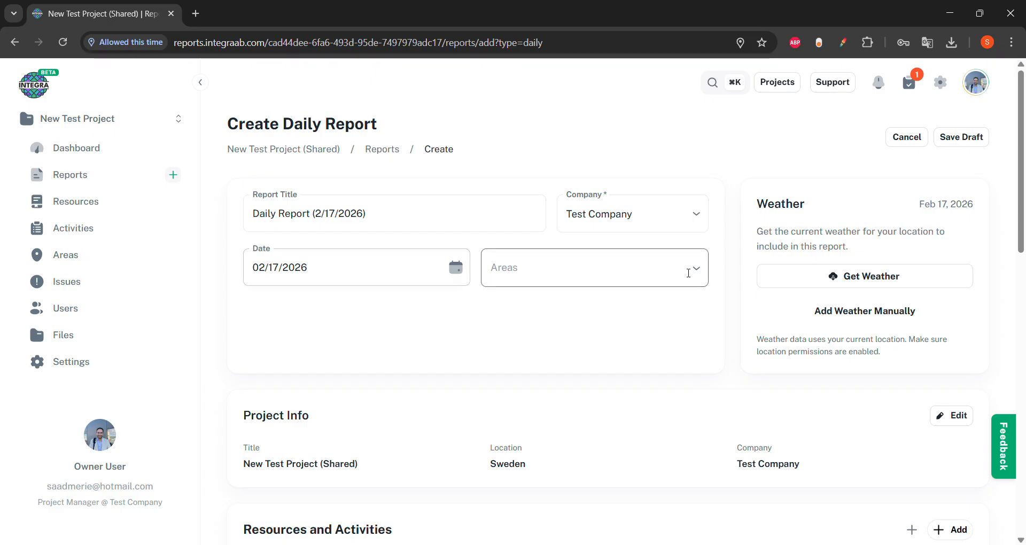
{"action": "left_click", "coordinate": [792, 289]}
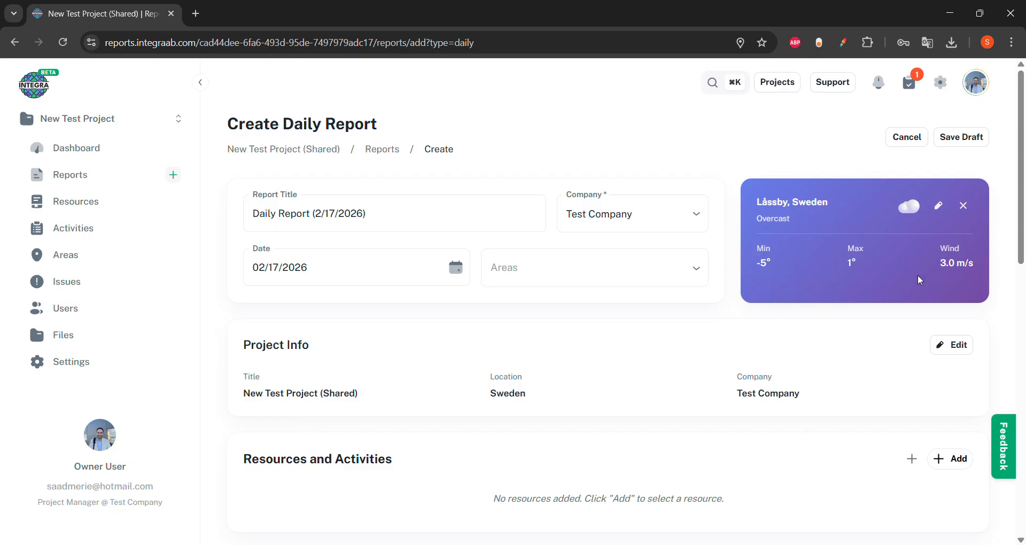
Assign Area 1 (Owner User) to the daily report, keeping Test Company as the company
{"action": "left_click", "coordinate": [570, 270]}
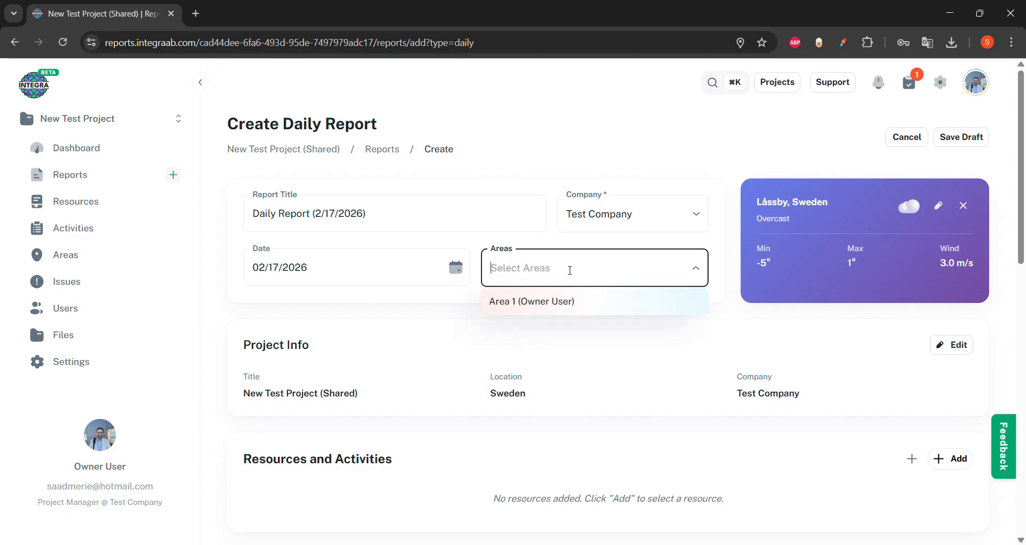
{"action": "left_click", "coordinate": [564, 301]}
{"action": "left_click", "coordinate": [564, 302]}
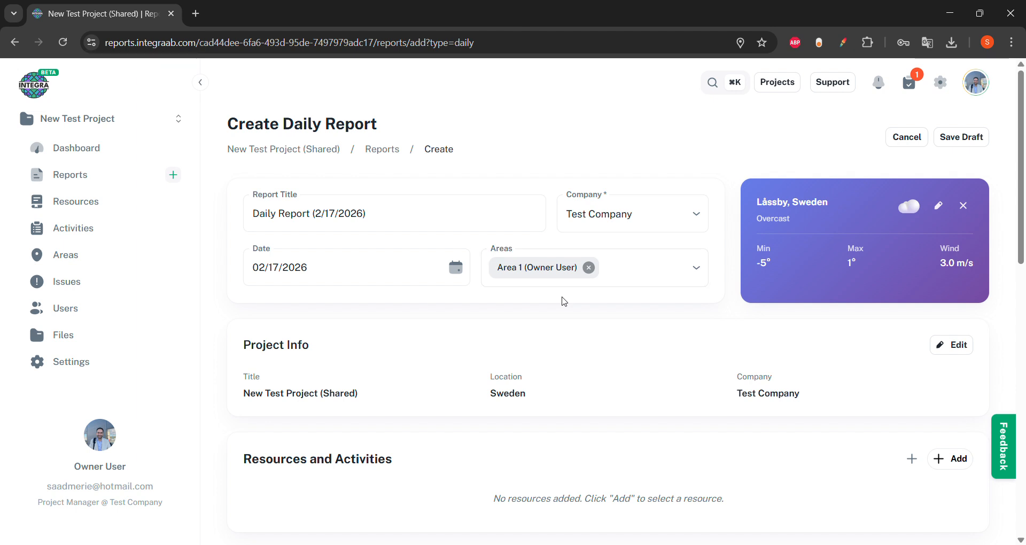
{"action": "left_click", "coordinate": [631, 215]}
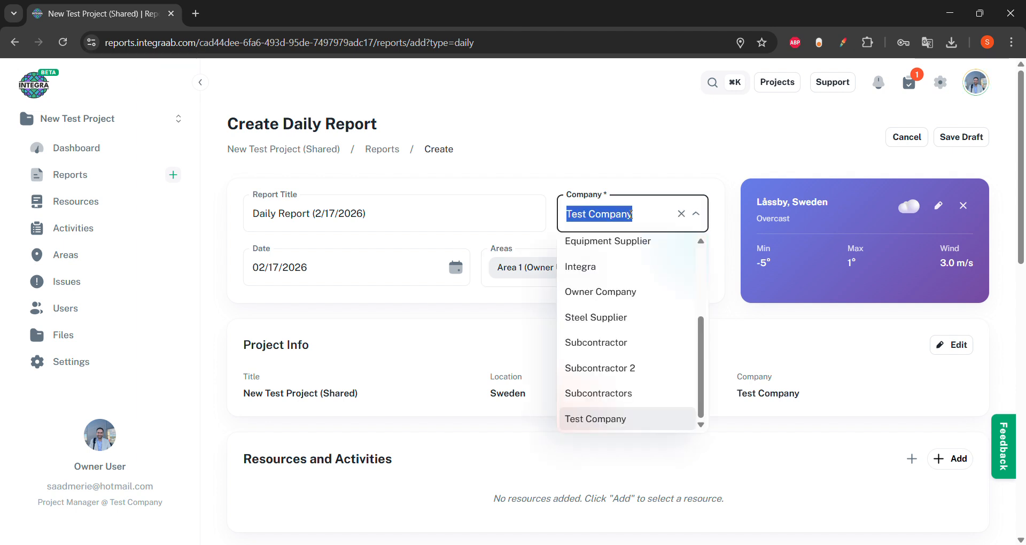
{"action": "left_click", "coordinate": [685, 176]}
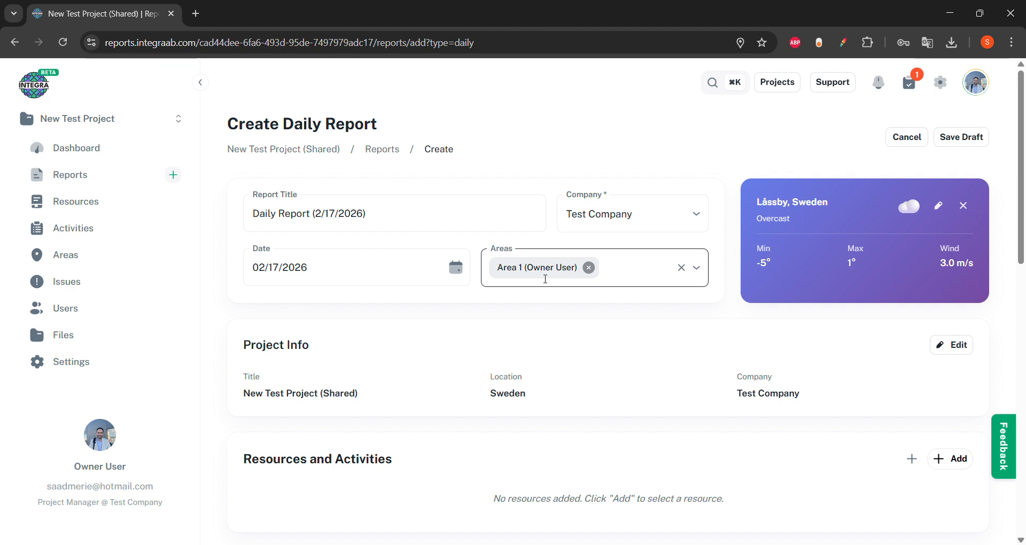
Try the report date 02/18/2026, then open the manual weather entry and cancel it
{"action": "left_click", "coordinate": [362, 266]}
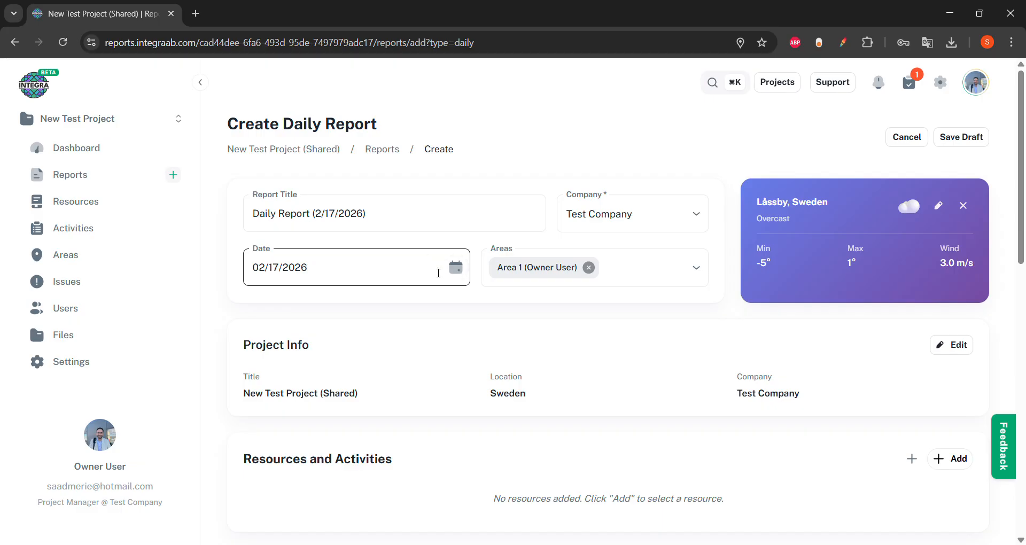
{"action": "left_click", "coordinate": [455, 267]}
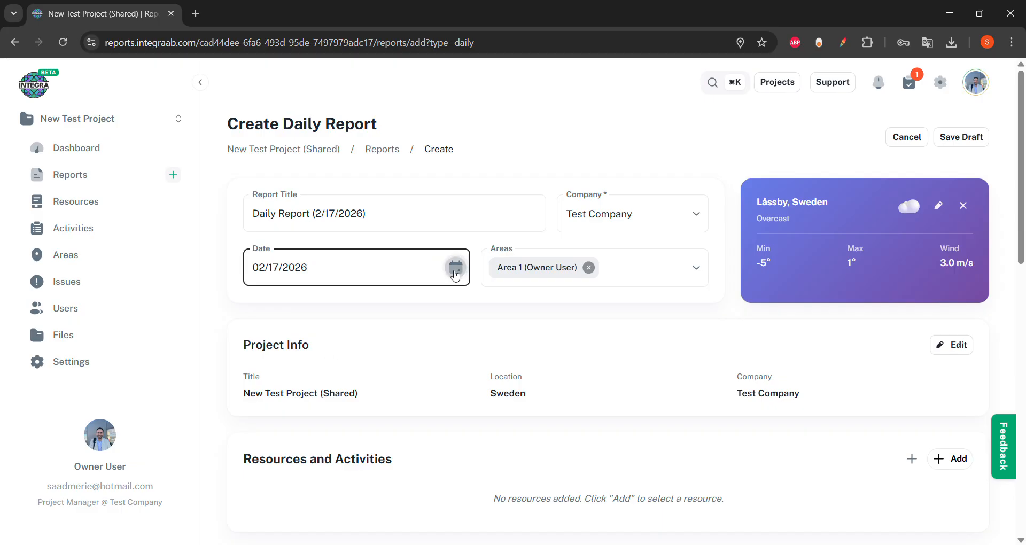
{"action": "left_click", "coordinate": [352, 421]}
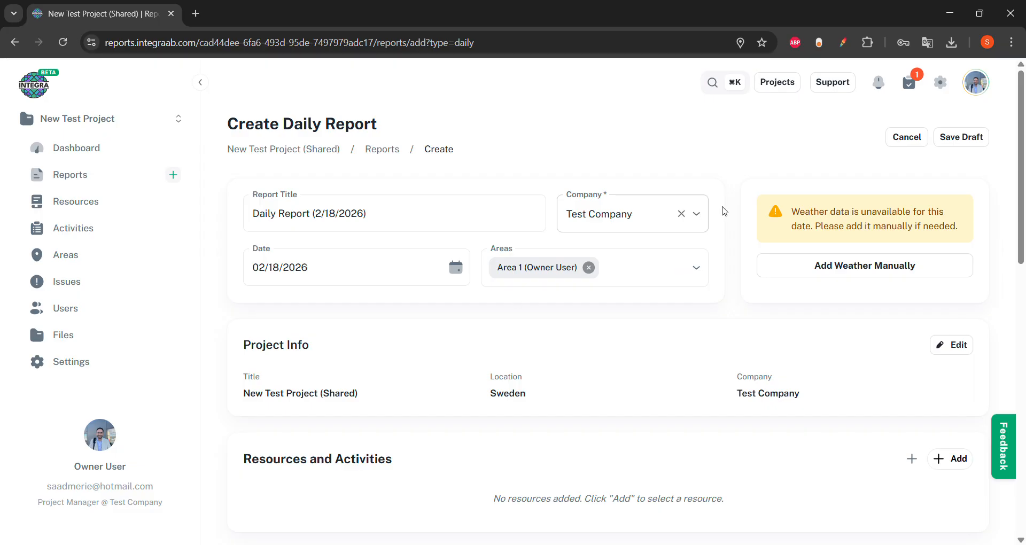
{"action": "left_click", "coordinate": [814, 272]}
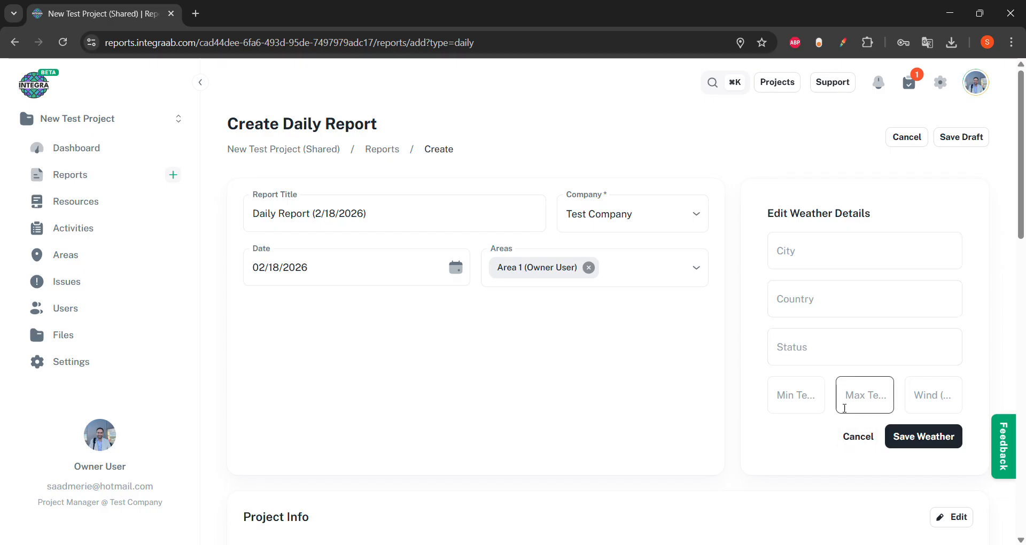
{"action": "left_click", "coordinate": [851, 437]}
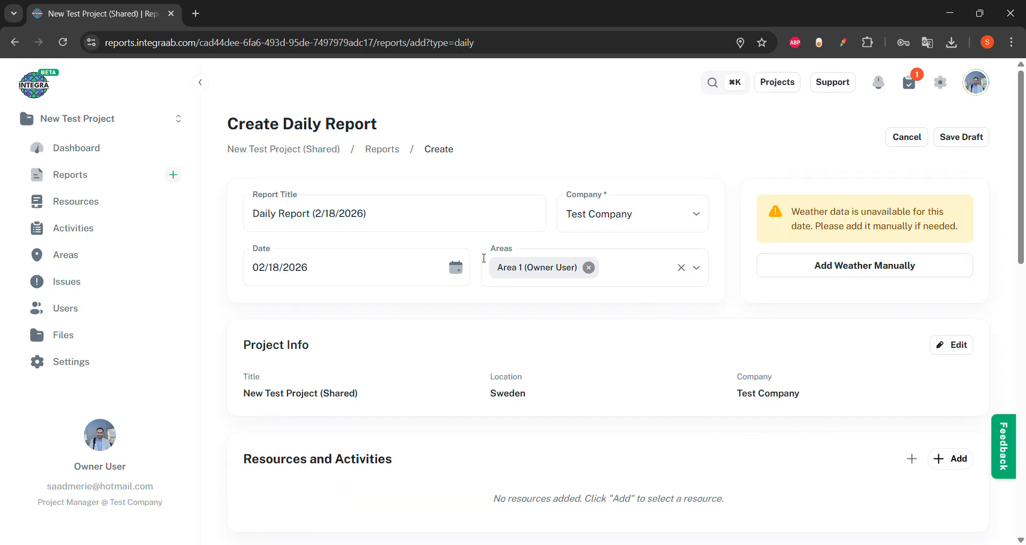
Set the daily report's date back to 02/17/2026
{"action": "left_click", "coordinate": [455, 268]}
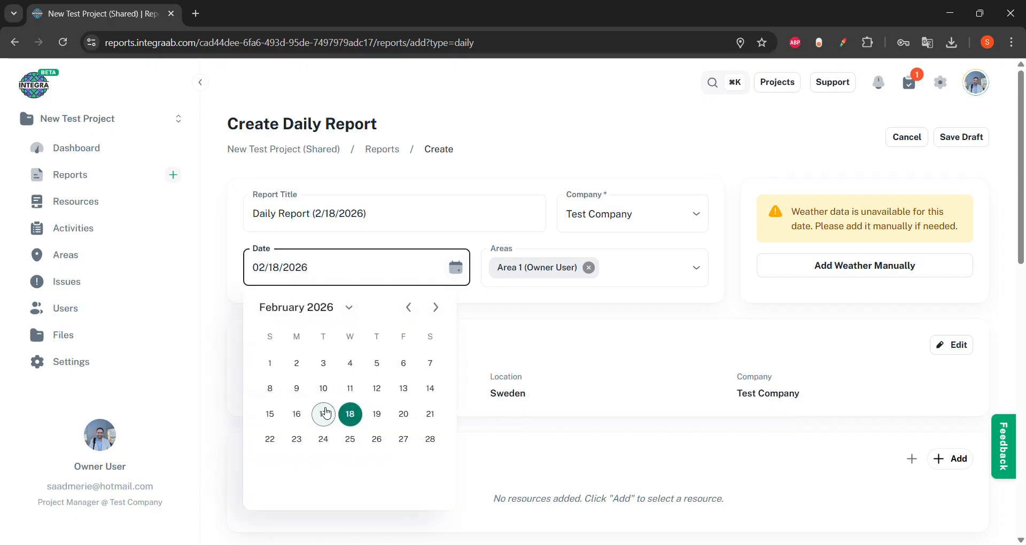
{"action": "left_click", "coordinate": [325, 411]}
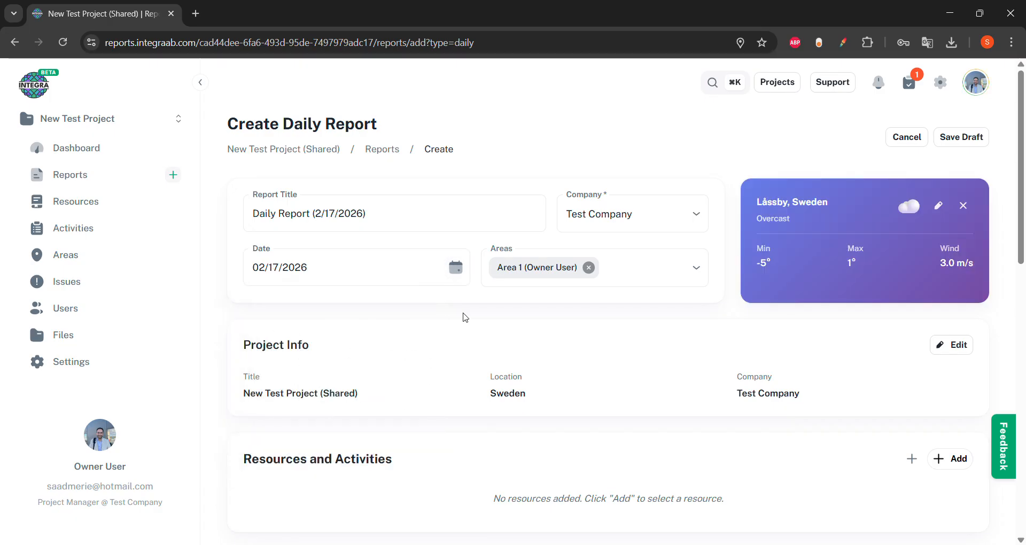
Add the Excavator equipment and the Owner User manpower to the report's Resources and Activities
{"action": "scroll", "coordinate": [464, 317], "scroll_direction": "down", "scroll_amount": 1}
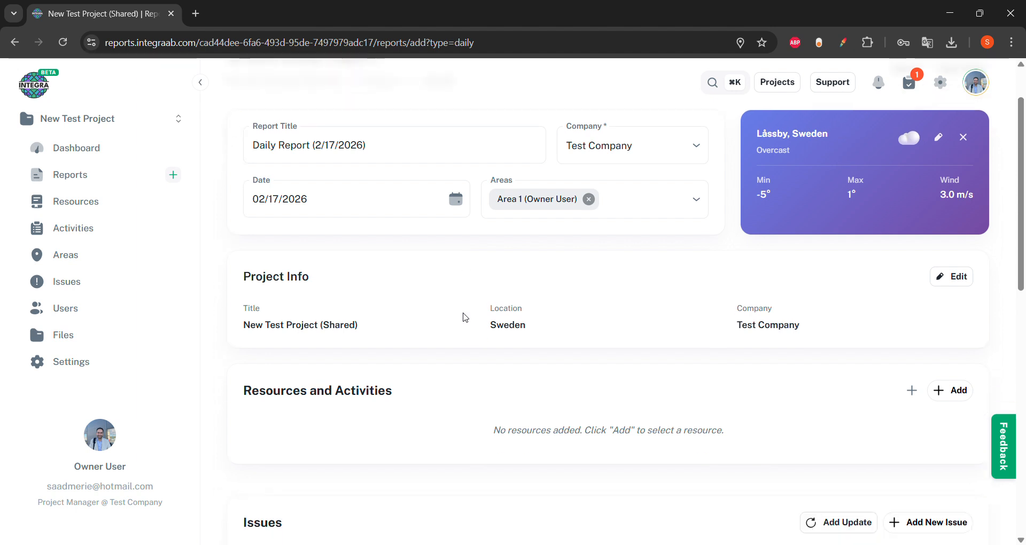
{"action": "scroll", "coordinate": [464, 317], "scroll_direction": "down", "scroll_amount": 1}
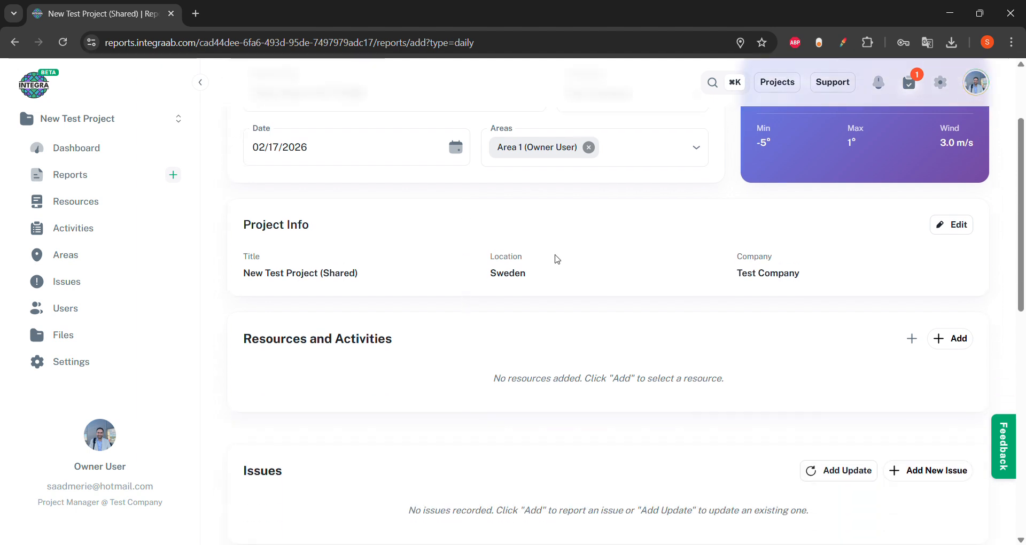
{"action": "scroll", "coordinate": [540, 268], "scroll_direction": "down", "scroll_amount": 2}
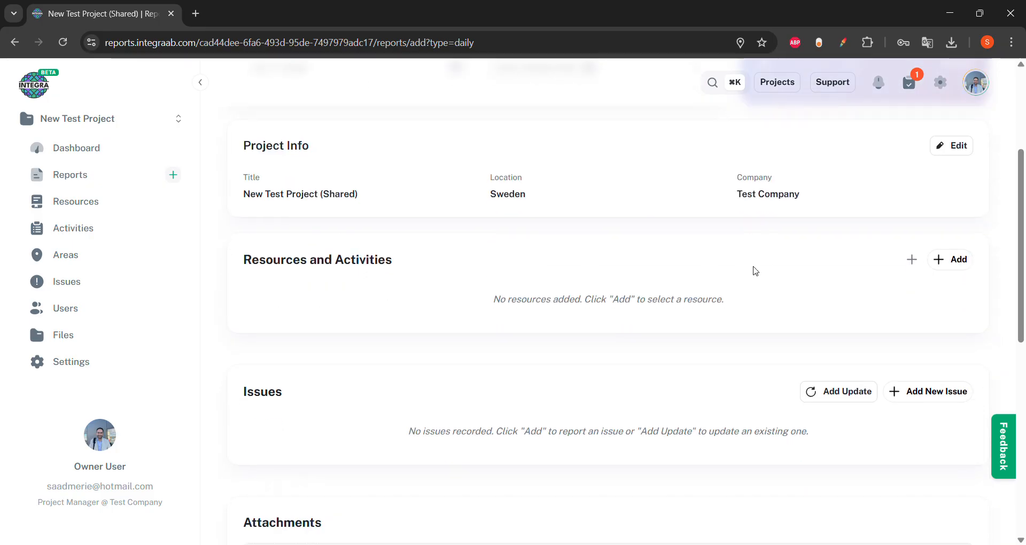
{"action": "left_click", "coordinate": [966, 271]}
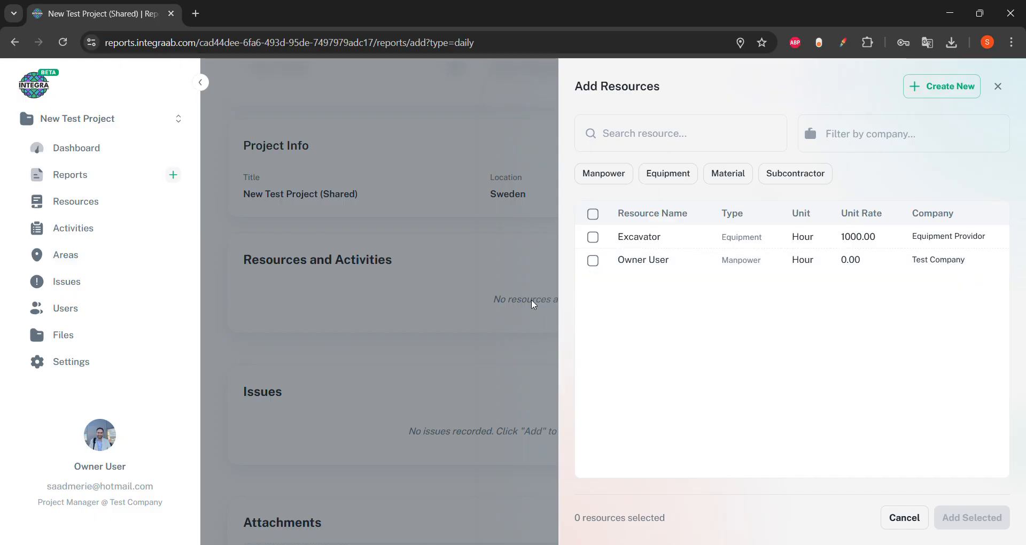
{"action": "left_click", "coordinate": [533, 304]}
{"action": "left_click", "coordinate": [962, 261]}
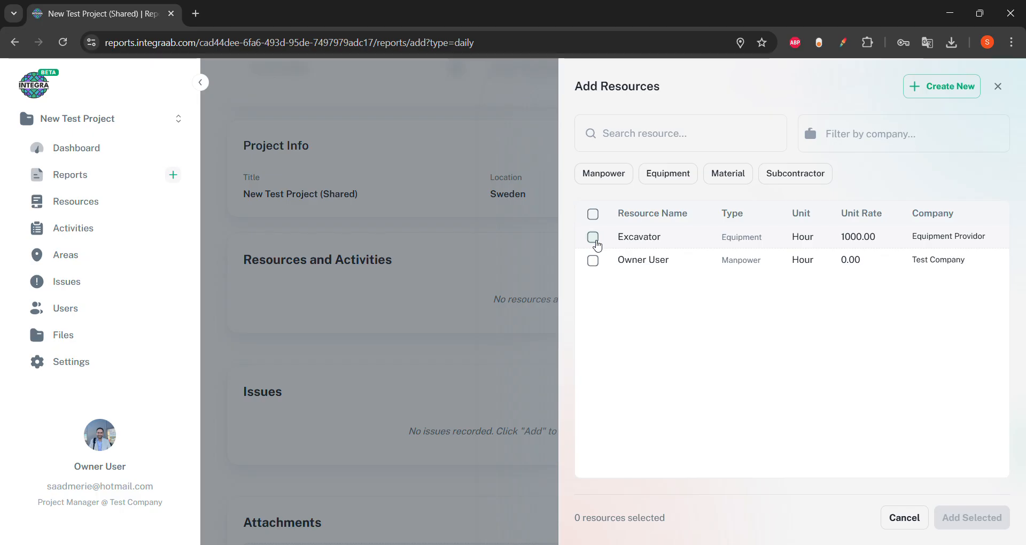
{"action": "left_click", "coordinate": [593, 238]}
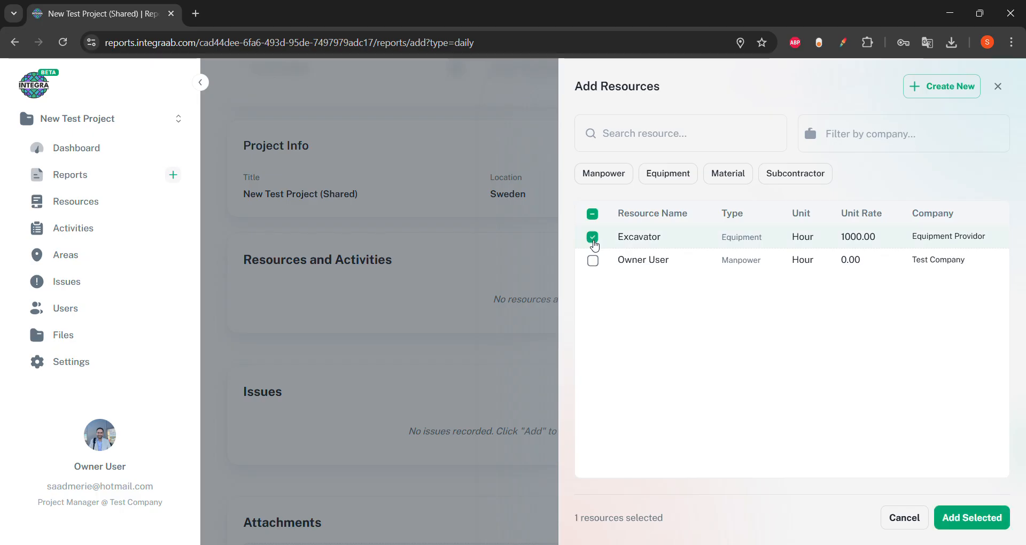
{"action": "left_click", "coordinate": [593, 261]}
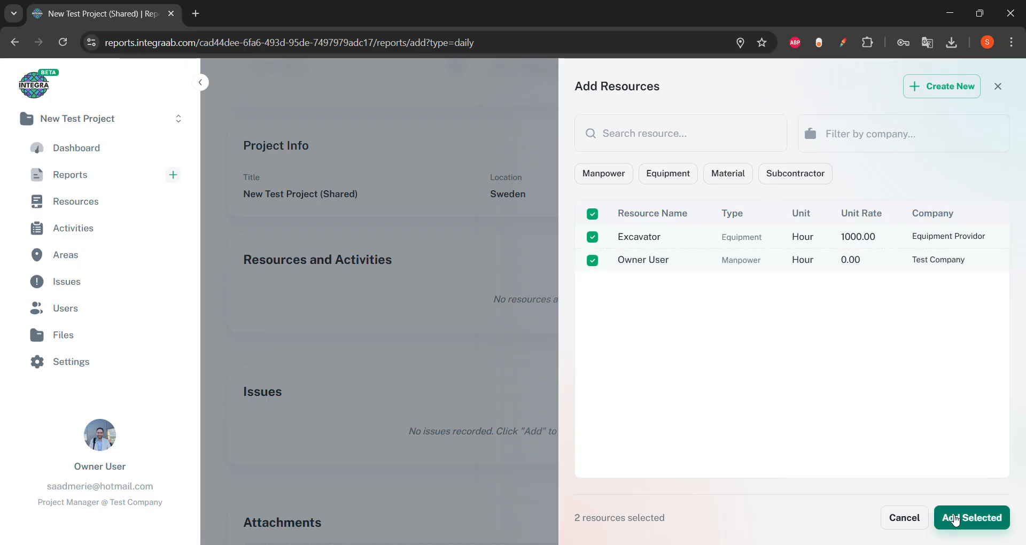
{"action": "left_click", "coordinate": [955, 519]}
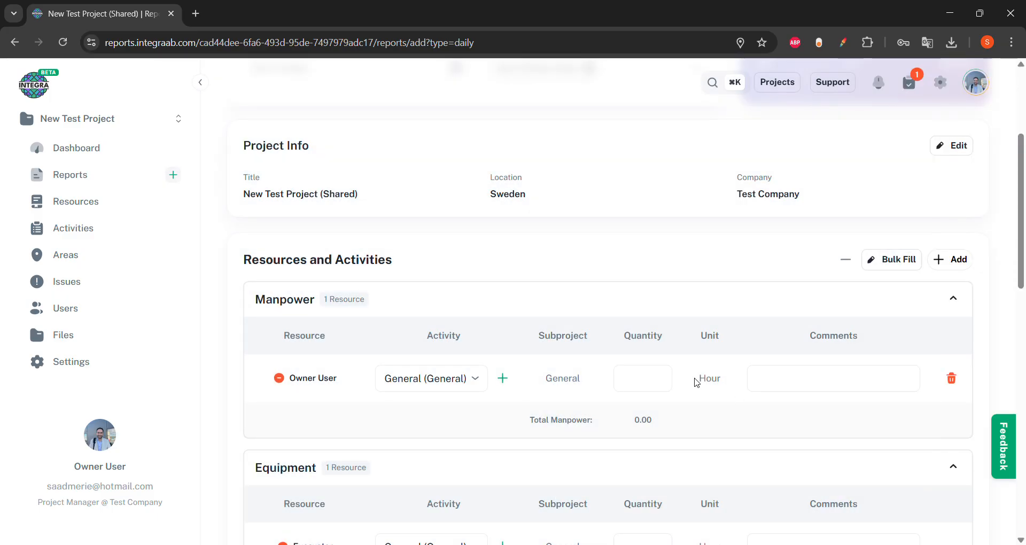
Set the Owner User manpower quantity to 10 hours, keeping its activity as General (General)
{"action": "scroll", "coordinate": [697, 382], "scroll_direction": "down", "scroll_amount": 2}
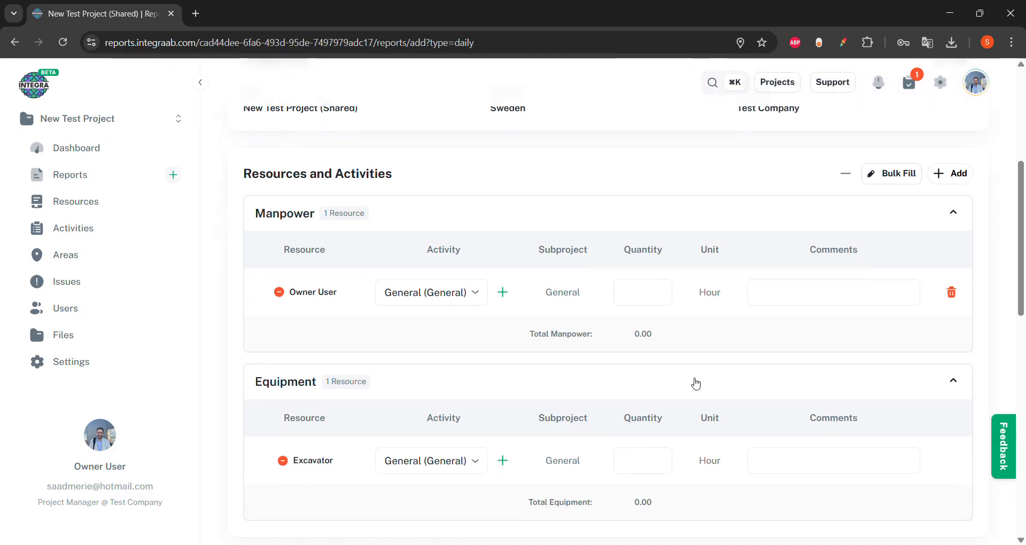
{"action": "left_click", "coordinate": [469, 299]}
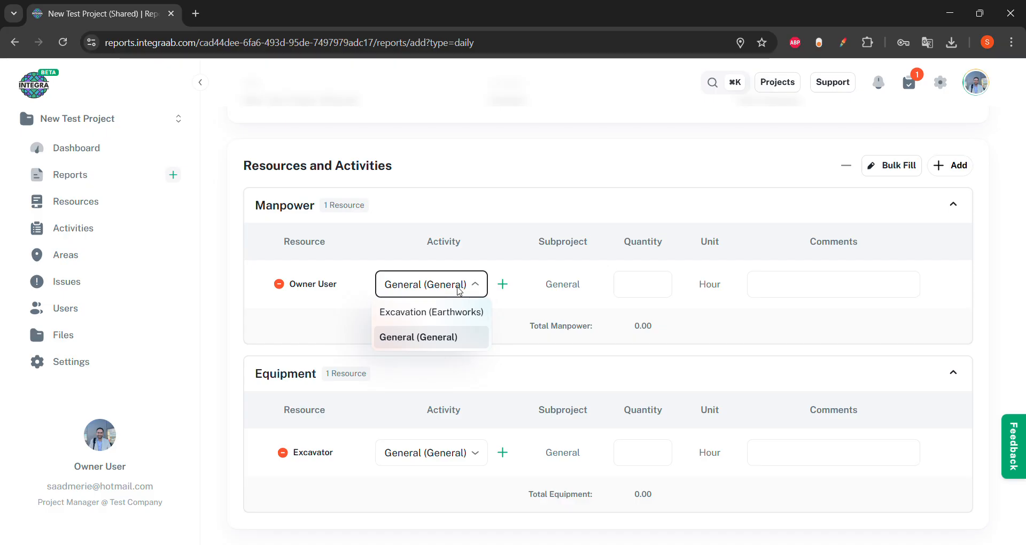
{"action": "left_click", "coordinate": [459, 291]}
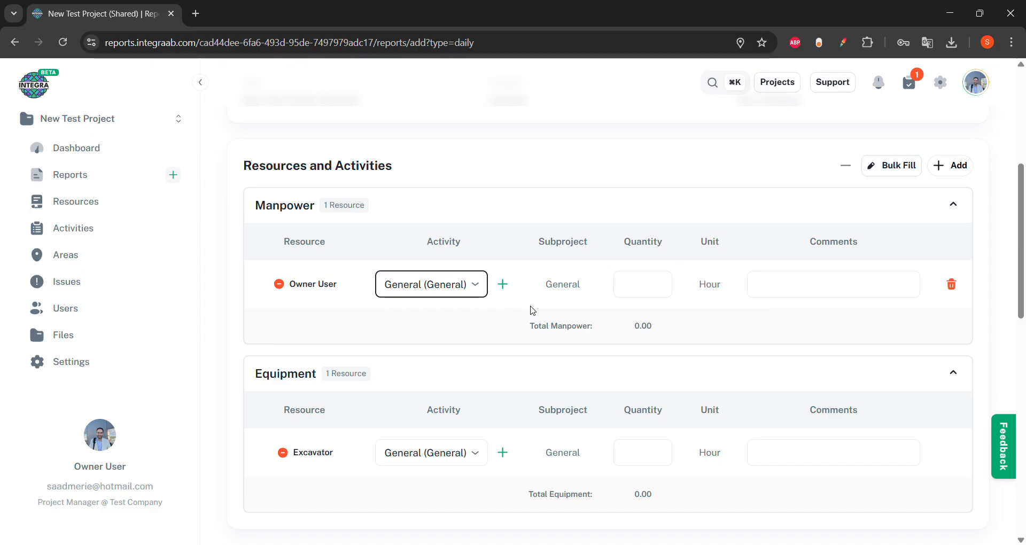
{"action": "left_click", "coordinate": [468, 288]}
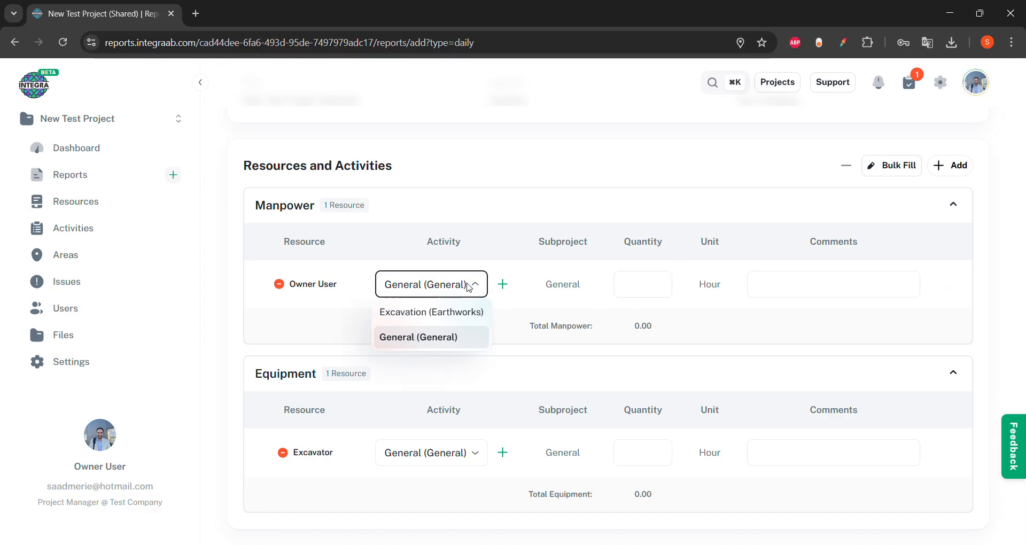
{"action": "left_click", "coordinate": [468, 289]}
{"action": "left_click", "coordinate": [645, 281]}
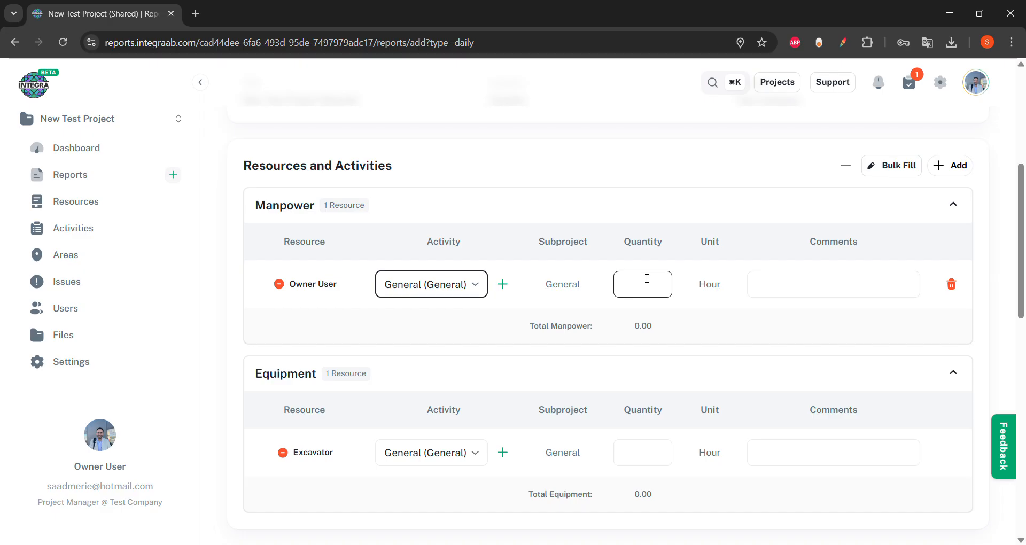
{"action": "type", "text": "10"}
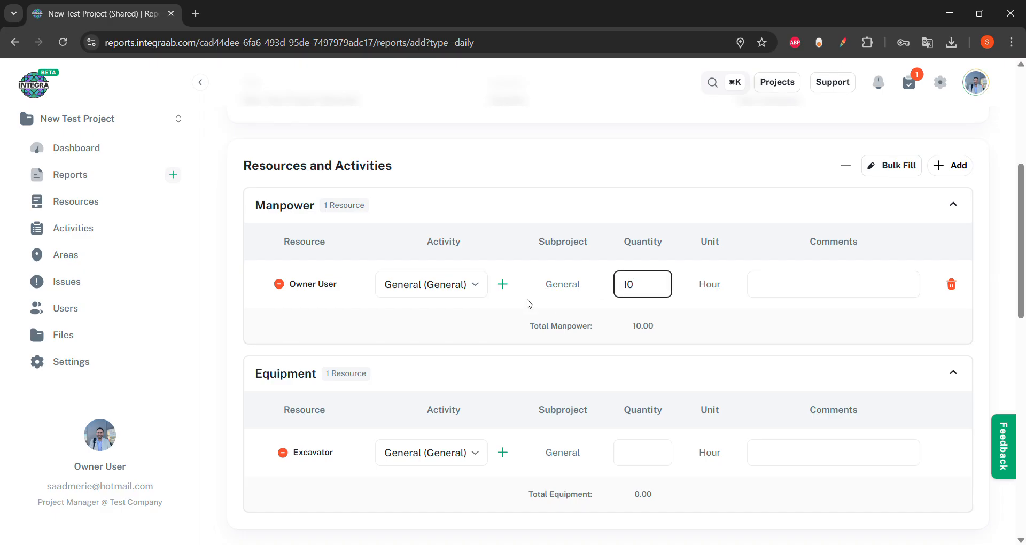
{"action": "left_click", "coordinate": [799, 293]}
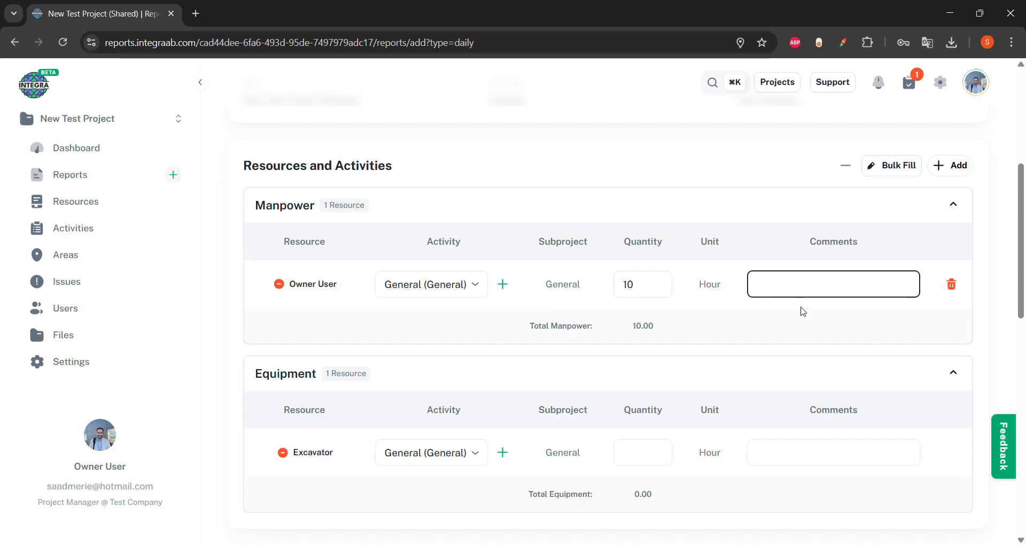
Assign the Excavator to the Excavation (Earthworks) activity and set its quantity to 8 hours
{"action": "scroll", "coordinate": [803, 311], "scroll_direction": "down", "scroll_amount": 1}
{"action": "left_click", "coordinate": [452, 400]}
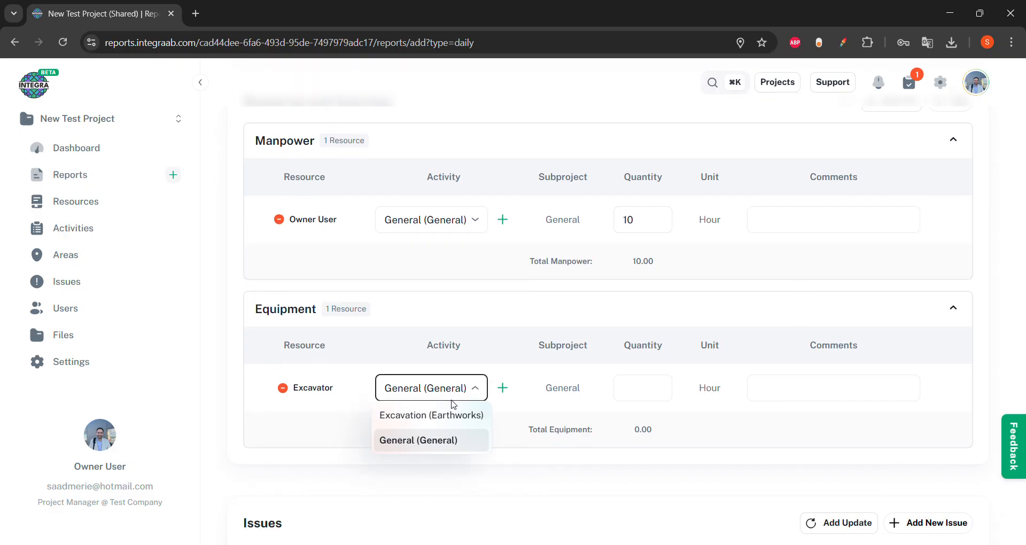
{"action": "left_click", "coordinate": [452, 417]}
{"action": "left_click", "coordinate": [671, 387]}
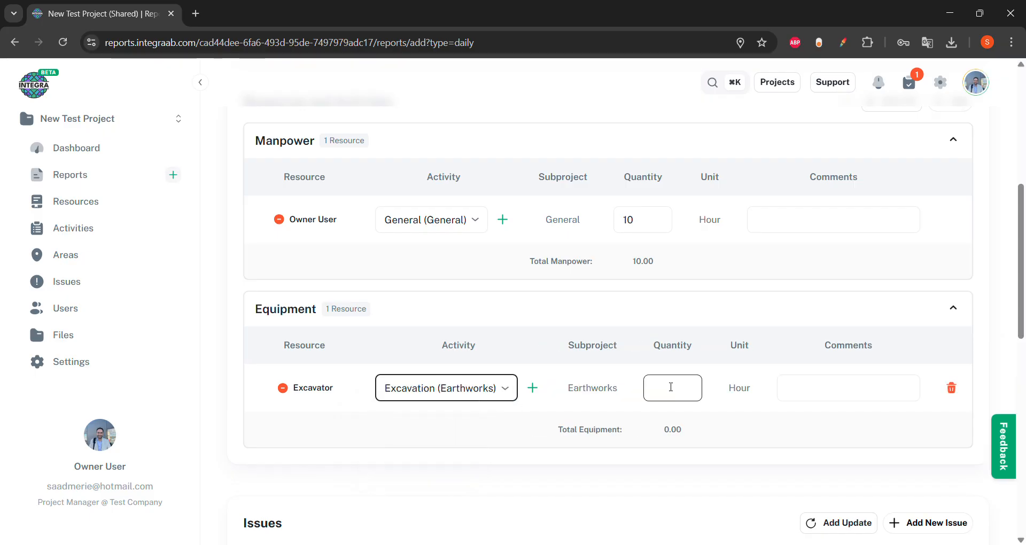
{"action": "type", "text": "20"}
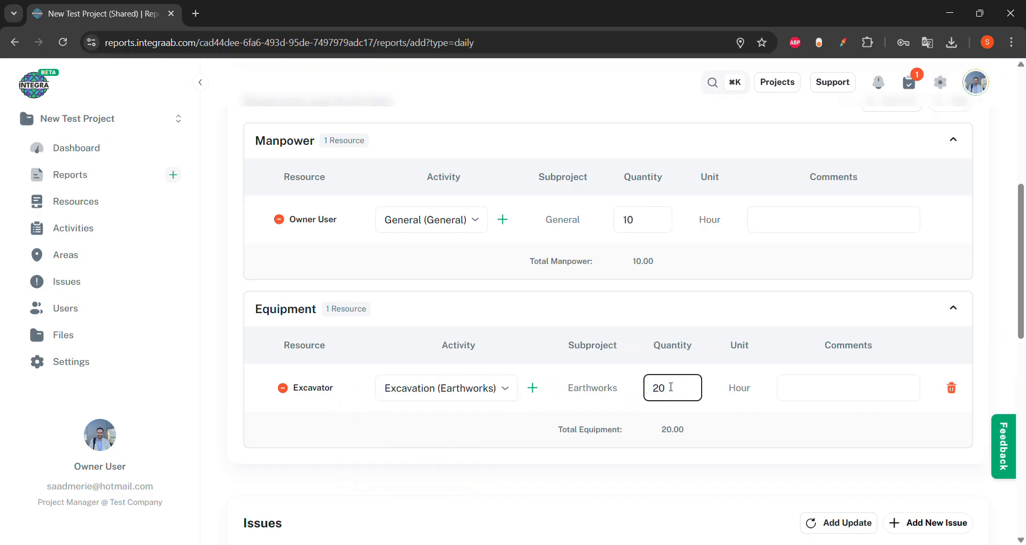
{"action": "key", "text": "BackSpace"}
{"action": "key", "text": "BackSpace"}
{"action": "type", "text": "8"}
{"action": "scroll", "coordinate": [700, 421], "scroll_direction": "down", "scroll_amount": 1}
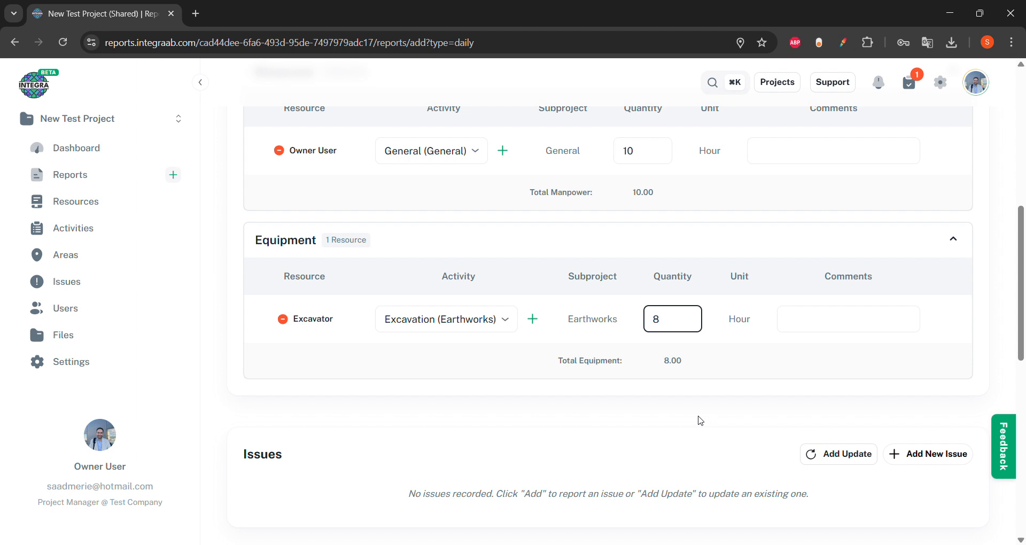
{"action": "double_click", "coordinate": [671, 317]}
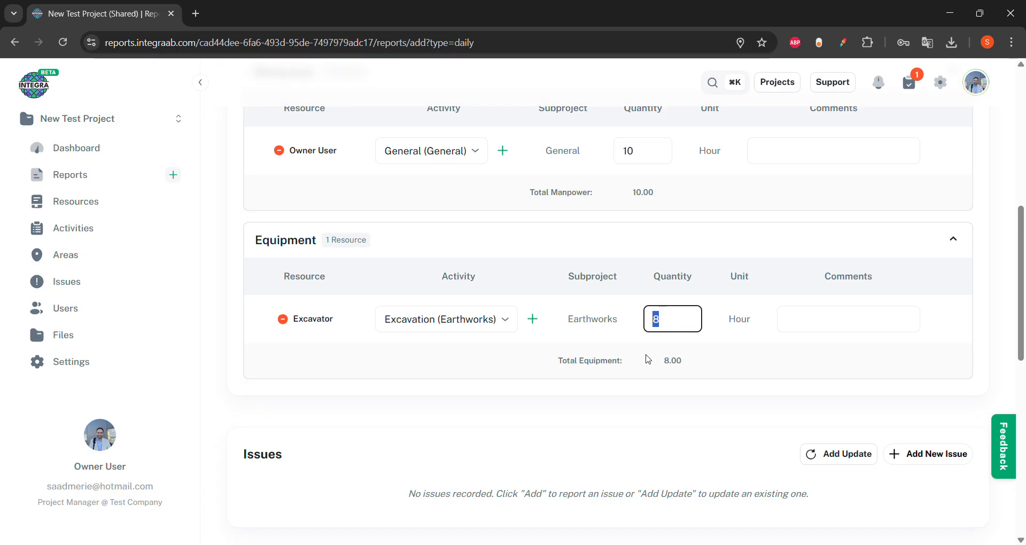
{"action": "scroll", "coordinate": [647, 357], "scroll_direction": "up", "scroll_amount": 1}
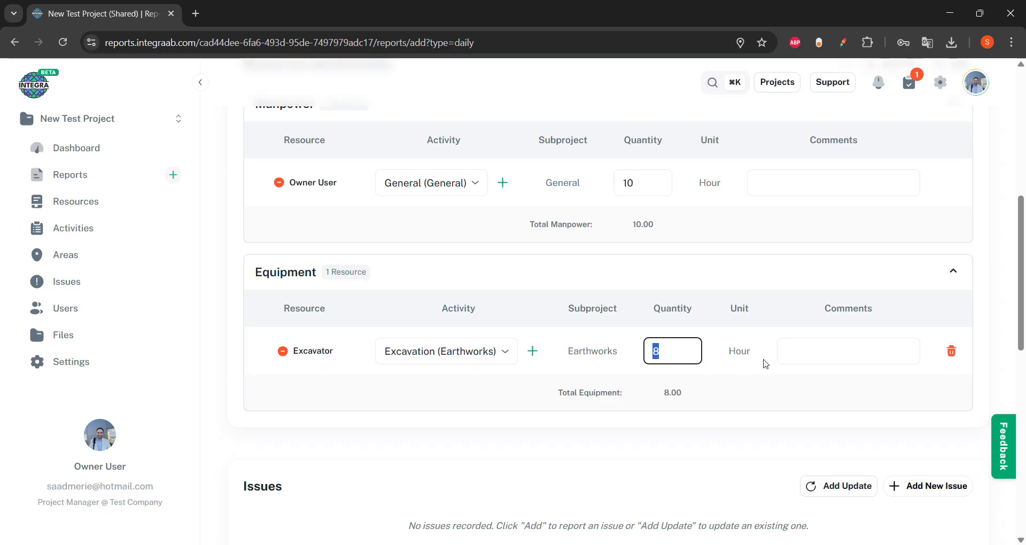
Enter the Excavator comment "There was little delay in the morning in the access to site"
{"action": "left_click", "coordinate": [816, 358]}
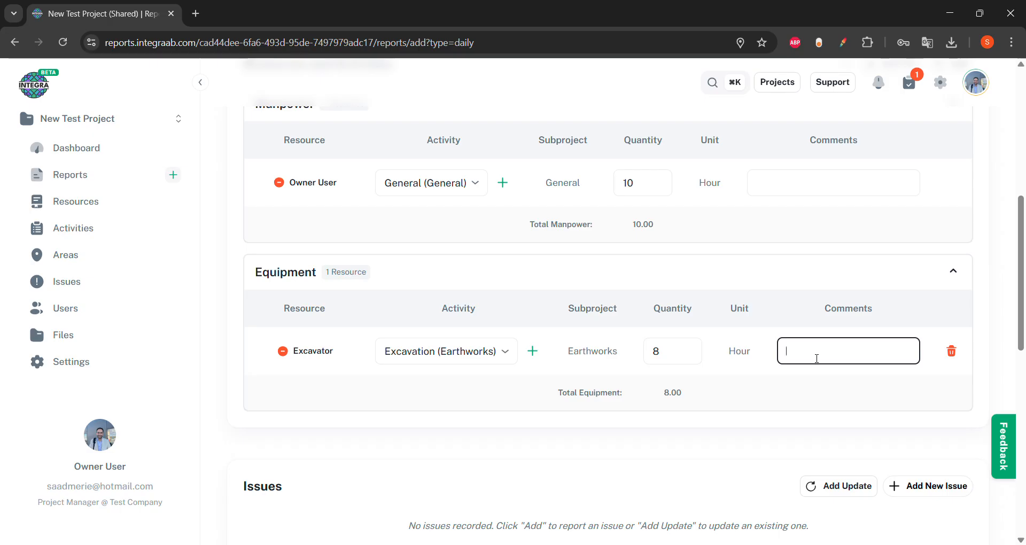
{"action": "type", "text": "There was little "}
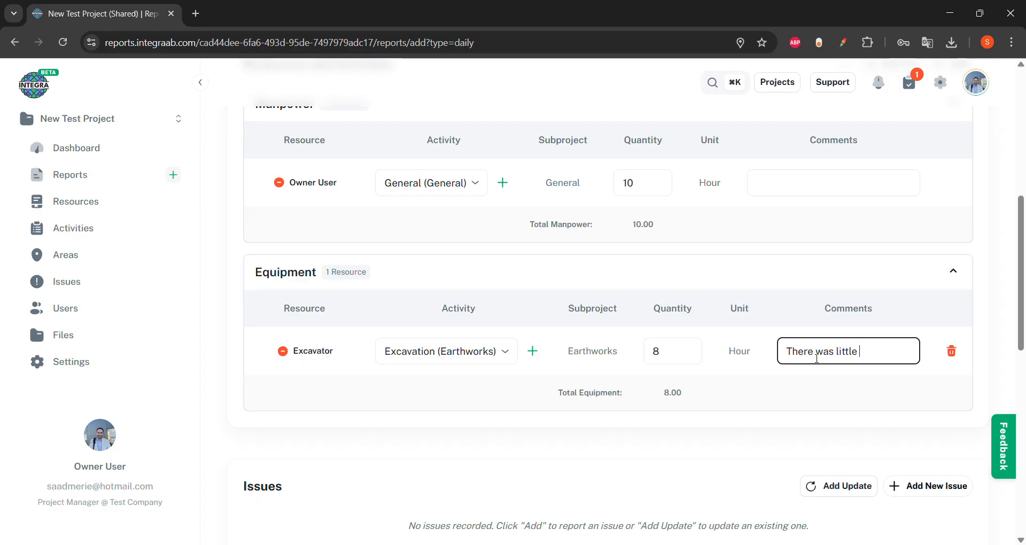
{"action": "type", "text": "delay in the m"}
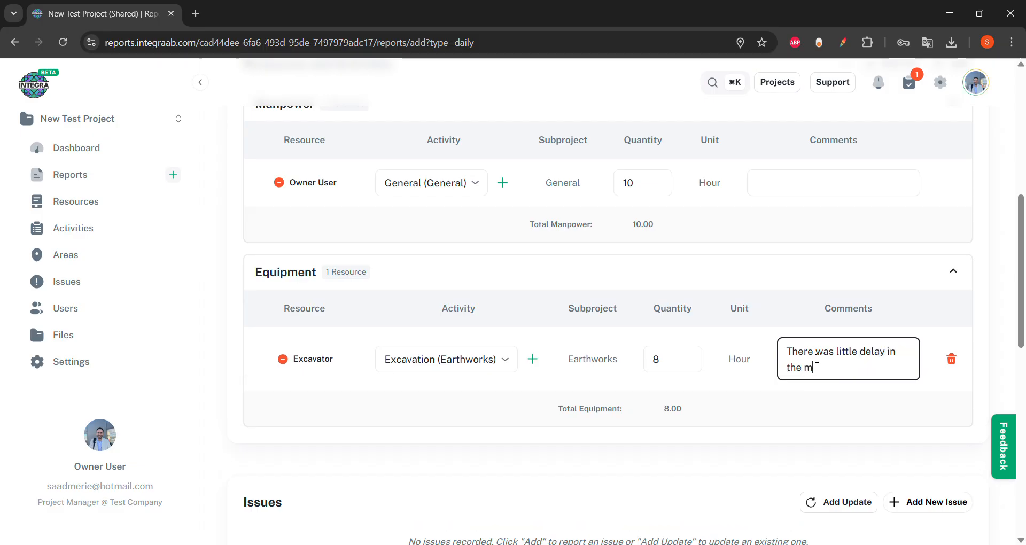
{"action": "type", "text": "orning in th"}
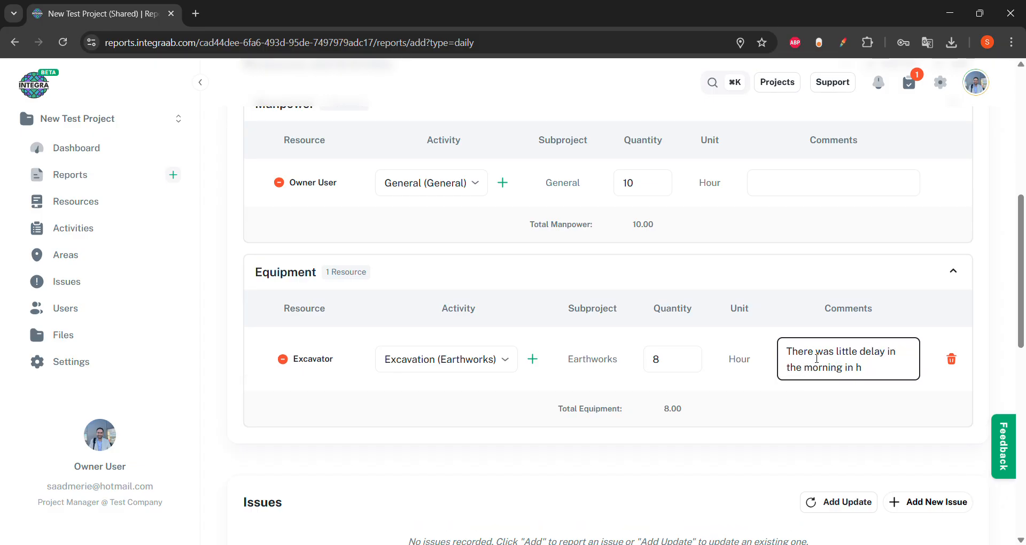
{"action": "type", "text": "e access to site"}
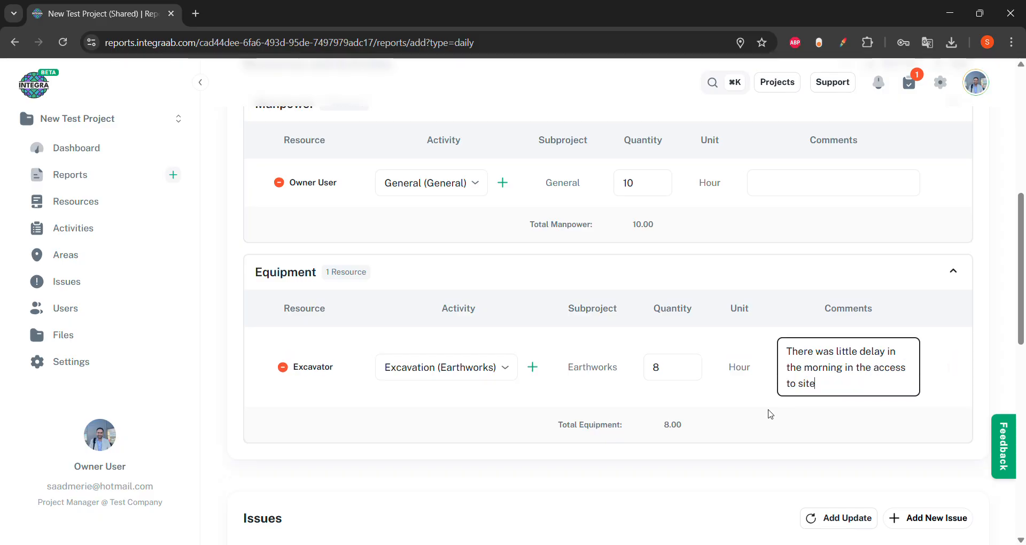
Start a new issue titled "Issue with Access" for Area 1, keeping Test Company as the company
{"action": "scroll", "coordinate": [770, 412], "scroll_direction": "down", "scroll_amount": 4}
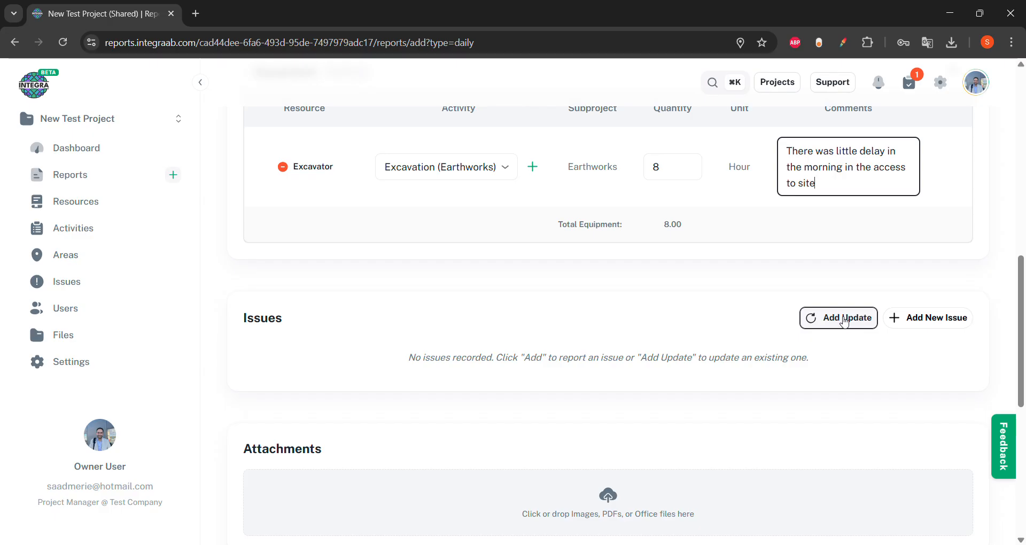
{"action": "left_click", "coordinate": [922, 318]}
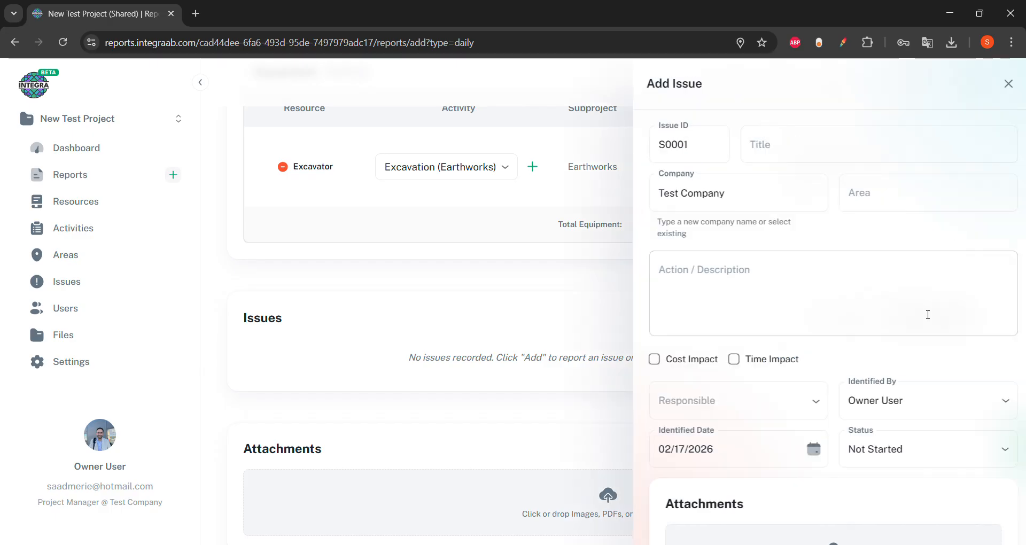
{"action": "left_click", "coordinate": [804, 154]}
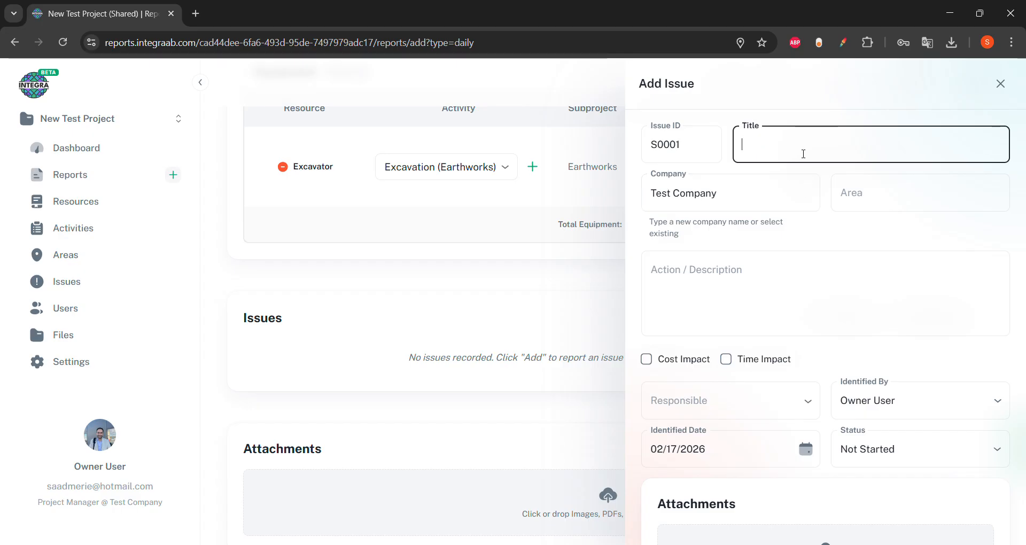
{"action": "type", "text": "Issue with Access"}
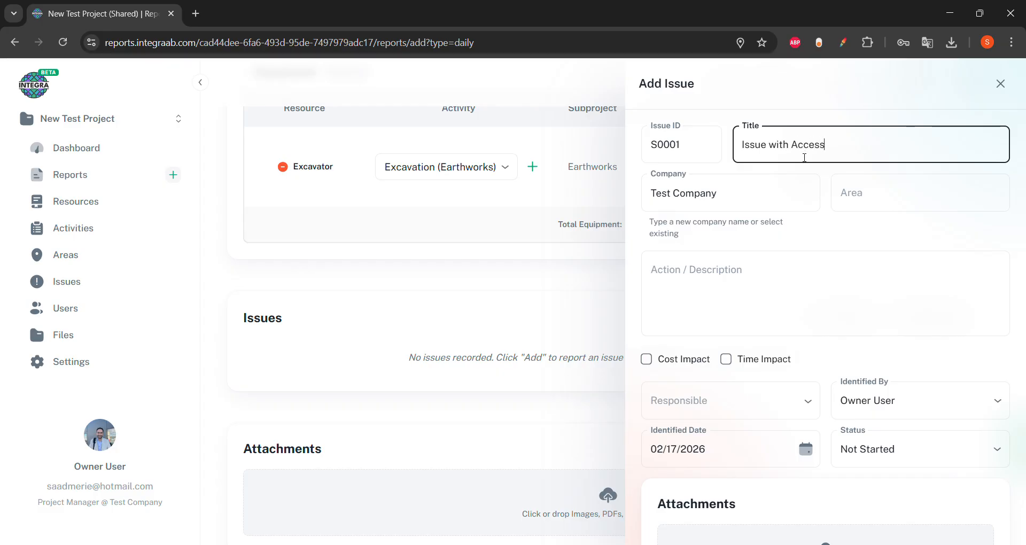
{"action": "left_click", "coordinate": [743, 185]}
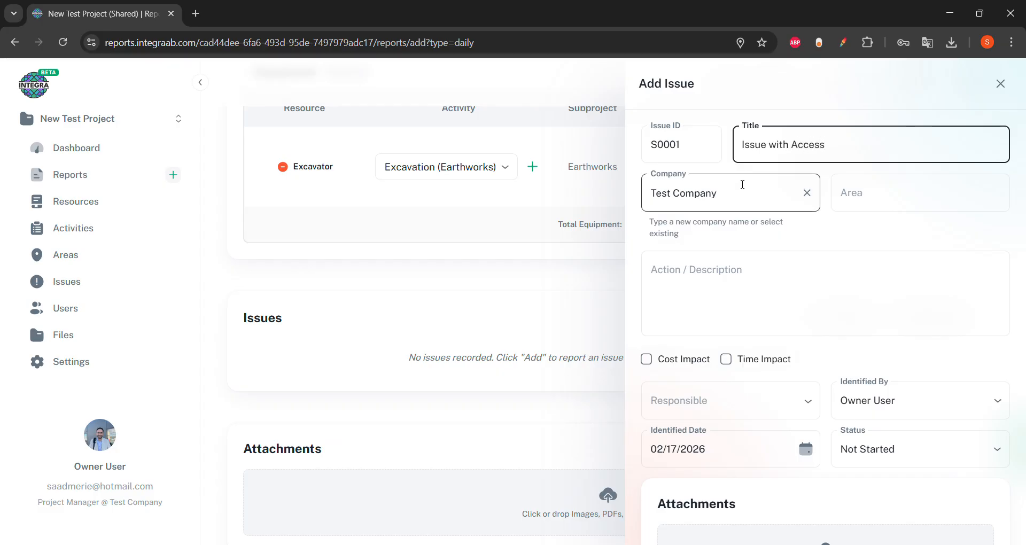
{"action": "left_click", "coordinate": [717, 195]}
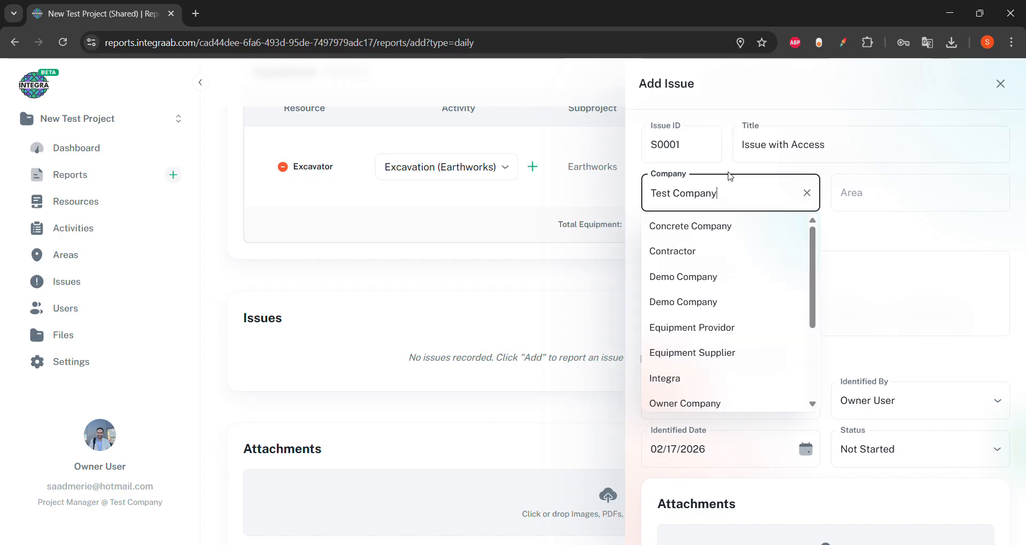
{"action": "key", "text": "Escape"}
{"action": "left_click", "coordinate": [887, 193]}
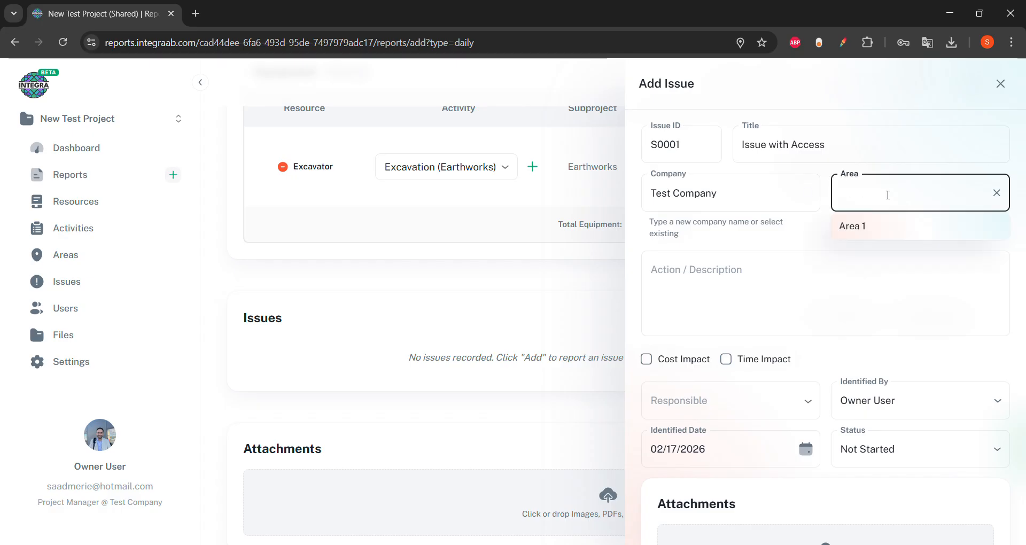
{"action": "left_click", "coordinate": [724, 196]}
{"action": "left_click", "coordinate": [850, 193]}
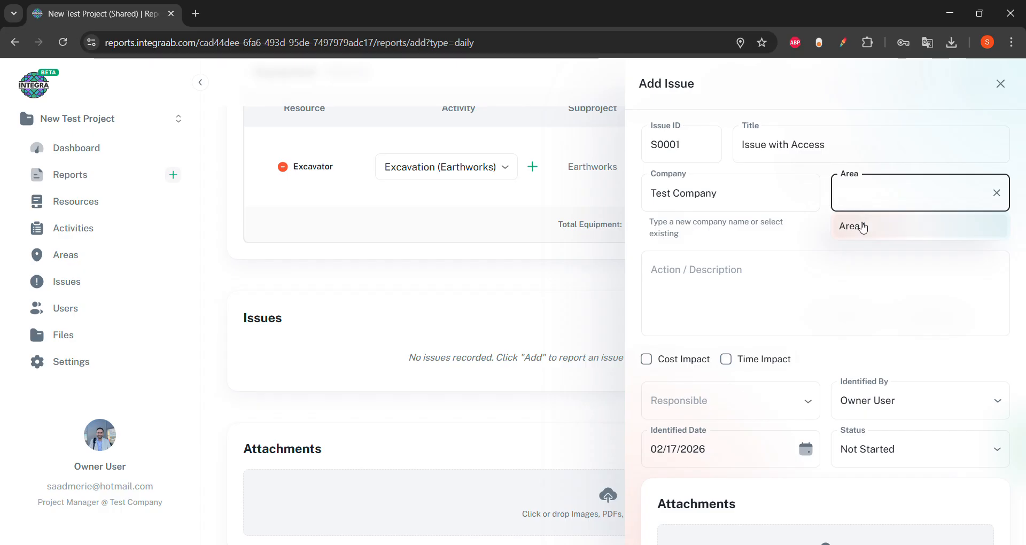
{"action": "left_click", "coordinate": [863, 227]}
Enter "We had Issue with Access in the morning" as the issue's action description, reusing the title text
{"action": "left_click", "coordinate": [819, 287]}
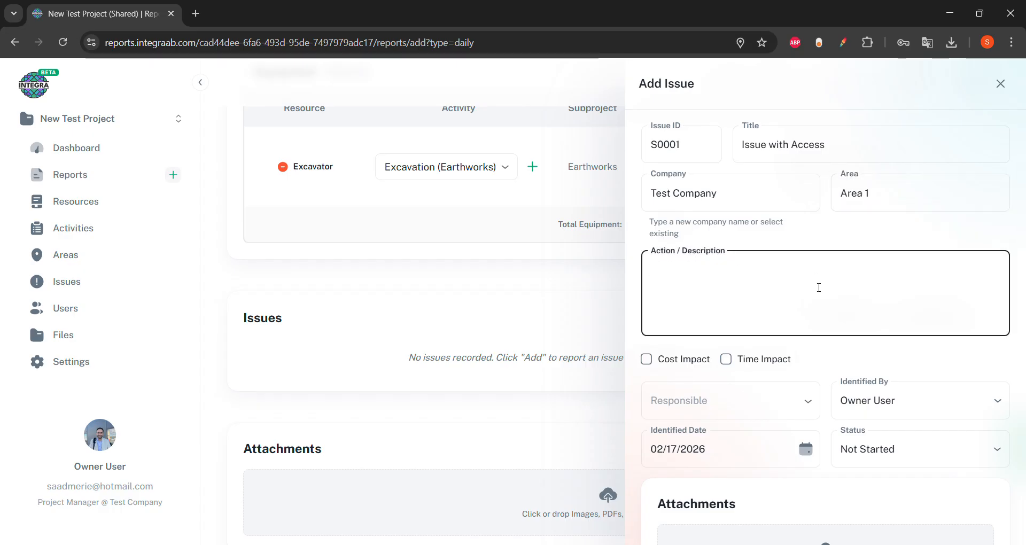
{"action": "triple_click", "coordinate": [833, 154]}
{"action": "key", "text": "ctrl+c"}
{"action": "left_click", "coordinate": [781, 277]}
{"action": "type", "text": "We had"}
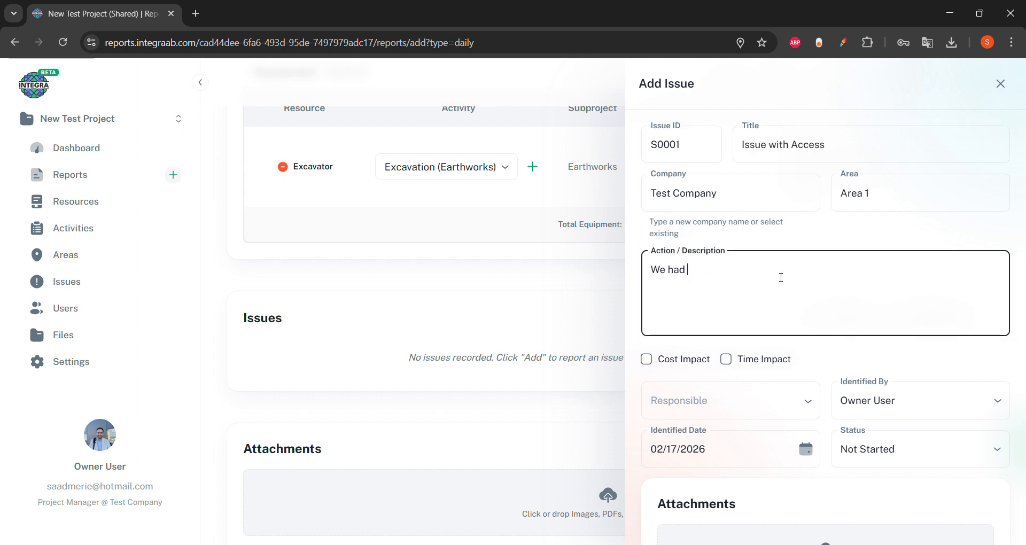
{"action": "key", "text": "ctrl+v"}
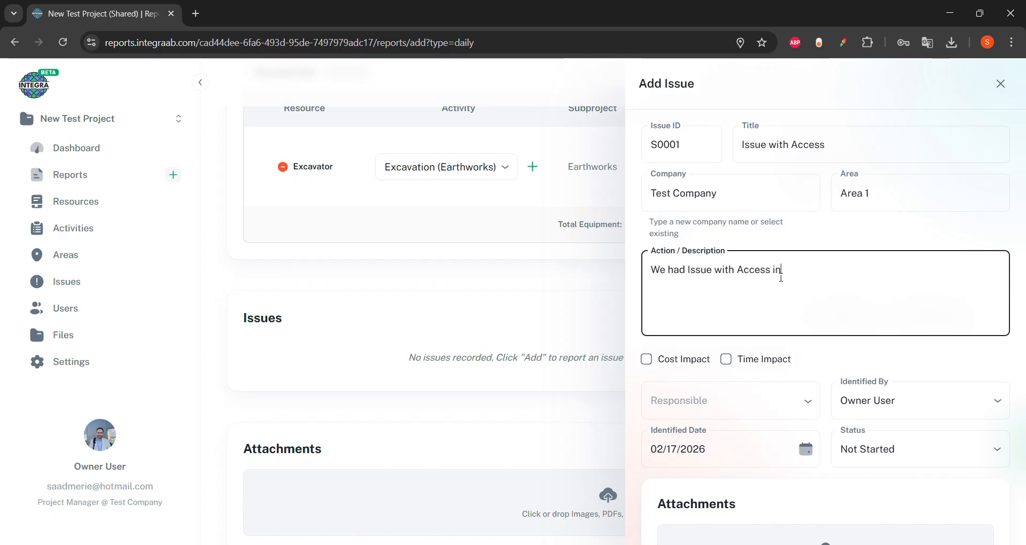
{"action": "type", "text": "in the morning"}
Flag Time Impact, set Responsible to Owner User (Test Company) and Identified By to Contractor User (Equipment Providor), and add the issue
{"action": "scroll", "coordinate": [770, 309], "scroll_direction": "down", "scroll_amount": 2}
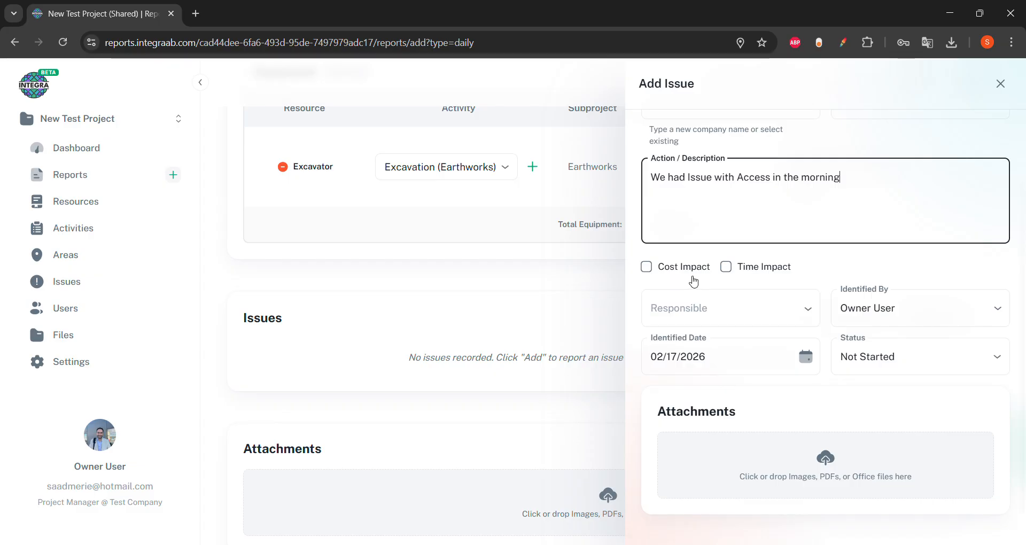
{"action": "left_click", "coordinate": [767, 267]}
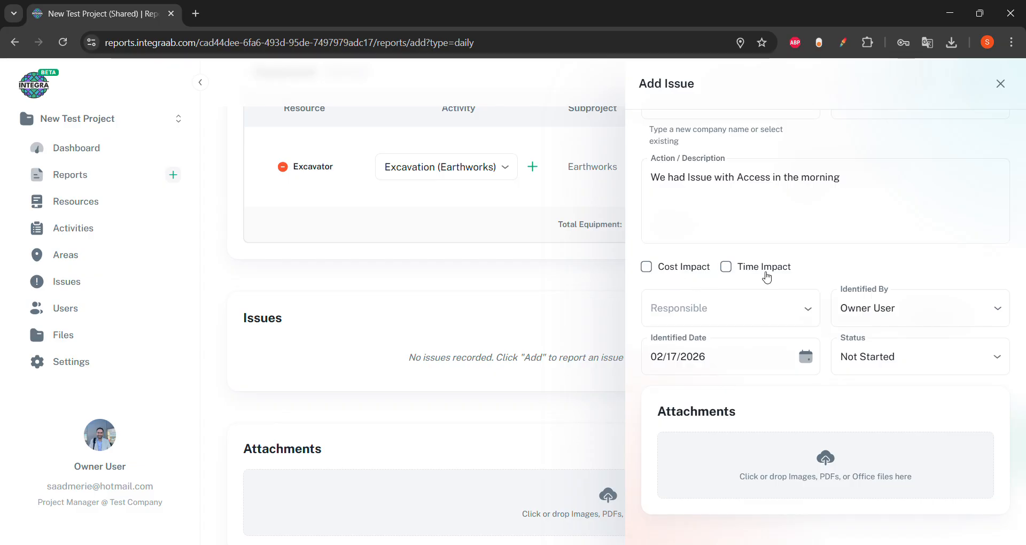
{"action": "scroll", "coordinate": [766, 277], "scroll_direction": "down", "scroll_amount": 1}
{"action": "left_click", "coordinate": [767, 271]}
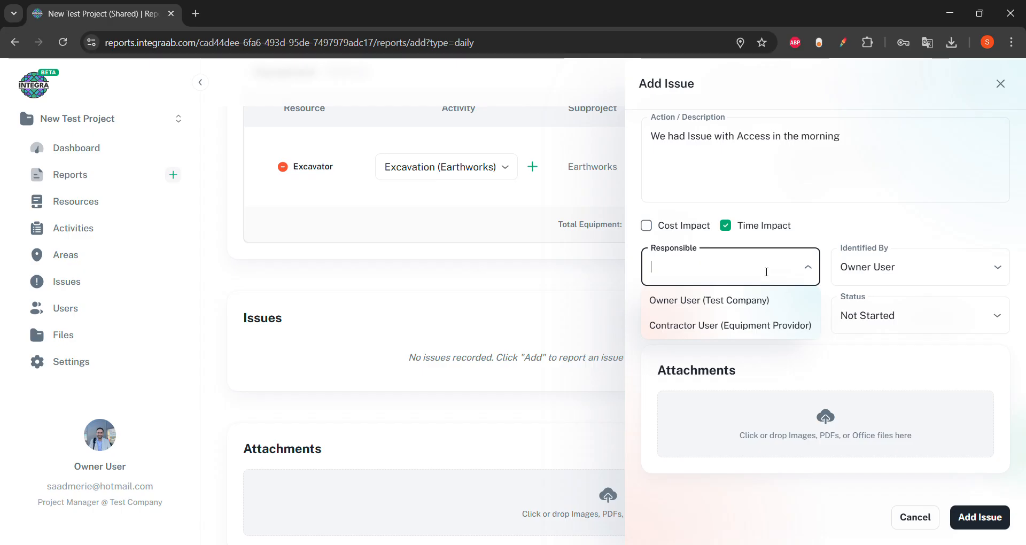
{"action": "left_click", "coordinate": [756, 299]}
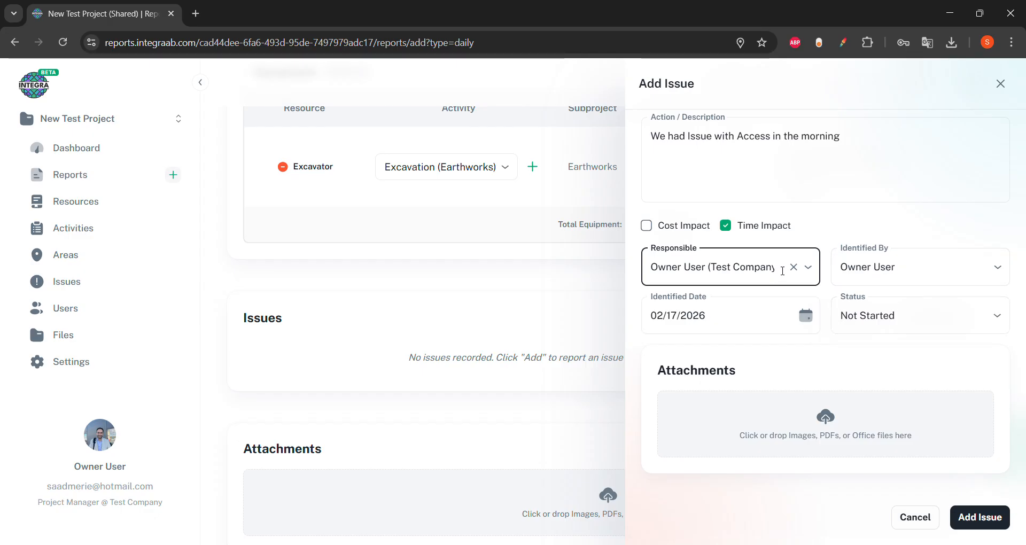
{"action": "left_click", "coordinate": [861, 278]}
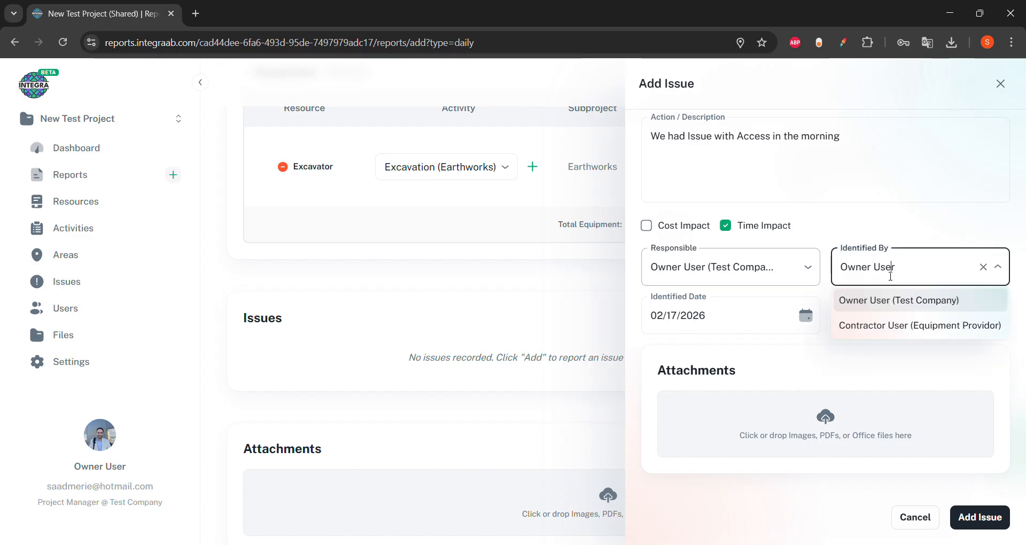
{"action": "left_click", "coordinate": [900, 326]}
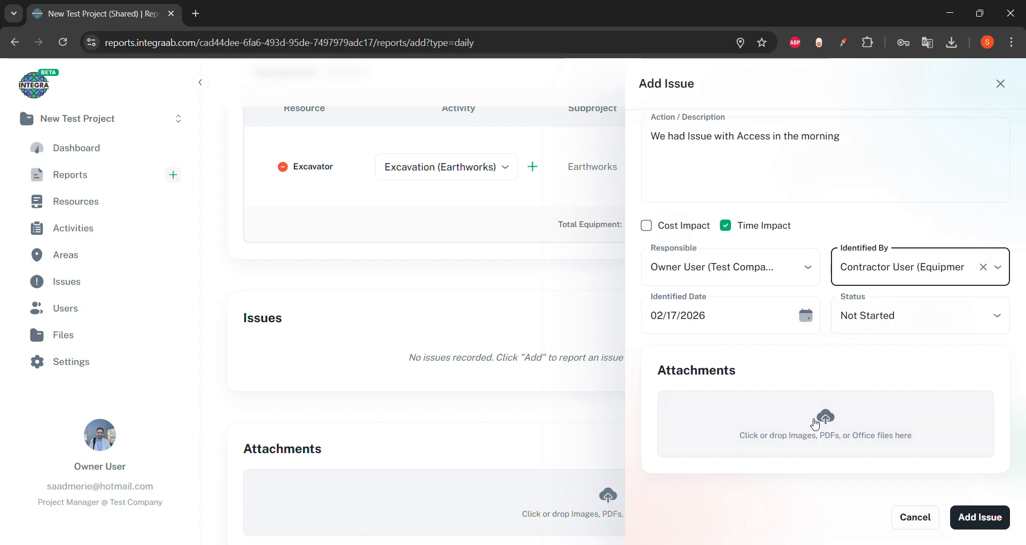
{"action": "left_click", "coordinate": [989, 525]}
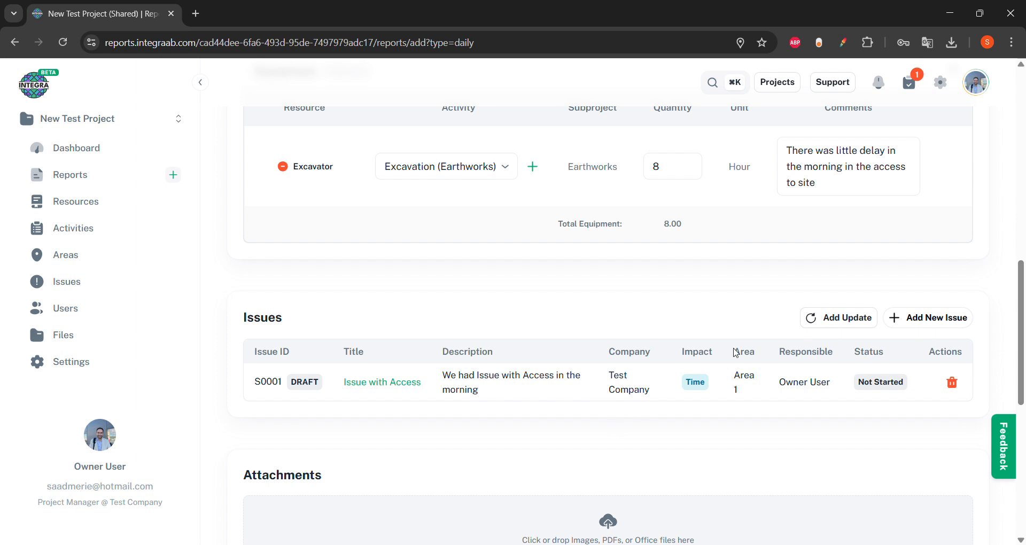
Check which existing issues can be selected for an issue update, and close the form without adding one
{"action": "left_click", "coordinate": [826, 330]}
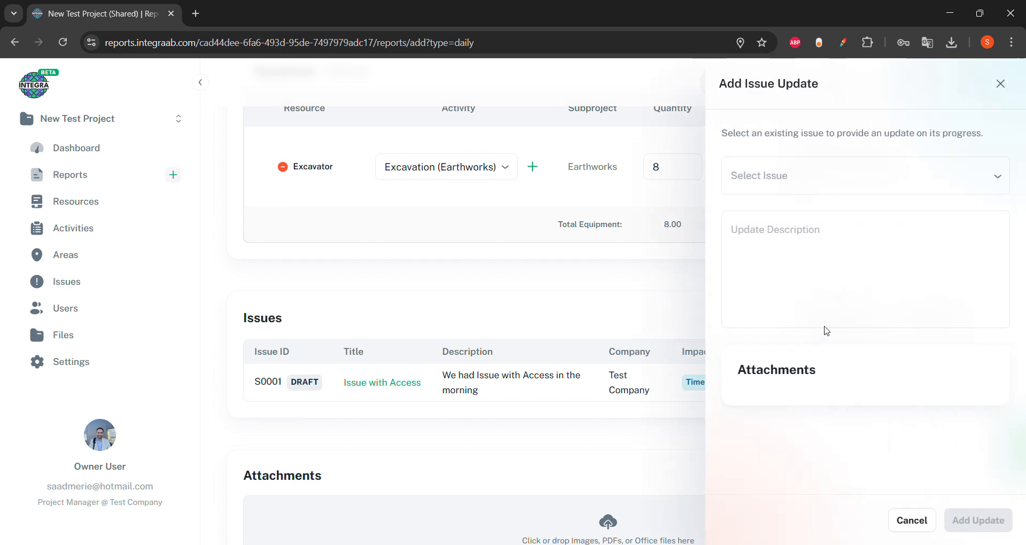
{"action": "left_click", "coordinate": [828, 159]}
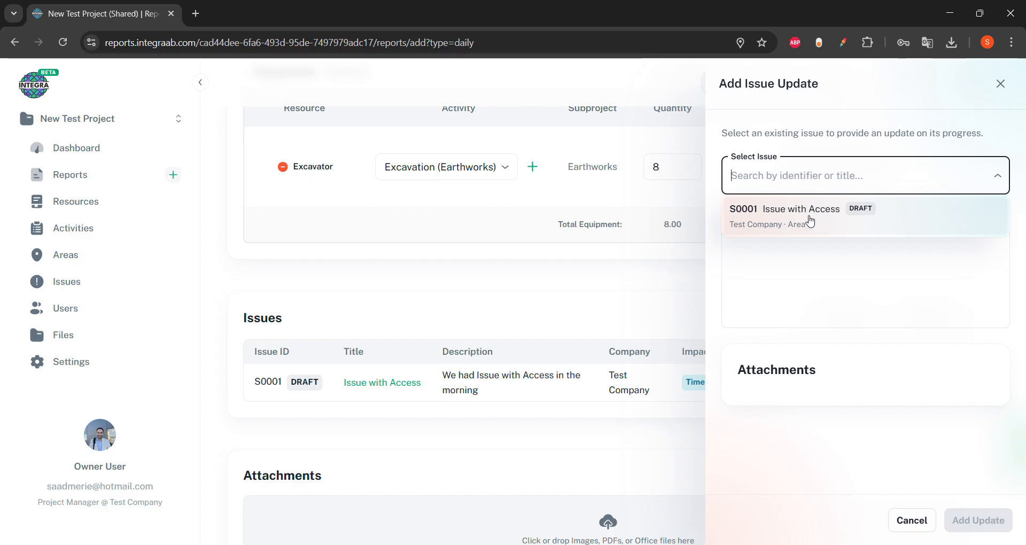
{"action": "left_click", "coordinate": [787, 254]}
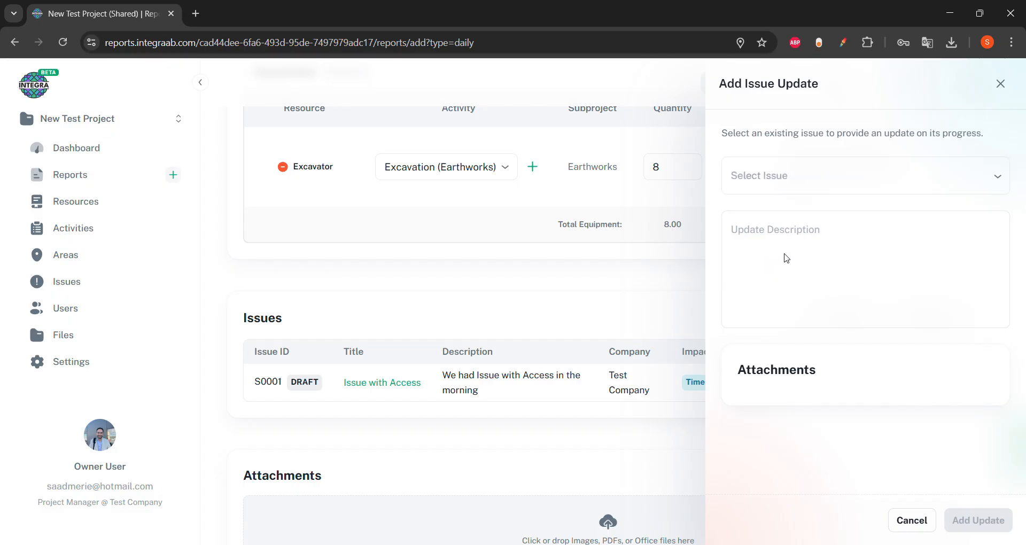
{"action": "left_click", "coordinate": [649, 291]}
{"action": "scroll", "coordinate": [648, 290], "scroll_direction": "down", "scroll_amount": 4}
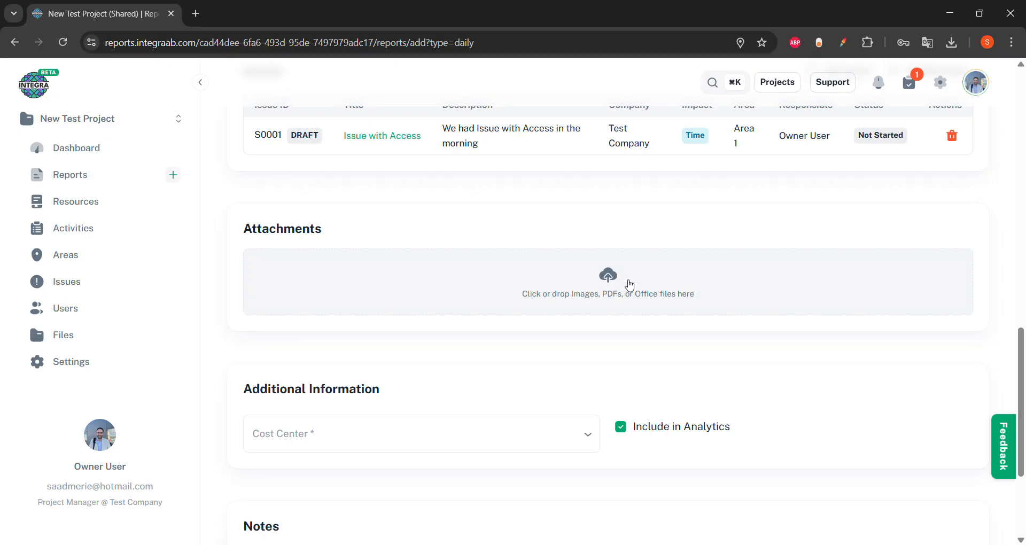
Attach Dashboard.png from the Screenshots folder to the daily report and set its cost center to CBS.1
{"action": "left_click", "coordinate": [630, 285]}
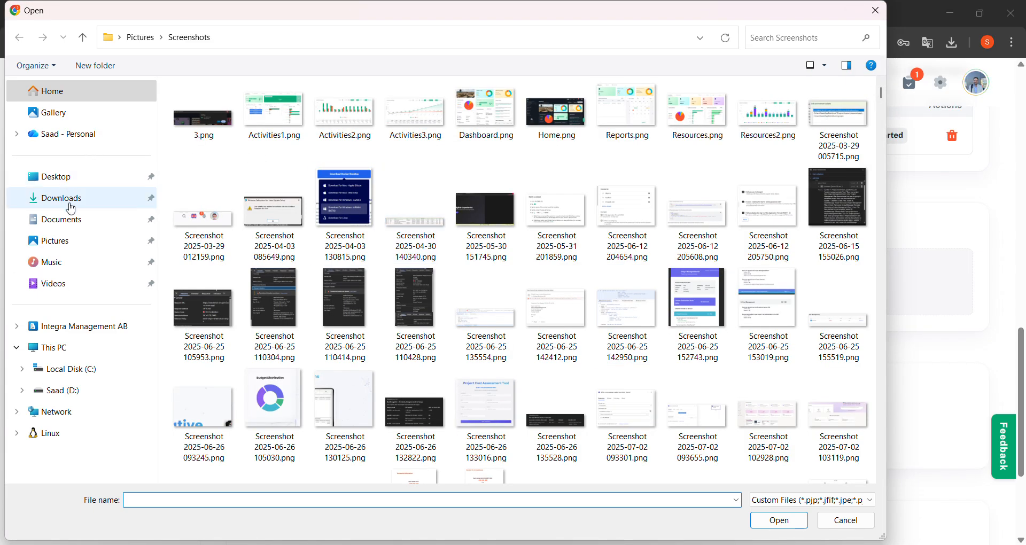
{"action": "double_click", "coordinate": [481, 123]}
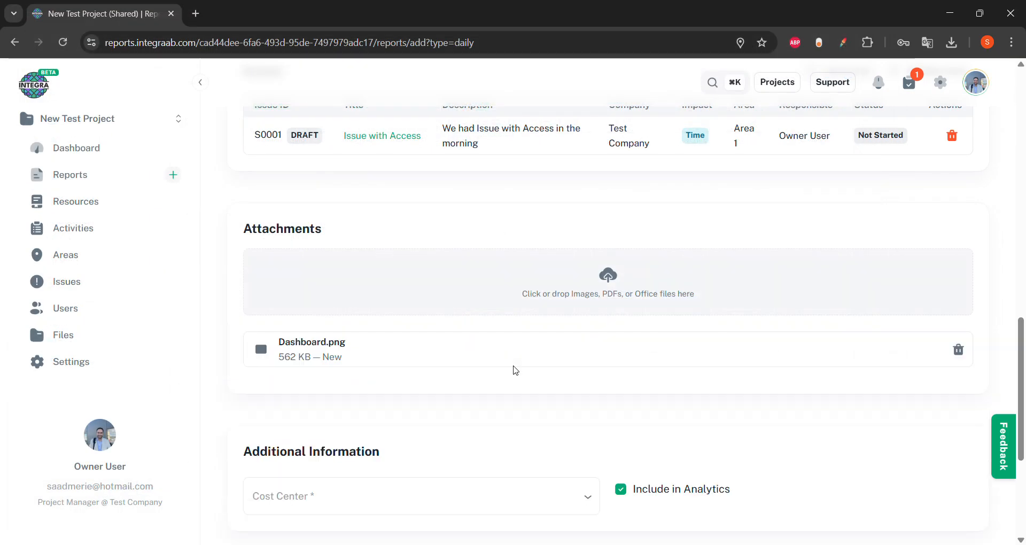
{"action": "scroll", "coordinate": [516, 370], "scroll_direction": "down", "scroll_amount": 3}
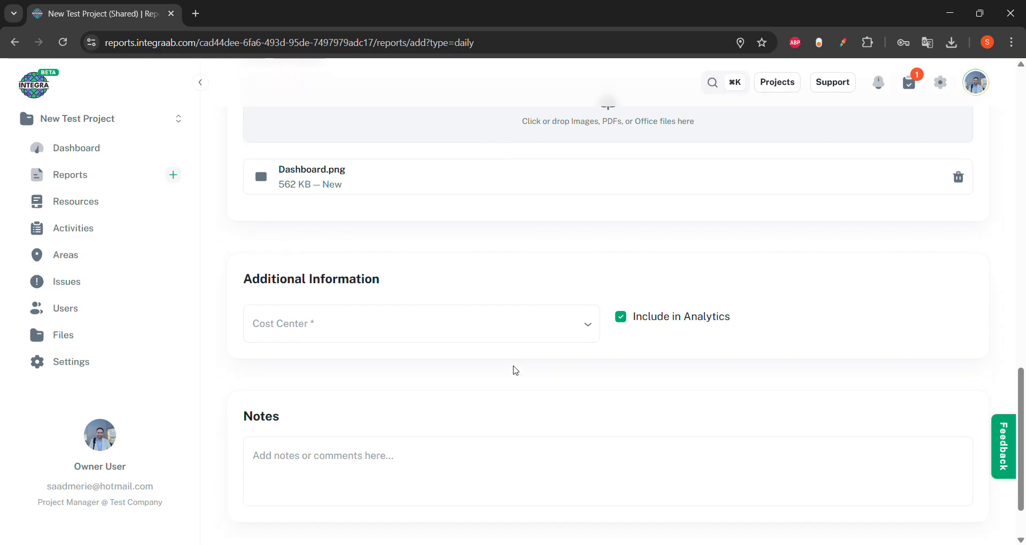
{"action": "left_click", "coordinate": [499, 304]}
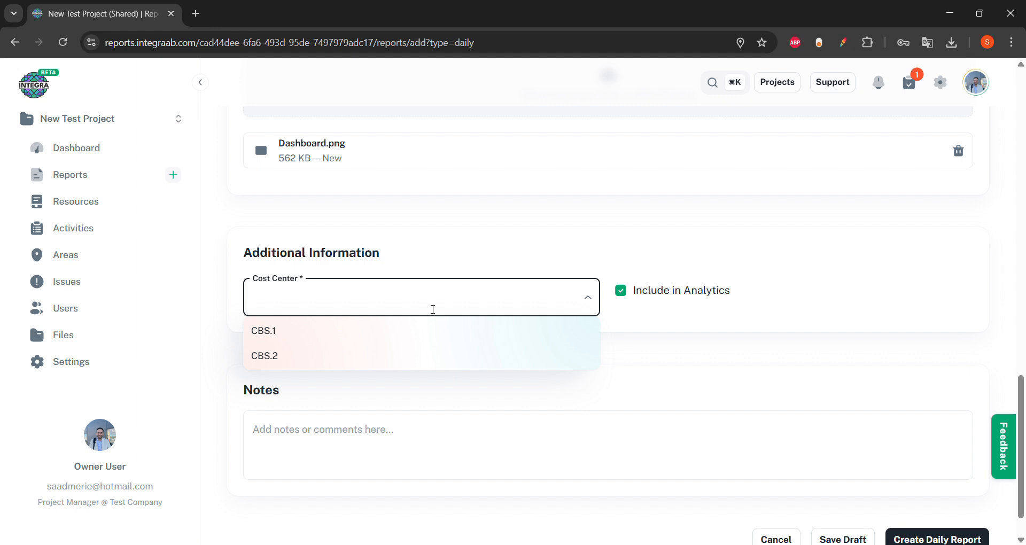
{"action": "left_click", "coordinate": [427, 338]}
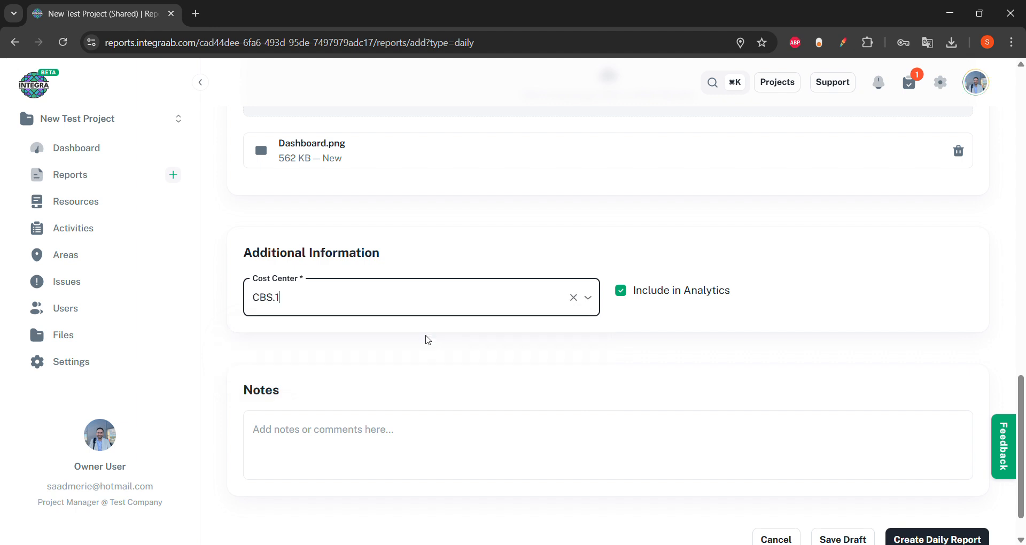
Enter "No notes" as the report's notes and create the daily report
{"action": "scroll", "coordinate": [428, 340], "scroll_direction": "down", "scroll_amount": 1}
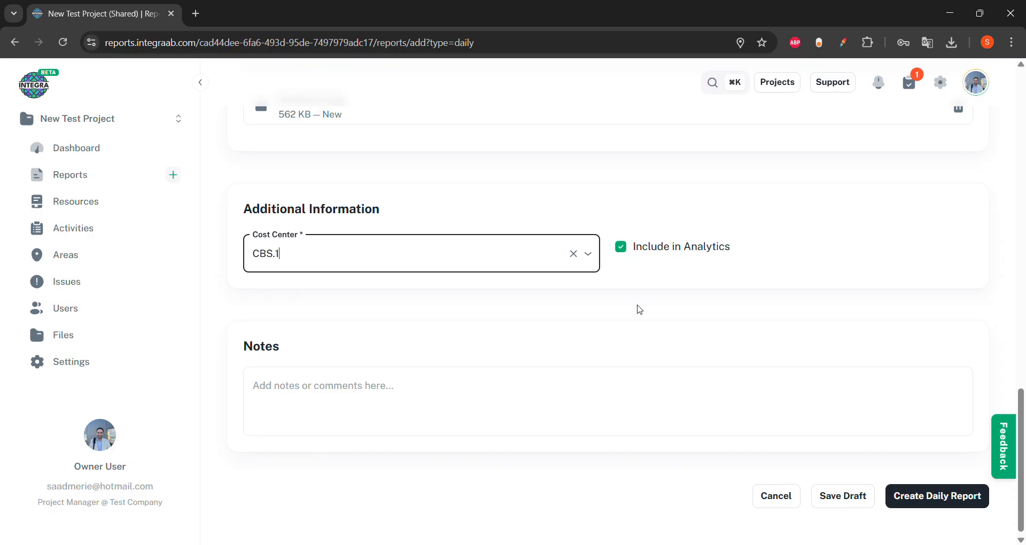
{"action": "scroll", "coordinate": [636, 319], "scroll_direction": "down", "scroll_amount": 1}
{"action": "left_click", "coordinate": [623, 393]}
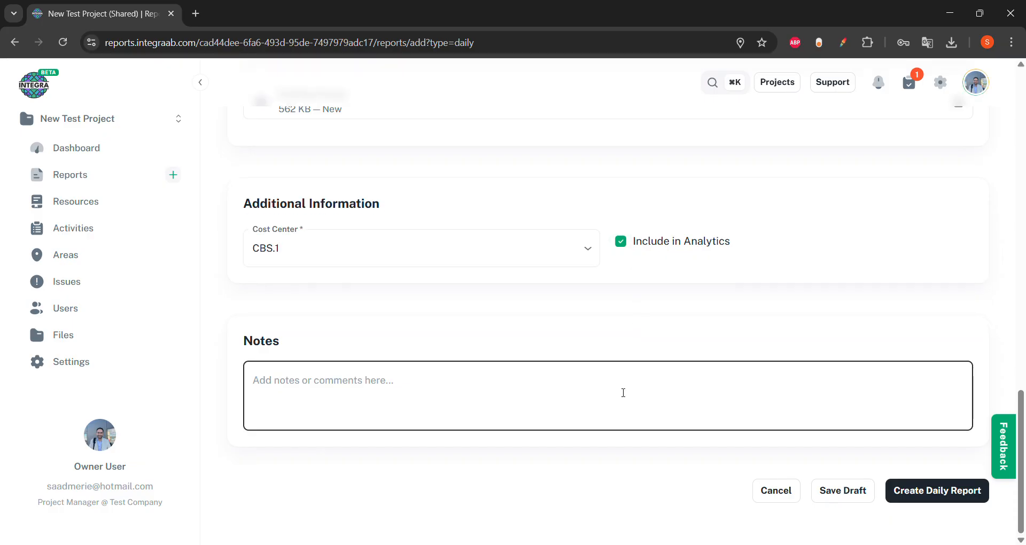
{"action": "type", "text": "No notes"}
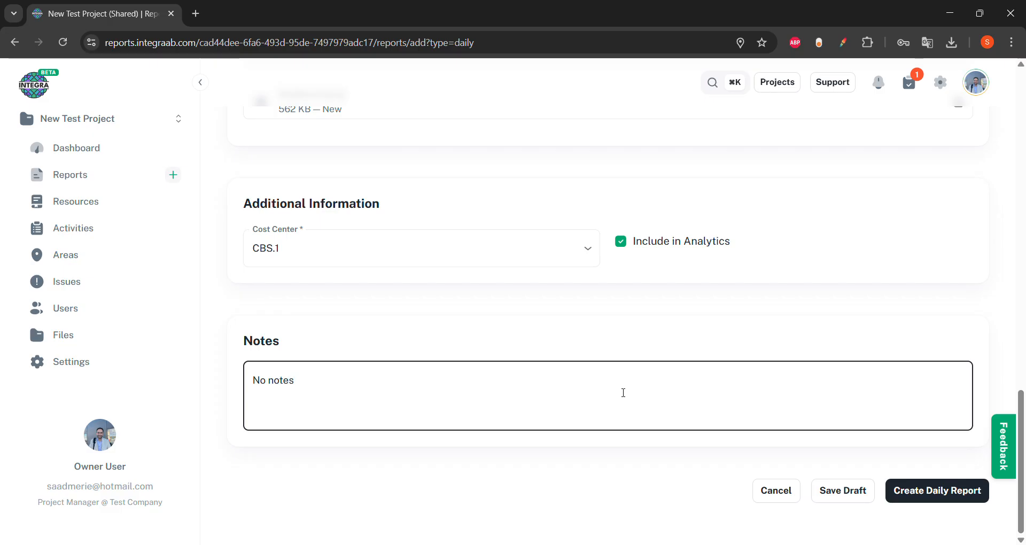
{"action": "left_click", "coordinate": [944, 496]}
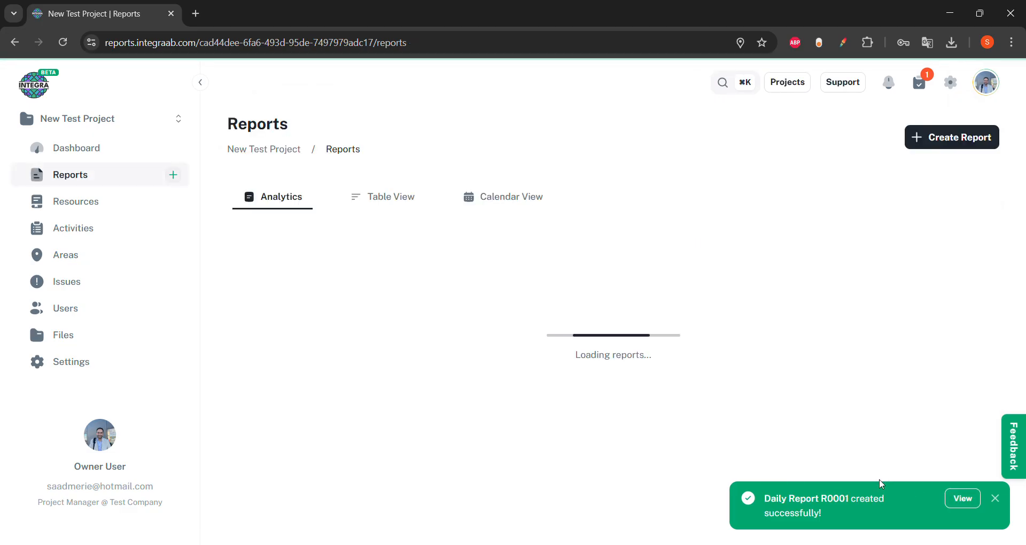
Show the project's reports as a table and check the status of the new daily report
{"action": "left_click", "coordinate": [397, 207]}
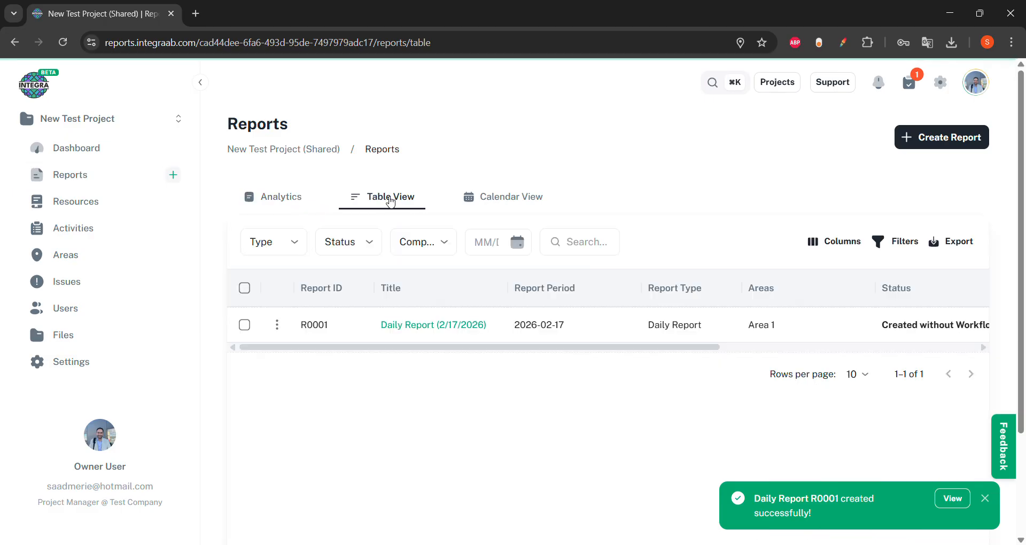
{"action": "scroll", "coordinate": [877, 334], "scroll_direction": "right", "scroll_amount": 3}
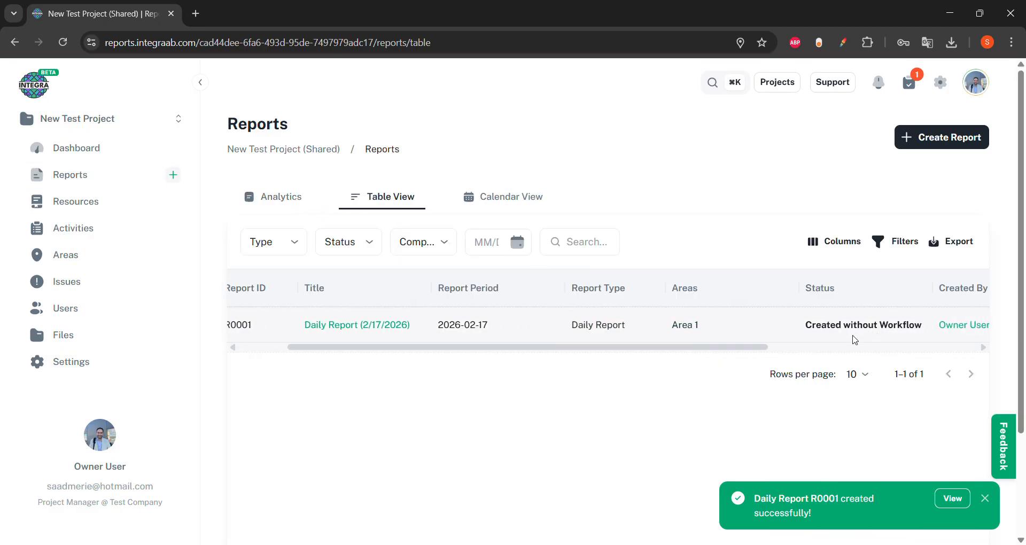
{"action": "scroll", "coordinate": [867, 335], "scroll_direction": "left", "scroll_amount": 3}
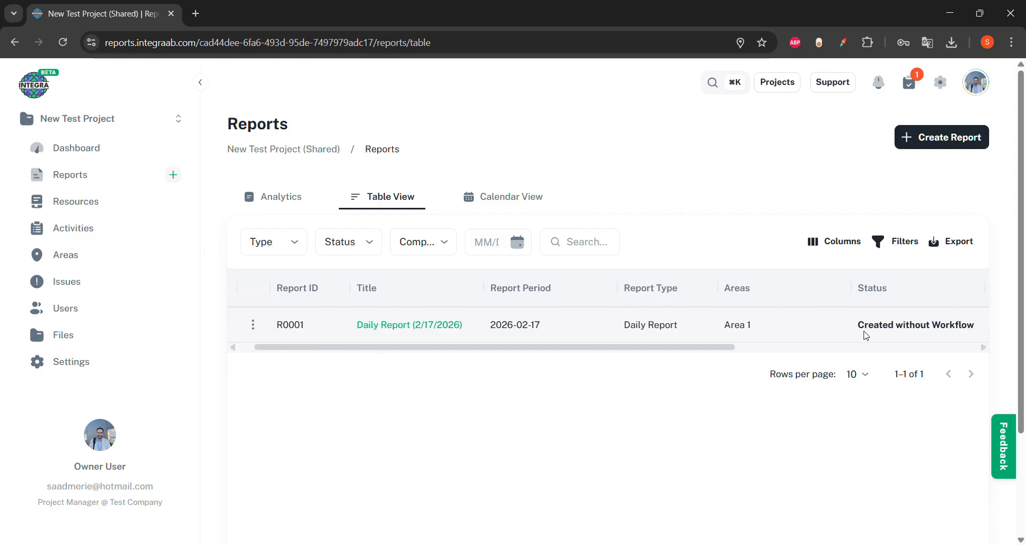
{"action": "scroll", "coordinate": [866, 336], "scroll_direction": "left", "scroll_amount": 1}
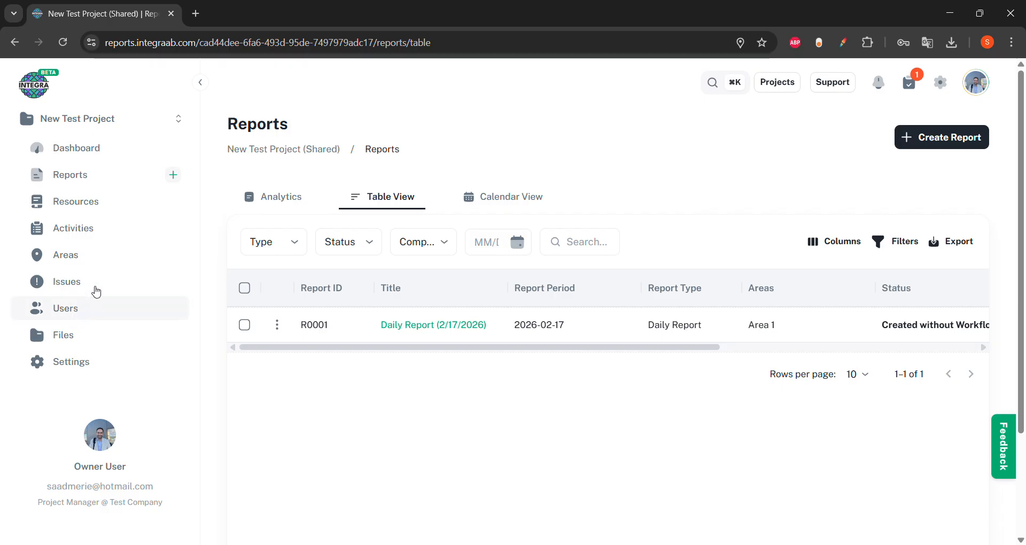
Review New Test Project's resource cost analytics, and check the quantities and costs in its resources table
{"action": "left_click", "coordinate": [113, 213]}
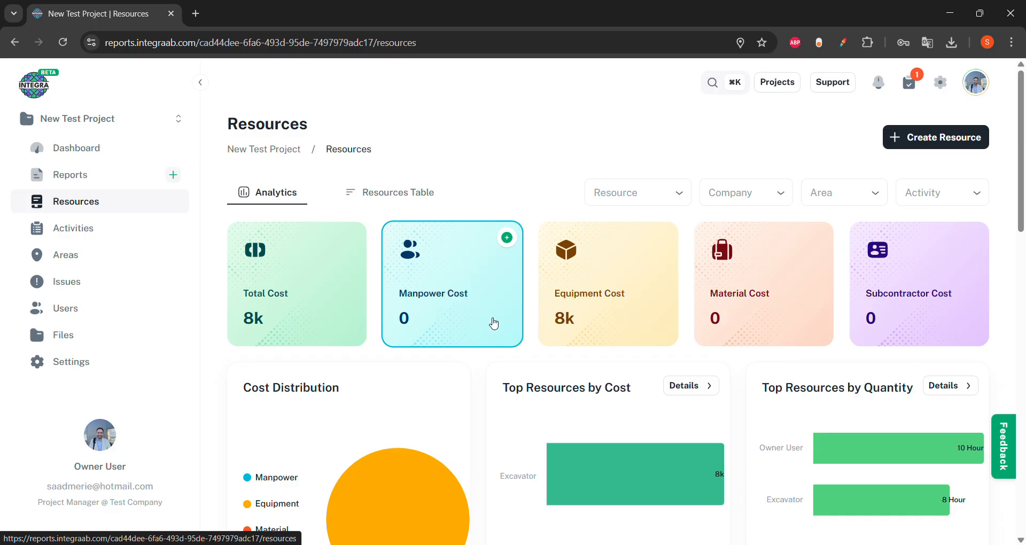
{"action": "scroll", "coordinate": [494, 324], "scroll_direction": "down", "scroll_amount": 1}
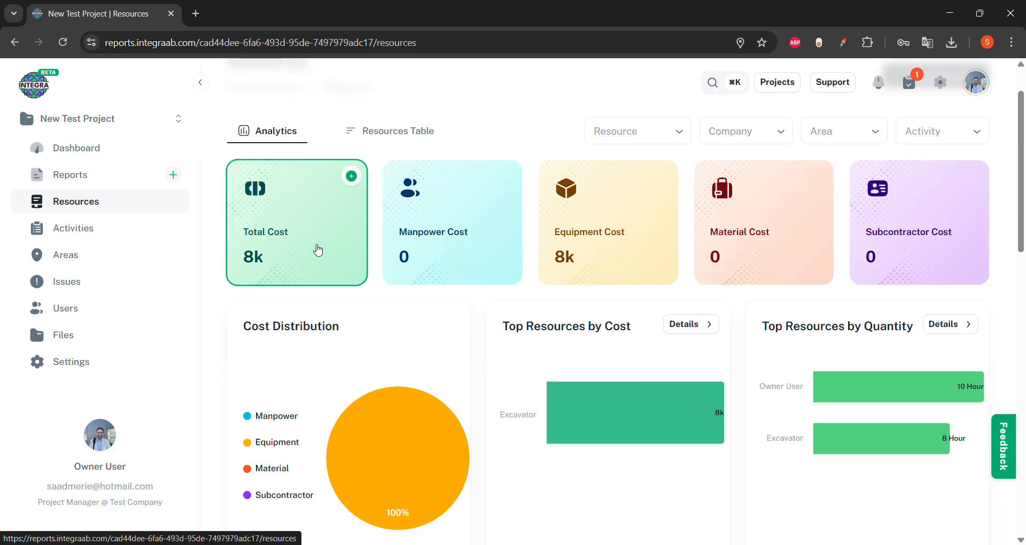
{"action": "scroll", "coordinate": [318, 250], "scroll_direction": "down", "scroll_amount": 1}
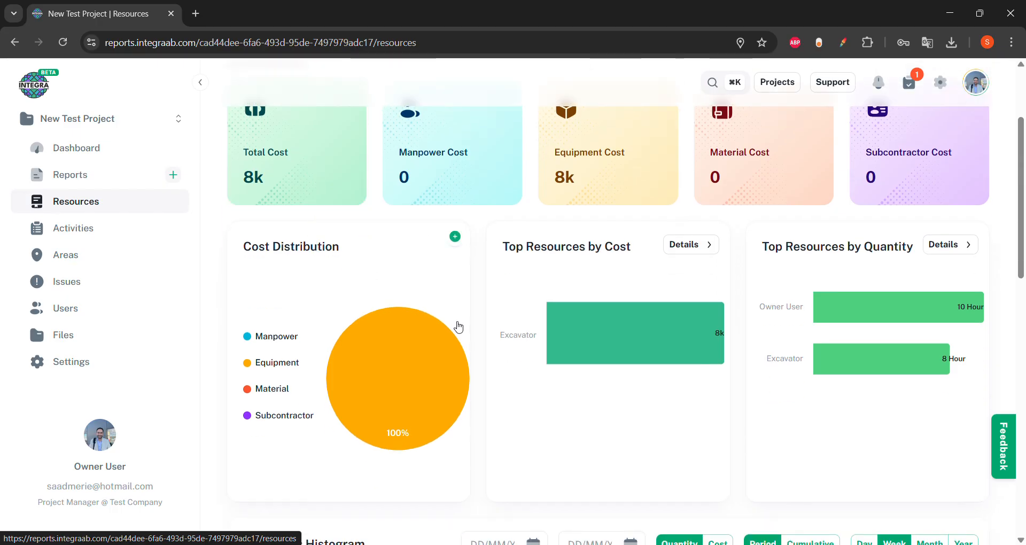
{"action": "scroll", "coordinate": [459, 327], "scroll_direction": "up", "scroll_amount": 2}
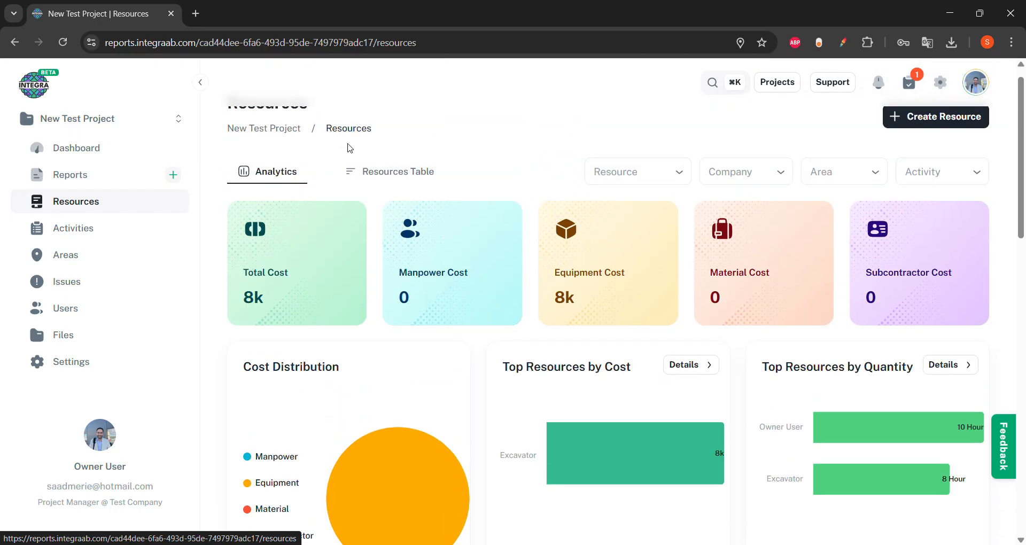
{"action": "left_click", "coordinate": [374, 179]}
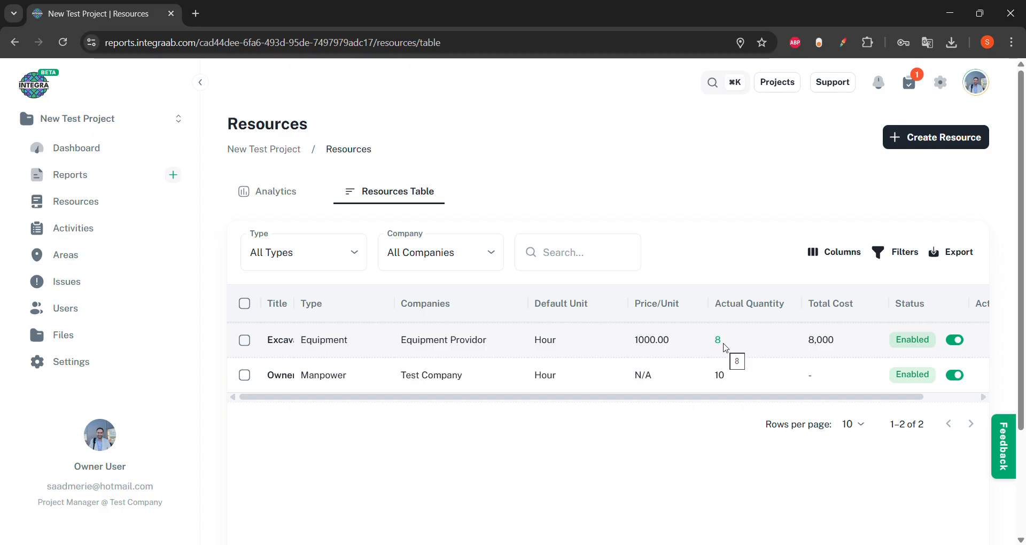
{"action": "scroll", "coordinate": [725, 347], "scroll_direction": "right", "scroll_amount": 2}
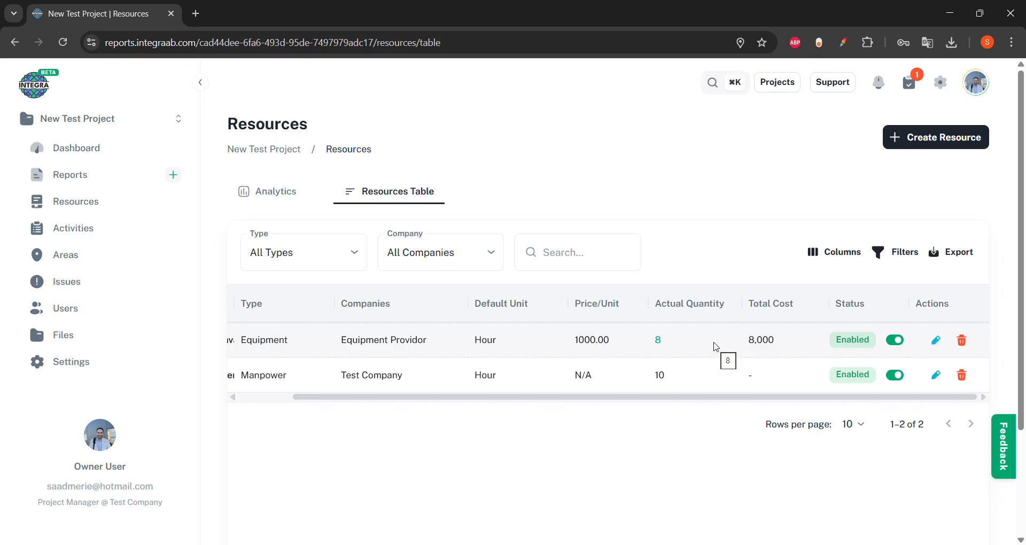
Return to the resource analytics and examine the cost distribution, the resources histogram and the work details
{"action": "left_click", "coordinate": [297, 200]}
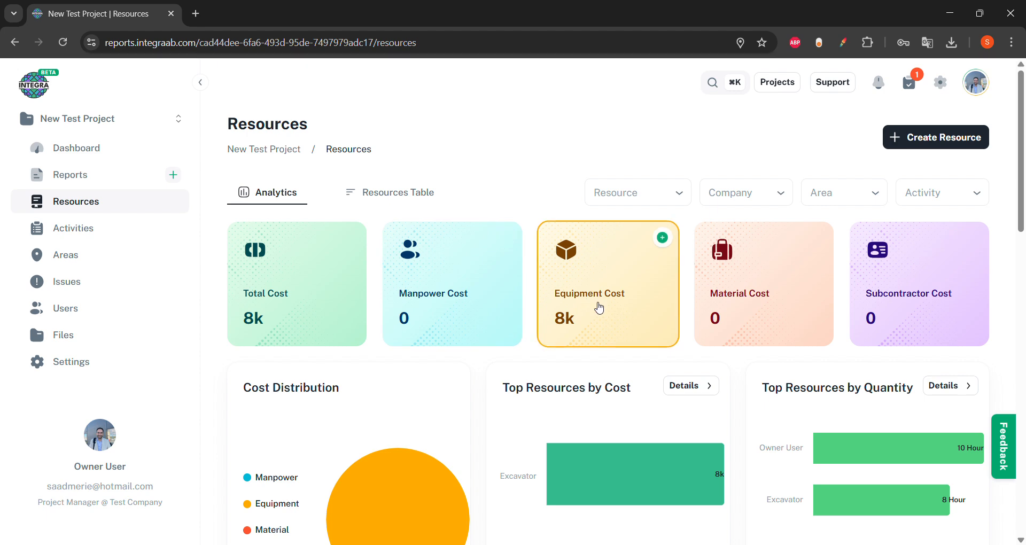
{"action": "scroll", "coordinate": [597, 306], "scroll_direction": "down", "scroll_amount": 3}
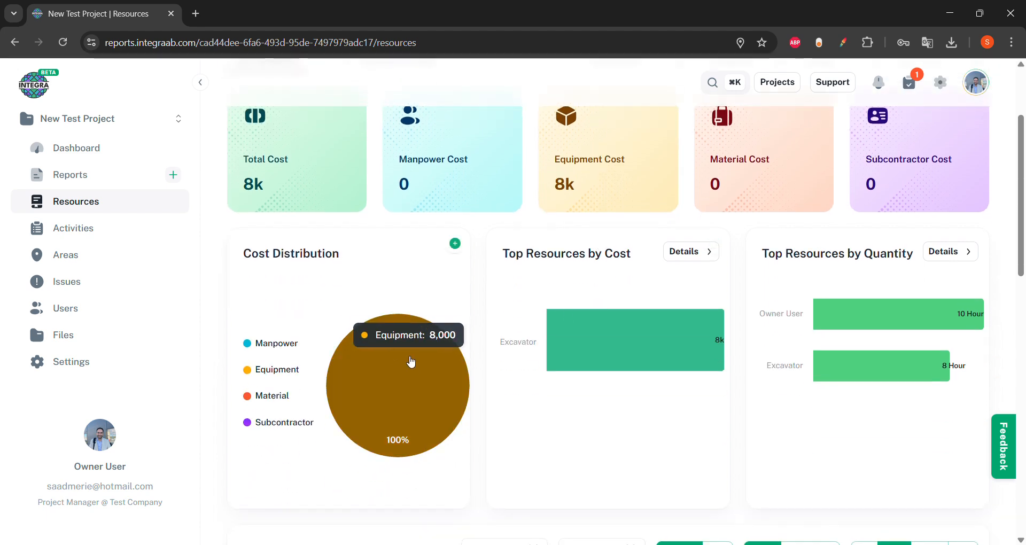
{"action": "scroll", "coordinate": [635, 428], "scroll_direction": "down", "scroll_amount": 2}
{"action": "scroll", "coordinate": [633, 425], "scroll_direction": "down", "scroll_amount": 3}
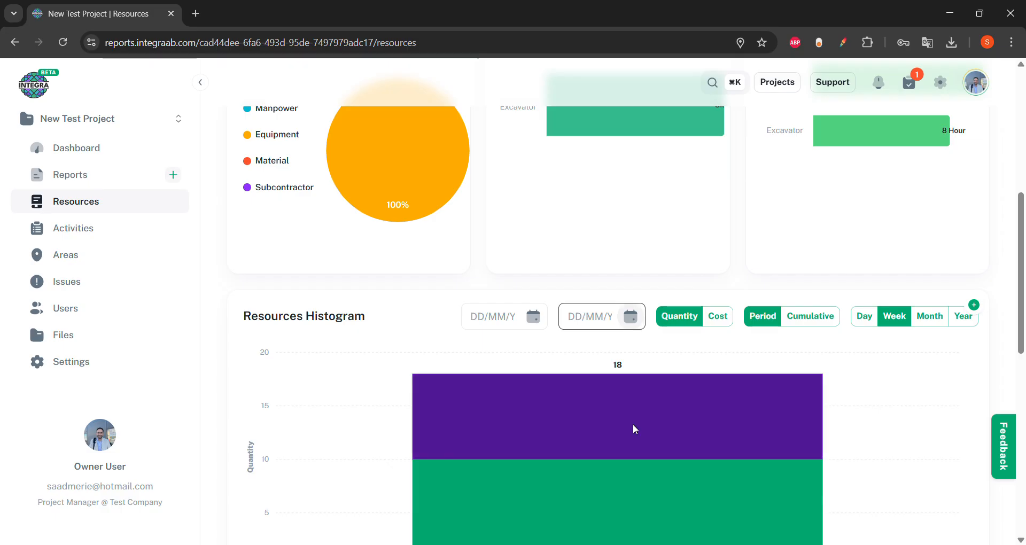
{"action": "mouse_move", "coordinate": [573, 423]}
{"action": "scroll", "coordinate": [574, 423], "scroll_direction": "down", "scroll_amount": 2}
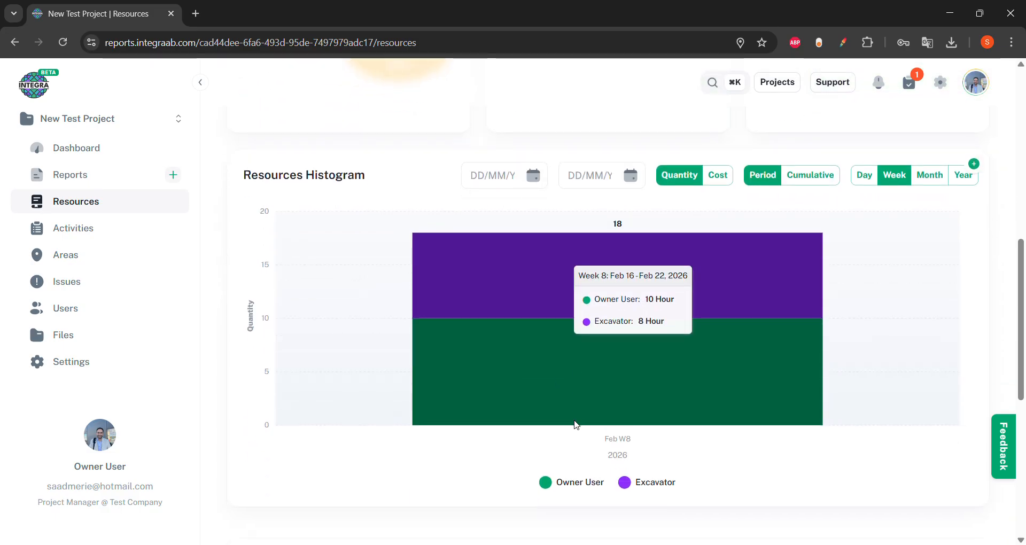
{"action": "scroll", "coordinate": [576, 424], "scroll_direction": "down", "scroll_amount": 4}
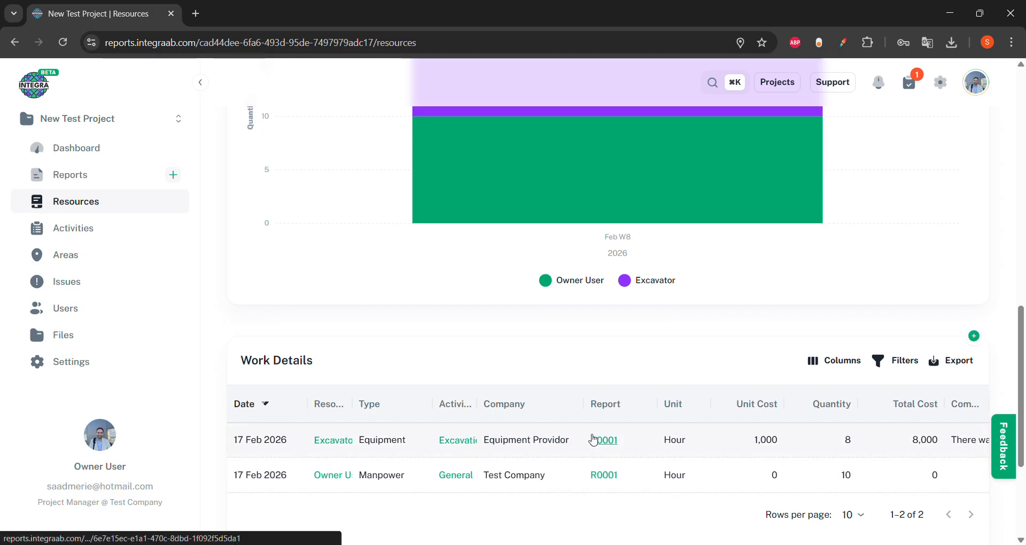
{"action": "scroll", "coordinate": [593, 439], "scroll_direction": "up", "scroll_amount": 12}
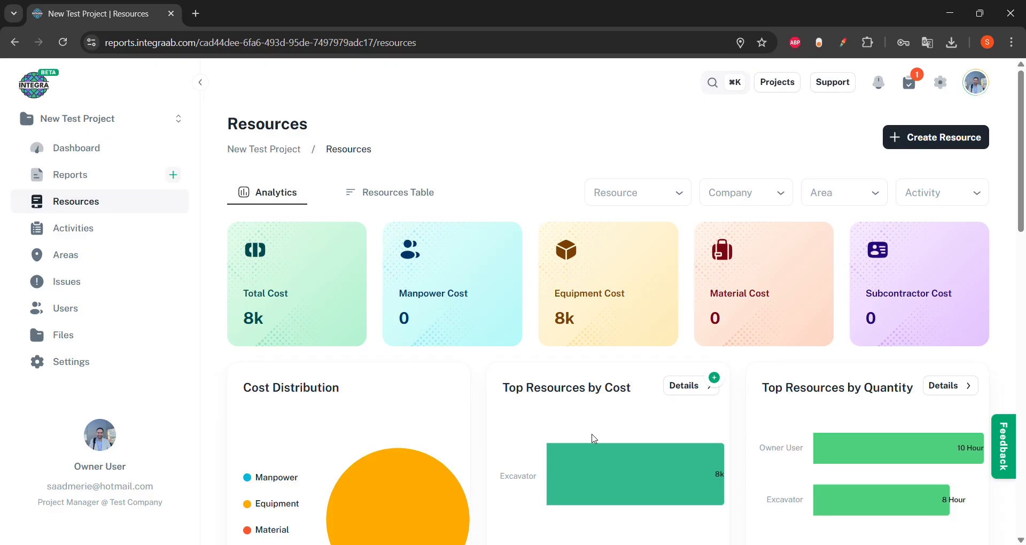
Switch to the Demo Construction Project and look through its resources table
{"action": "left_click", "coordinate": [774, 87]}
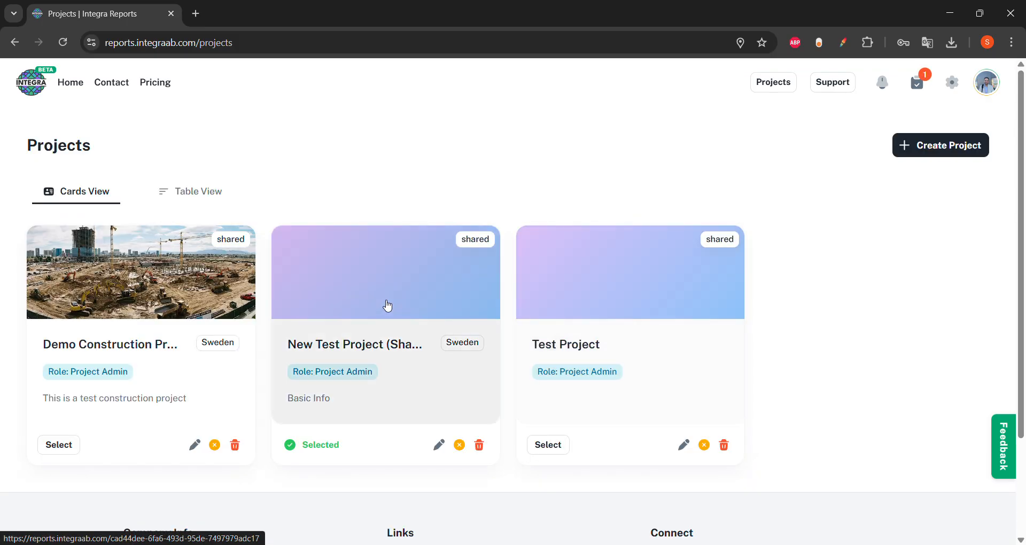
{"action": "left_click", "coordinate": [164, 306]}
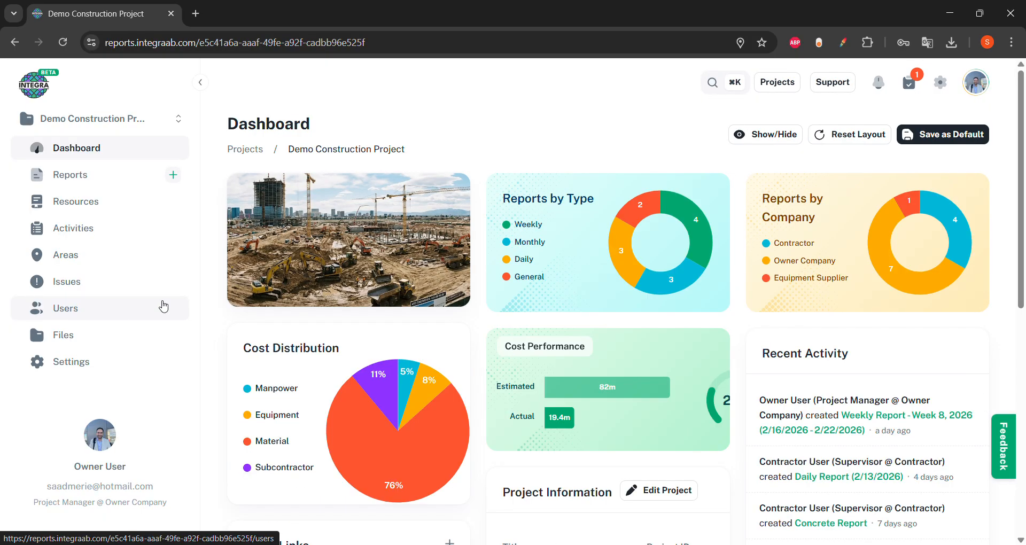
{"action": "left_click", "coordinate": [120, 203]}
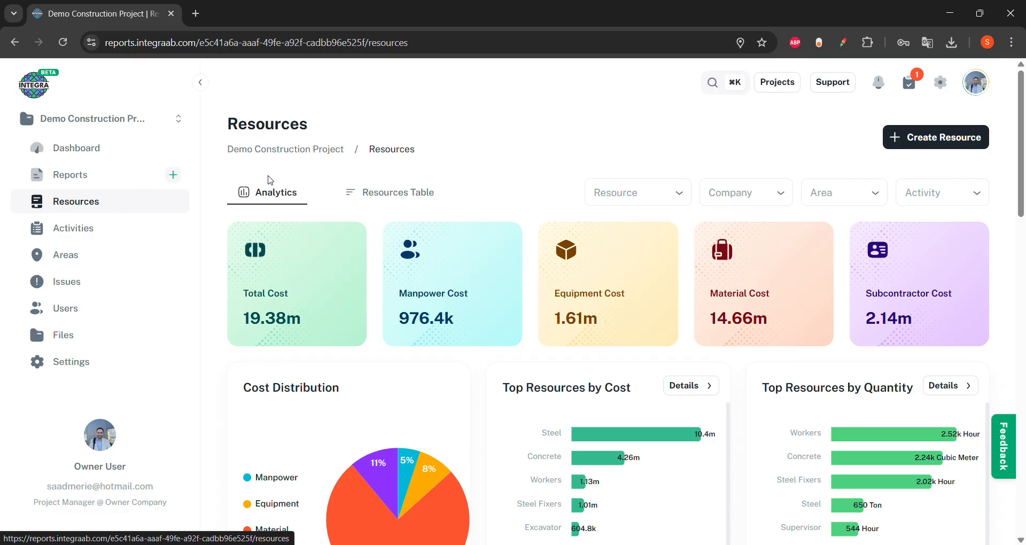
{"action": "left_click", "coordinate": [376, 195]}
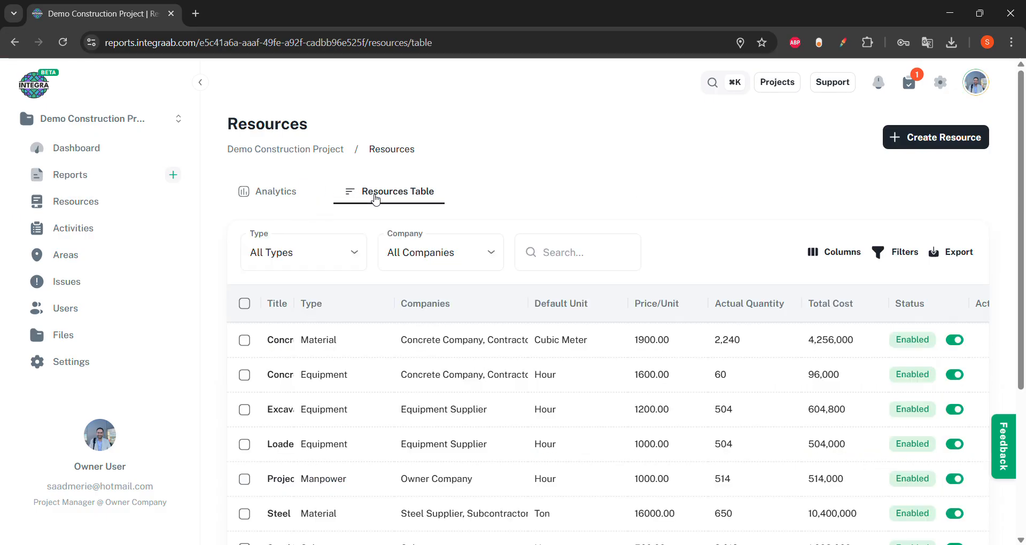
{"action": "scroll", "coordinate": [427, 372], "scroll_direction": "down", "scroll_amount": 3}
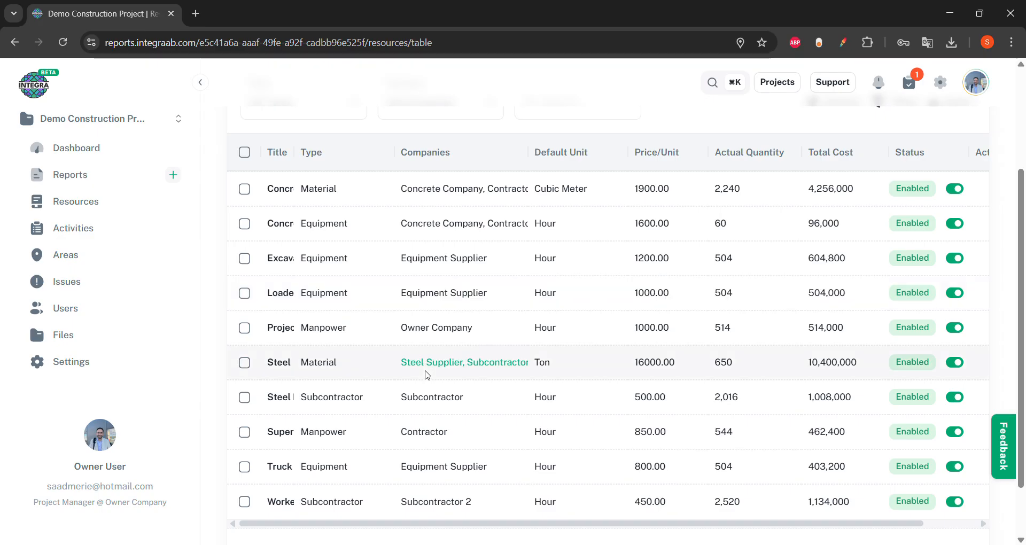
{"action": "scroll", "coordinate": [427, 374], "scroll_direction": "up", "scroll_amount": 2}
{"action": "scroll", "coordinate": [427, 374], "scroll_direction": "up", "scroll_amount": 1}
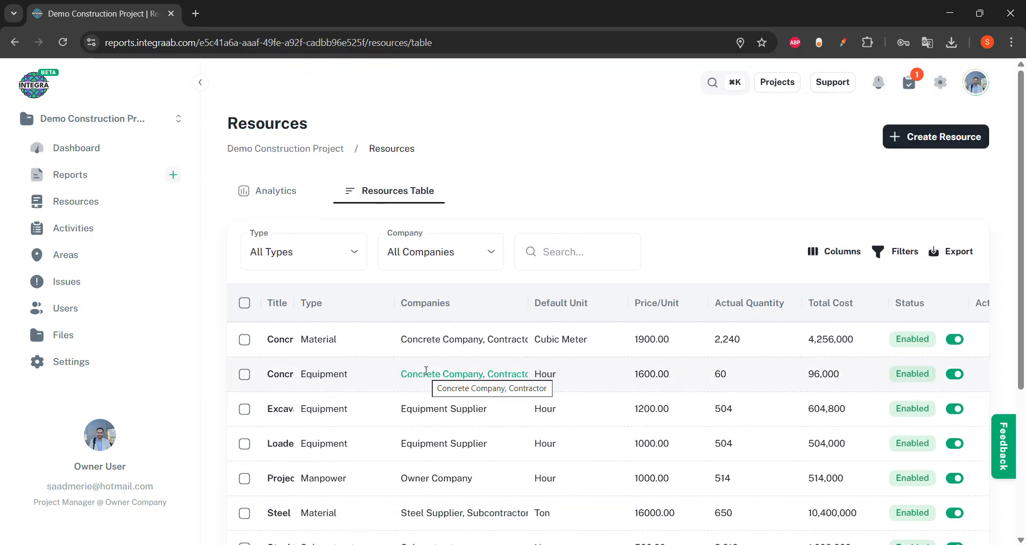
Show the Demo Construction Project's reports as a table and open the Concrete Report R0010
{"action": "left_click", "coordinate": [108, 183]}
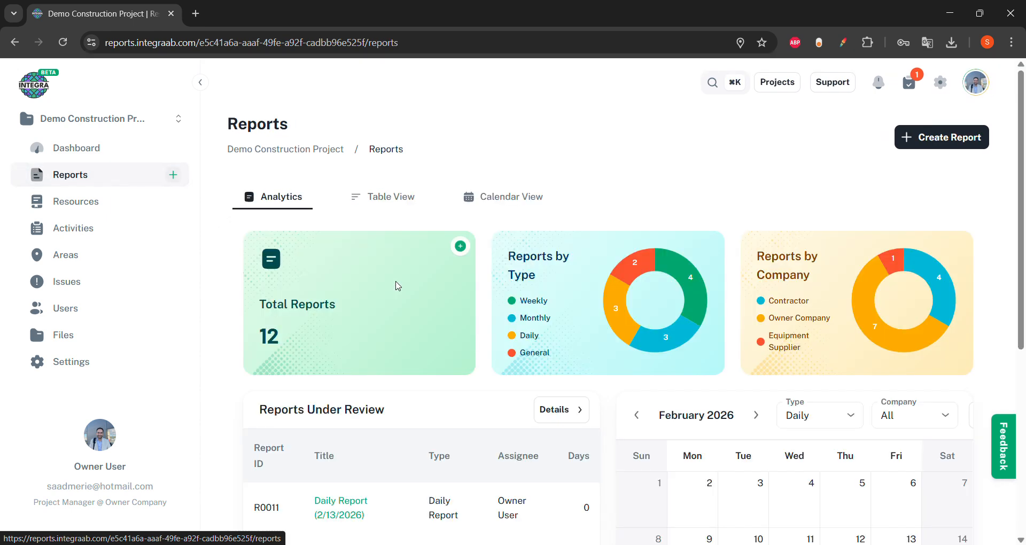
{"action": "left_click", "coordinate": [388, 198]}
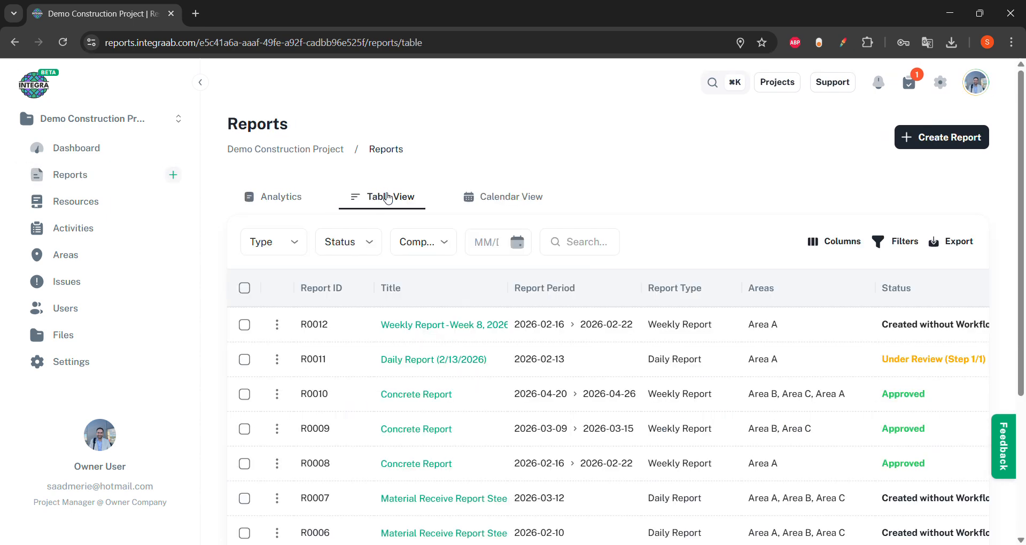
{"action": "scroll", "coordinate": [809, 394], "scroll_direction": "down", "scroll_amount": 1}
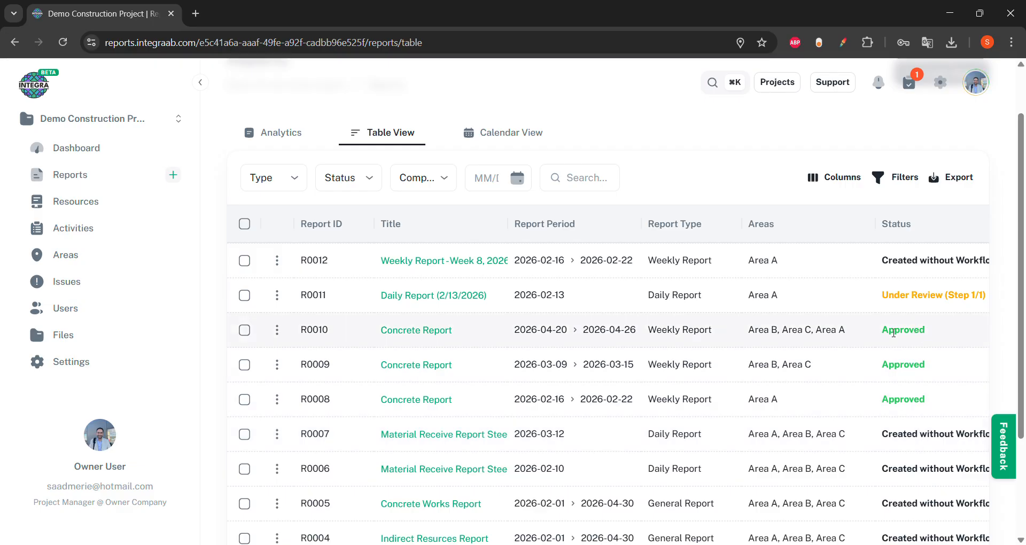
{"action": "left_click", "coordinate": [428, 336]}
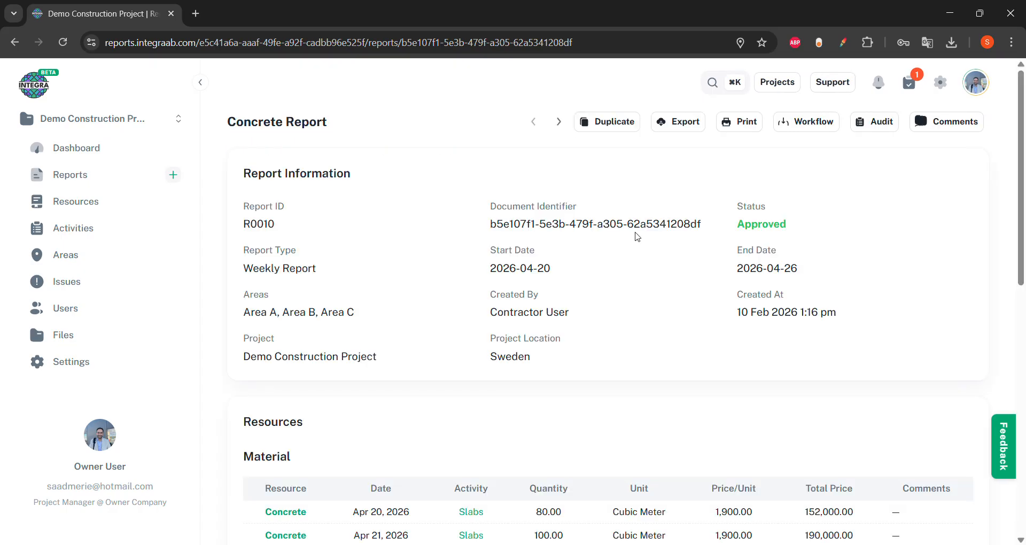
Examine the Concrete Report's general information and its workflow history
{"action": "scroll", "coordinate": [637, 236], "scroll_direction": "down", "scroll_amount": 1}
{"action": "scroll", "coordinate": [567, 264], "scroll_direction": "up", "scroll_amount": 1}
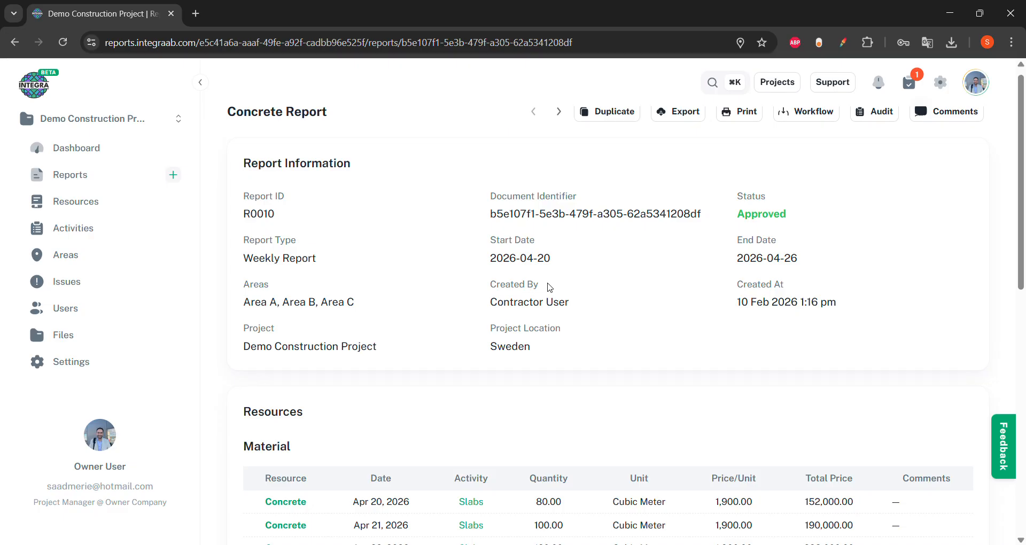
{"action": "left_click_drag", "start_coordinate": [570, 303], "coordinate": [483, 310]}
{"action": "left_click", "coordinate": [548, 302]}
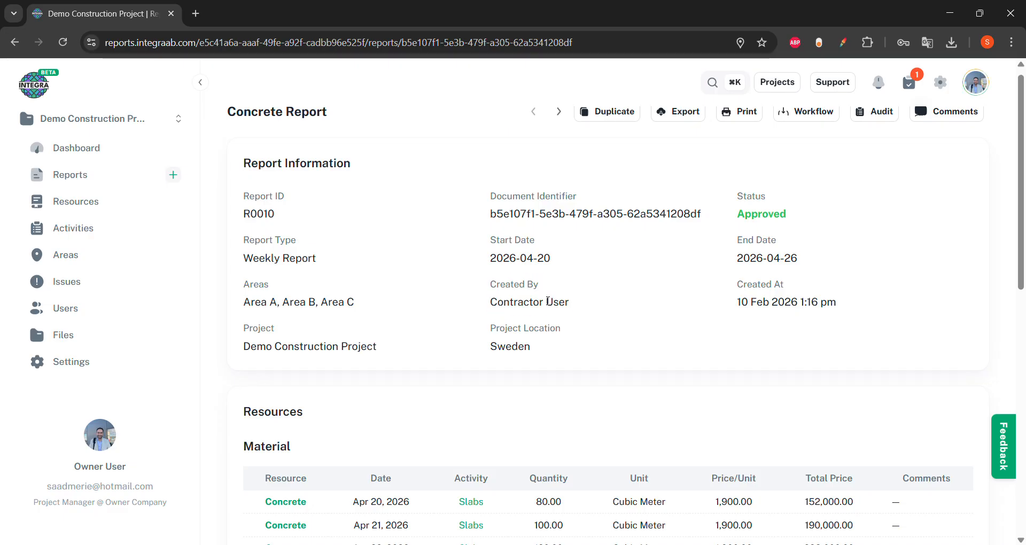
{"action": "scroll", "coordinate": [691, 201], "scroll_direction": "up", "scroll_amount": 1}
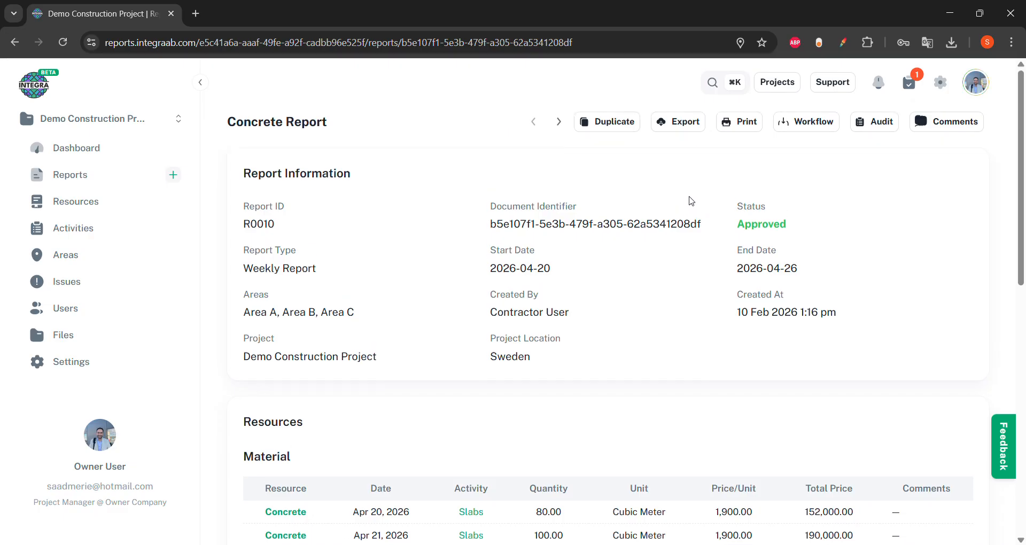
{"action": "left_click", "coordinate": [792, 123]}
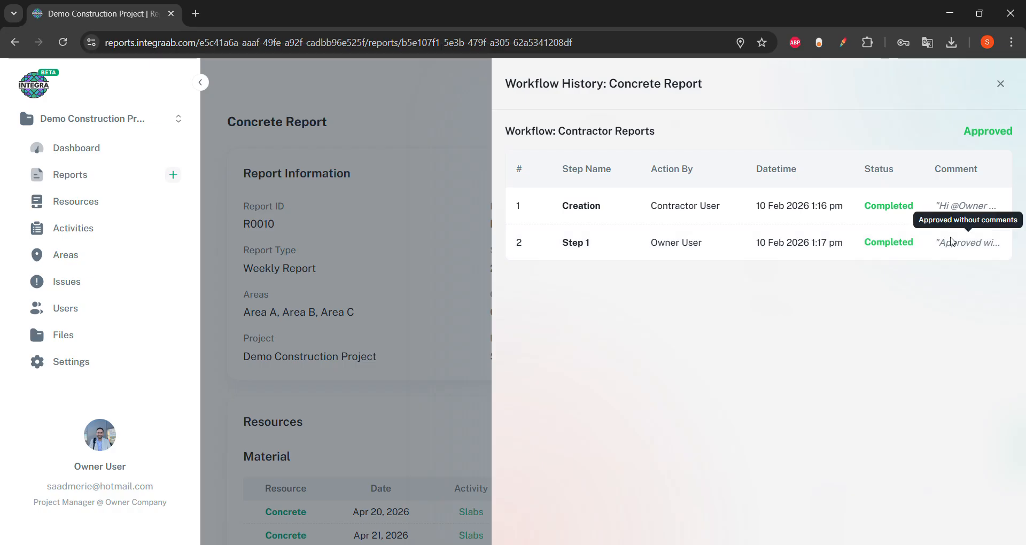
{"action": "left_click", "coordinate": [422, 253]}
Look through the Concrete Report's material resources, issues, attachments, additional information and notes
{"action": "scroll", "coordinate": [424, 258], "scroll_direction": "down", "scroll_amount": 1}
{"action": "scroll", "coordinate": [424, 259], "scroll_direction": "down", "scroll_amount": 3}
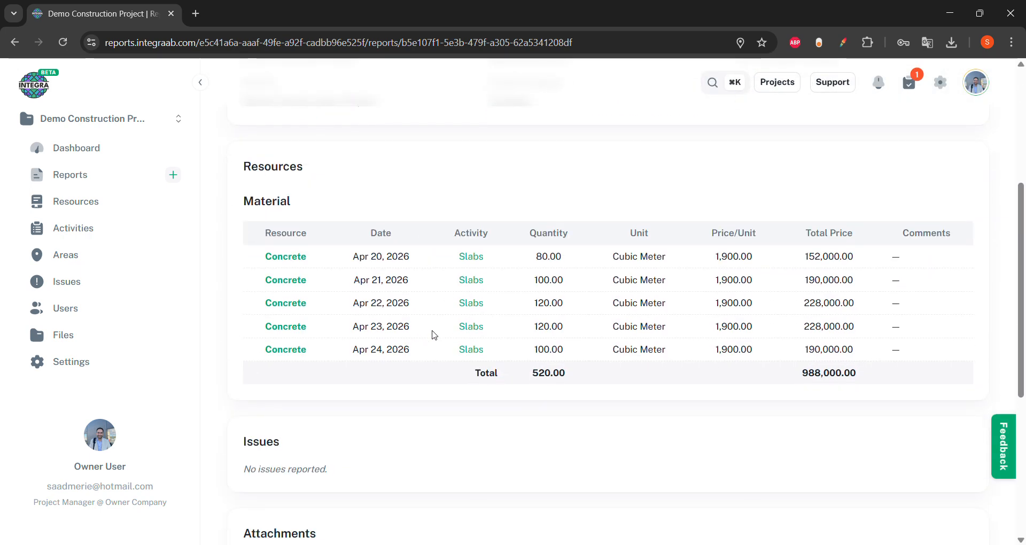
{"action": "scroll", "coordinate": [434, 335], "scroll_direction": "down", "scroll_amount": 1}
{"action": "scroll", "coordinate": [590, 347], "scroll_direction": "down", "scroll_amount": 5}
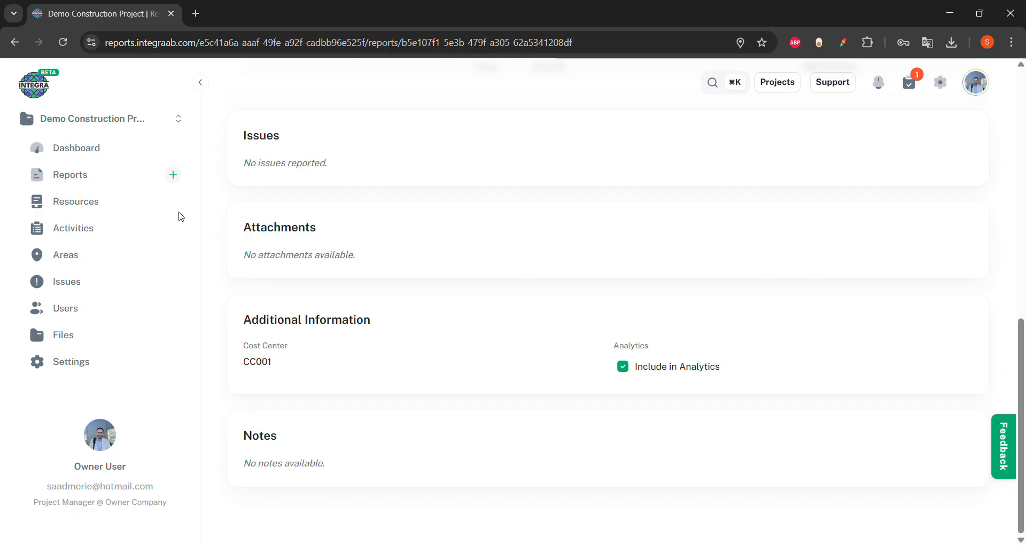
Return to the project's reports table and disable analytics for reports R0012, R0011, R0010 and R0009
{"action": "left_click", "coordinate": [109, 185]}
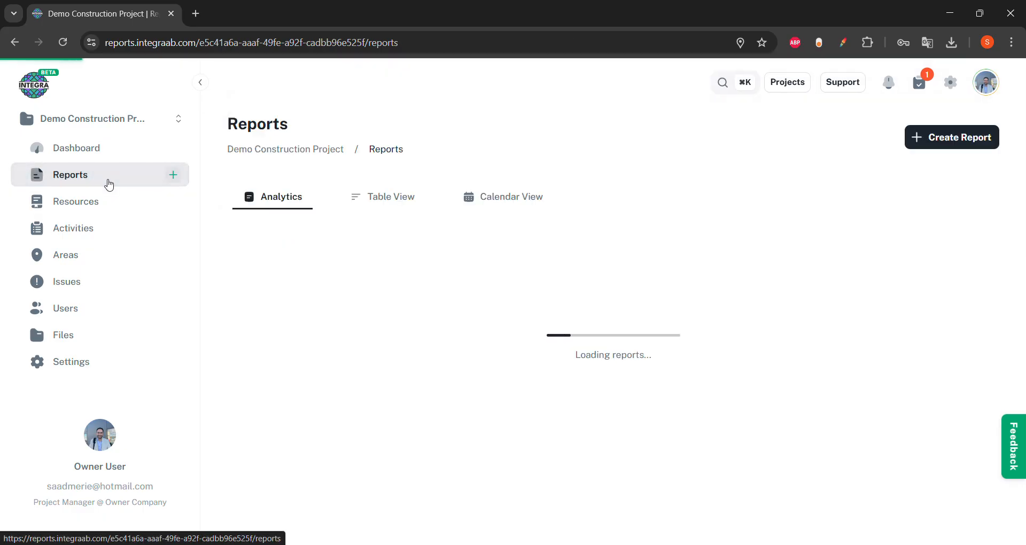
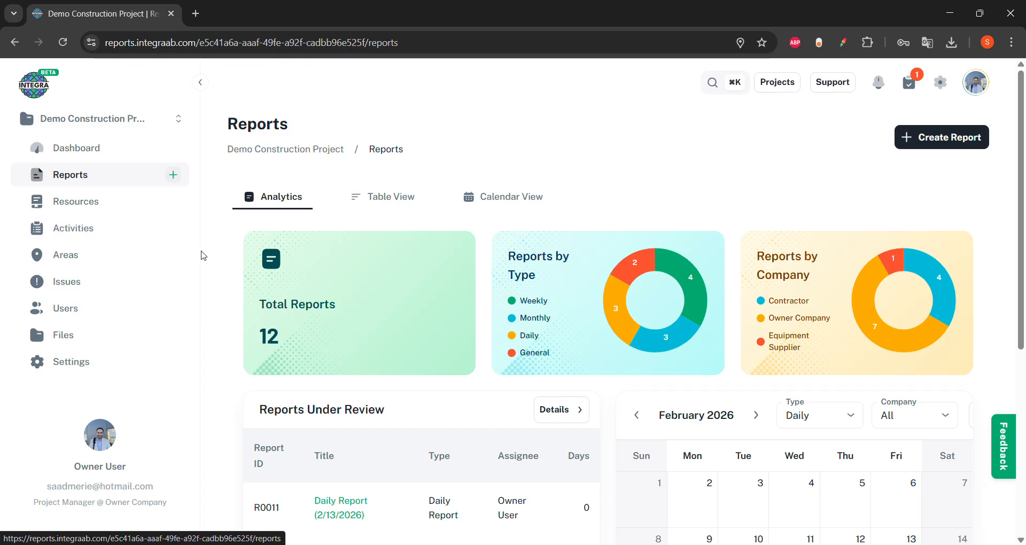
{"action": "left_click", "coordinate": [377, 205]}
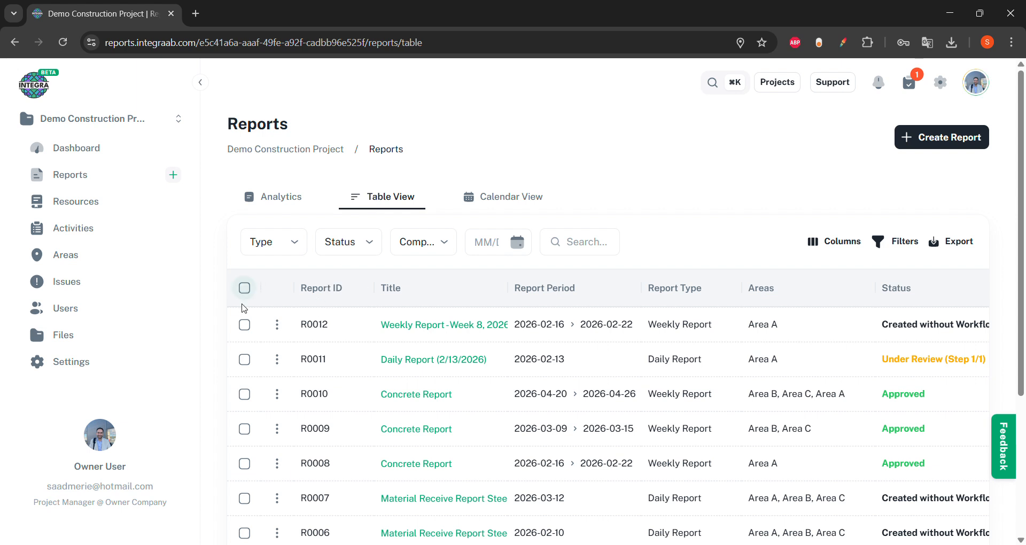
{"action": "left_click", "coordinate": [244, 325]}
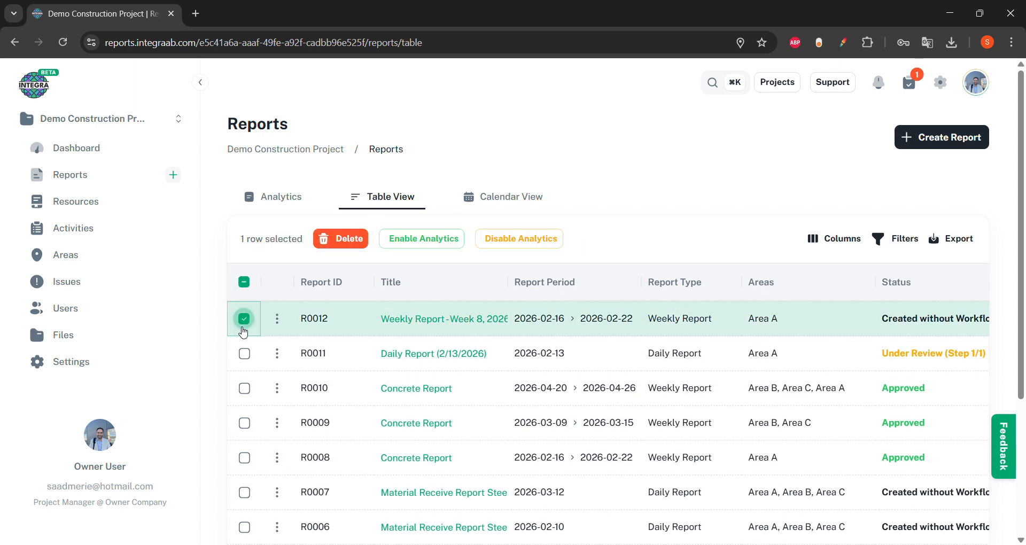
{"action": "left_click", "coordinate": [244, 354]}
{"action": "left_click", "coordinate": [244, 389]}
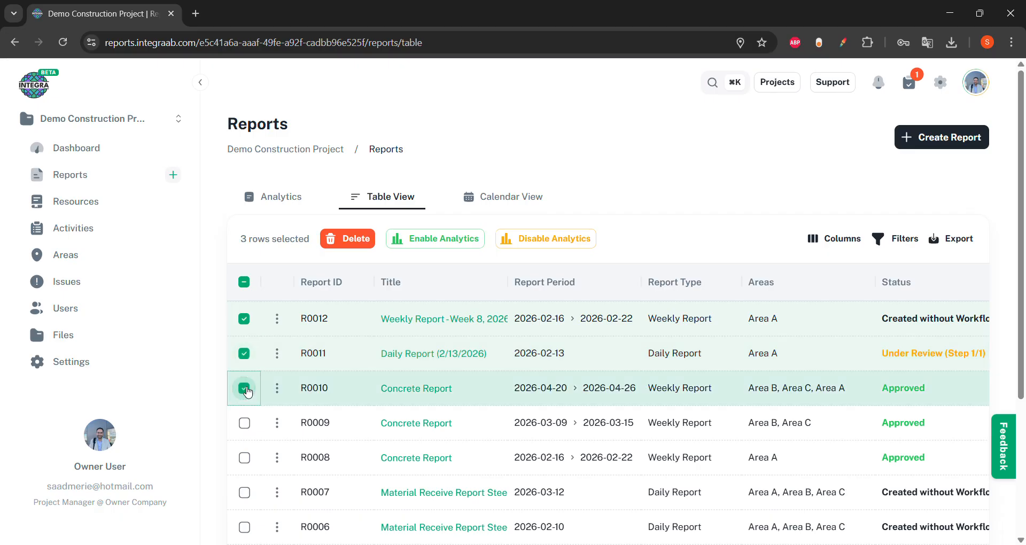
{"action": "left_click", "coordinate": [245, 423]}
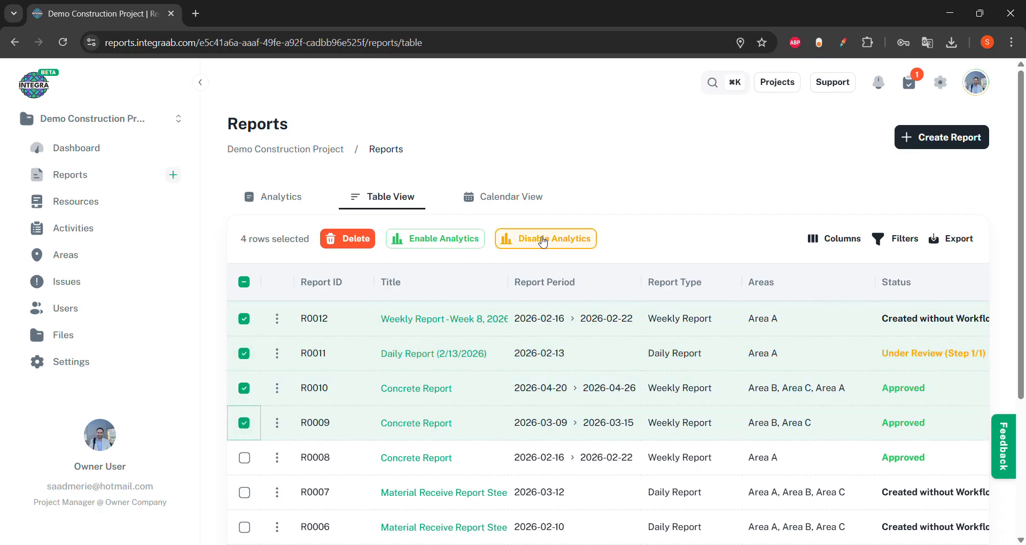
{"action": "left_click", "coordinate": [543, 239]}
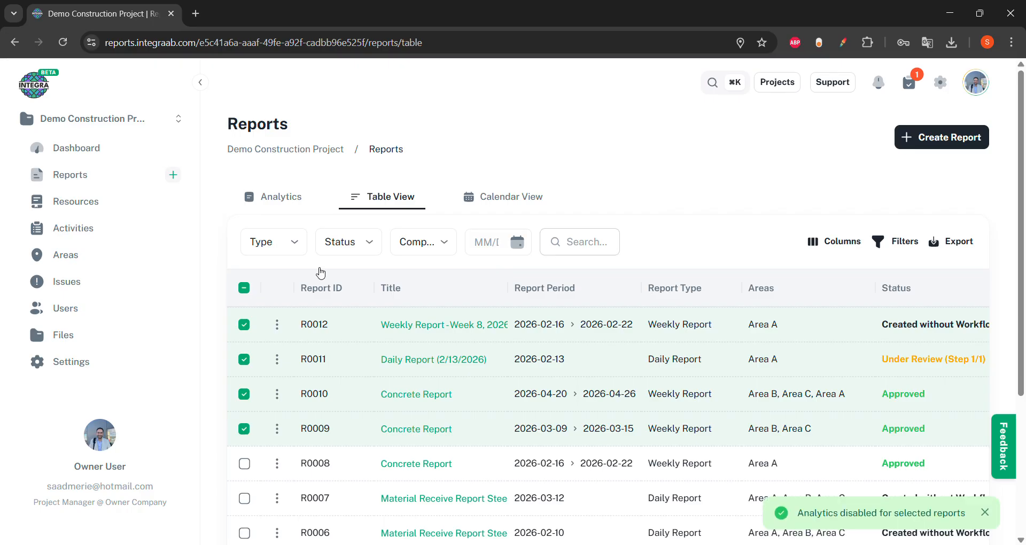
Select all reports in the table and enable analytics for them
{"action": "left_click", "coordinate": [243, 288]}
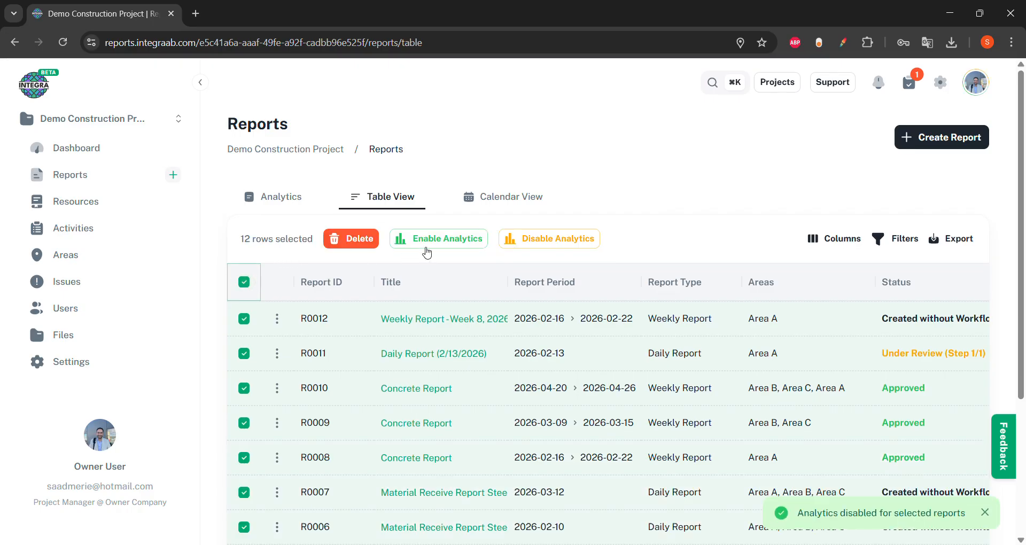
{"action": "left_click", "coordinate": [426, 250]}
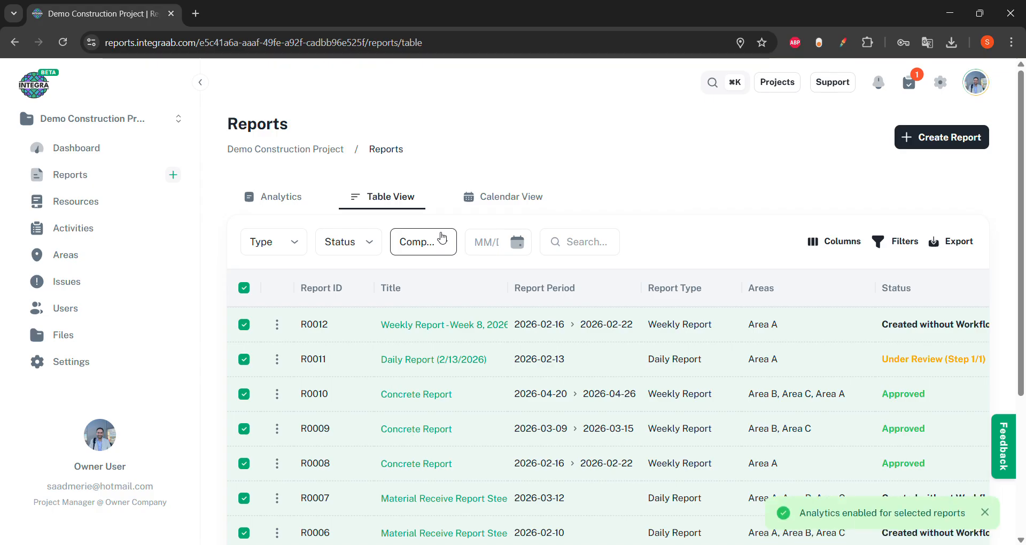
Show the reports as a calendar, look through the month, and filter it to the Daily Report type
{"action": "left_click", "coordinate": [486, 202]}
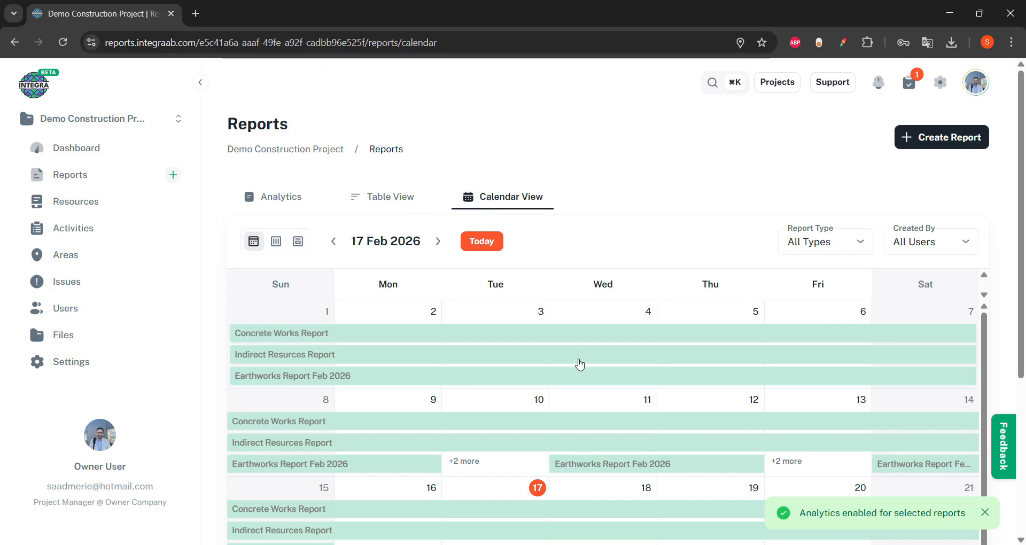
{"action": "scroll", "coordinate": [581, 368], "scroll_direction": "down", "scroll_amount": 2}
{"action": "scroll", "coordinate": [581, 369], "scroll_direction": "down", "scroll_amount": 1}
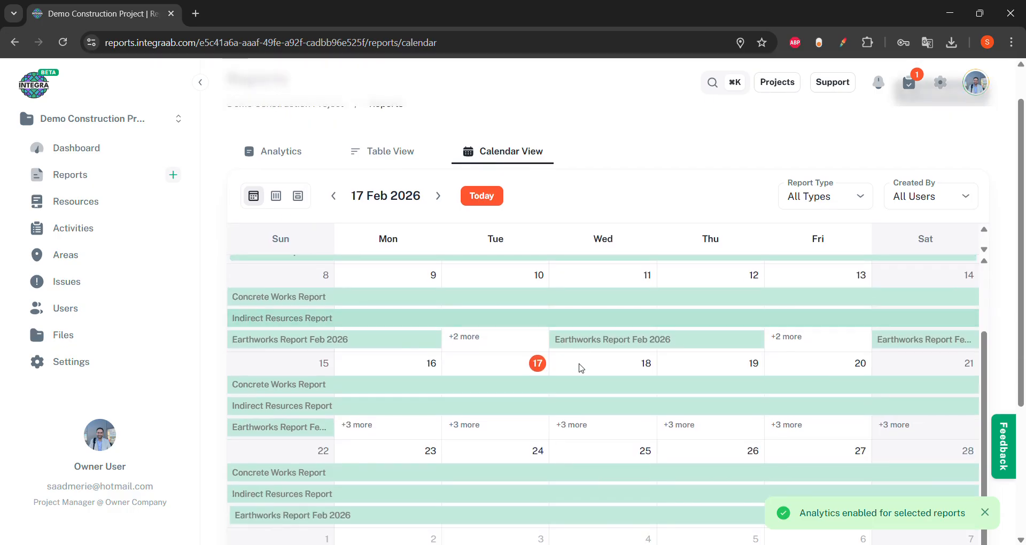
{"action": "scroll", "coordinate": [579, 366], "scroll_direction": "up", "scroll_amount": 3}
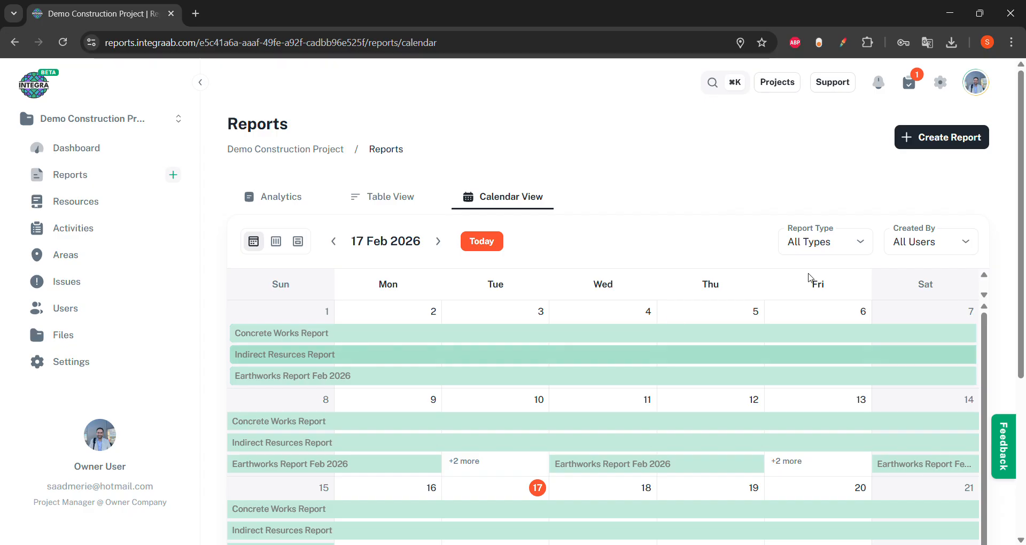
{"action": "left_click", "coordinate": [823, 250]}
{"action": "left_click", "coordinate": [820, 320]}
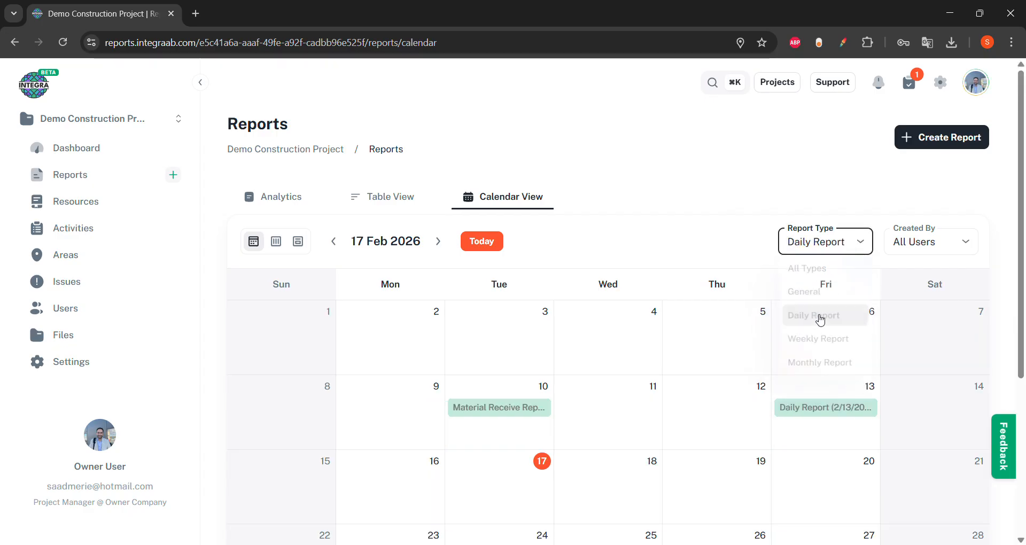
{"action": "scroll", "coordinate": [681, 225], "scroll_direction": "down", "scroll_amount": 2}
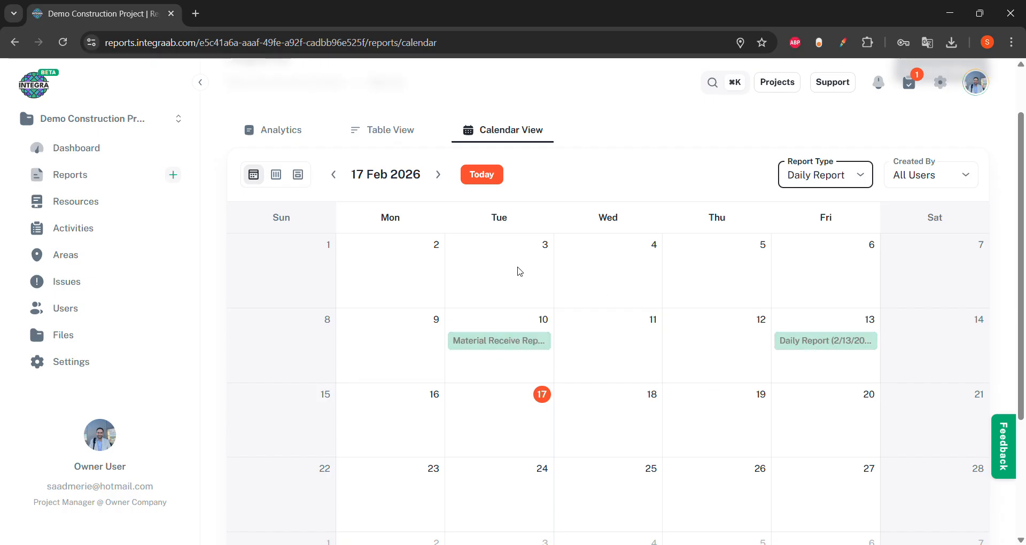
Browse the daily reports calendar forward through March 2026 and beyond, and return to February 2026
{"action": "left_click", "coordinate": [438, 175]}
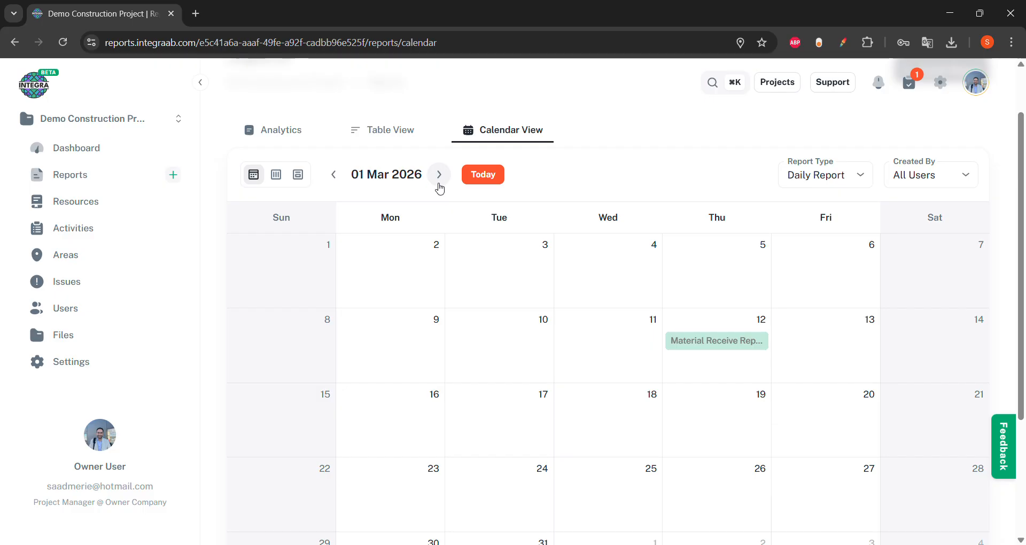
{"action": "left_click", "coordinate": [438, 177]}
{"action": "left_click", "coordinate": [335, 176]}
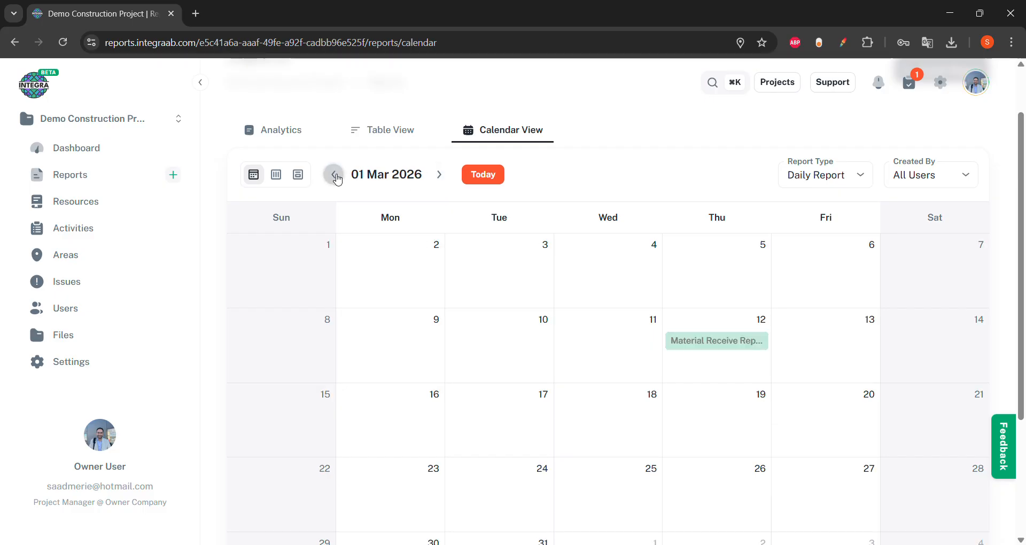
{"action": "left_click", "coordinate": [335, 176]}
{"action": "scroll", "coordinate": [350, 241], "scroll_direction": "up", "scroll_amount": 2}
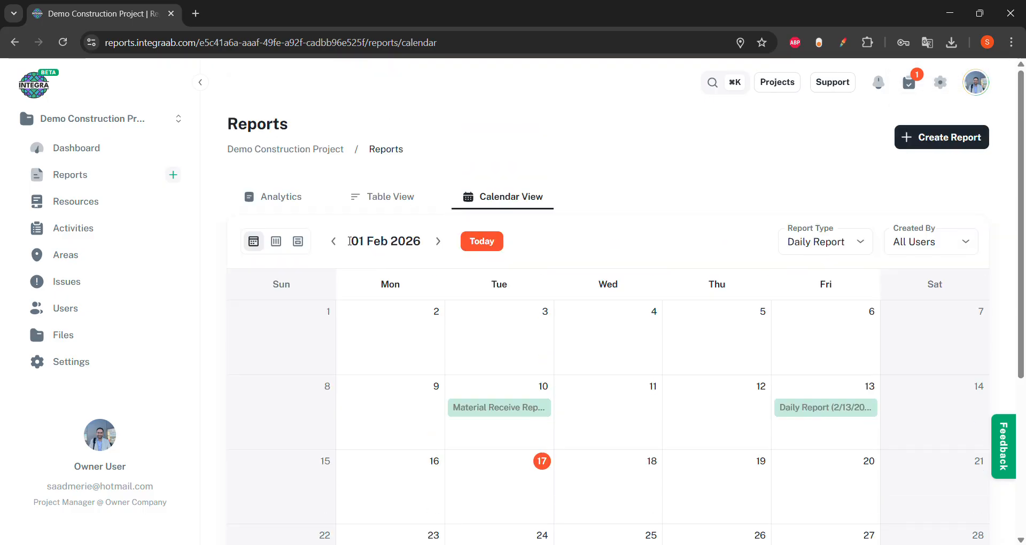
From the reports analytics, add the Reports by Type and Reports by Company charts to the project dashboard
{"action": "left_click", "coordinate": [278, 196]}
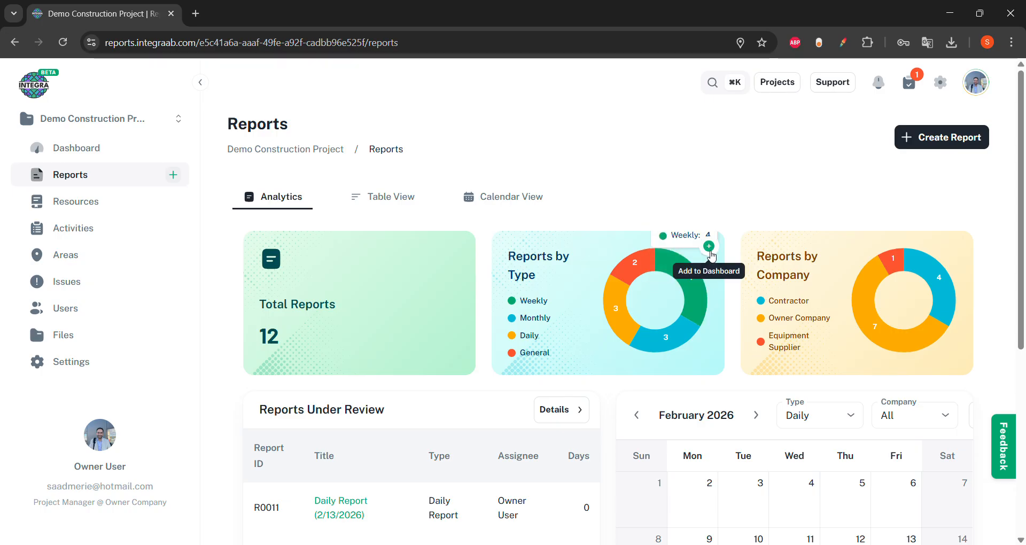
{"action": "left_click", "coordinate": [709, 247]}
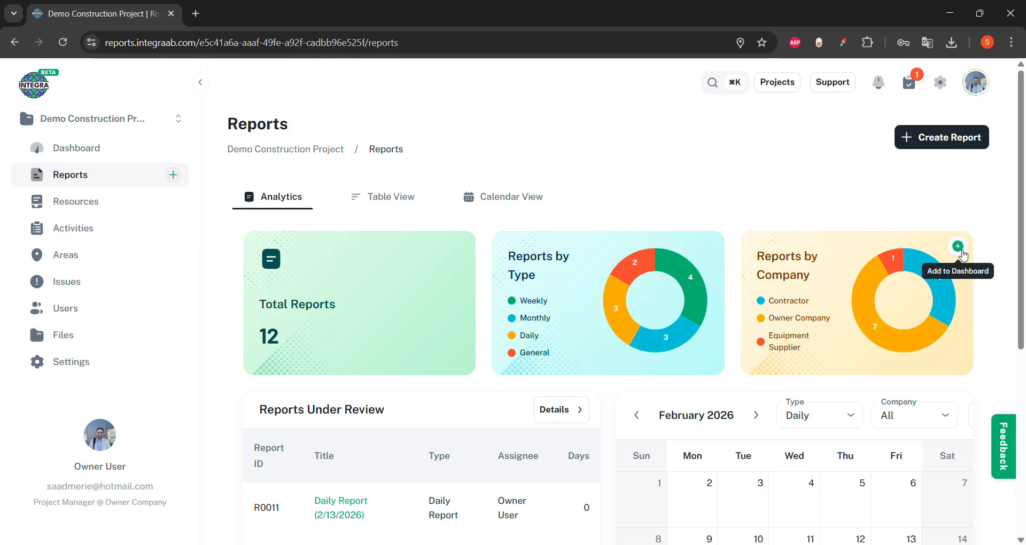
{"action": "left_click", "coordinate": [958, 248]}
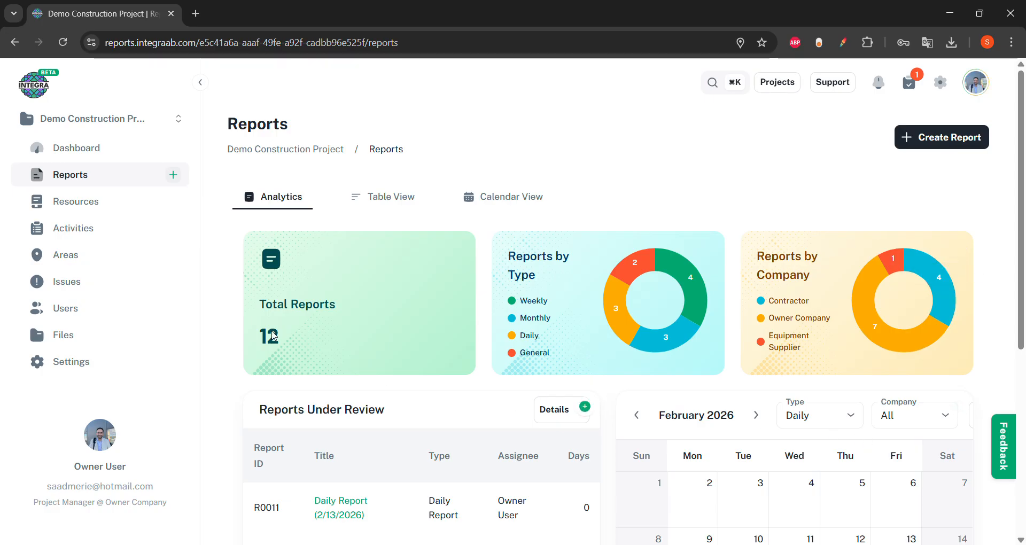
Open the project dashboard, reset its layout to the default, and look through the widgets
{"action": "left_click", "coordinate": [106, 158]}
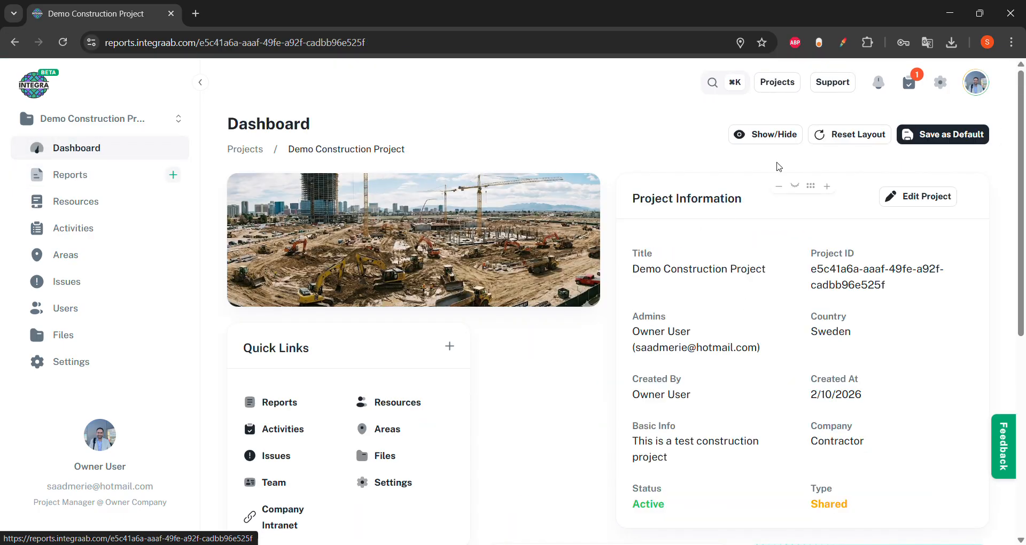
{"action": "left_click", "coordinate": [852, 137]}
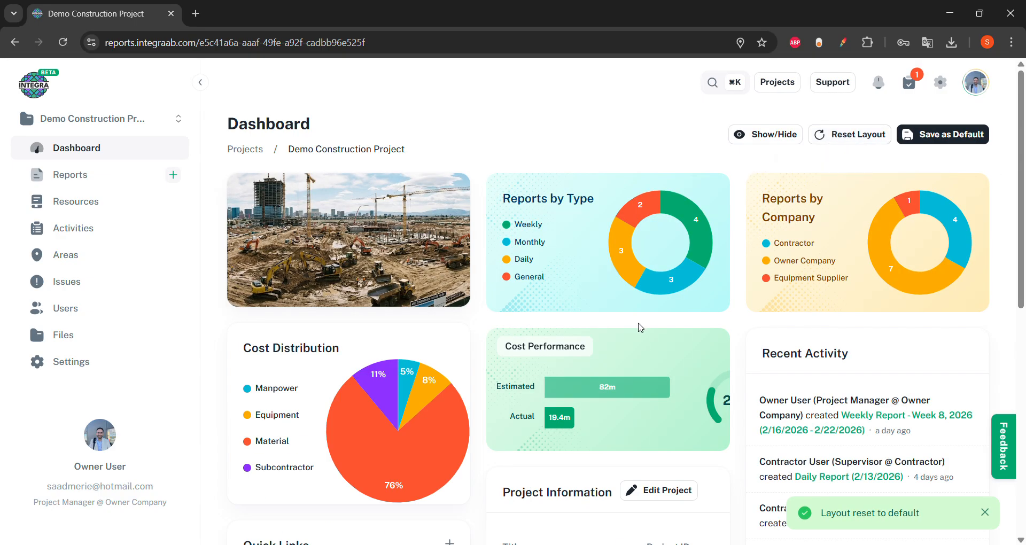
{"action": "scroll", "coordinate": [730, 323], "scroll_direction": "down", "scroll_amount": 8}
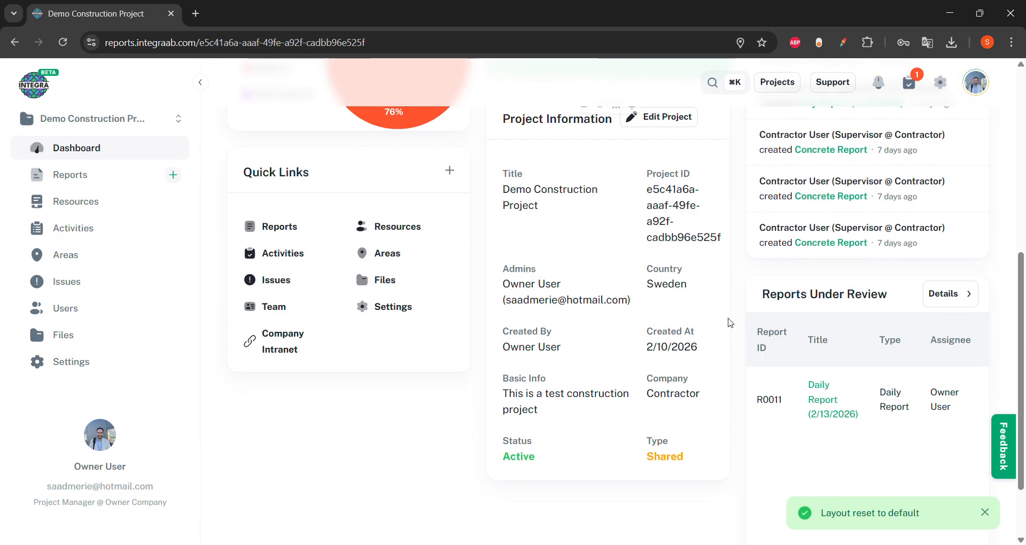
{"action": "scroll", "coordinate": [730, 323], "scroll_direction": "up", "scroll_amount": 8}
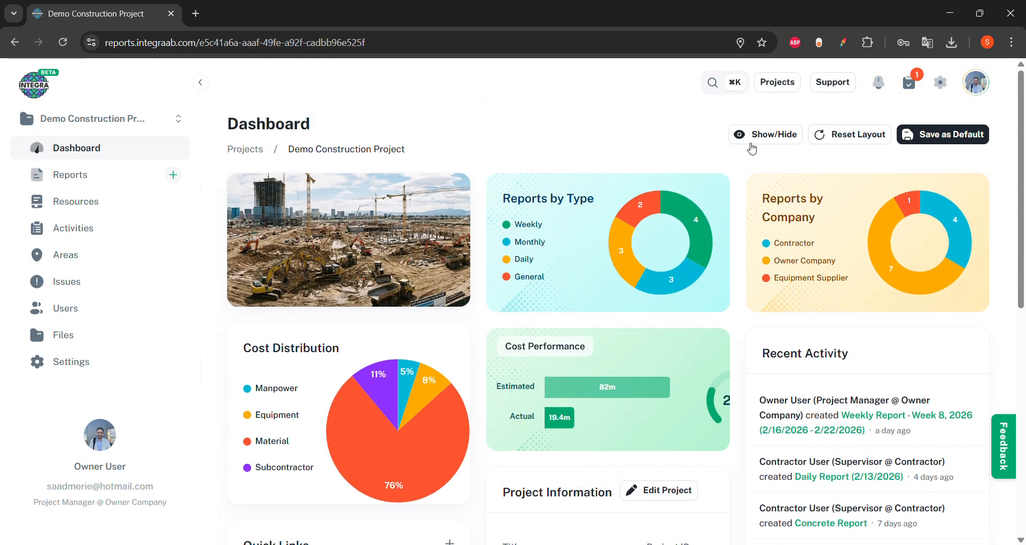
Make the hidden Manpower Cost widget visible on the dashboard
{"action": "left_click", "coordinate": [756, 138]}
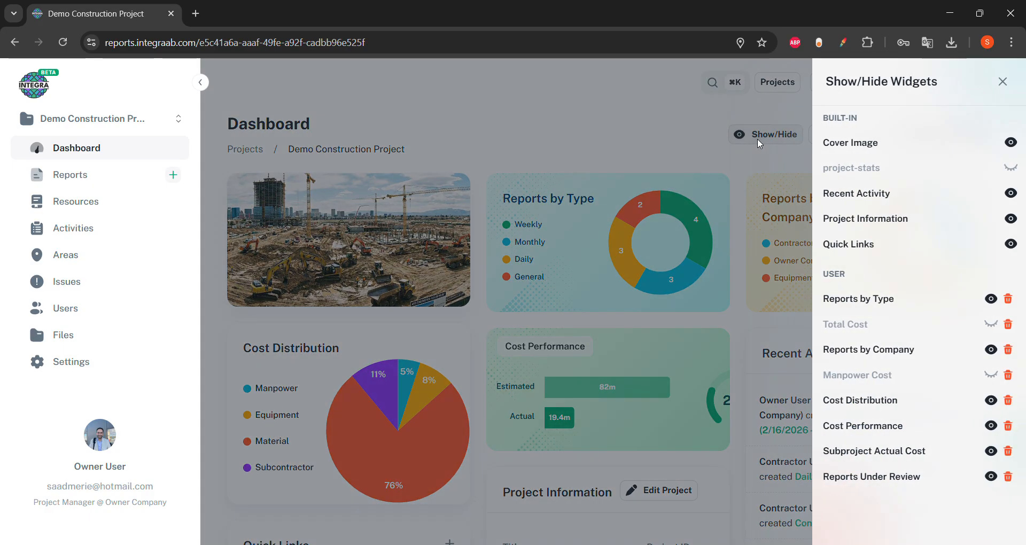
{"action": "left_click", "coordinate": [992, 376]}
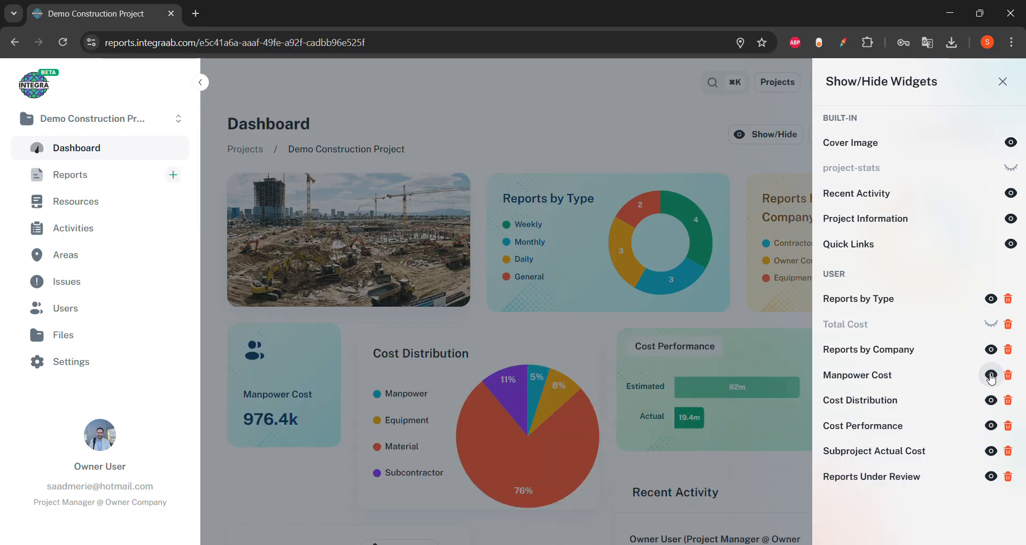
{"action": "left_click", "coordinate": [618, 109]}
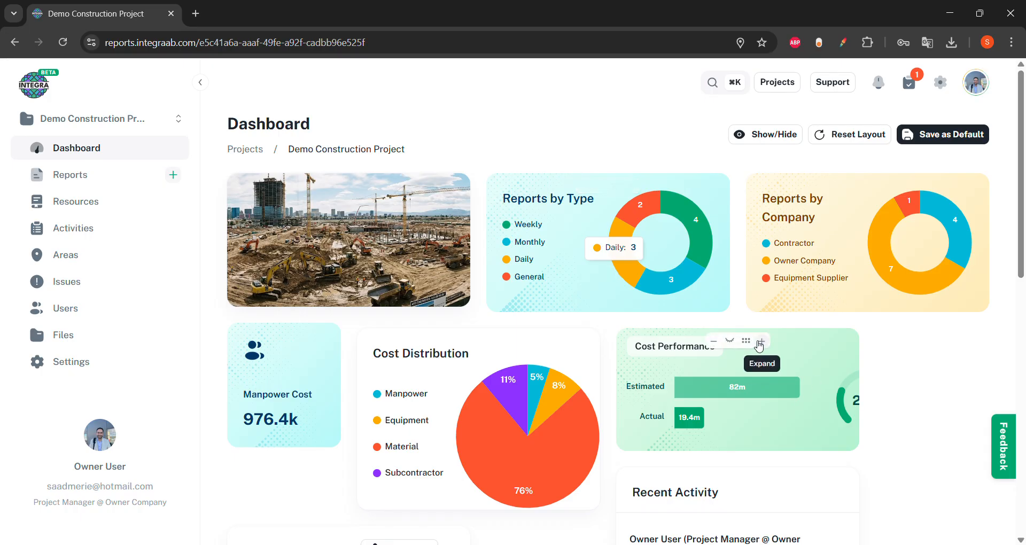
Widen the Cost Performance and Manpower Cost widgets, and move Manpower Cost above Reports by Type
{"action": "left_click", "coordinate": [761, 342]}
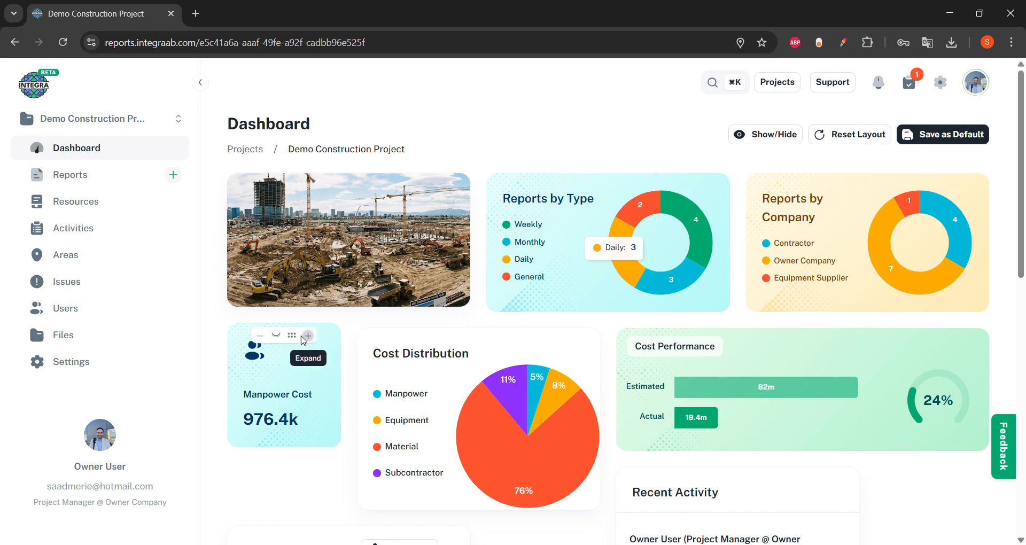
{"action": "left_click", "coordinate": [316, 336]}
{"action": "left_click_drag", "start_coordinate": [353, 333], "coordinate": [628, 228]}
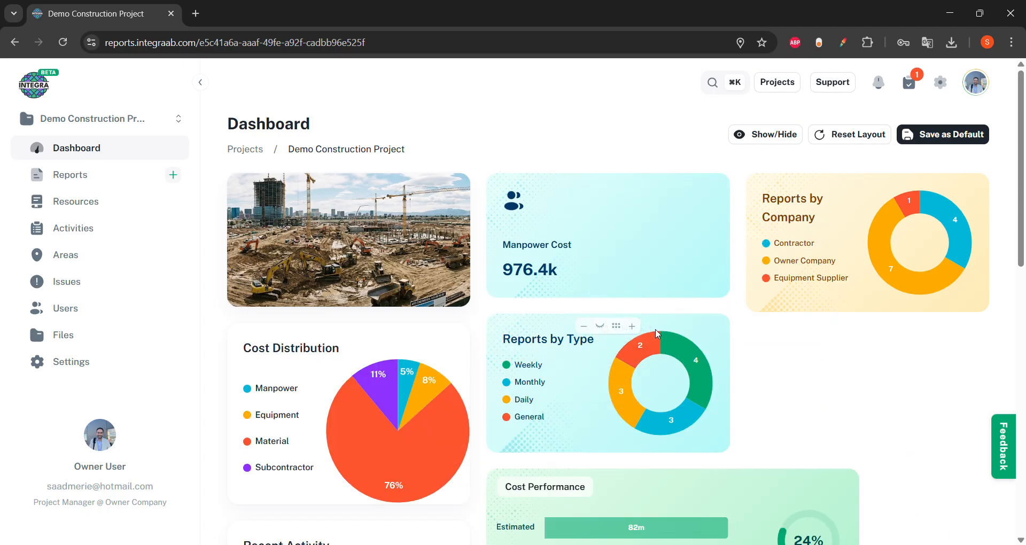
Widen the Reports by Type, cover image and Reports by Company widgets on the dashboard
{"action": "left_click", "coordinate": [636, 331]}
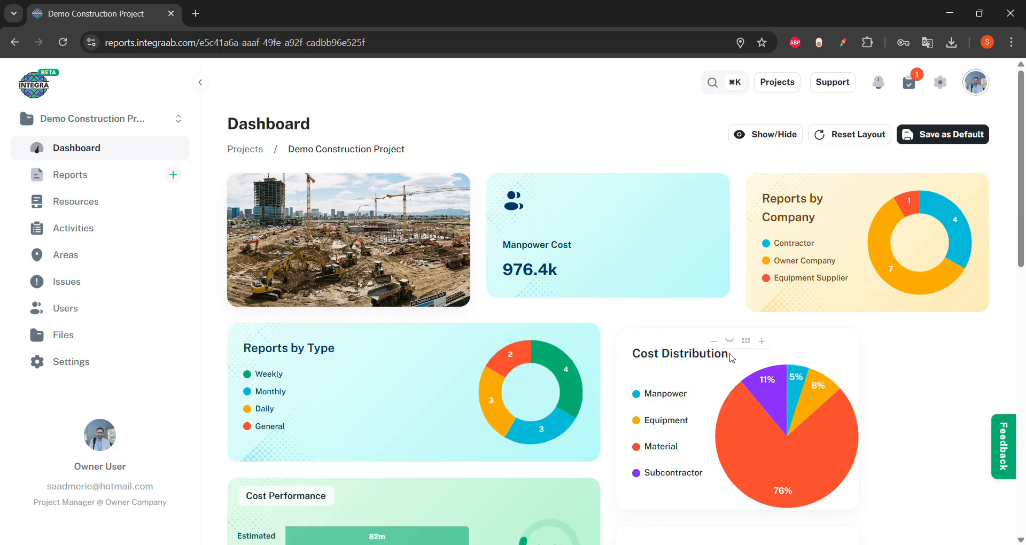
{"action": "scroll", "coordinate": [759, 385], "scroll_direction": "down", "scroll_amount": 2}
{"action": "scroll", "coordinate": [570, 289], "scroll_direction": "up", "scroll_amount": 2}
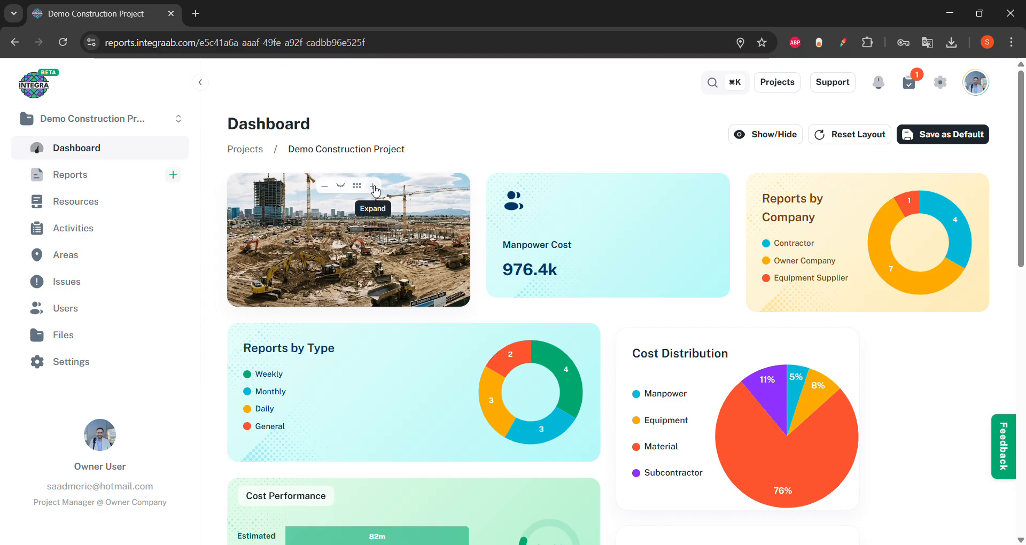
{"action": "left_click", "coordinate": [373, 186]}
{"action": "left_click", "coordinate": [438, 186]}
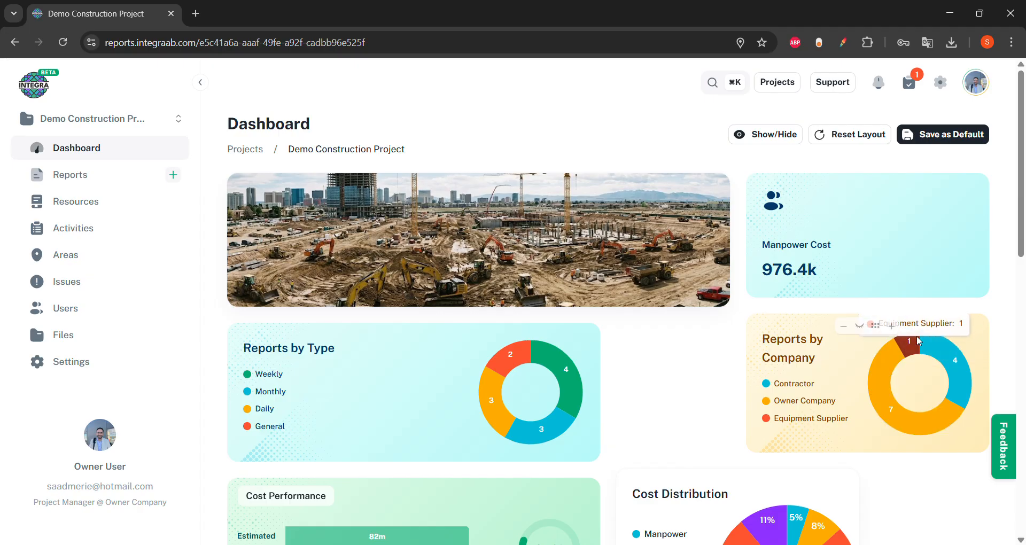
{"action": "left_click", "coordinate": [895, 326]}
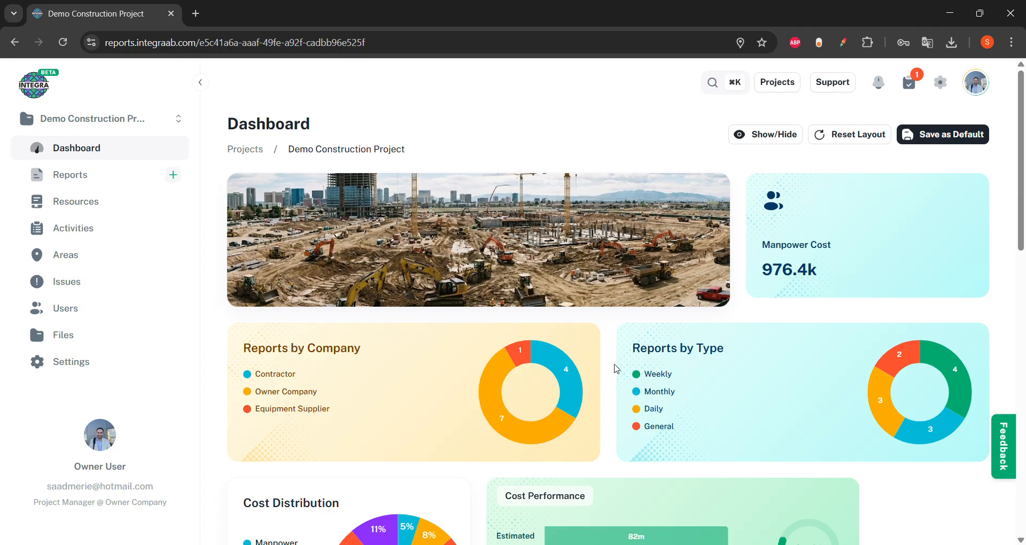
{"action": "scroll", "coordinate": [616, 369], "scroll_direction": "down", "scroll_amount": 2}
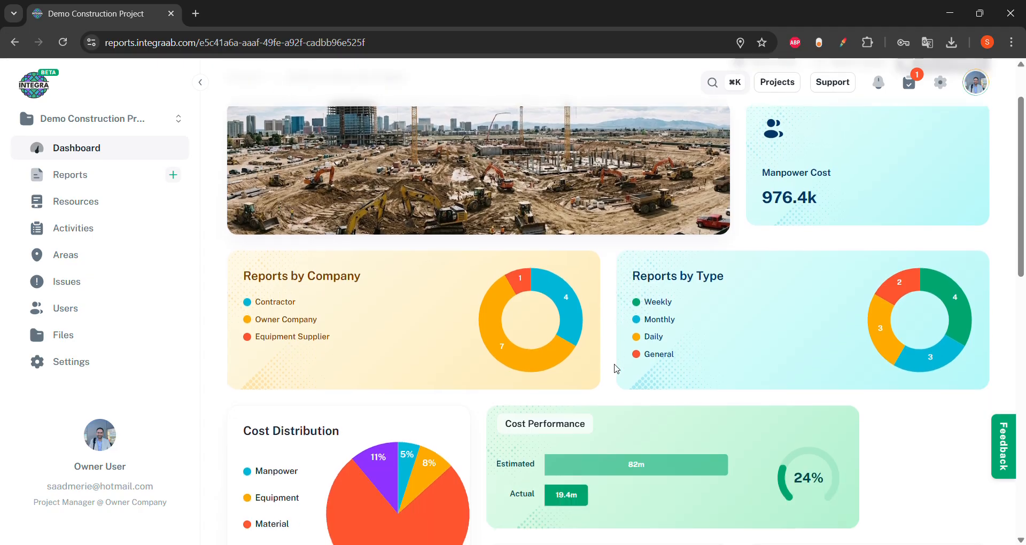
{"action": "scroll", "coordinate": [616, 369], "scroll_direction": "up", "scroll_amount": 2}
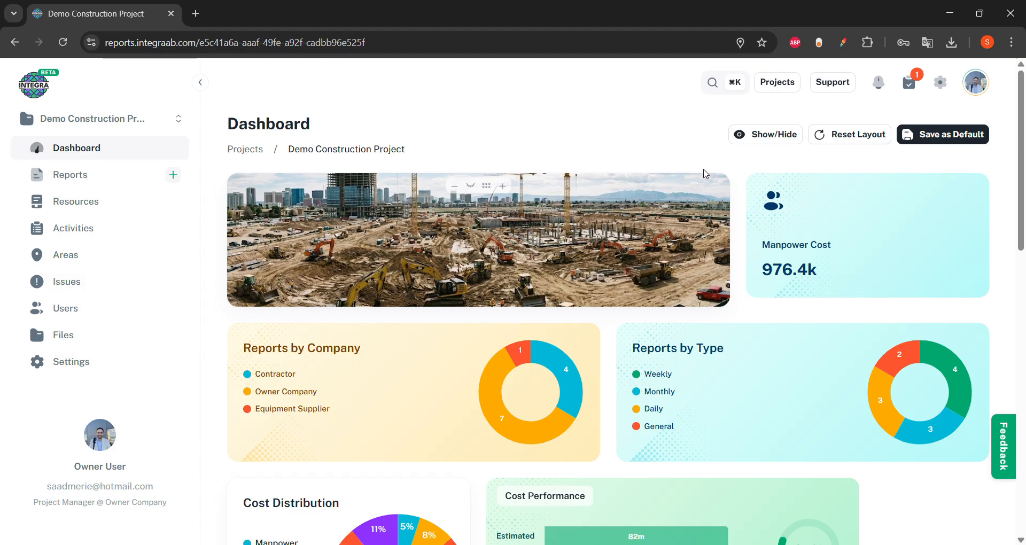
Hide the Quick Links and Project Information widgets, and check the resulting dashboard layout
{"action": "left_click", "coordinate": [755, 138]}
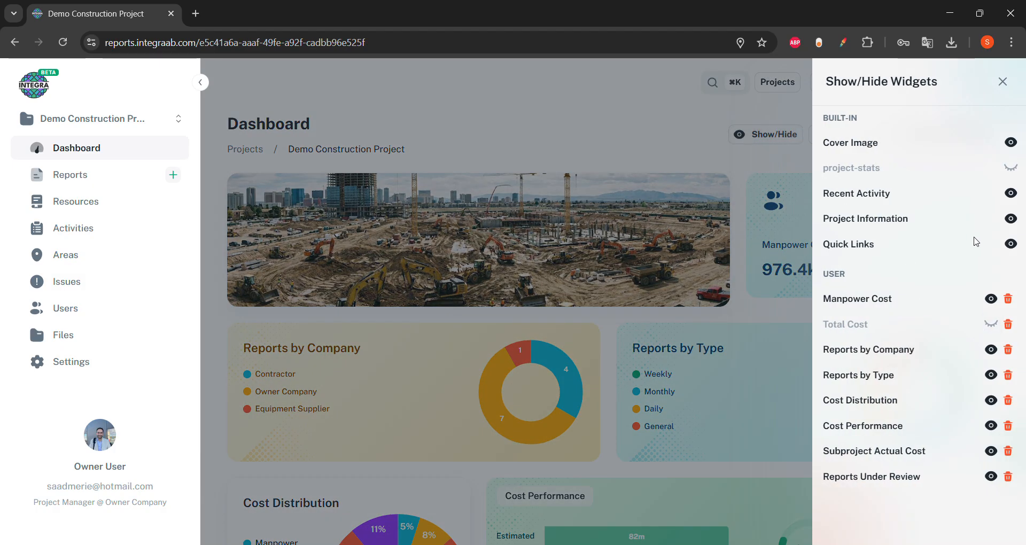
{"action": "left_click", "coordinate": [1011, 245]}
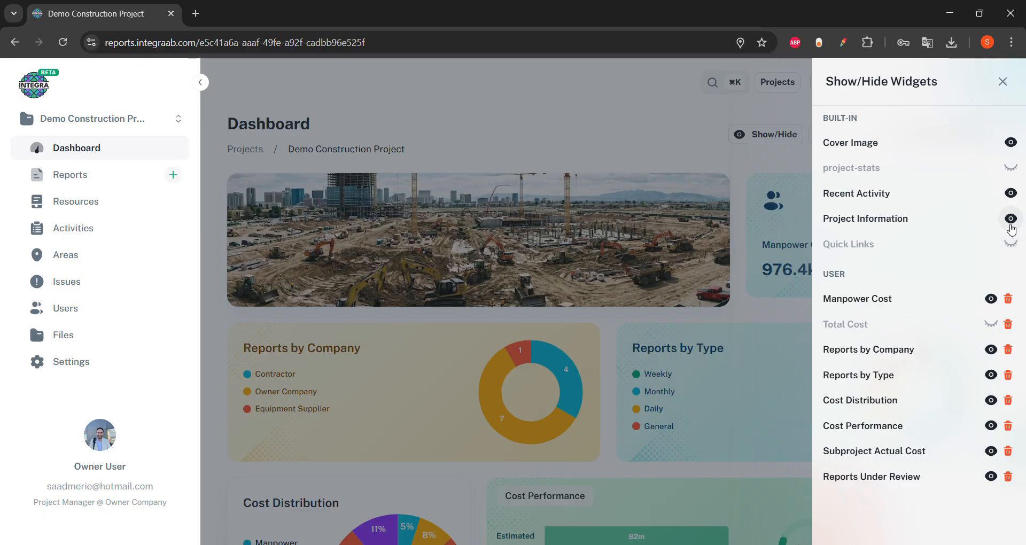
{"action": "left_click", "coordinate": [1010, 219]}
{"action": "left_click", "coordinate": [660, 158]}
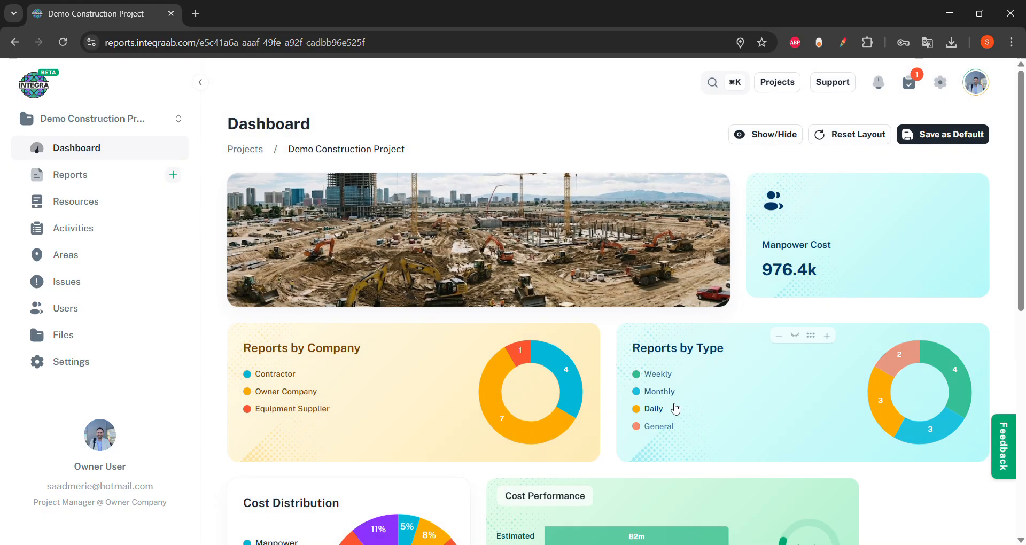
{"action": "scroll", "coordinate": [675, 407], "scroll_direction": "down", "scroll_amount": 8}
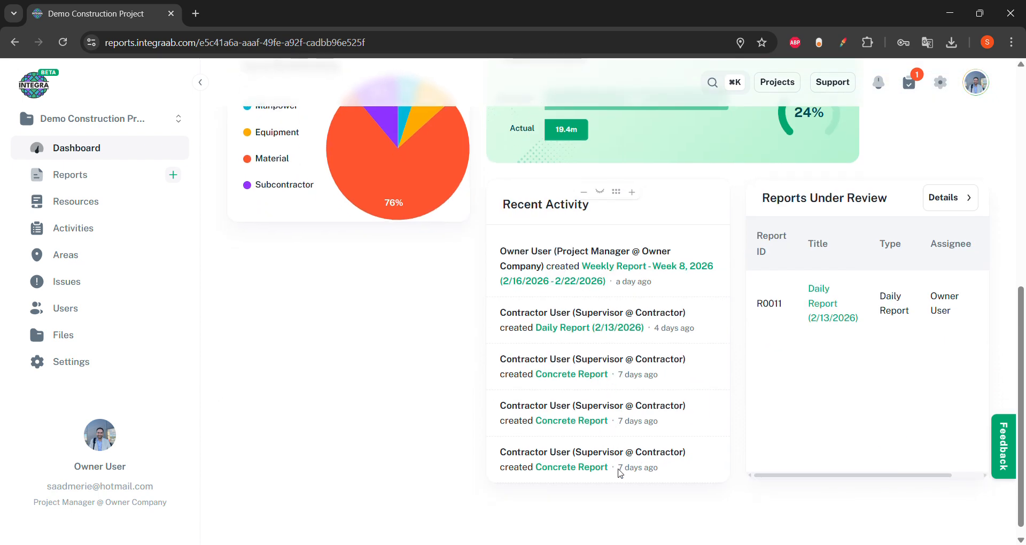
{"action": "scroll", "coordinate": [620, 474], "scroll_direction": "up", "scroll_amount": 8}
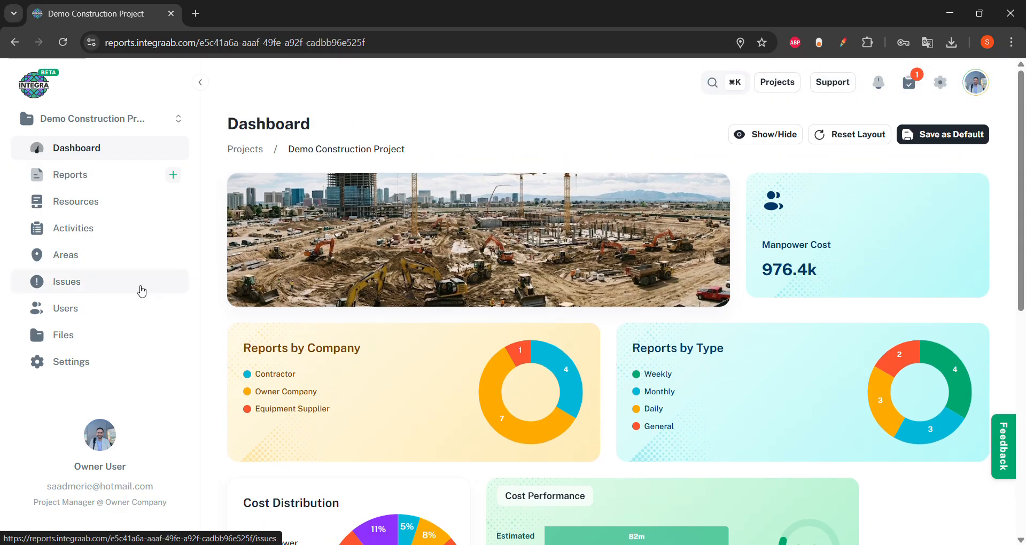
Look over the project's files, and open the Week 8, 2026 weekly report from the reports table
{"action": "left_click", "coordinate": [116, 337]}
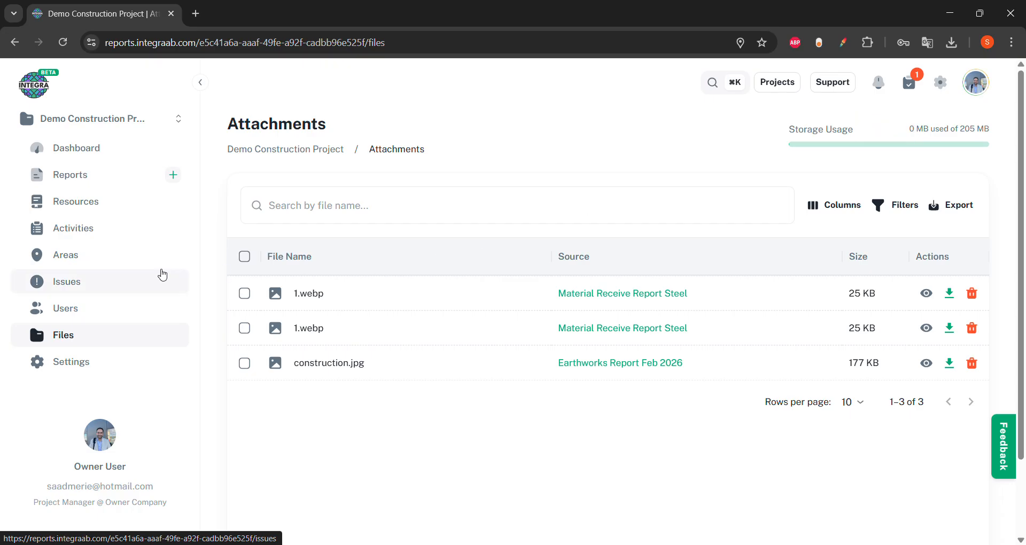
{"action": "left_click", "coordinate": [115, 186]}
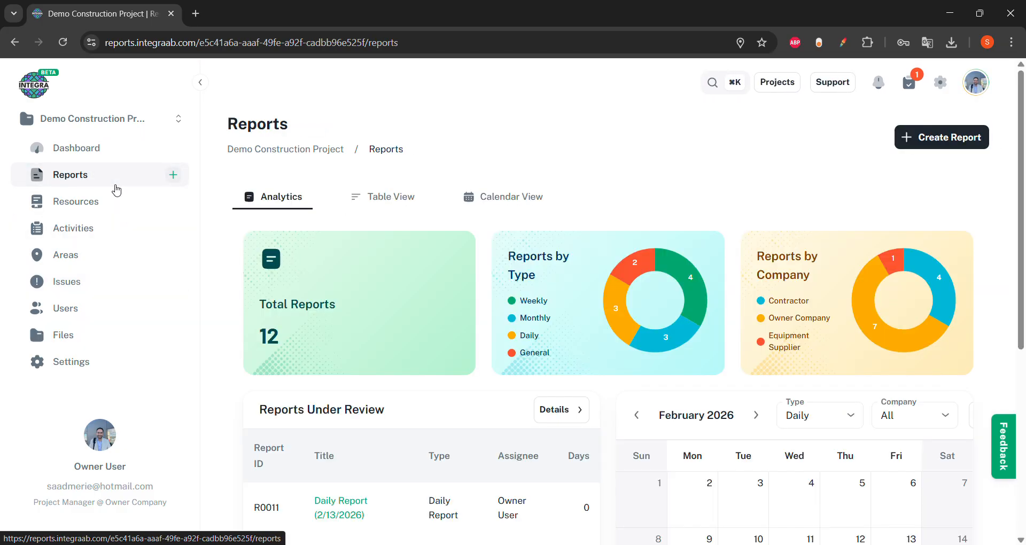
{"action": "left_click", "coordinate": [371, 198]}
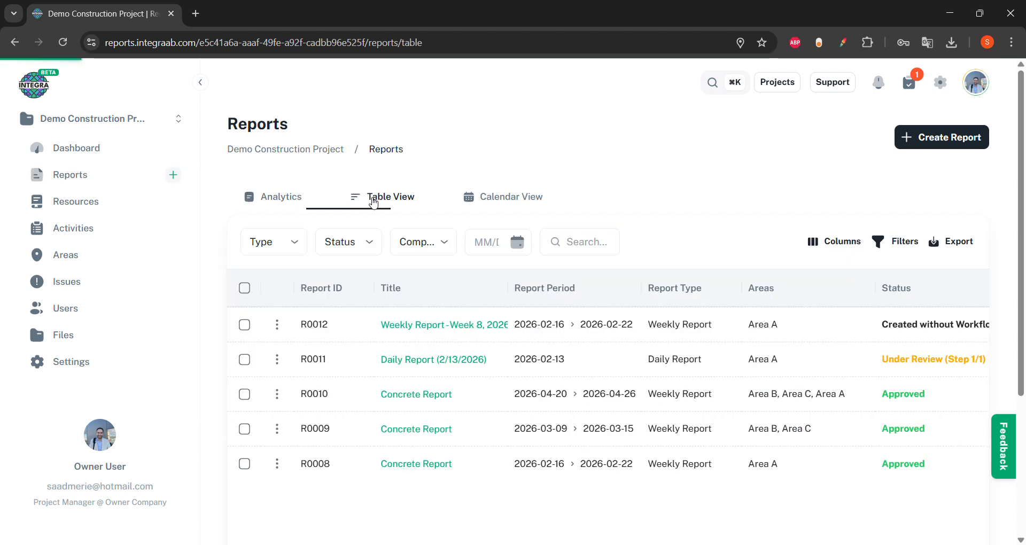
{"action": "left_click", "coordinate": [465, 325]}
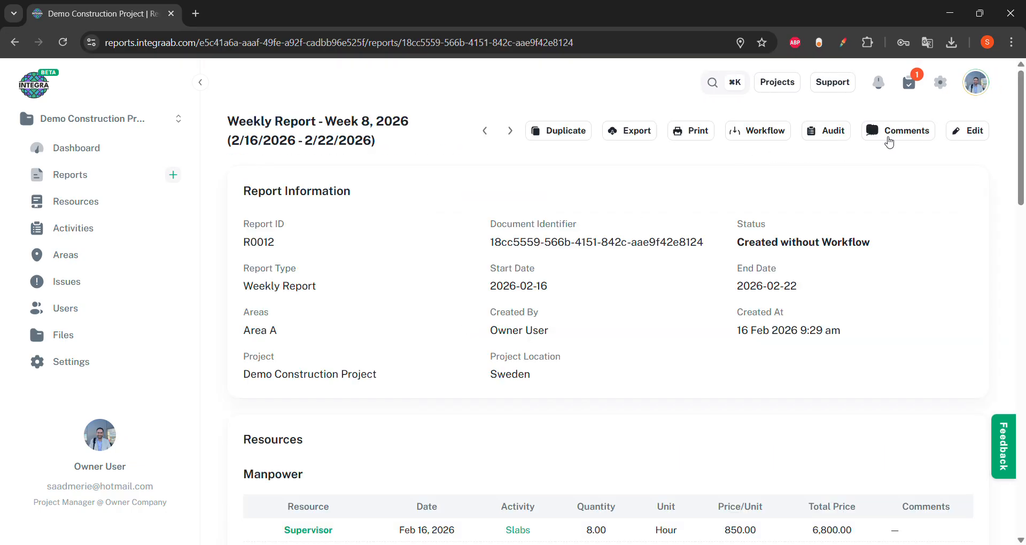
Post the comment "Test comment" on the weekly report
{"action": "left_click", "coordinate": [888, 139]}
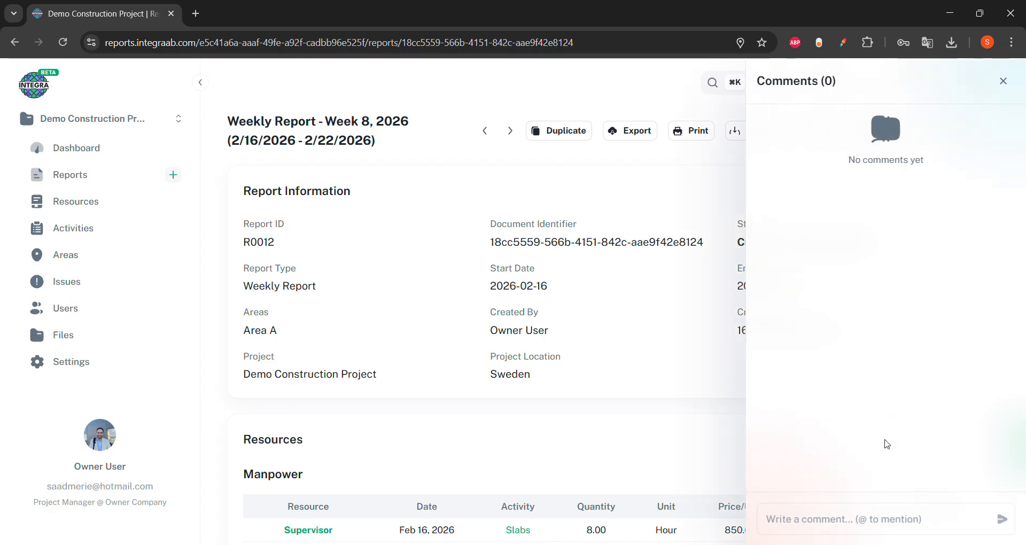
{"action": "left_click", "coordinate": [872, 510]}
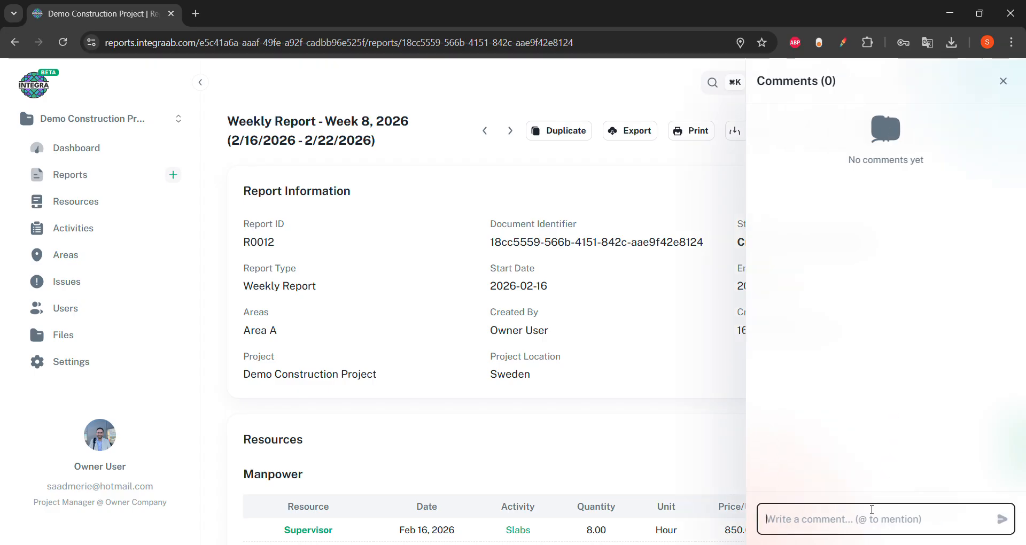
{"action": "type", "text": "Tr"}
{"action": "type", "text": "est"}
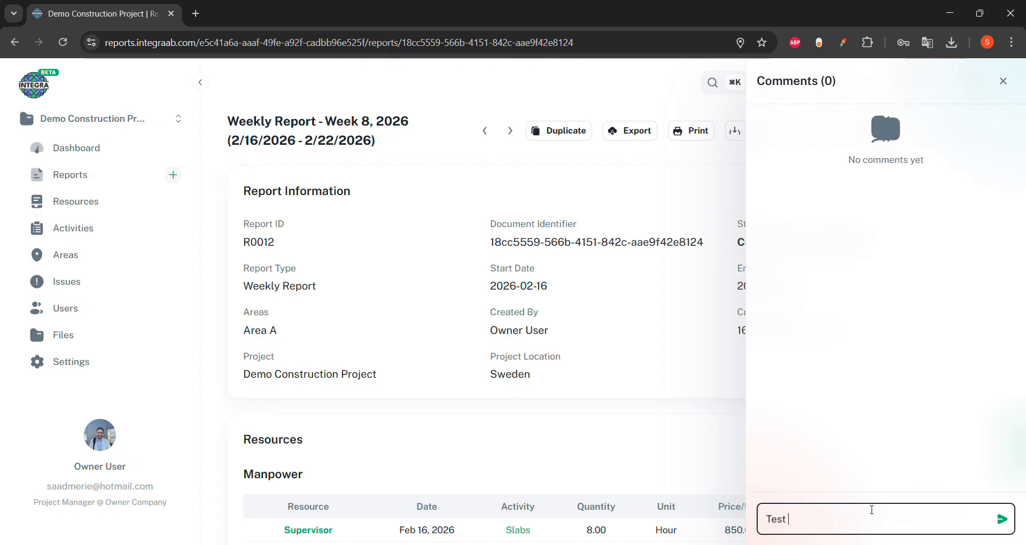
{"action": "type", "text": " comment"}
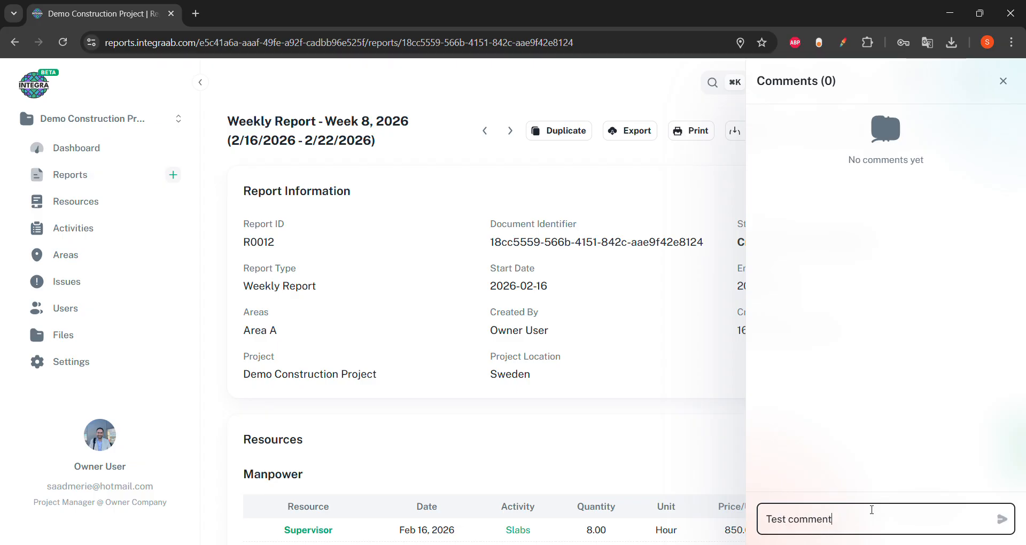
{"action": "key", "text": "Return"}
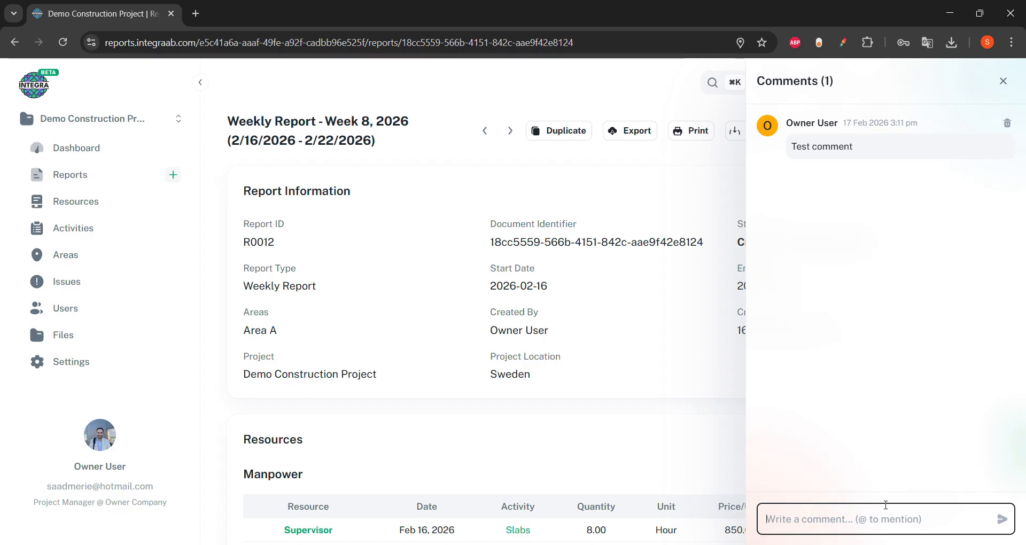
Post a second comment mentioning the contractor's user with the text "can you fix this please", and close the comments
{"action": "type", "text": "@"}
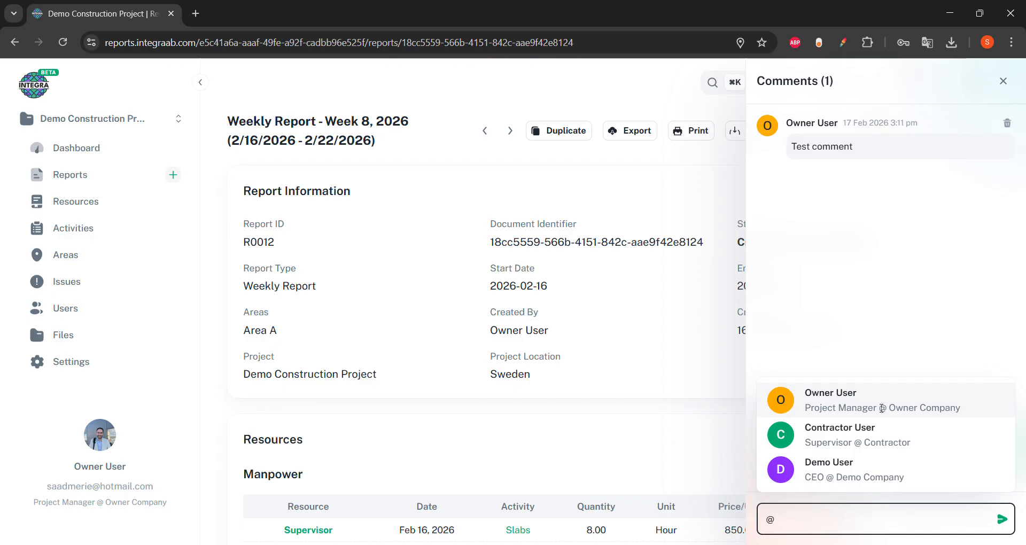
{"action": "left_click", "coordinate": [876, 438]}
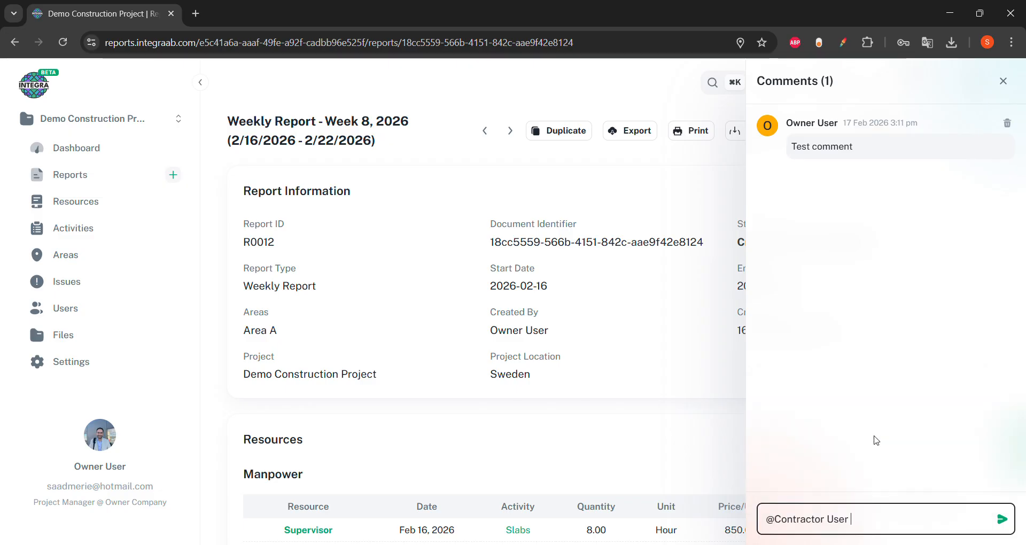
{"action": "type", "text": "can you fix "}
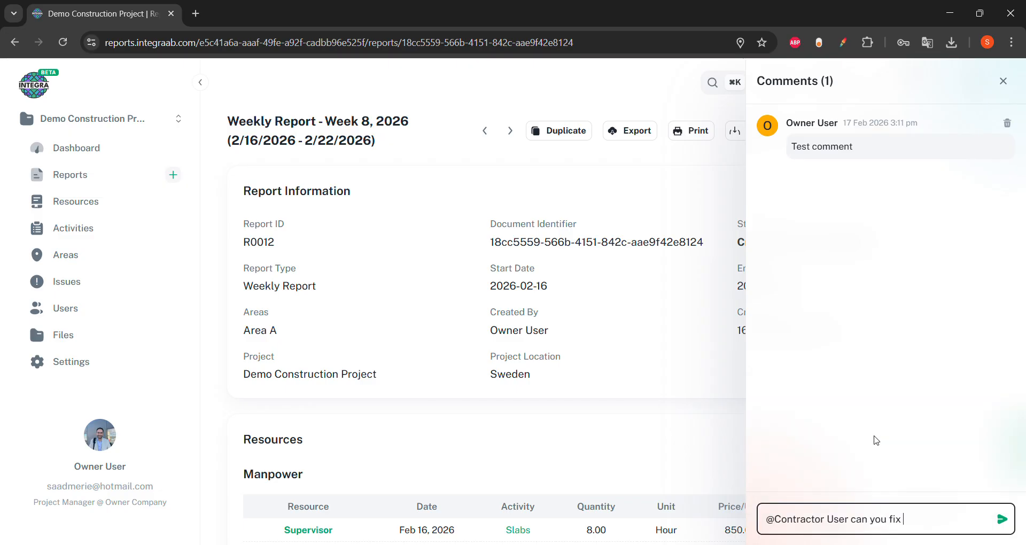
{"action": "type", "text": "this pleas"}
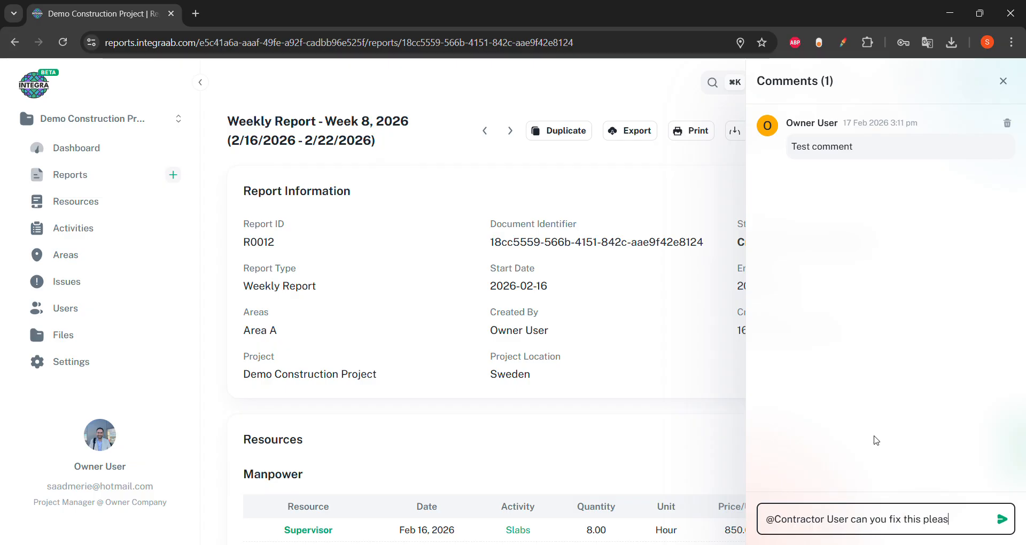
{"action": "type", "text": "e"}
{"action": "key", "text": "Return"}
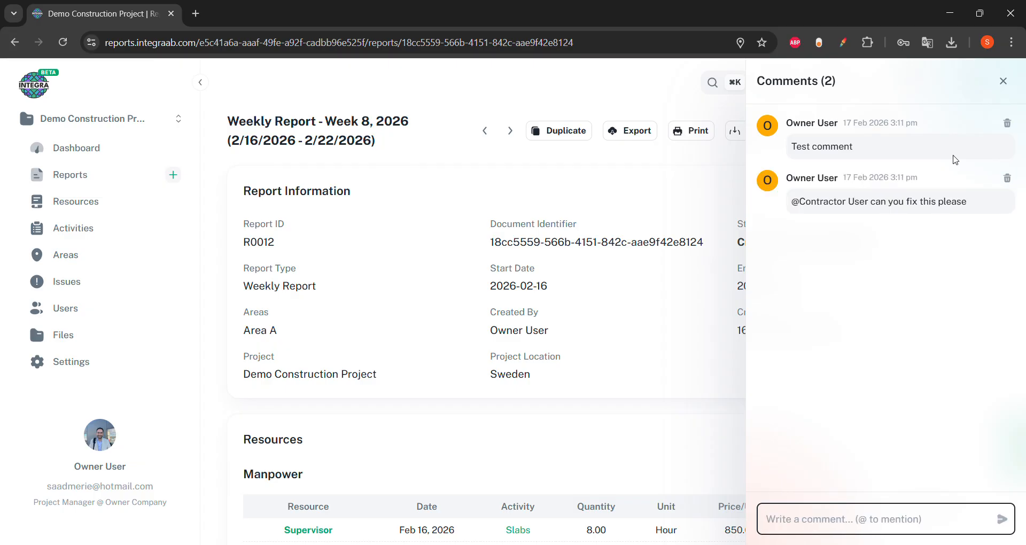
{"action": "left_click", "coordinate": [1005, 81]}
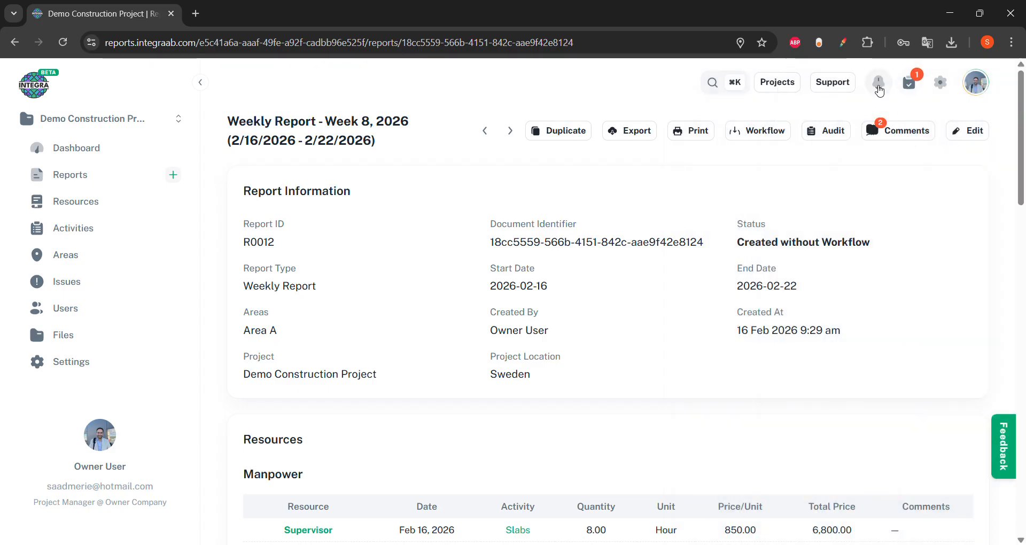
Look through the notifications, and open the "No water at site" issue from the project's issues
{"action": "left_click", "coordinate": [883, 83]}
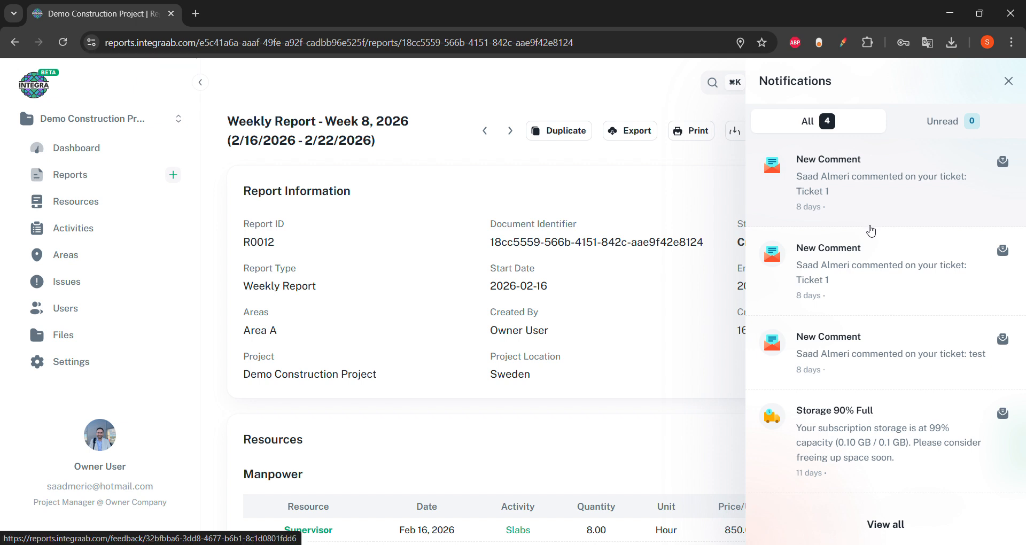
{"action": "left_click", "coordinate": [664, 102]}
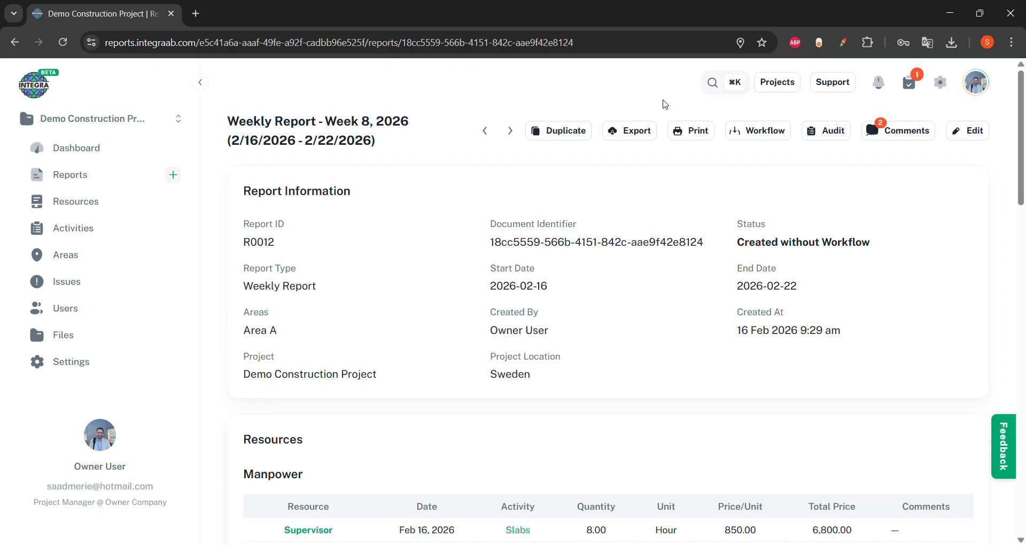
{"action": "left_click", "coordinate": [142, 292]}
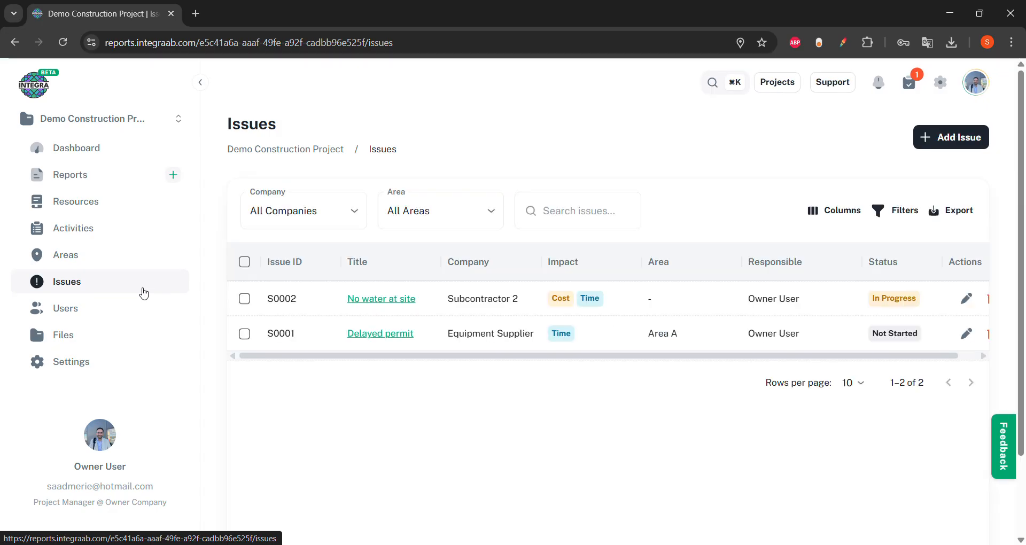
{"action": "left_click", "coordinate": [403, 300]}
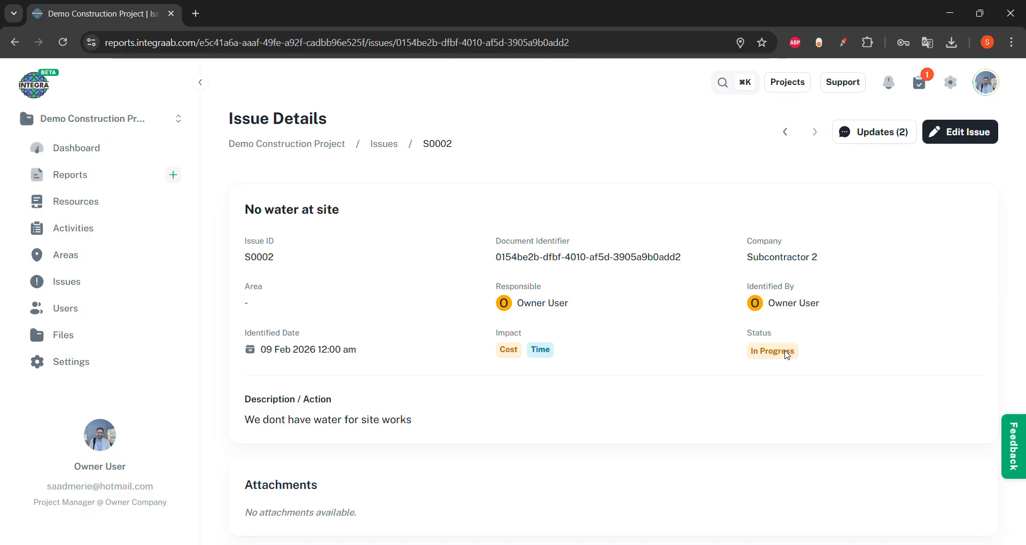
Review the updates on the "No water at site" issue, and open the weekly report linked from its update
{"action": "left_click", "coordinate": [877, 132]}
{"action": "left_click", "coordinate": [829, 340]}
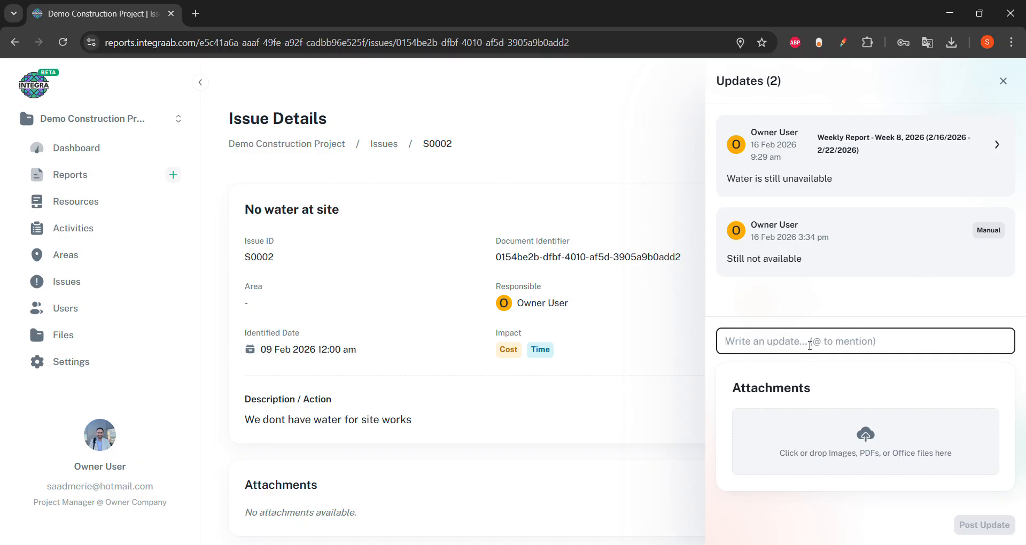
{"action": "left_click", "coordinate": [853, 145]}
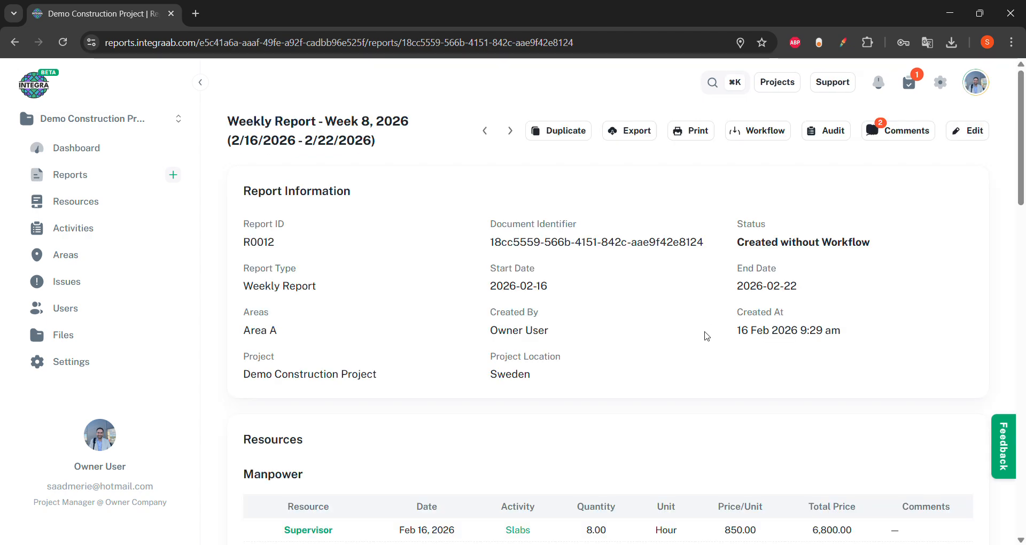
Review the weekly report down to its Issues section, and open its workflow history
{"action": "scroll", "coordinate": [707, 336], "scroll_direction": "down", "scroll_amount": 20}
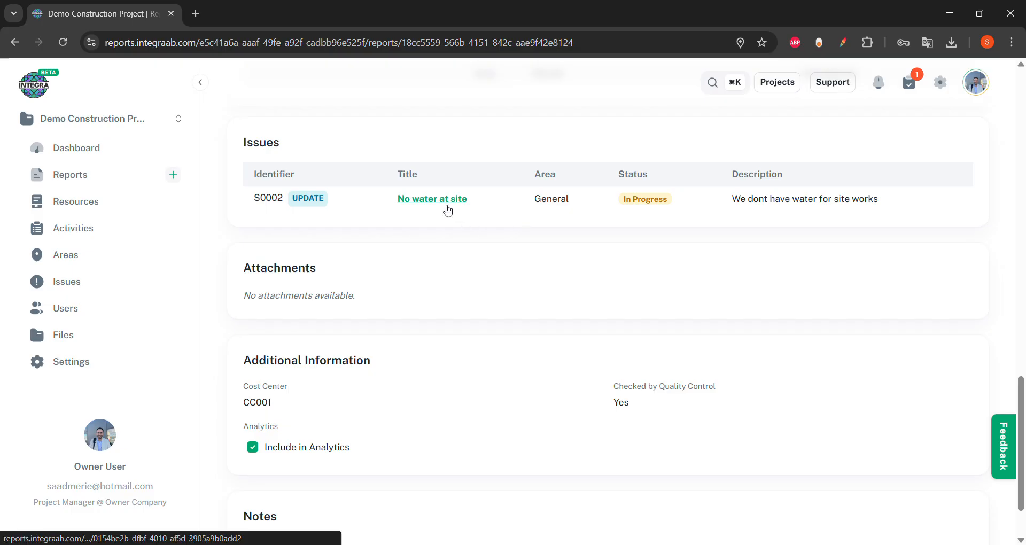
{"action": "scroll", "coordinate": [516, 269], "scroll_direction": "up", "scroll_amount": 2}
{"action": "scroll", "coordinate": [516, 269], "scroll_direction": "up", "scroll_amount": 15}
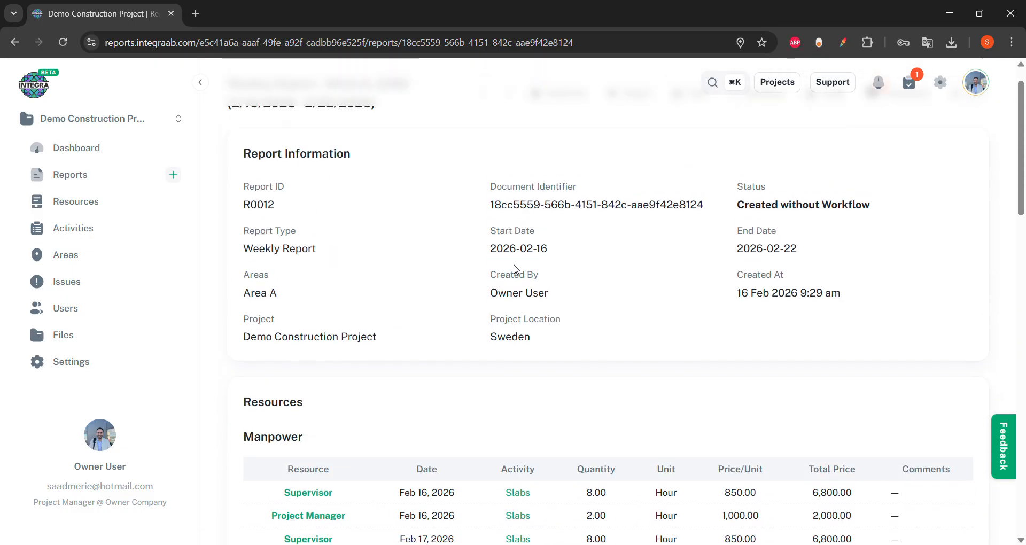
{"action": "left_click", "coordinate": [757, 137]}
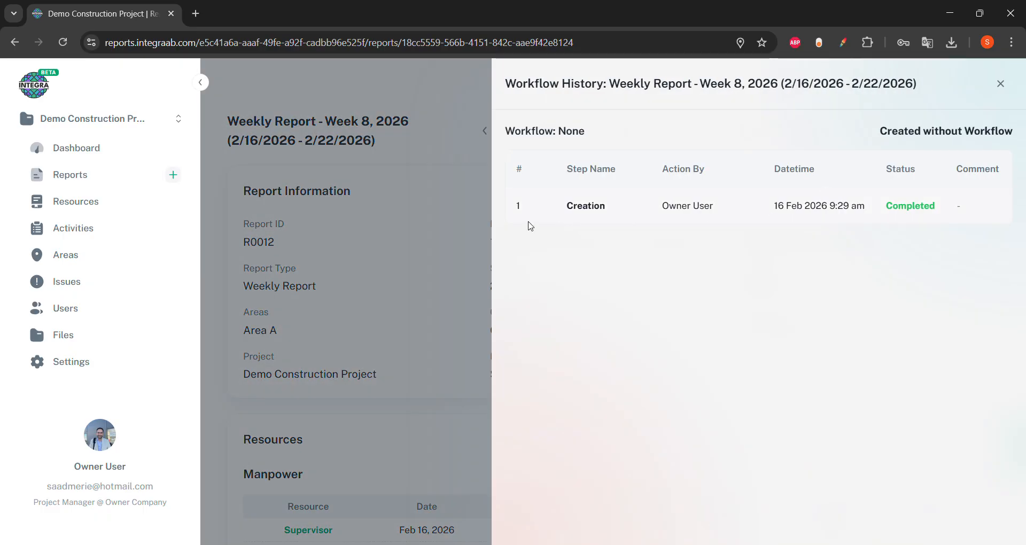
Close the workflow history and open the project's resource analytics
{"action": "left_click", "coordinate": [457, 226]}
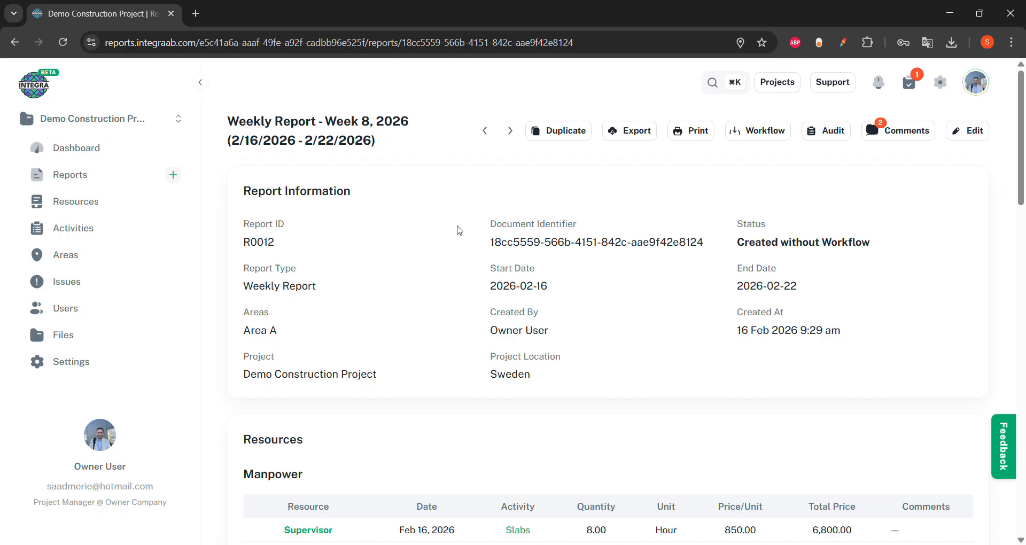
{"action": "left_click", "coordinate": [144, 211]}
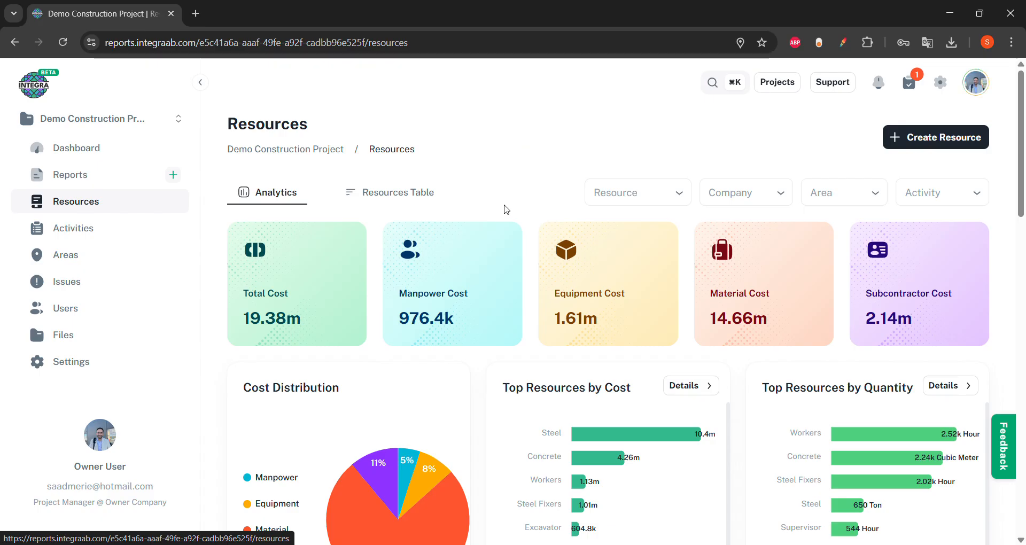
{"action": "left_click", "coordinate": [200, 84]}
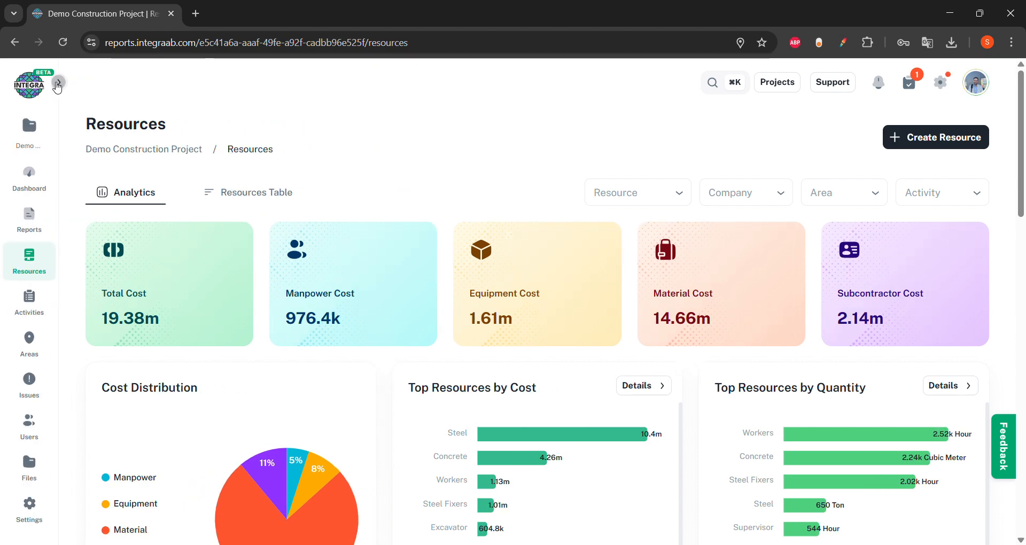
{"action": "left_click", "coordinate": [58, 84]}
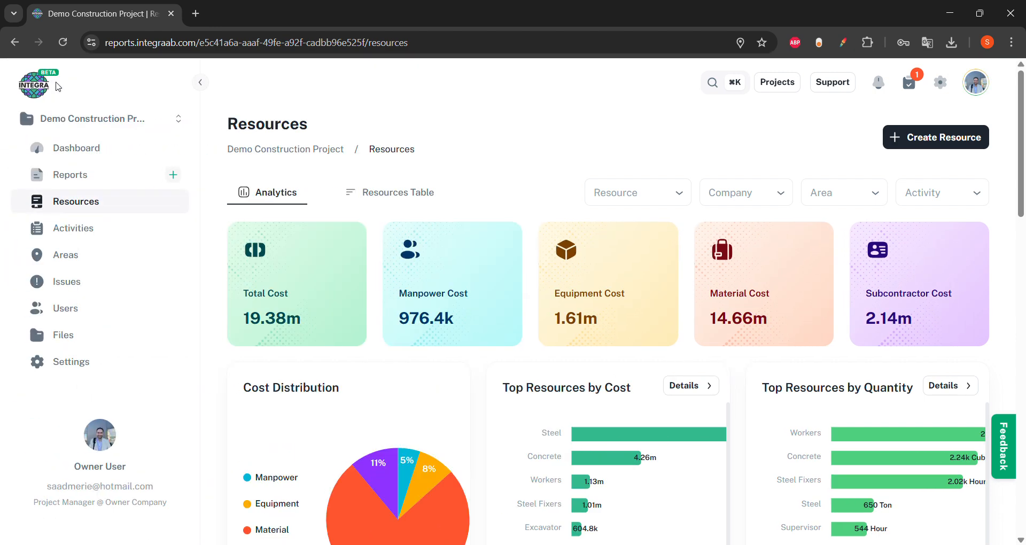
Turn on Contrast in the display settings, trying the dark mode and compact options on and off
{"action": "left_click", "coordinate": [941, 83]}
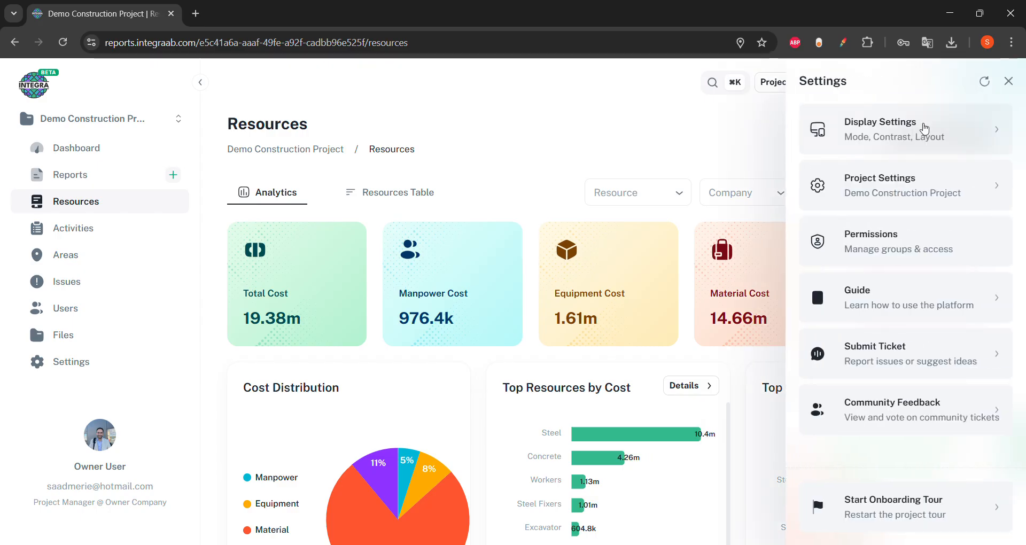
{"action": "left_click", "coordinate": [925, 129]}
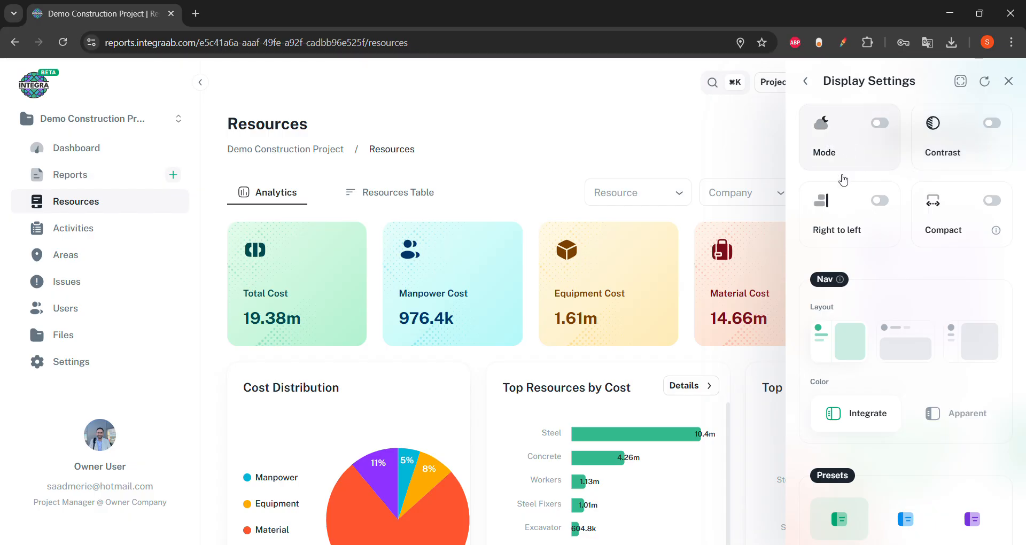
{"action": "left_click", "coordinate": [882, 133]}
{"action": "left_click", "coordinate": [882, 134]}
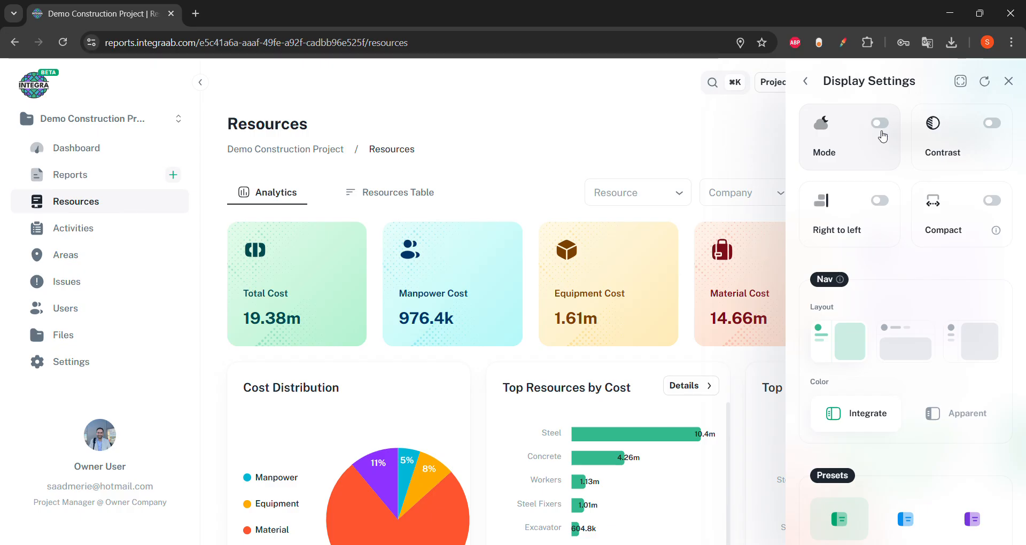
{"action": "left_click", "coordinate": [968, 136]}
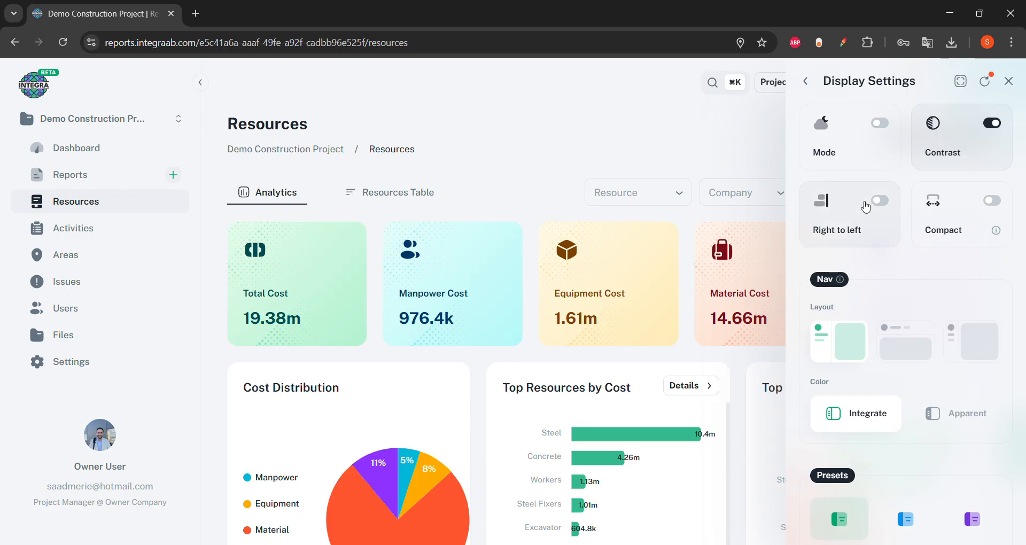
{"action": "left_click", "coordinate": [971, 198]}
{"action": "left_click", "coordinate": [972, 199]}
Switch the navigation to the horizontal layout, and try the Apparent color before returning to Integrate
{"action": "scroll", "coordinate": [937, 303], "scroll_direction": "down", "scroll_amount": 1}
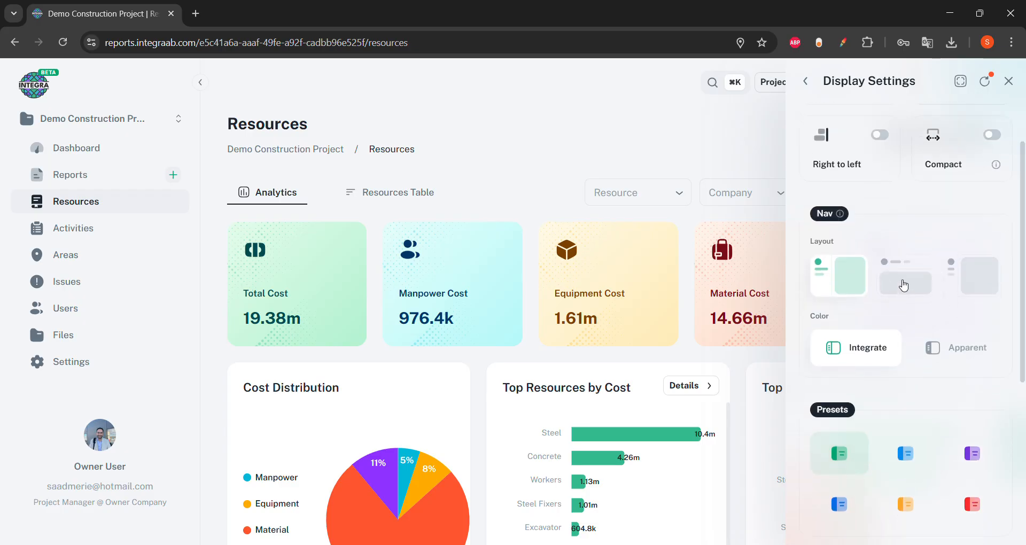
{"action": "left_click", "coordinate": [903, 286]}
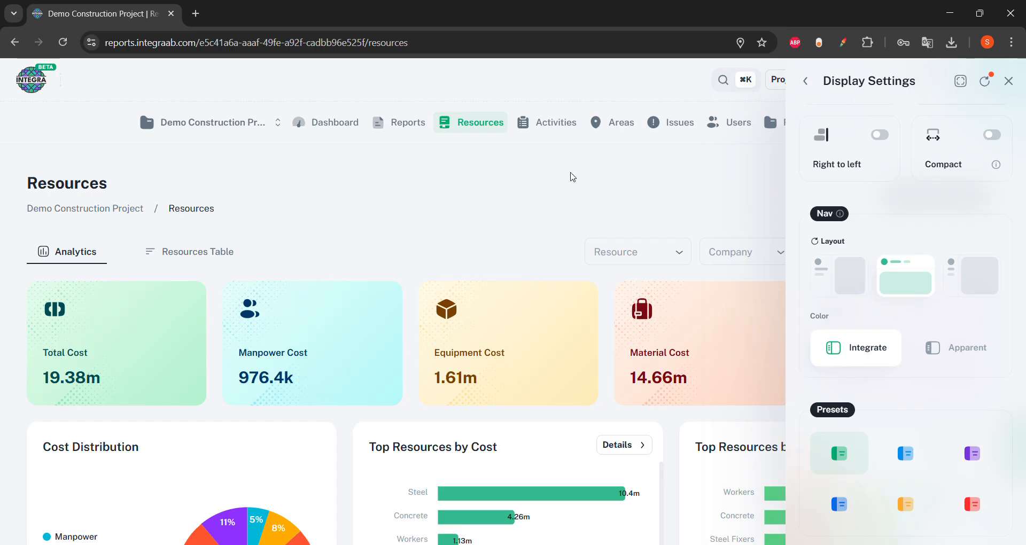
{"action": "scroll", "coordinate": [913, 367], "scroll_direction": "down", "scroll_amount": 1}
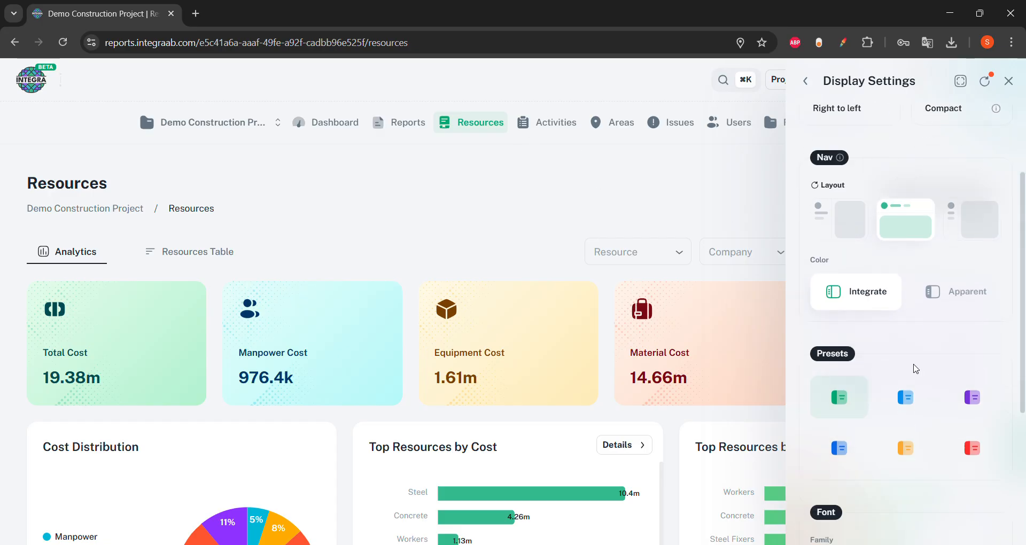
{"action": "left_click", "coordinate": [942, 309]}
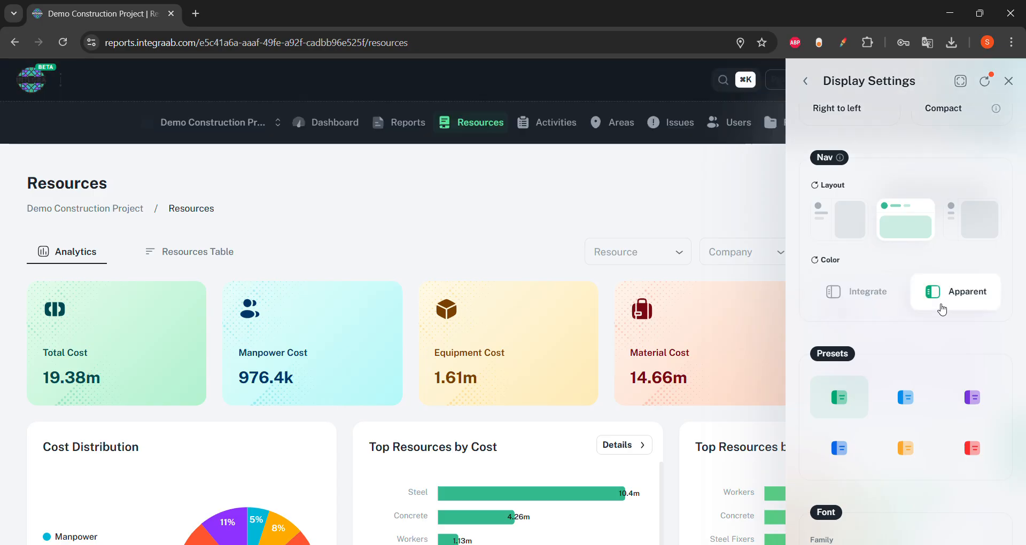
{"action": "left_click", "coordinate": [869, 298]}
Try several color presets, apply the light blue one, look over the font options, and close the display settings
{"action": "scroll", "coordinate": [880, 359], "scroll_direction": "down", "scroll_amount": 1}
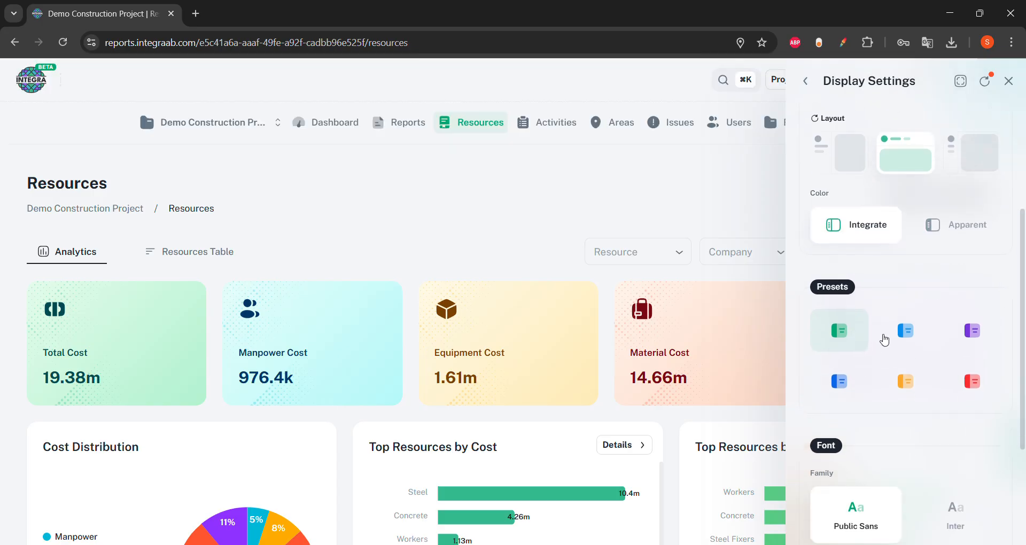
{"action": "left_click", "coordinate": [905, 331]}
{"action": "left_click", "coordinate": [861, 382]}
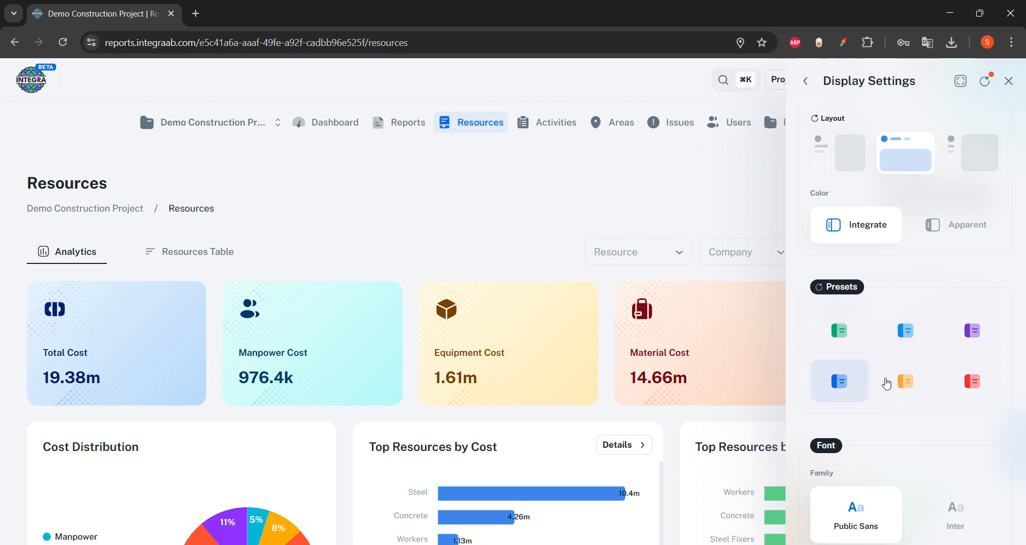
{"action": "left_click", "coordinate": [890, 383]}
{"action": "left_click", "coordinate": [854, 345]}
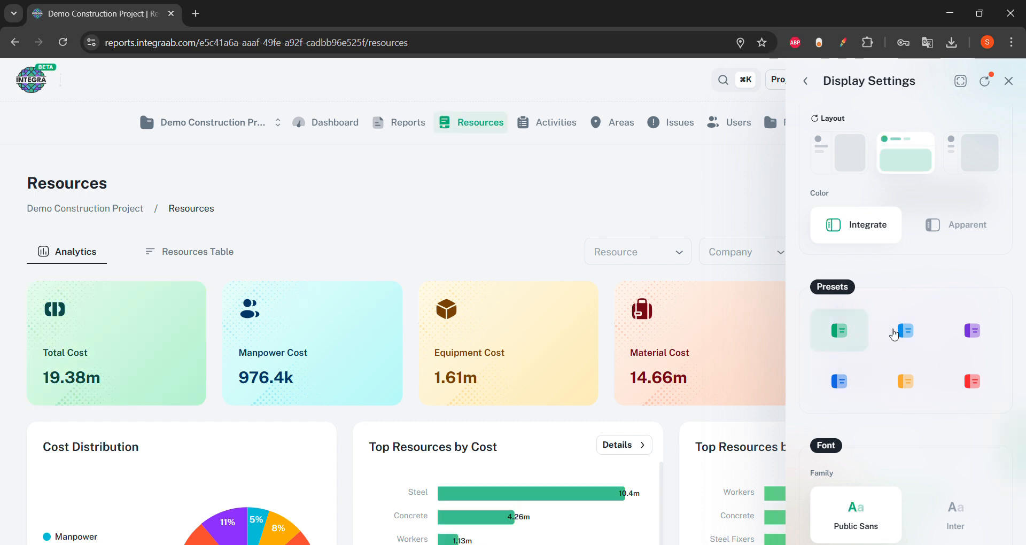
{"action": "left_click", "coordinate": [893, 332]}
{"action": "scroll", "coordinate": [895, 332], "scroll_direction": "down", "scroll_amount": 3}
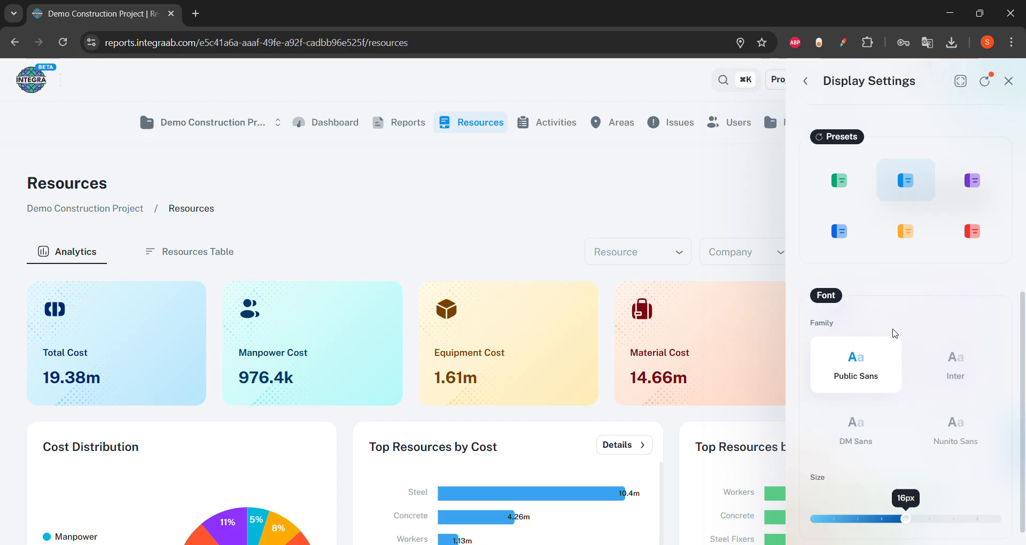
{"action": "scroll", "coordinate": [896, 333], "scroll_direction": "down", "scroll_amount": 1}
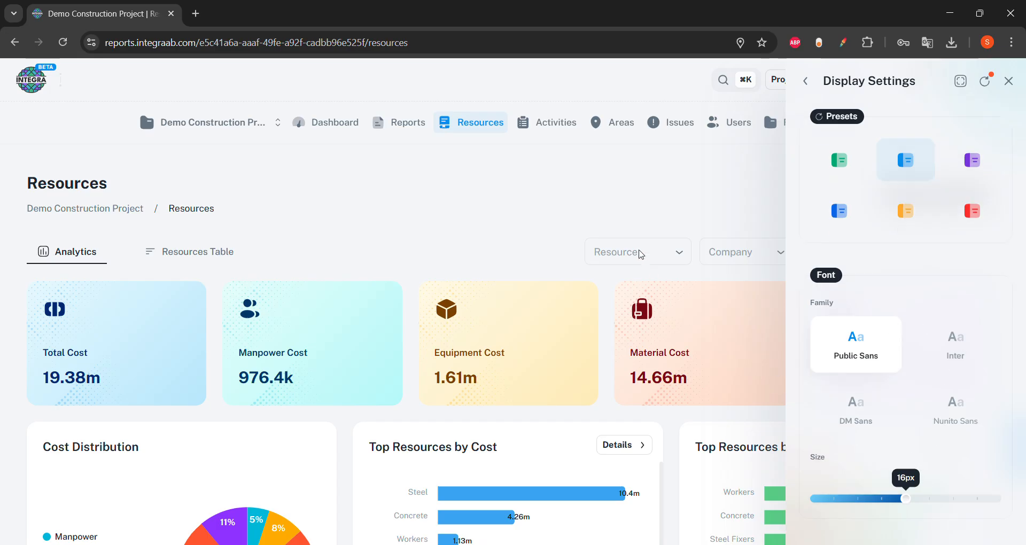
{"action": "left_click", "coordinate": [639, 222]}
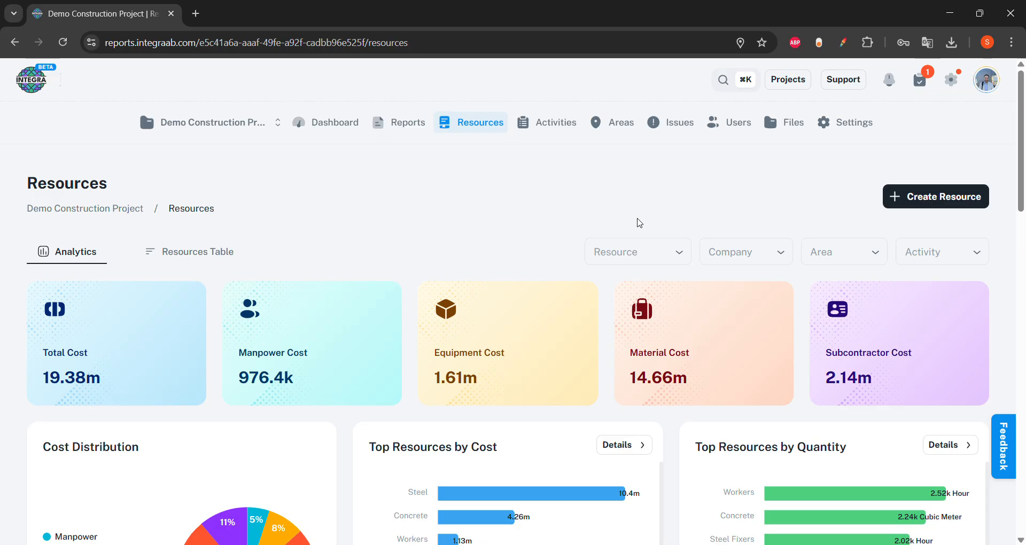
Filter the resource charts by manpower, equipment and material cost in turn, and clear the filter
{"action": "scroll", "coordinate": [521, 233], "scroll_direction": "down", "scroll_amount": 1}
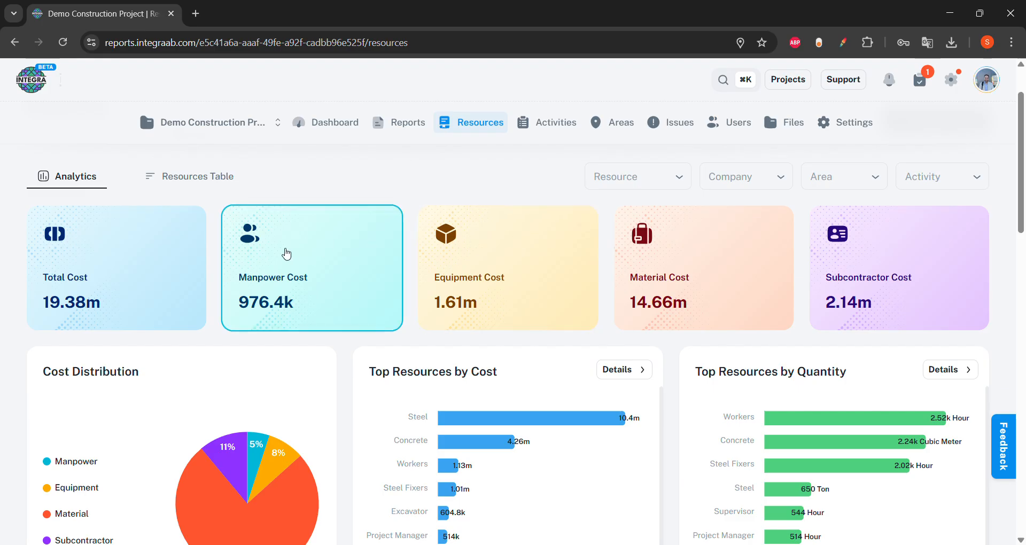
{"action": "scroll", "coordinate": [287, 254], "scroll_direction": "down", "scroll_amount": 1}
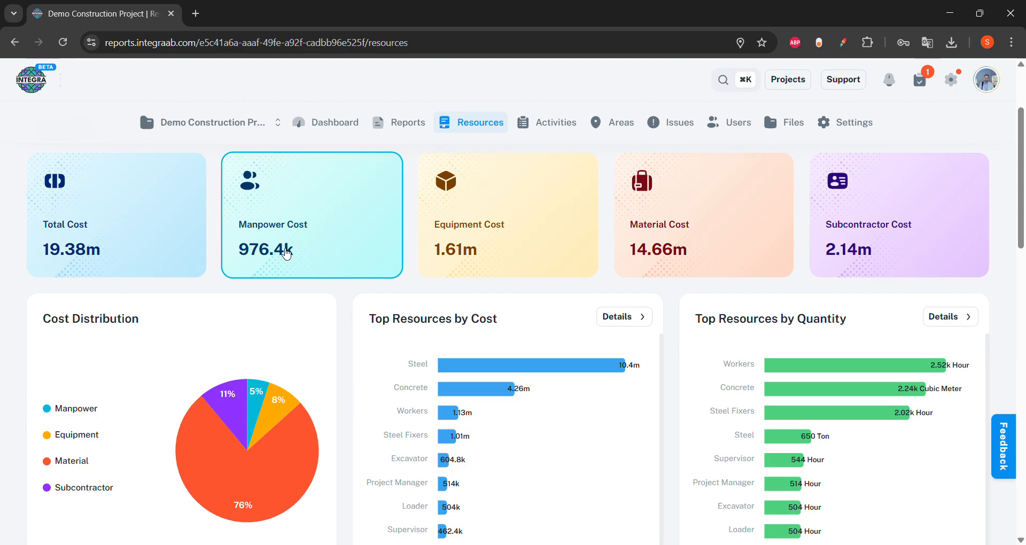
{"action": "left_click", "coordinate": [287, 255]}
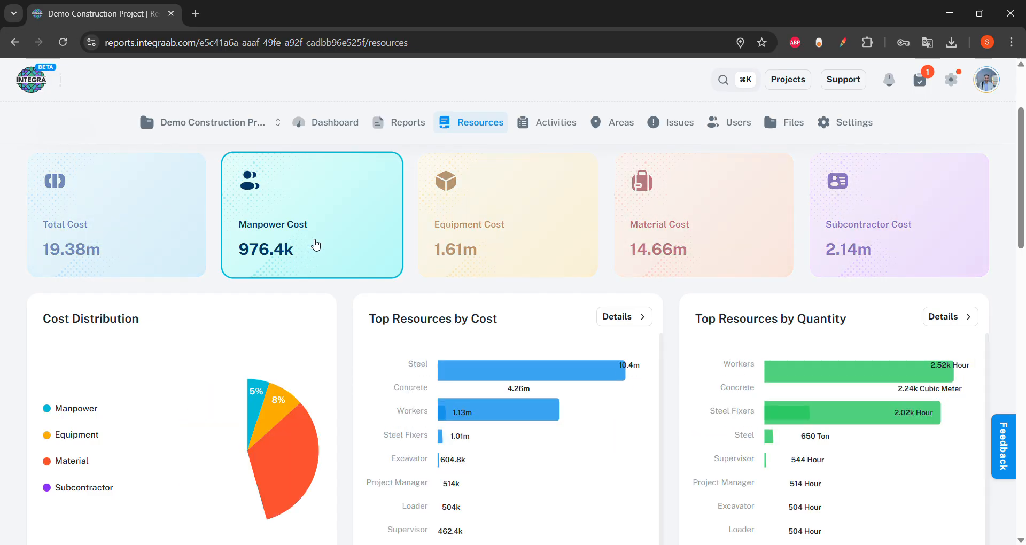
{"action": "left_click", "coordinate": [490, 216]}
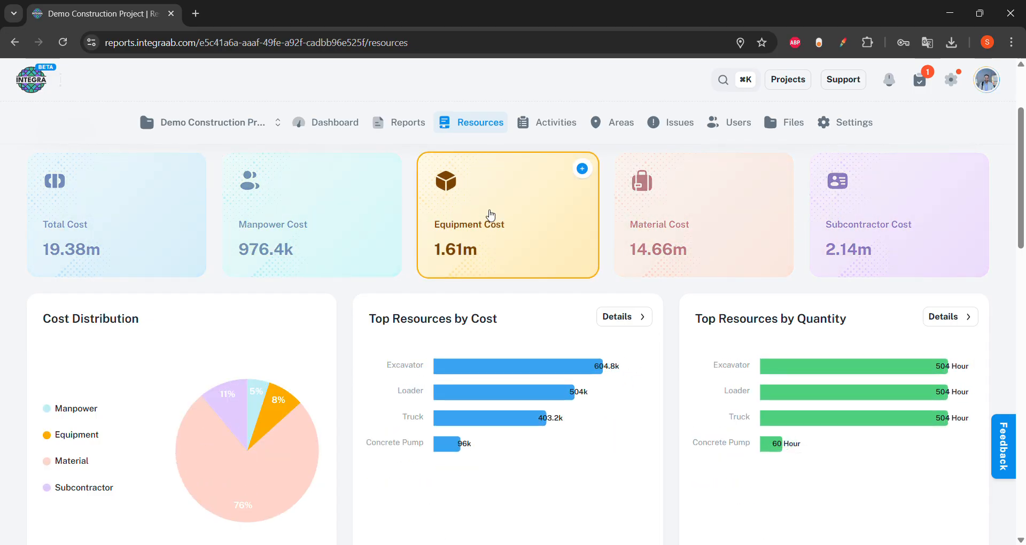
{"action": "left_click", "coordinate": [491, 216]}
{"action": "left_click", "coordinate": [682, 216]}
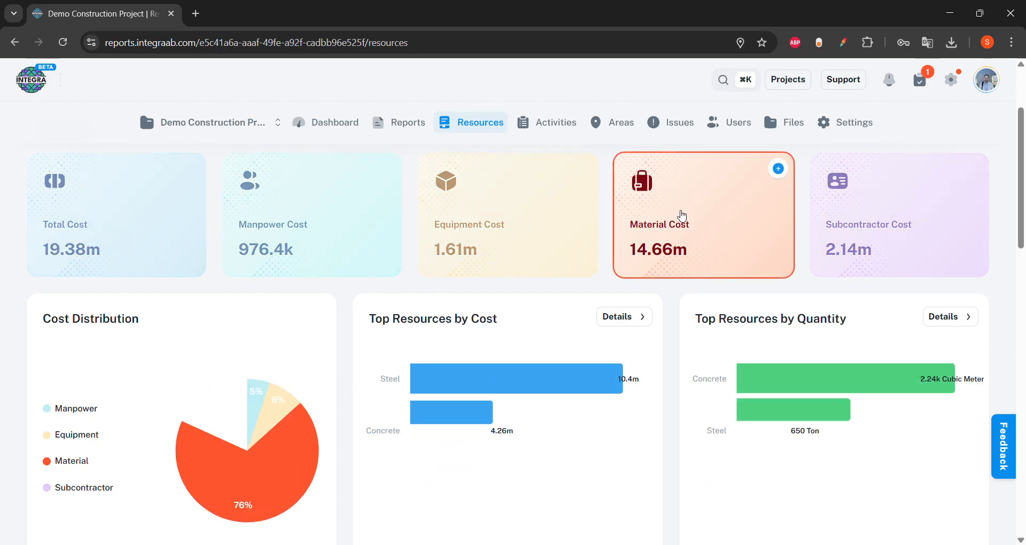
{"action": "left_click", "coordinate": [682, 217]}
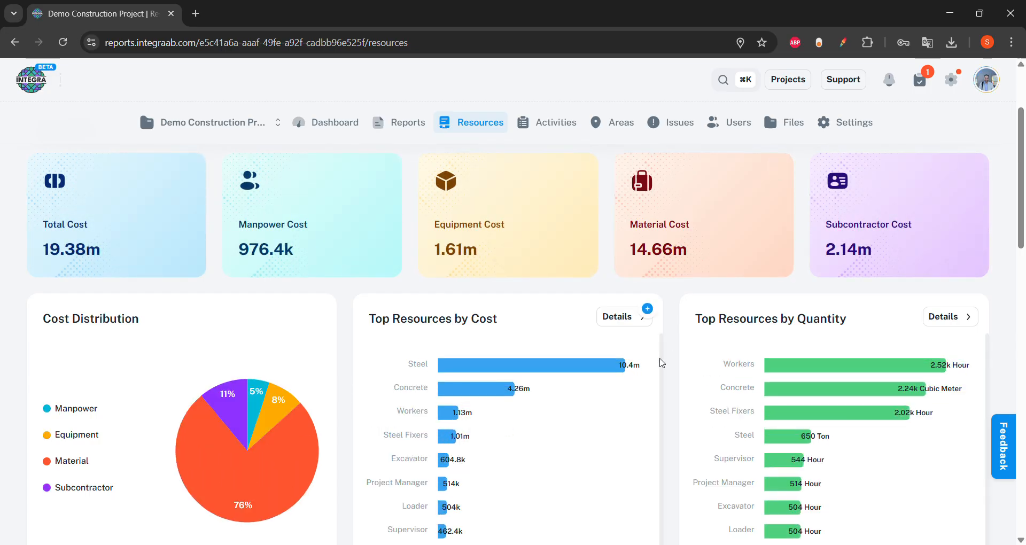
Review the top resources charts and the Resources Histogram, and examine the Mar W11 quantity breakdown
{"action": "scroll", "coordinate": [662, 363], "scroll_direction": "down", "scroll_amount": 1}
{"action": "scroll", "coordinate": [662, 363], "scroll_direction": "down", "scroll_amount": 2}
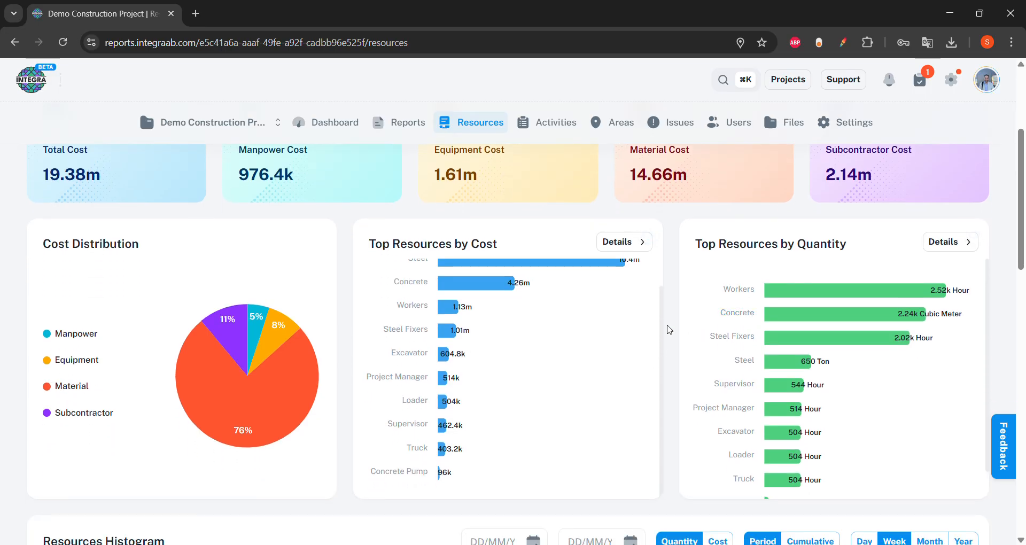
{"action": "scroll", "coordinate": [667, 328], "scroll_direction": "down", "scroll_amount": 6}
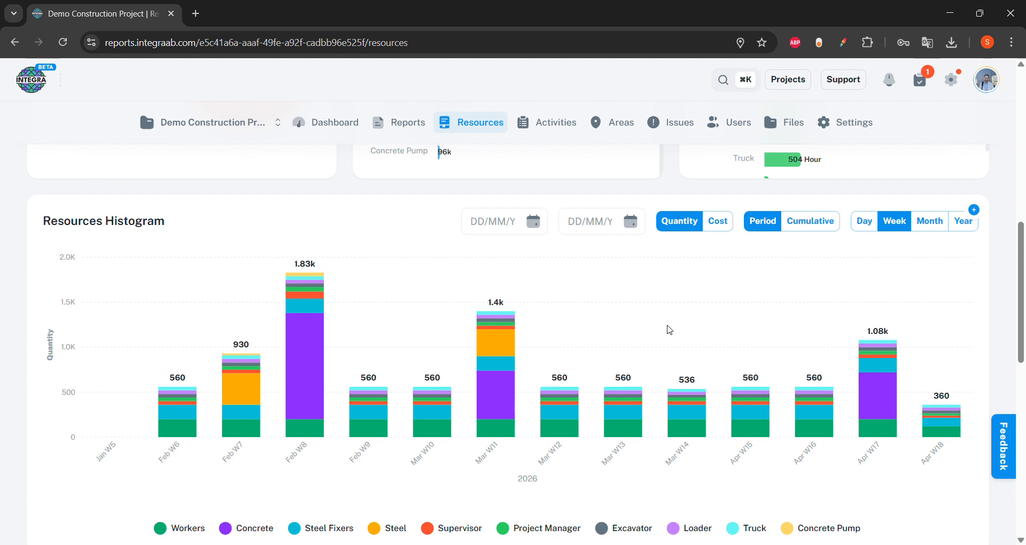
{"action": "scroll", "coordinate": [670, 330], "scroll_direction": "down", "scroll_amount": 1}
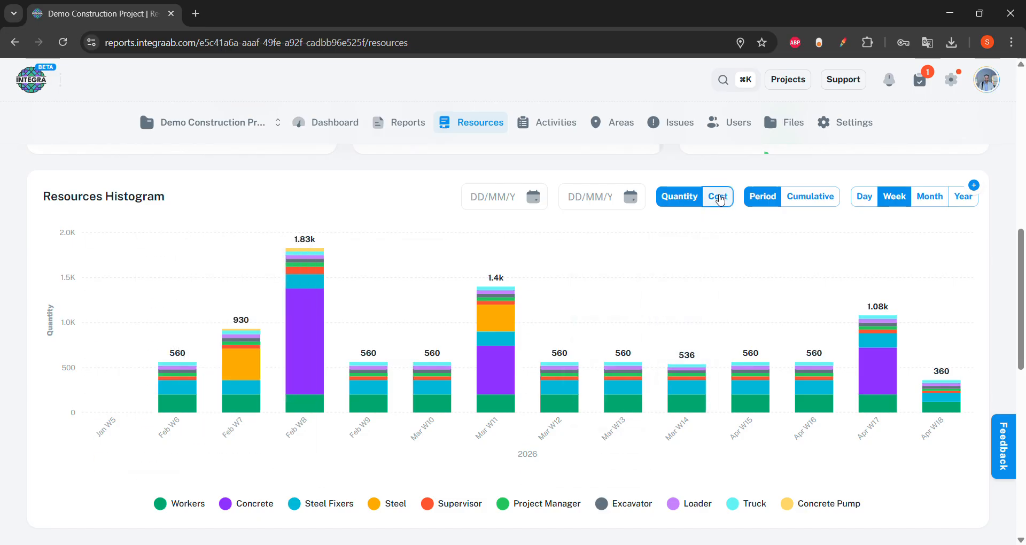
{"action": "mouse_move", "coordinate": [587, 332]}
{"action": "mouse_move", "coordinate": [499, 359]}
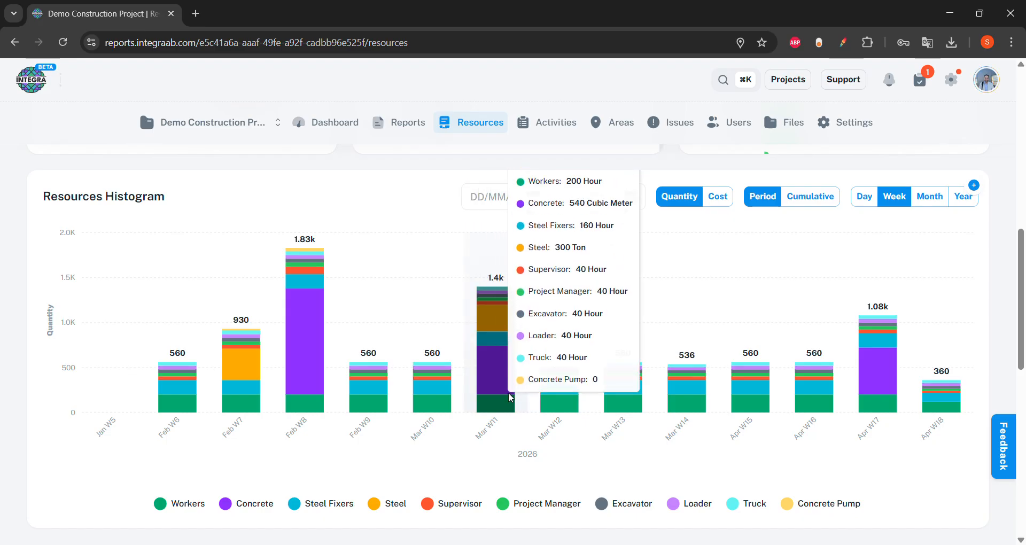
Show cost in the Resources Histogram, and compare its period and cumulative views, ending on cumulative
{"action": "left_click", "coordinate": [717, 197]}
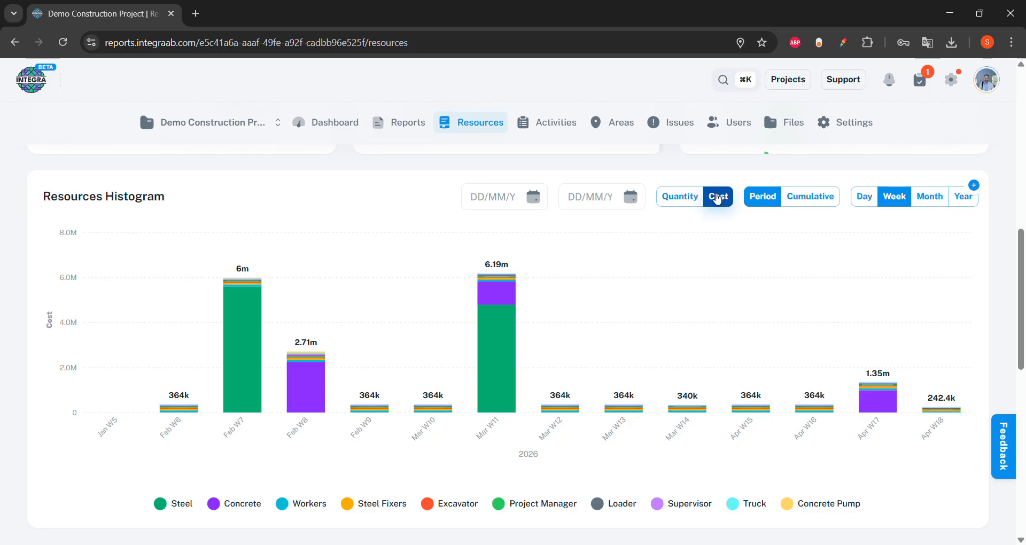
{"action": "left_click", "coordinate": [800, 201]}
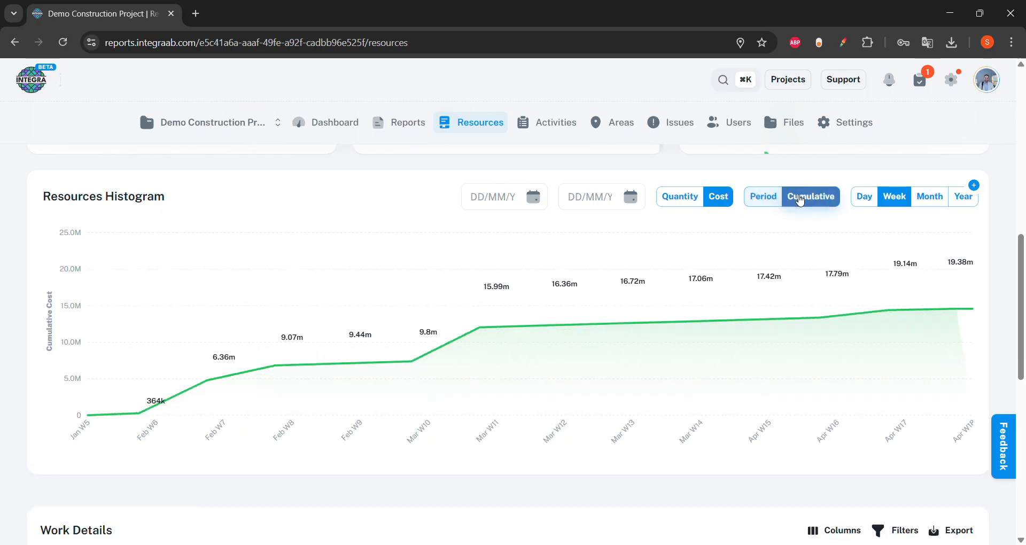
{"action": "left_click", "coordinate": [765, 203]}
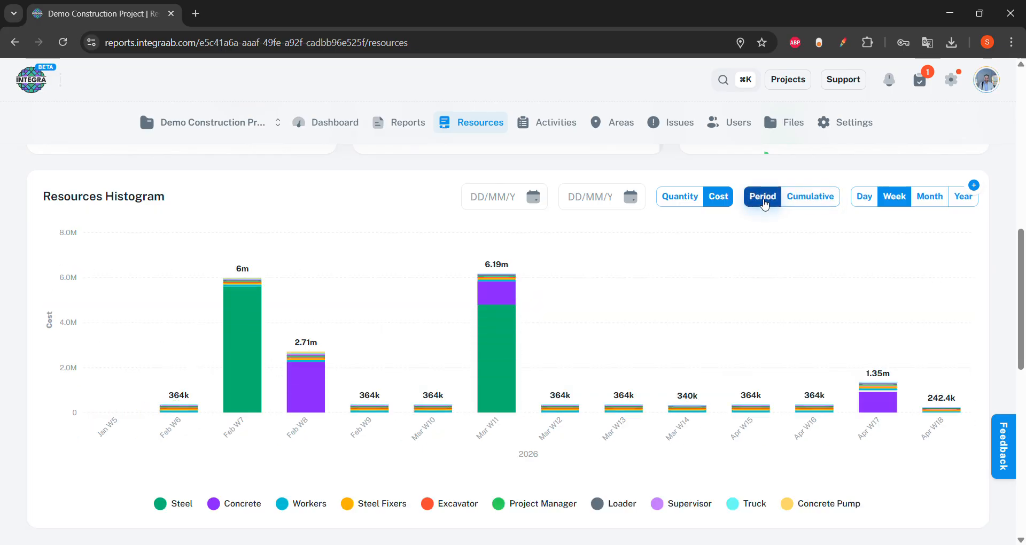
{"action": "left_click", "coordinate": [797, 202]}
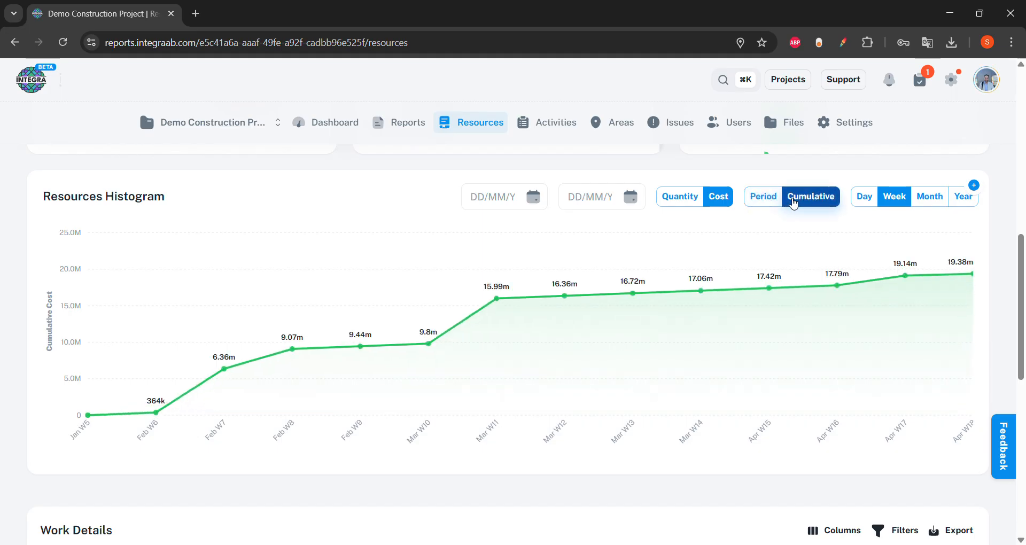
View the cumulative cost chart by month, week, day and year in turn
{"action": "left_click", "coordinate": [924, 199]}
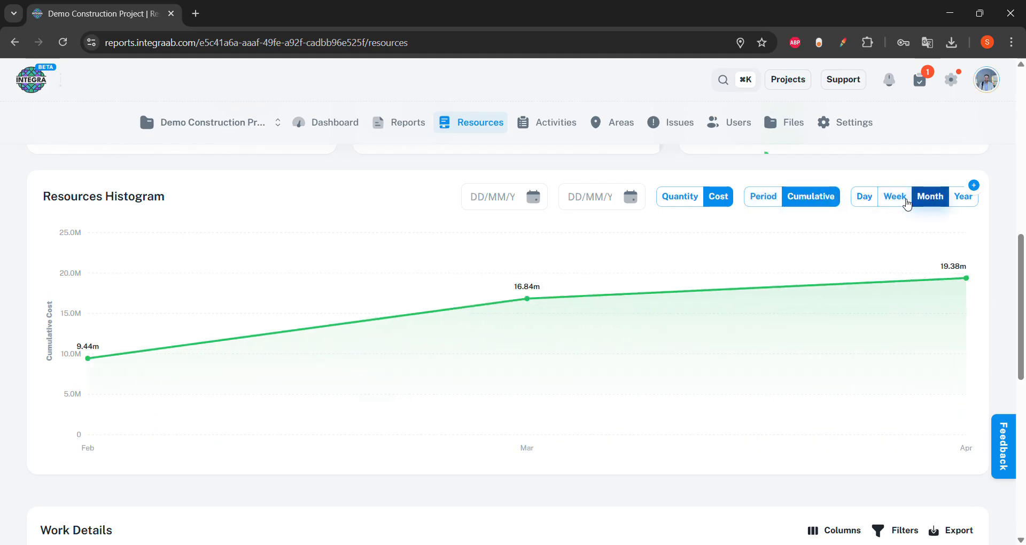
{"action": "left_click", "coordinate": [906, 202]}
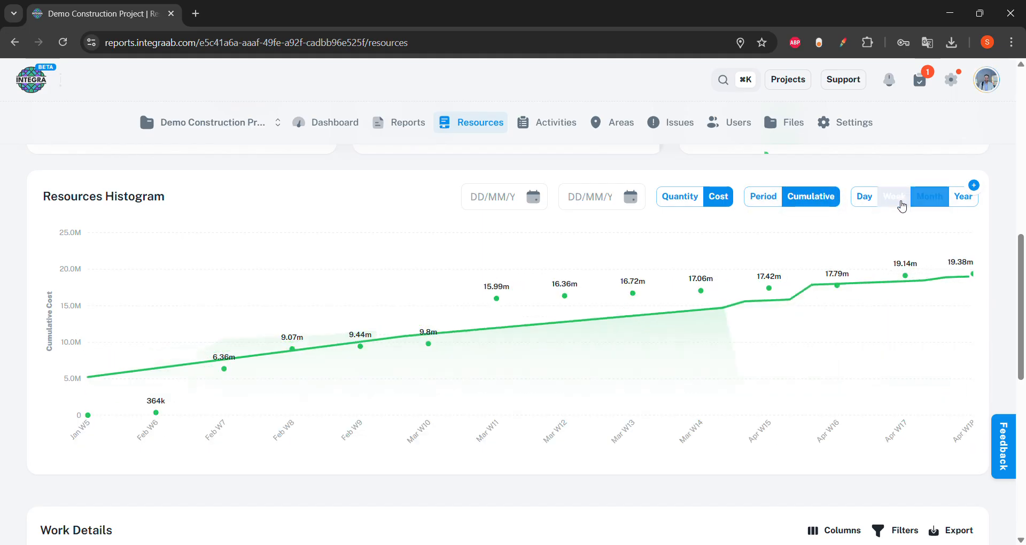
{"action": "left_click", "coordinate": [866, 205]}
{"action": "left_click", "coordinate": [962, 199]}
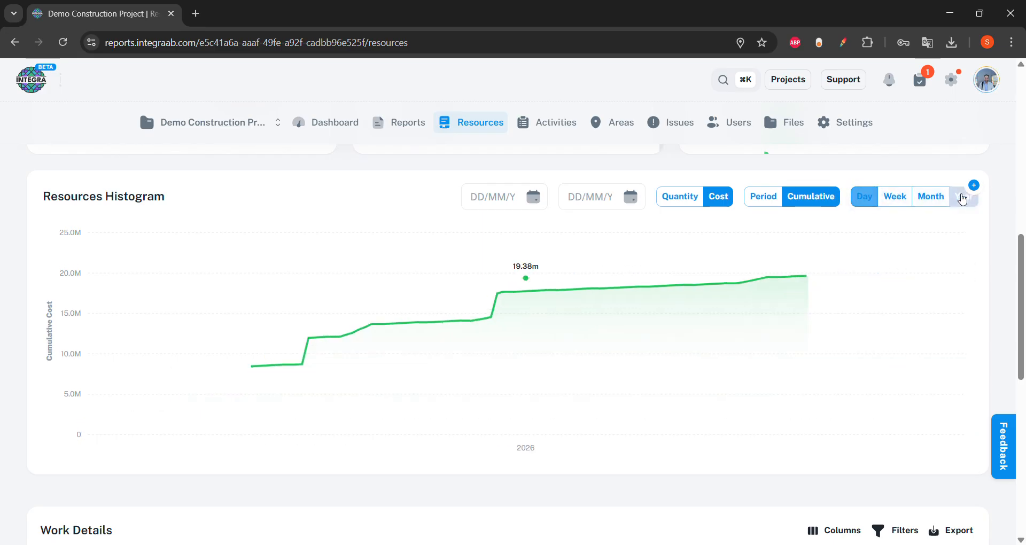
Show the cumulative cost chart by month, and review the Work Details table down to its totals
{"action": "left_click", "coordinate": [931, 203]}
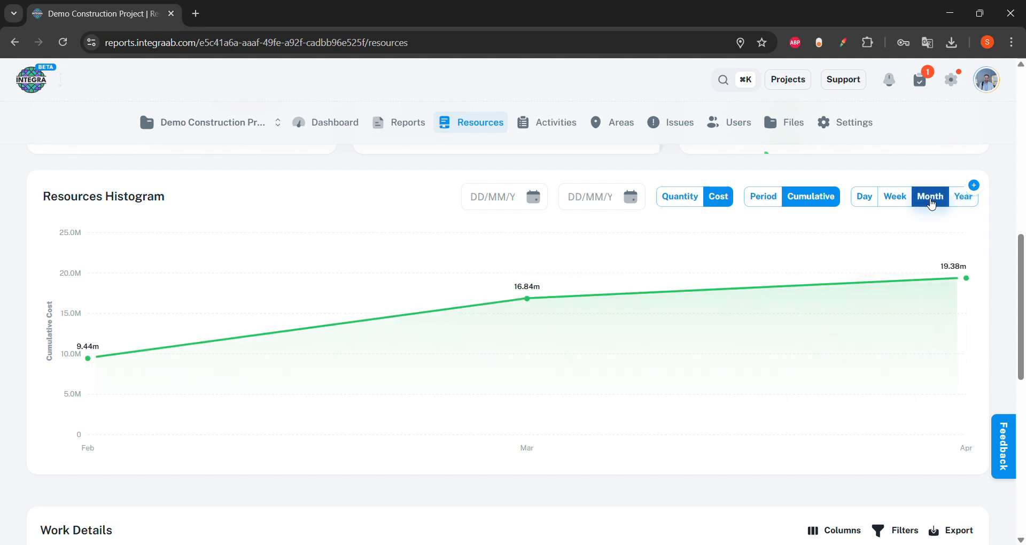
{"action": "scroll", "coordinate": [715, 360], "scroll_direction": "down", "scroll_amount": 5}
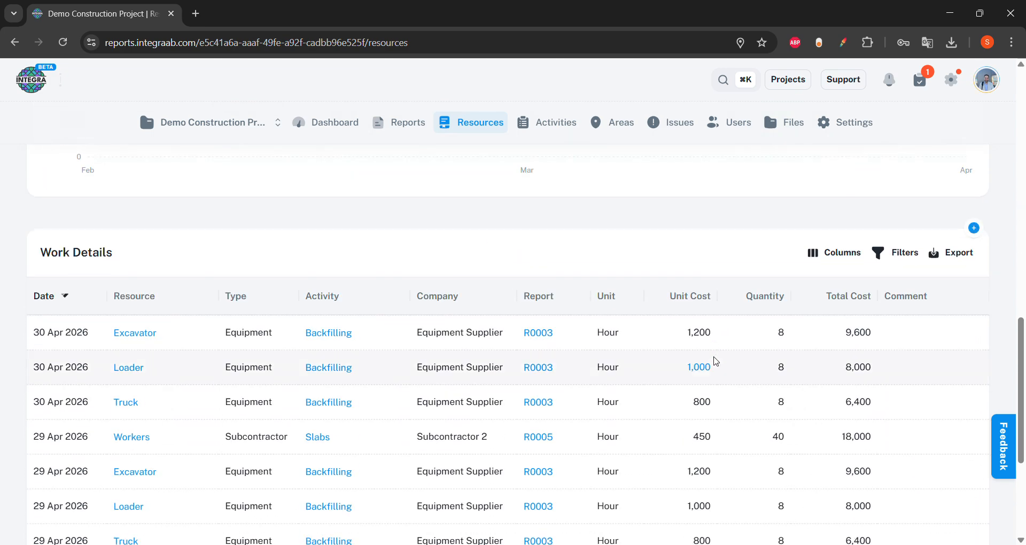
{"action": "scroll", "coordinate": [689, 277], "scroll_direction": "down", "scroll_amount": 1}
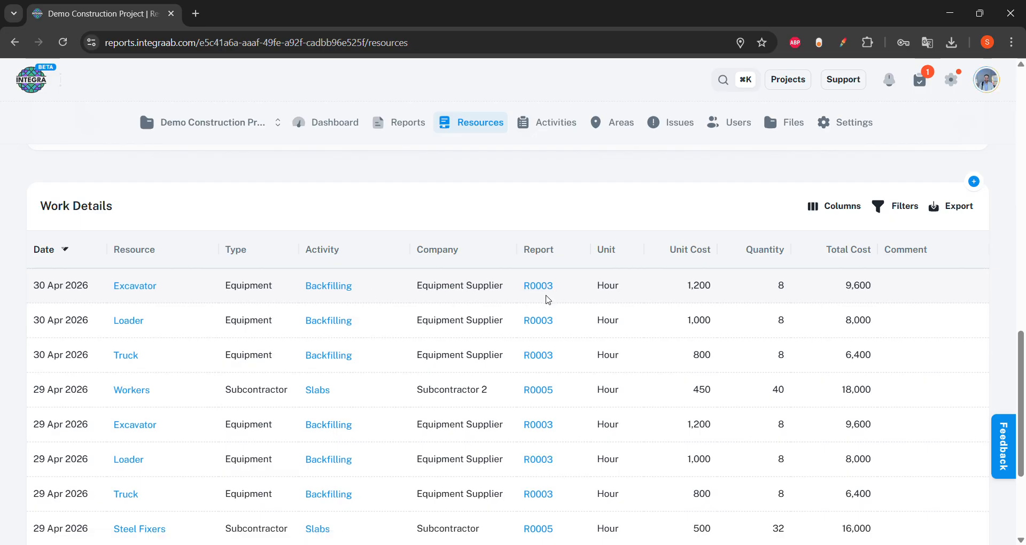
{"action": "scroll", "coordinate": [571, 251], "scroll_direction": "down", "scroll_amount": 3}
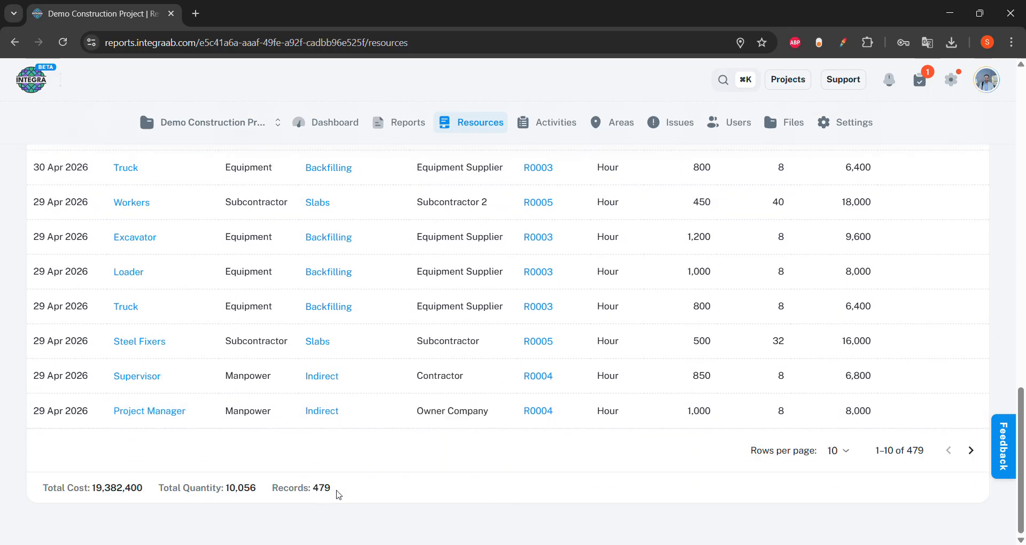
{"action": "scroll", "coordinate": [338, 494], "scroll_direction": "up", "scroll_amount": 2}
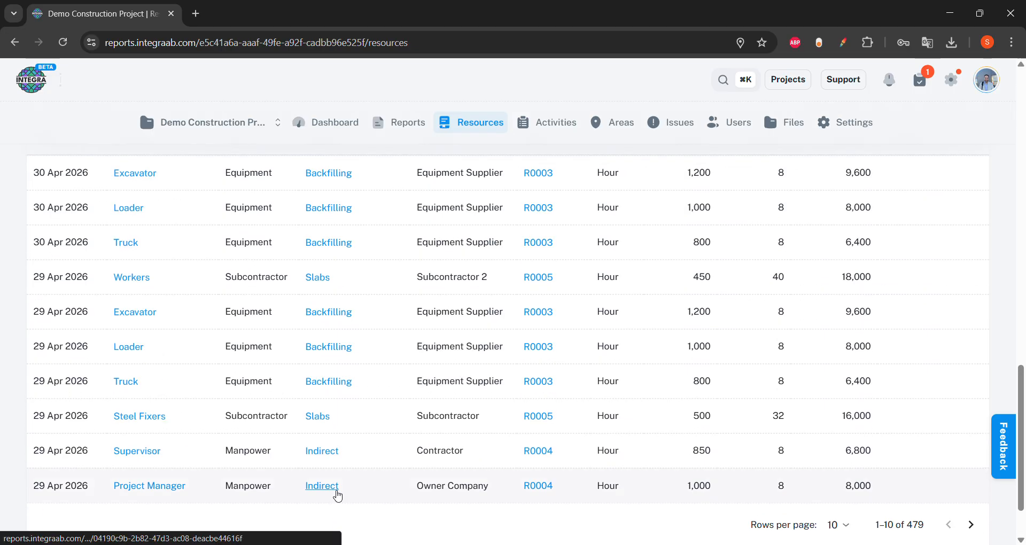
{"action": "scroll", "coordinate": [374, 408], "scroll_direction": "up", "scroll_amount": 2}
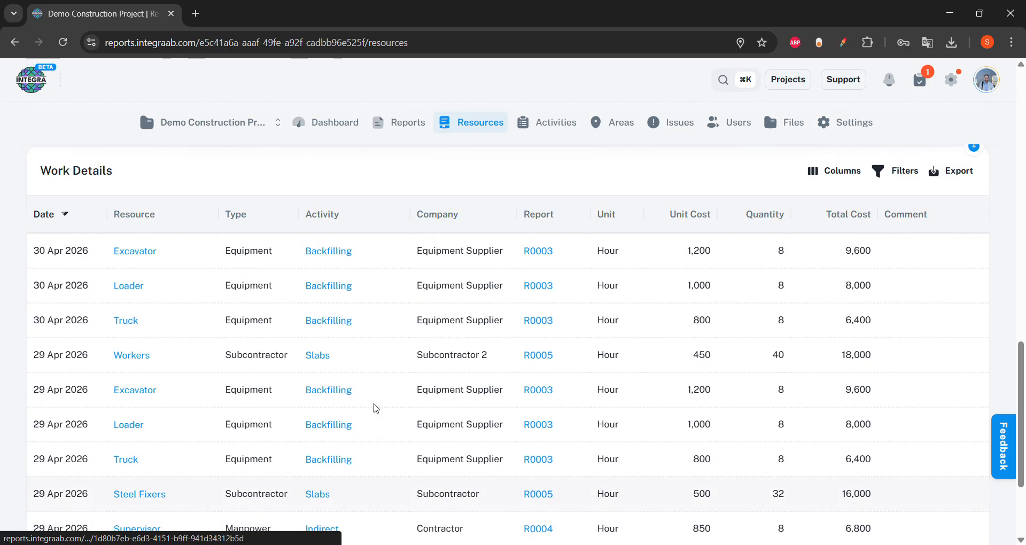
Export the resources Work Details table as a CSV file, and dismiss the download notice
{"action": "left_click", "coordinate": [957, 175]}
{"action": "left_click", "coordinate": [930, 197]}
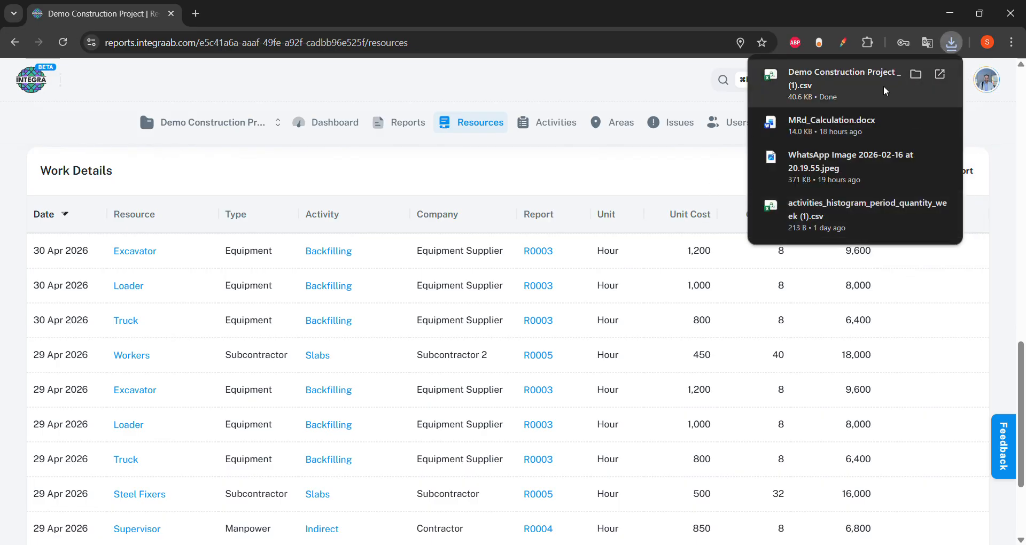
{"action": "left_click", "coordinate": [616, 210]}
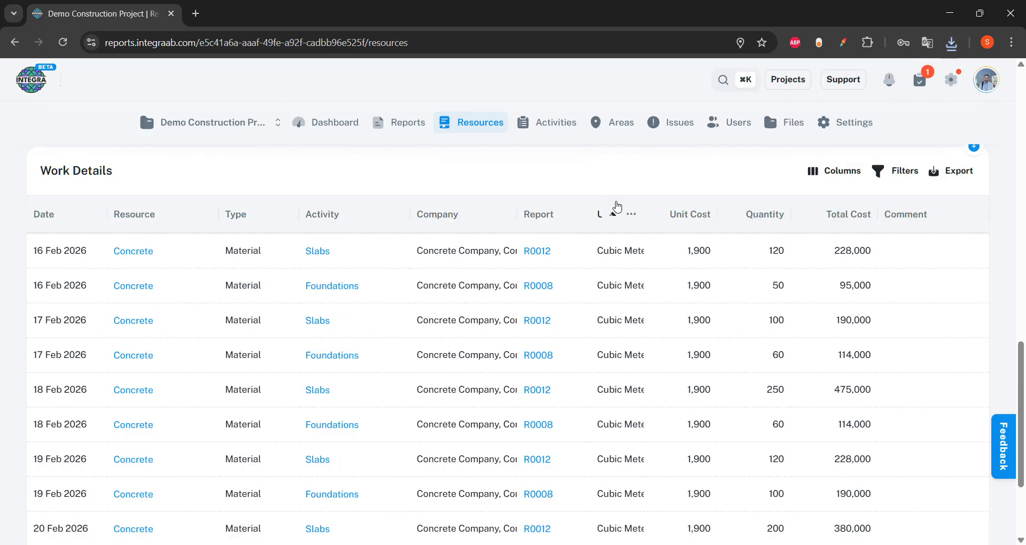
Open the project's Activities page, view the planned Gantt chart, and return to the activity analytics
{"action": "scroll", "coordinate": [617, 206], "scroll_direction": "up", "scroll_amount": 15}
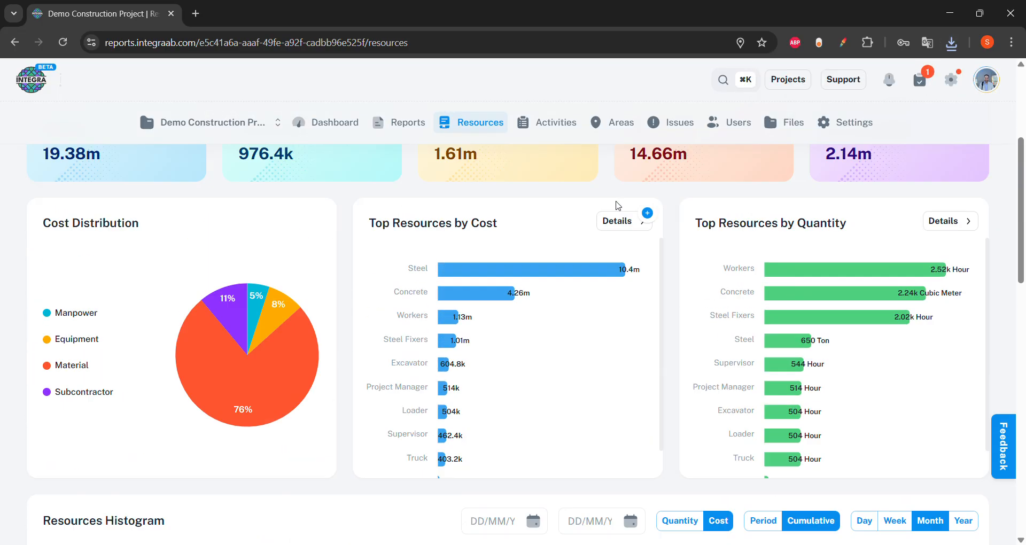
{"action": "scroll", "coordinate": [617, 206], "scroll_direction": "up", "scroll_amount": 3}
{"action": "left_click", "coordinate": [544, 122]}
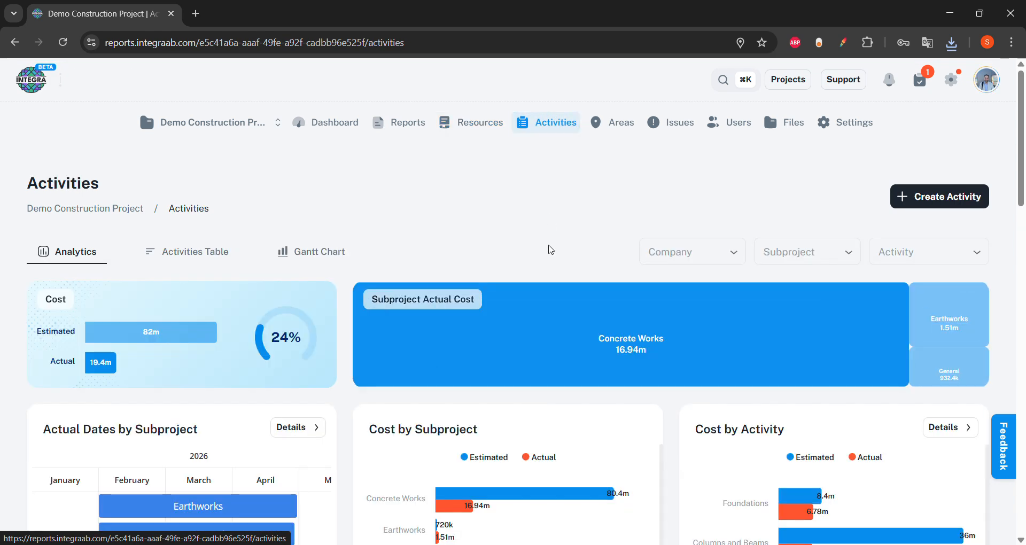
{"action": "scroll", "coordinate": [551, 249], "scroll_direction": "down", "scroll_amount": 1}
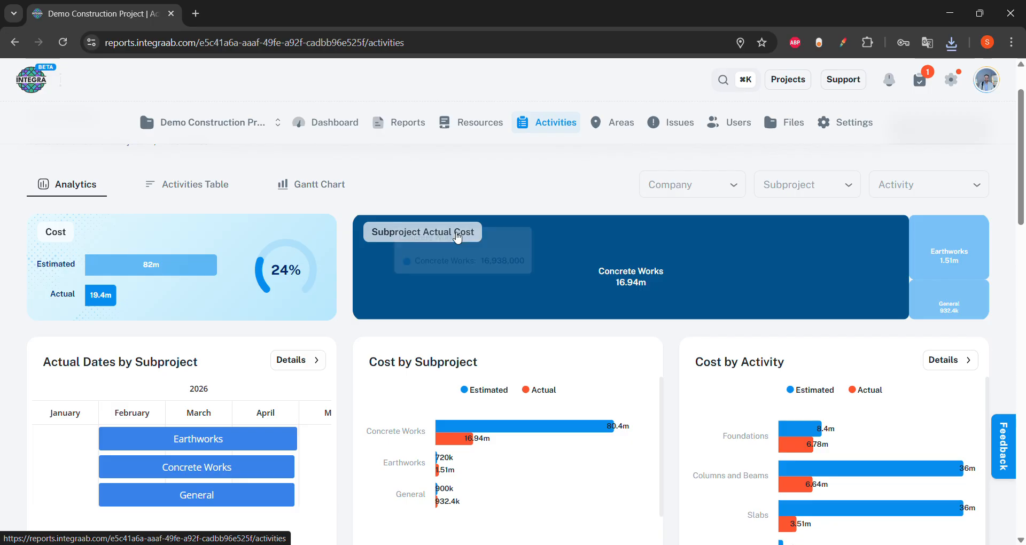
{"action": "left_click", "coordinate": [337, 194]}
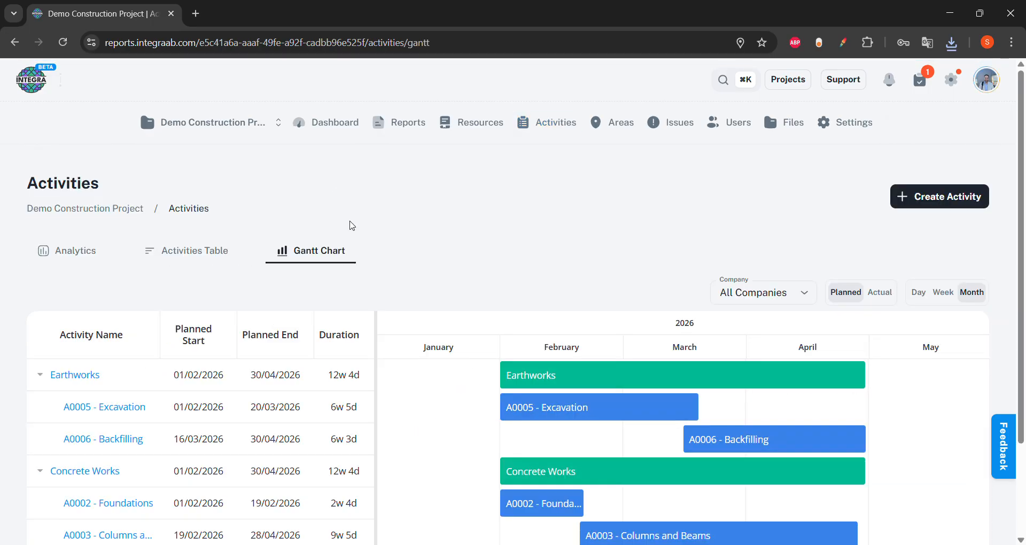
{"action": "scroll", "coordinate": [388, 307], "scroll_direction": "down", "scroll_amount": 1}
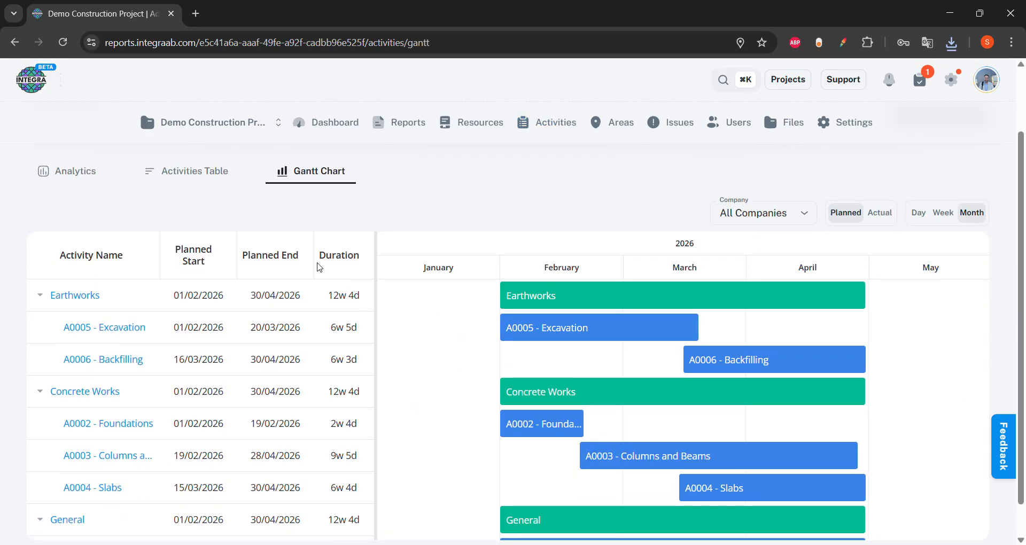
{"action": "left_click", "coordinate": [71, 172]}
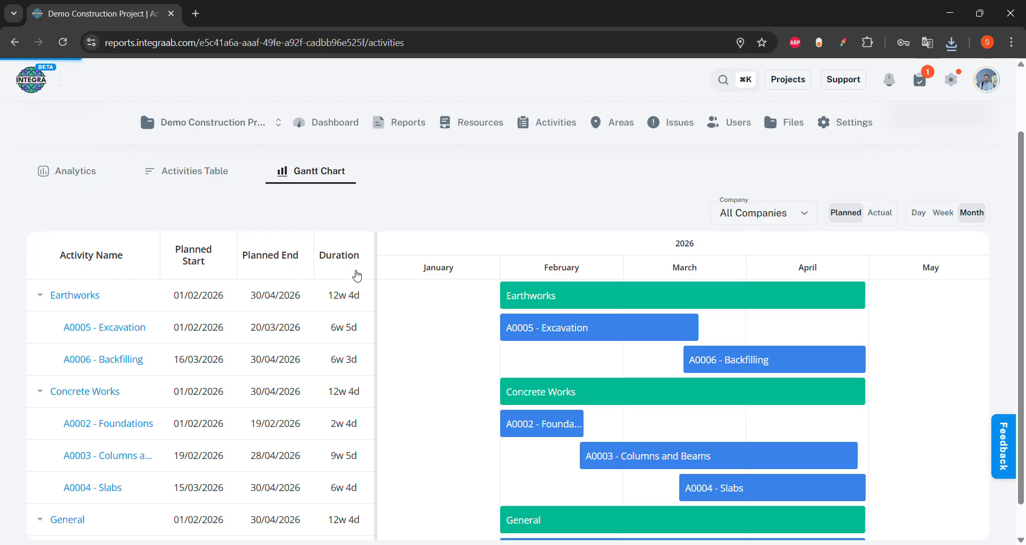
Filter the activity analytics by the Concrete Works subproject, and clear the filter
{"action": "scroll", "coordinate": [360, 337], "scroll_direction": "down", "scroll_amount": 2}
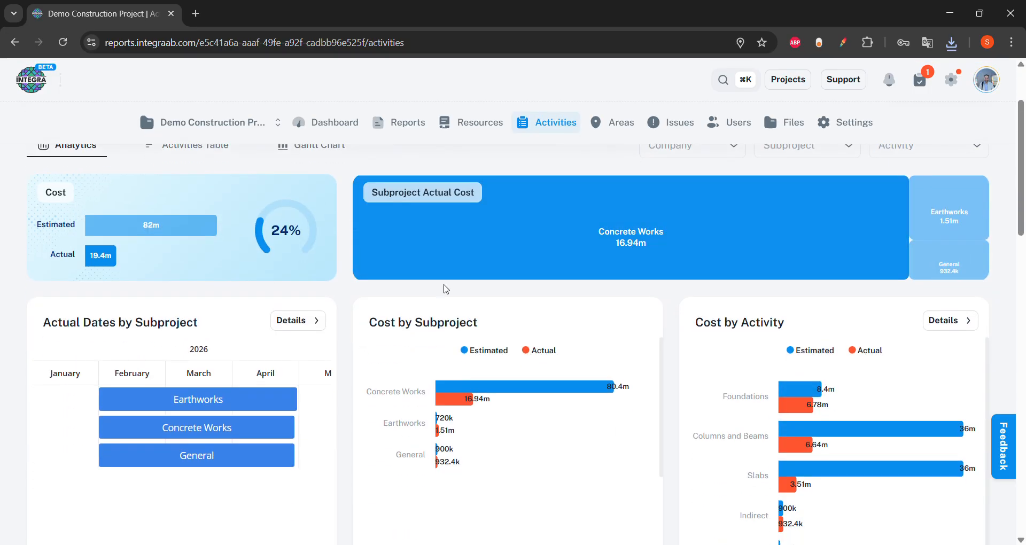
{"action": "left_click", "coordinate": [476, 274]}
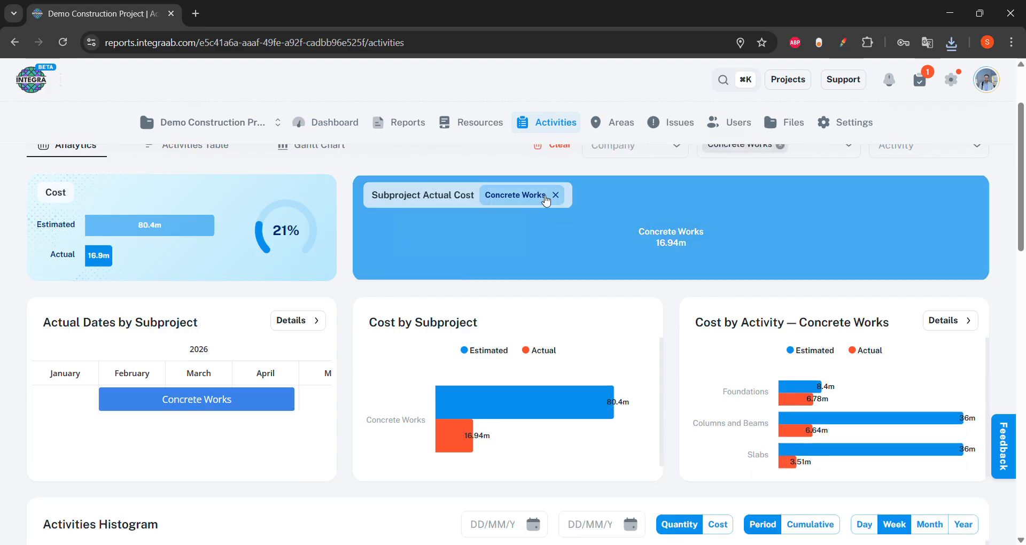
{"action": "left_click", "coordinate": [556, 195]}
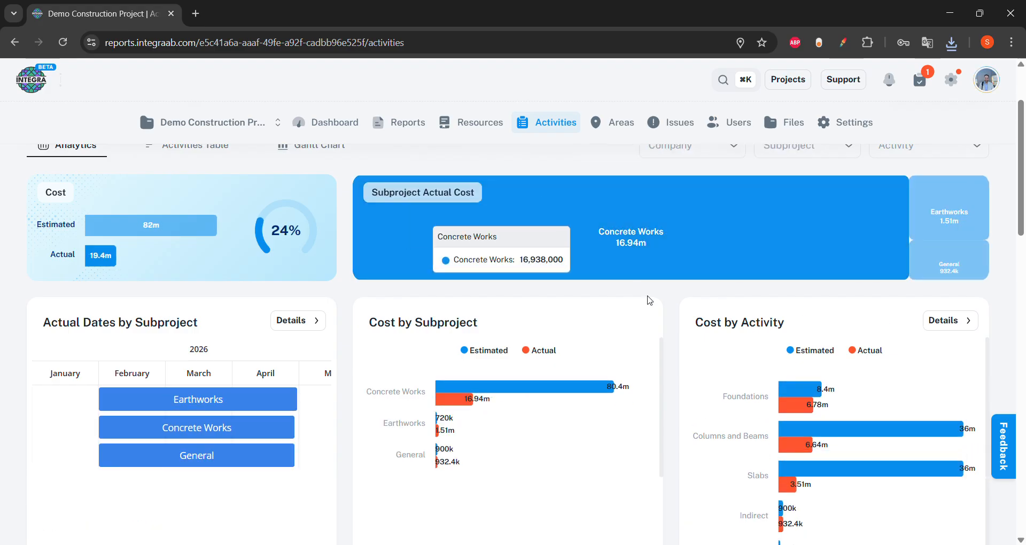
Review the subproject and activity cost charts, and show cost in the Activities Histogram to compare estimated and actual bars
{"action": "scroll", "coordinate": [684, 289], "scroll_direction": "down", "scroll_amount": 2}
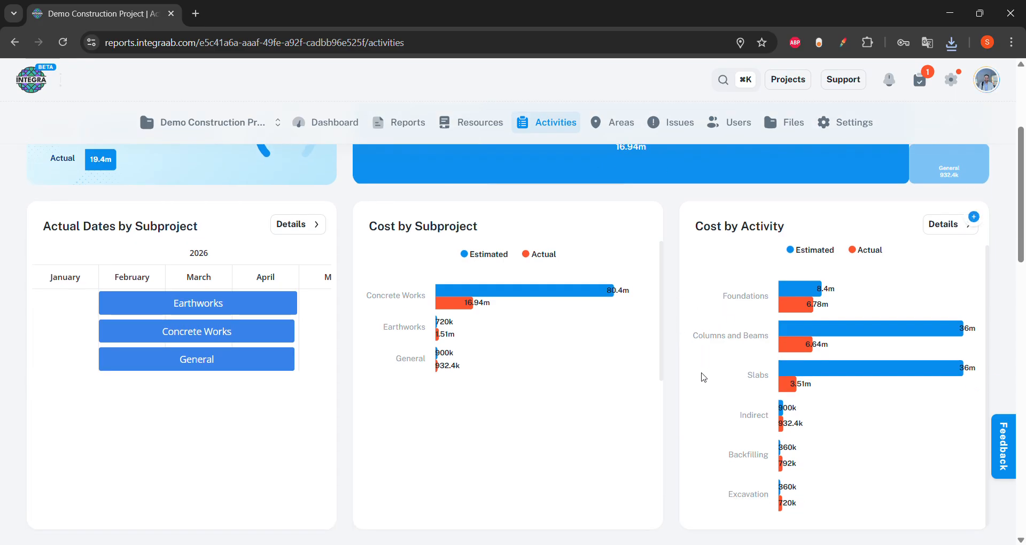
{"action": "scroll", "coordinate": [647, 385], "scroll_direction": "down", "scroll_amount": 5}
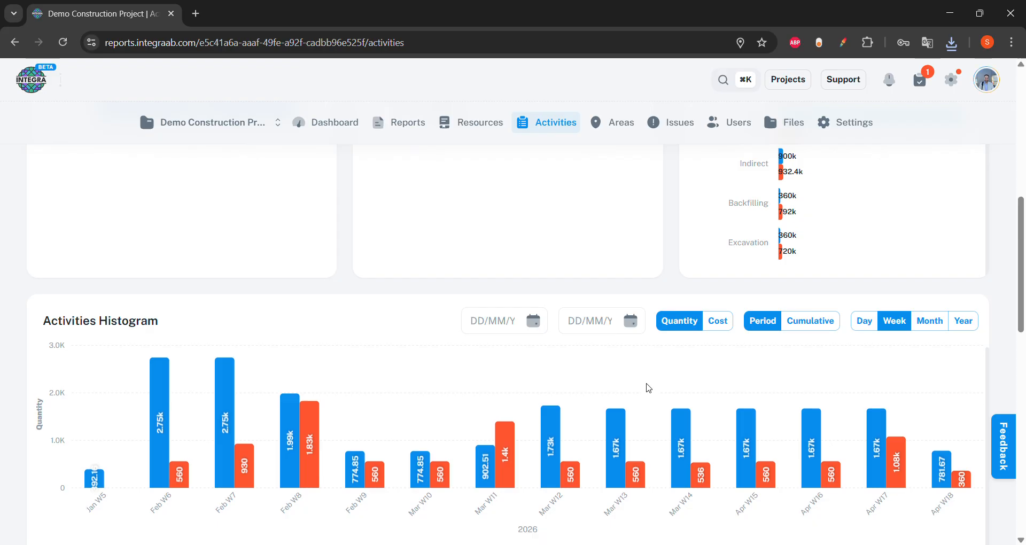
{"action": "scroll", "coordinate": [618, 299], "scroll_direction": "down", "scroll_amount": 3}
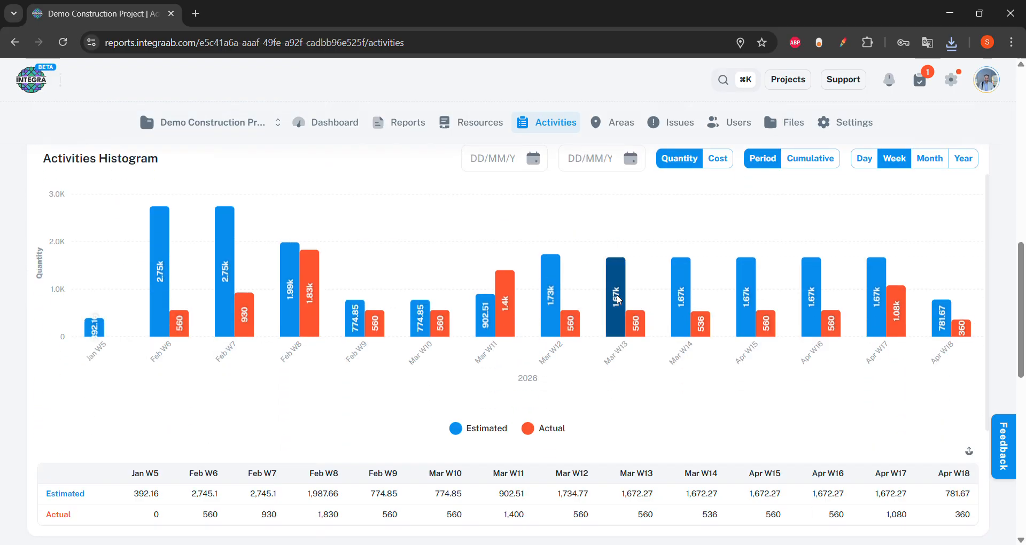
{"action": "scroll", "coordinate": [620, 304], "scroll_direction": "up", "scroll_amount": 1}
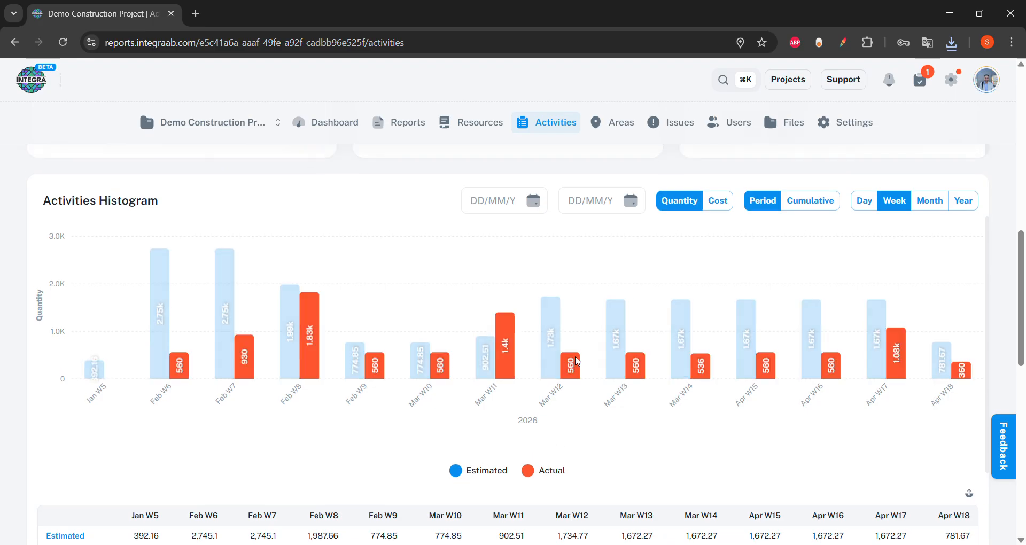
{"action": "left_click", "coordinate": [726, 210]}
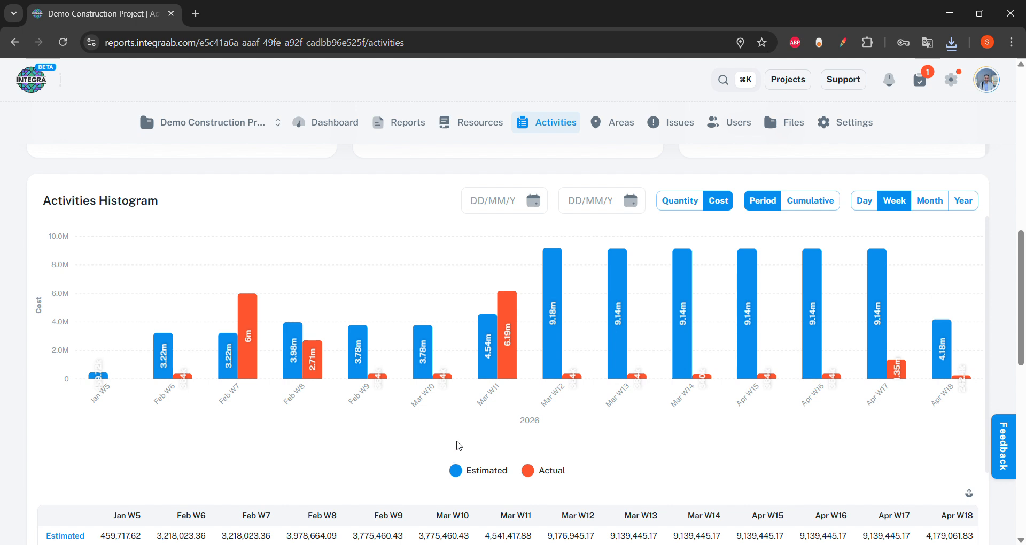
{"action": "mouse_move", "coordinate": [116, 372]}
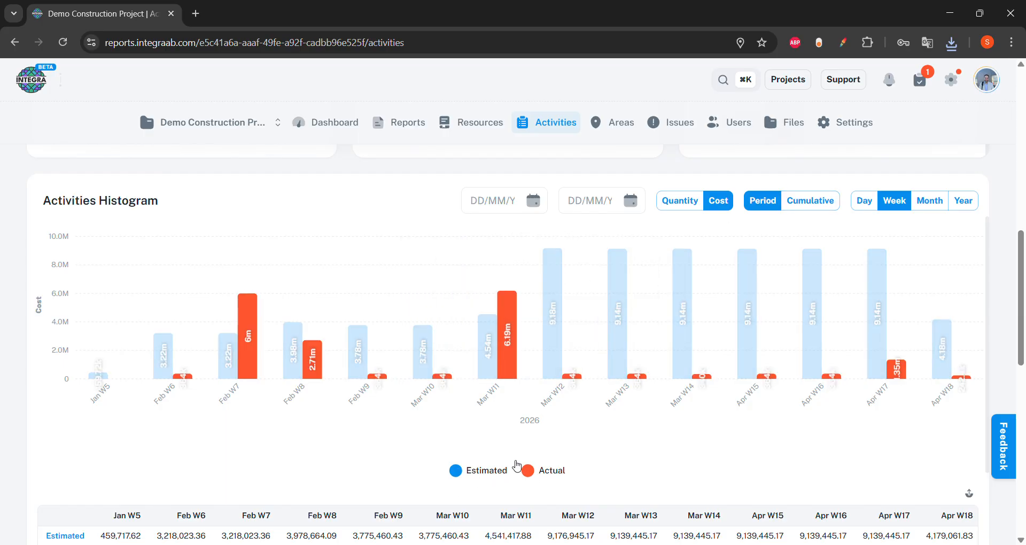
Filter the activity analytics by the Backfilling activity, and review its activity information
{"action": "scroll", "coordinate": [452, 242], "scroll_direction": "up", "scroll_amount": 3}
{"action": "scroll", "coordinate": [451, 243], "scroll_direction": "up", "scroll_amount": 7}
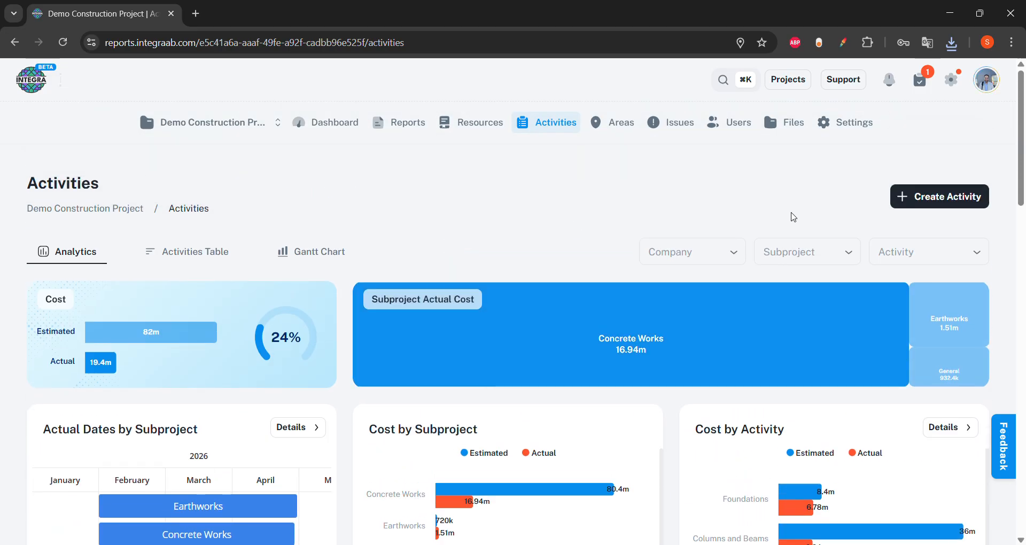
{"action": "left_click", "coordinate": [928, 251]}
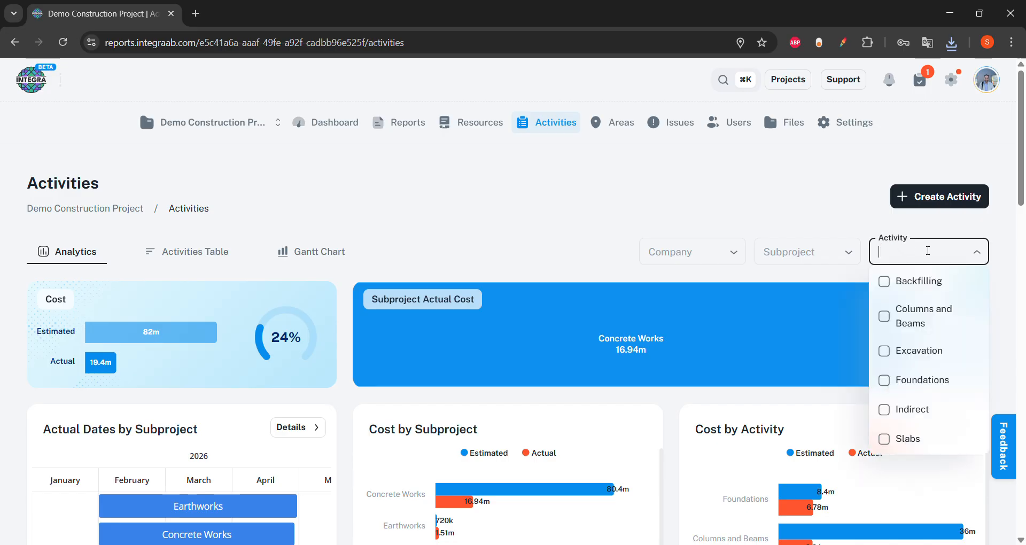
{"action": "left_click", "coordinate": [919, 287]}
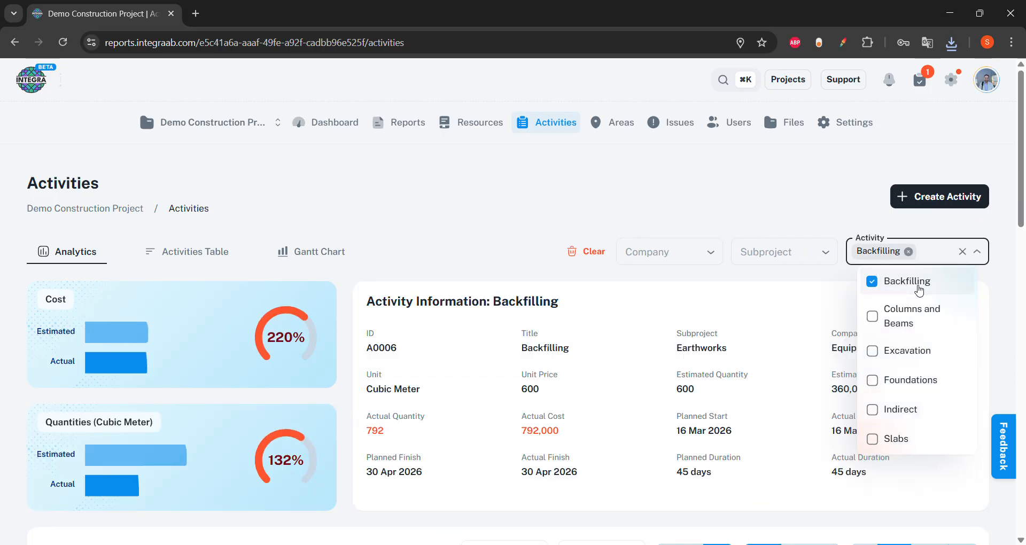
{"action": "left_click", "coordinate": [523, 279]}
{"action": "scroll", "coordinate": [523, 279], "scroll_direction": "down", "scroll_amount": 2}
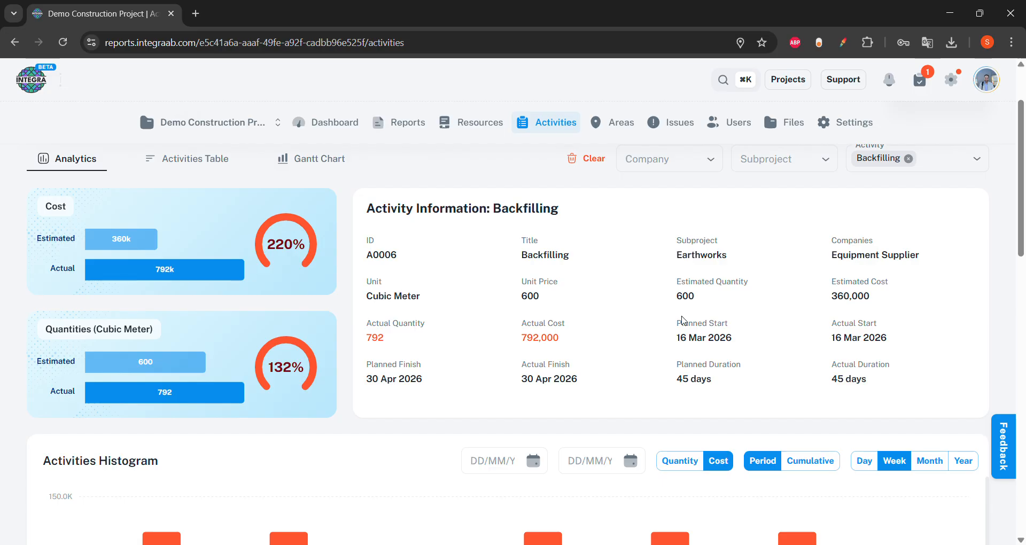
View Backfilling's daily actual and estimated costs separately in the Activities Histogram, and return to the weekly view with both series shown
{"action": "scroll", "coordinate": [683, 320], "scroll_direction": "down", "scroll_amount": 4}
{"action": "mouse_move", "coordinate": [182, 383]}
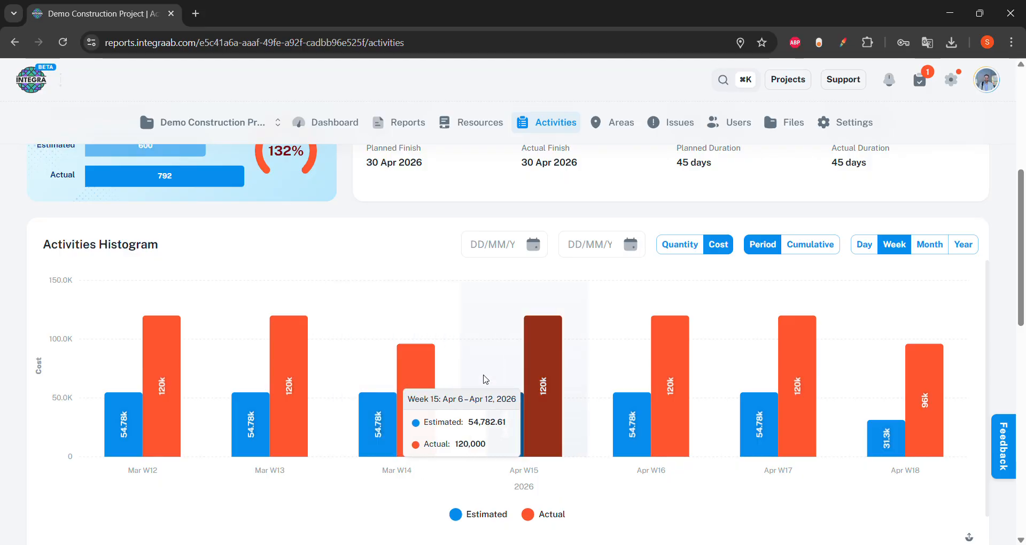
{"action": "left_click", "coordinate": [865, 245]}
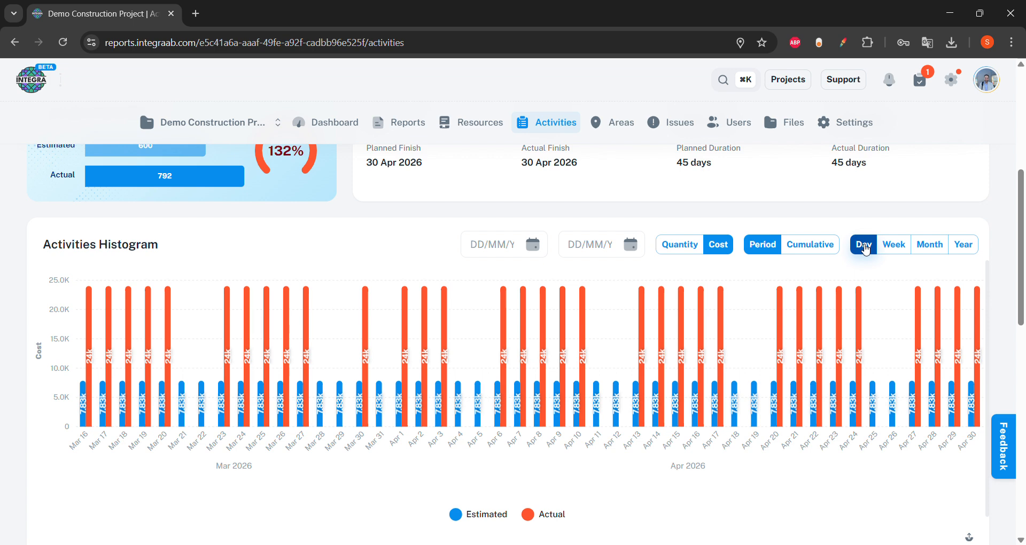
{"action": "left_click", "coordinate": [496, 522]}
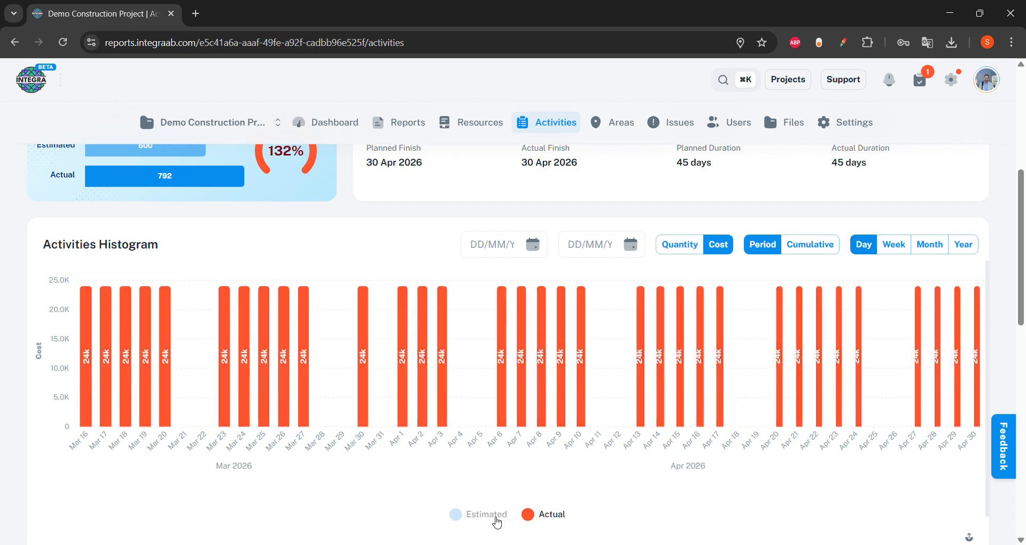
{"action": "left_click", "coordinate": [497, 522]}
{"action": "left_click", "coordinate": [543, 522]}
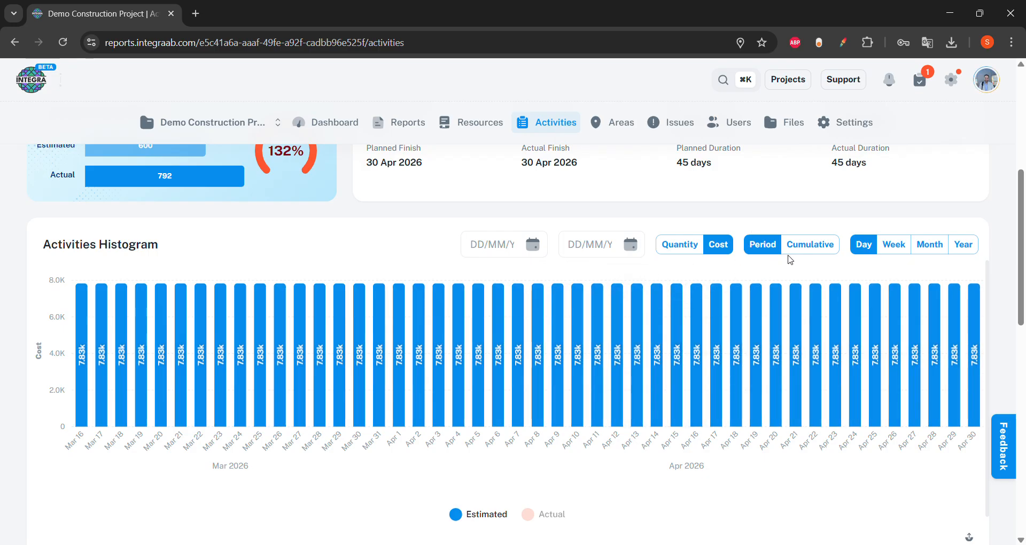
{"action": "left_click", "coordinate": [889, 250]}
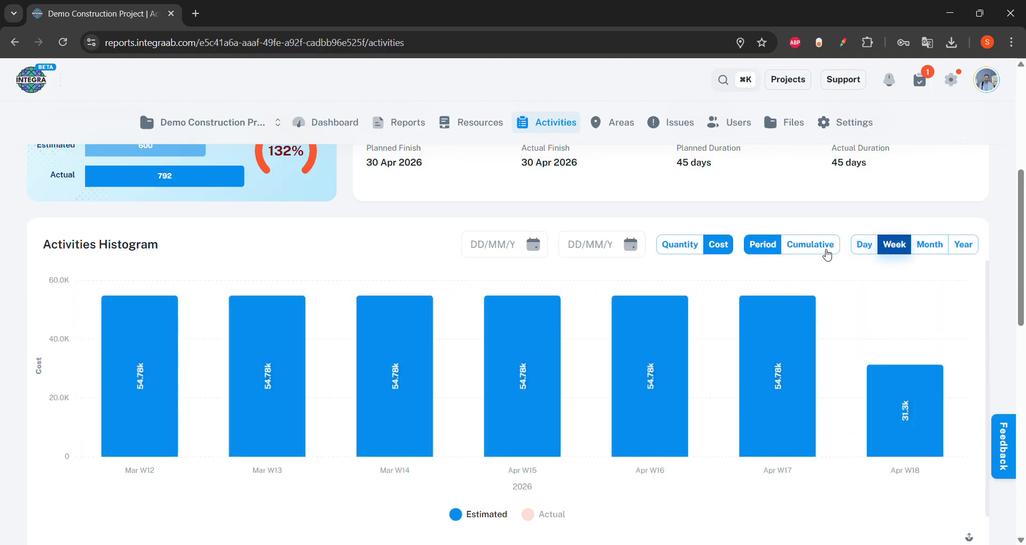
{"action": "left_click", "coordinate": [533, 516]}
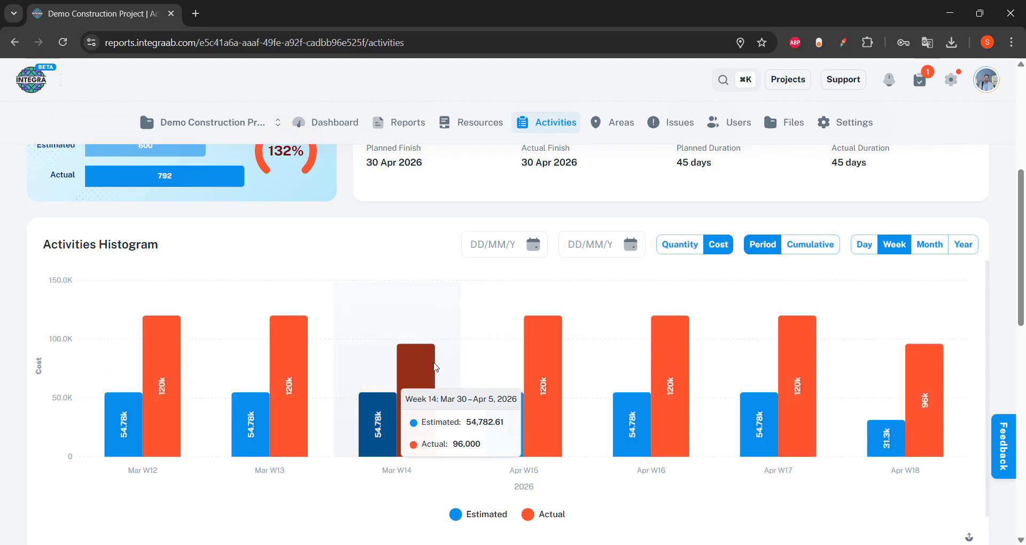
Examine Backfilling's weekly estimated and actual costs in the histogram and its data table, and the entries under Work Details
{"action": "scroll", "coordinate": [415, 293], "scroll_direction": "down", "scroll_amount": 1}
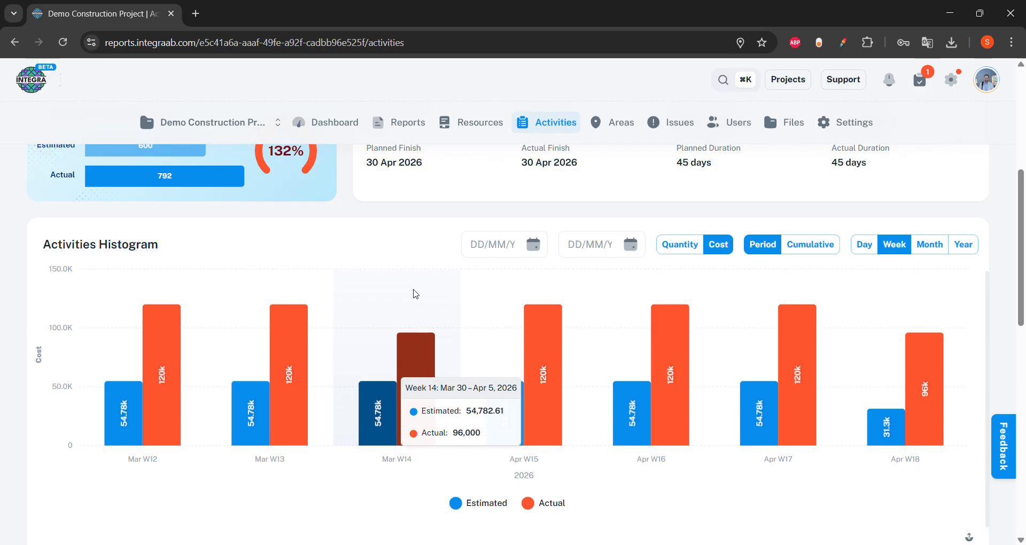
{"action": "scroll", "coordinate": [396, 305], "scroll_direction": "down", "scroll_amount": 5}
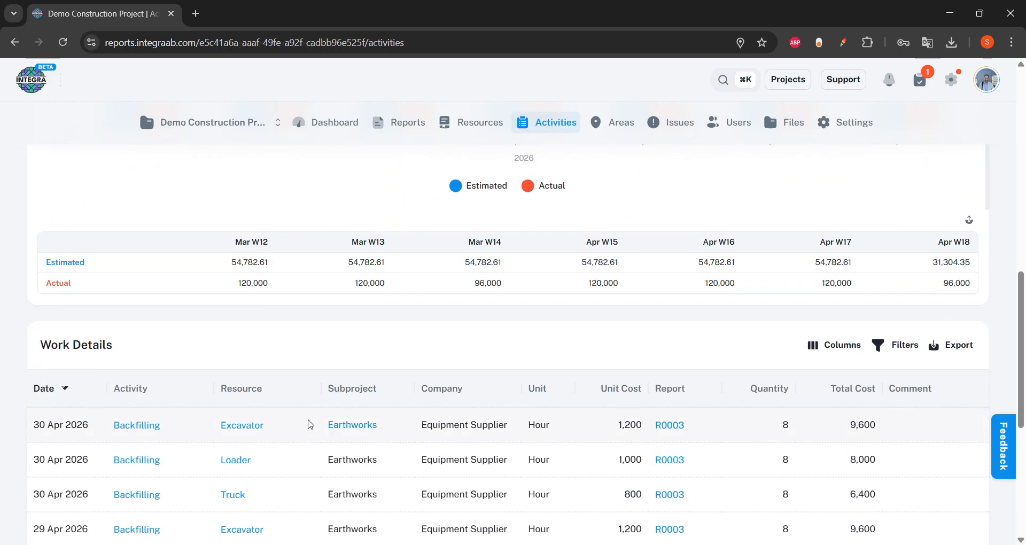
{"action": "scroll", "coordinate": [492, 293], "scroll_direction": "up", "scroll_amount": 2}
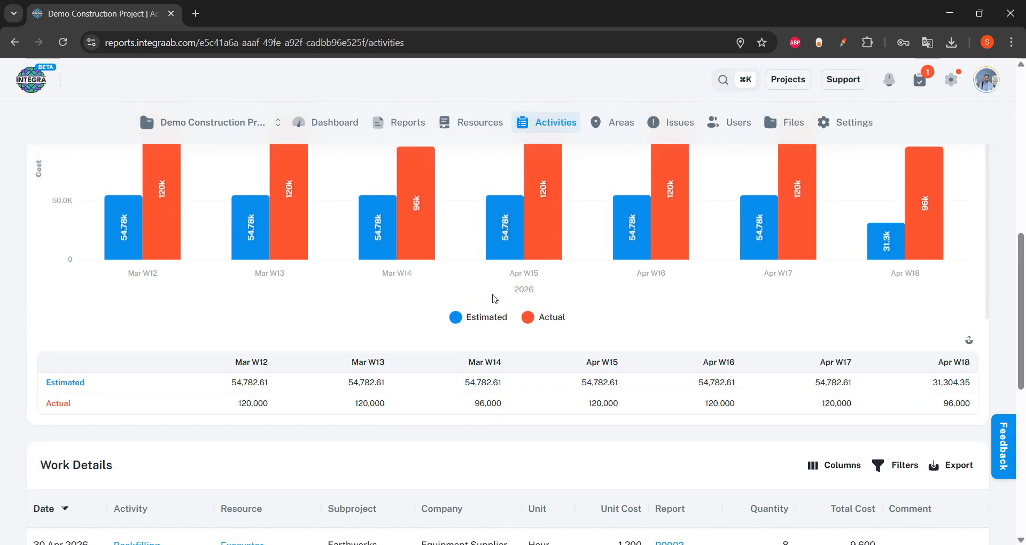
{"action": "scroll", "coordinate": [494, 299], "scroll_direction": "up", "scroll_amount": 2}
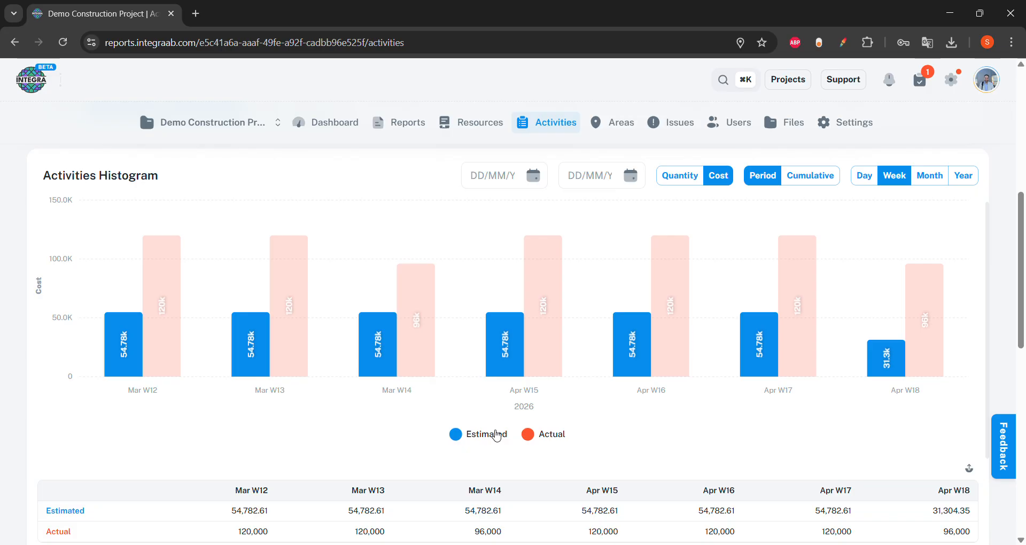
{"action": "scroll", "coordinate": [477, 476], "scroll_direction": "down", "scroll_amount": 2}
{"action": "scroll", "coordinate": [477, 476], "scroll_direction": "down", "scroll_amount": 1}
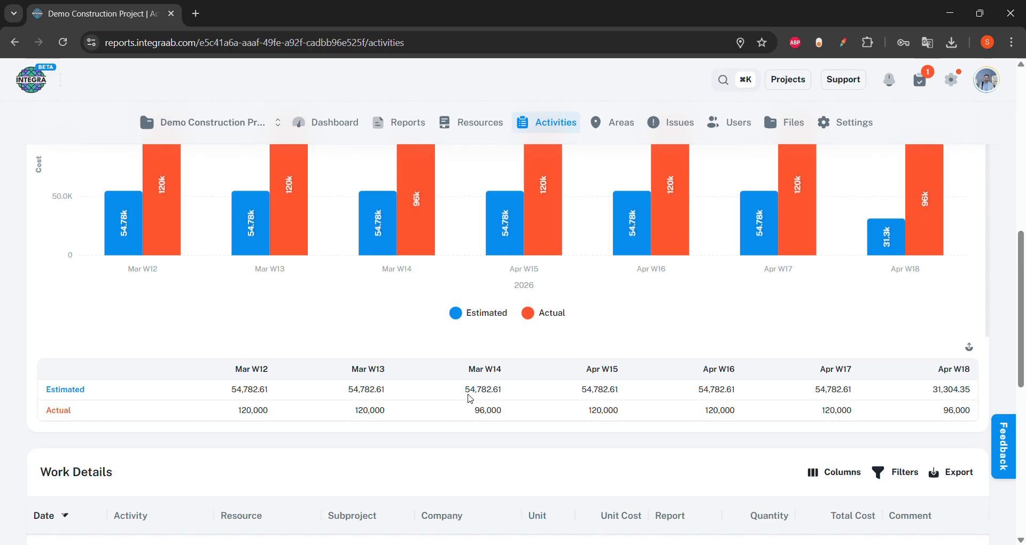
{"action": "scroll", "coordinate": [469, 397], "scroll_direction": "down", "scroll_amount": 5}
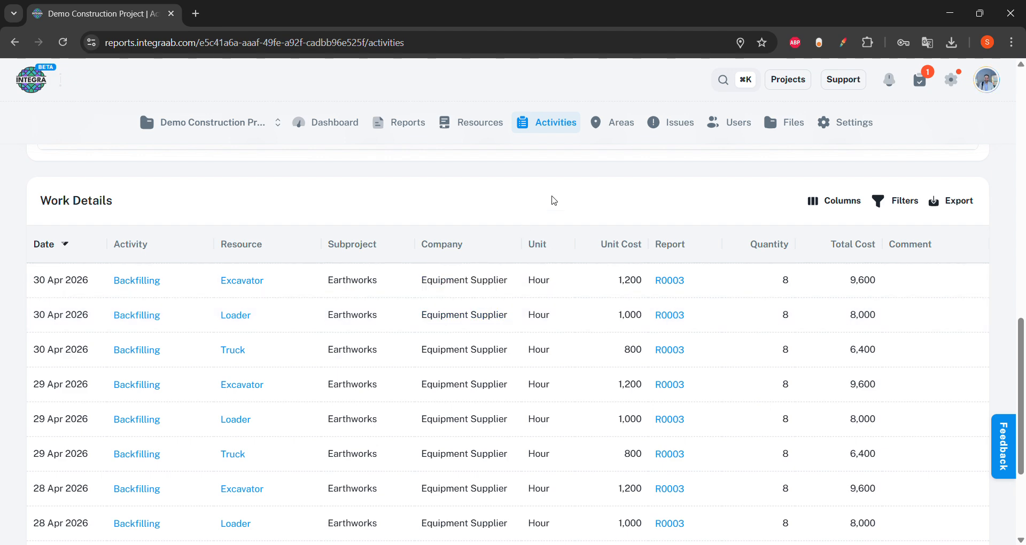
{"action": "scroll", "coordinate": [552, 200], "scroll_direction": "up", "scroll_amount": 3}
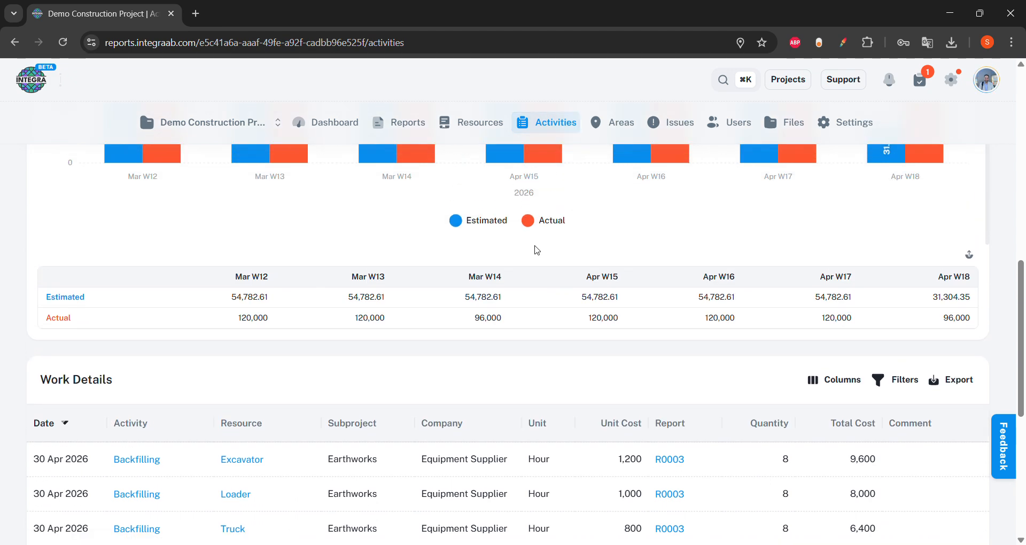
{"action": "scroll", "coordinate": [537, 250], "scroll_direction": "up", "scroll_amount": 10}
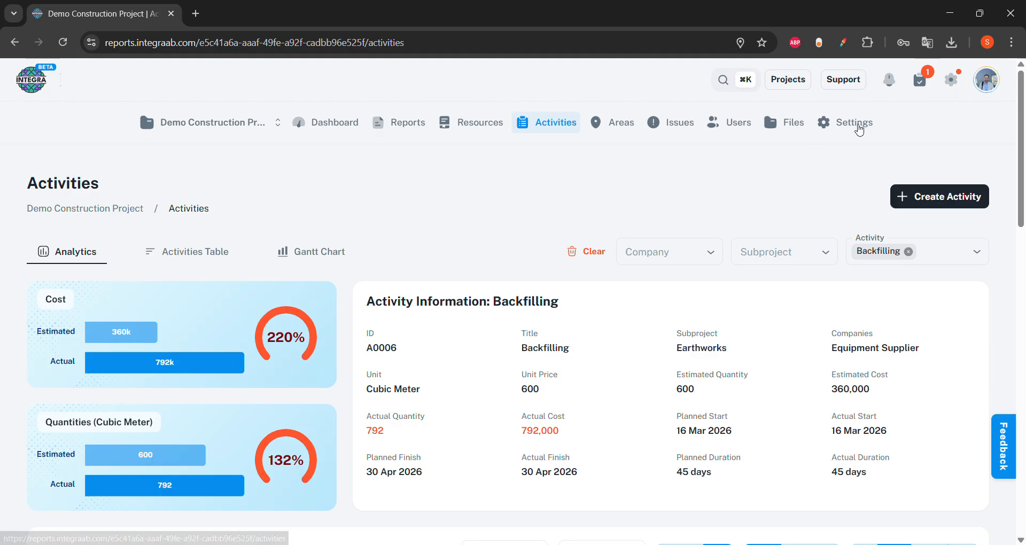
Check the open and completed tasks, and open the full list of all tasks
{"action": "left_click", "coordinate": [919, 81]}
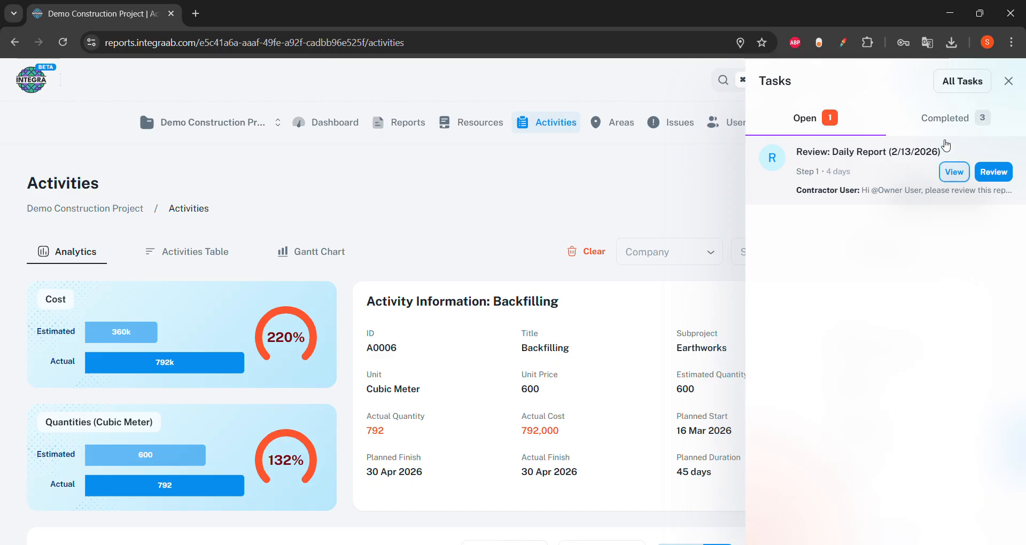
{"action": "left_click", "coordinate": [949, 120]}
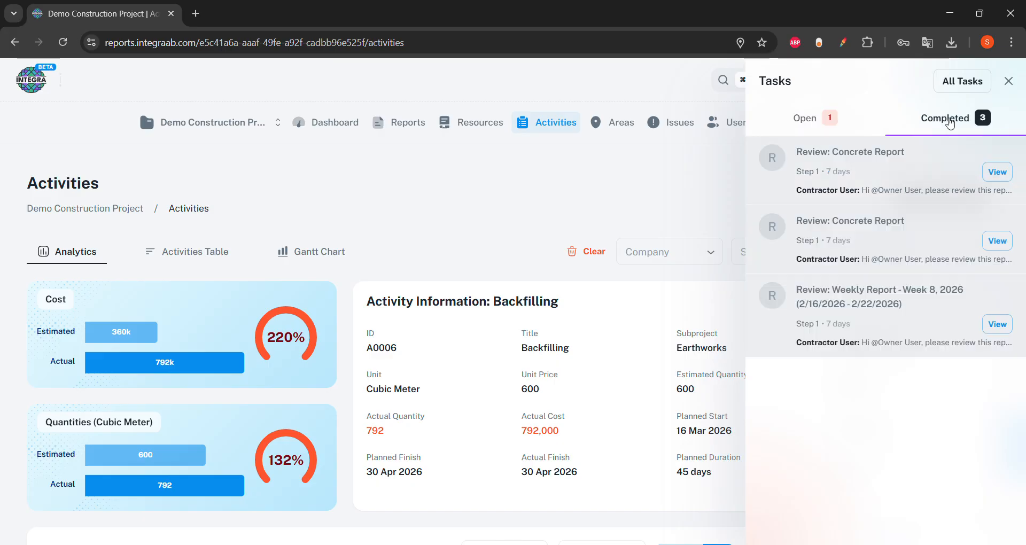
{"action": "left_click", "coordinate": [813, 119]}
{"action": "left_click", "coordinate": [957, 86]}
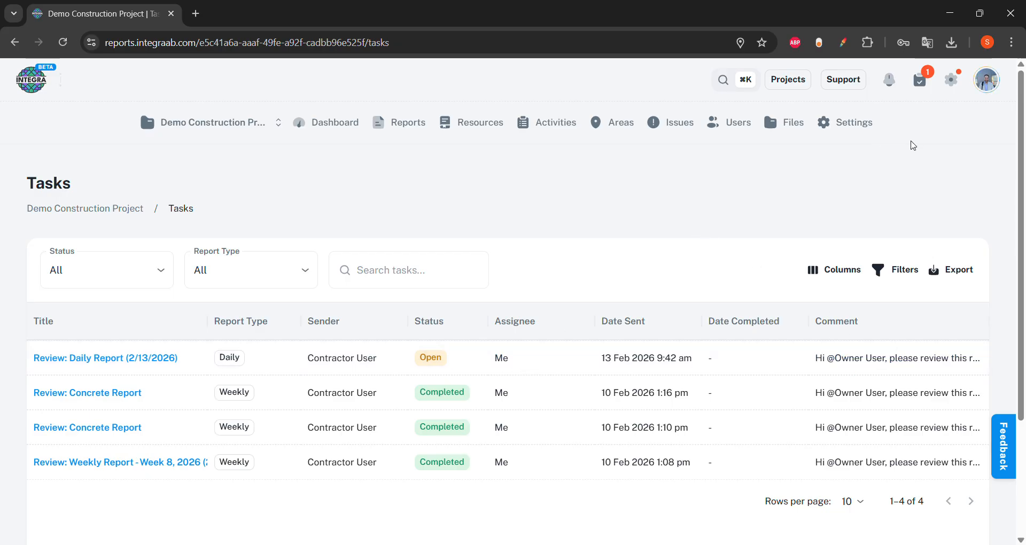
Open the pending review of Daily Report (2/13/2026), view its workflow history, and close the history
{"action": "left_click", "coordinate": [920, 80]}
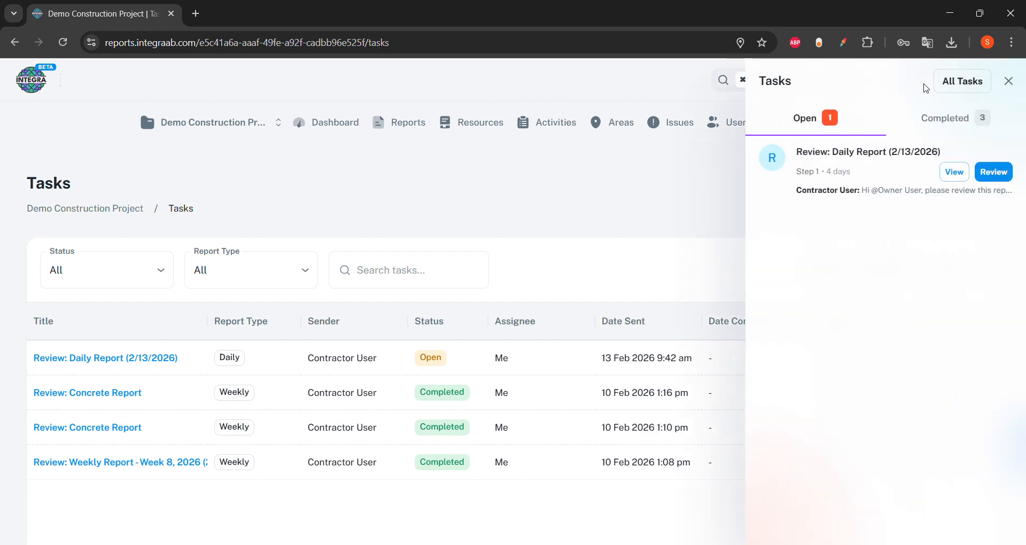
{"action": "left_click", "coordinate": [993, 172]}
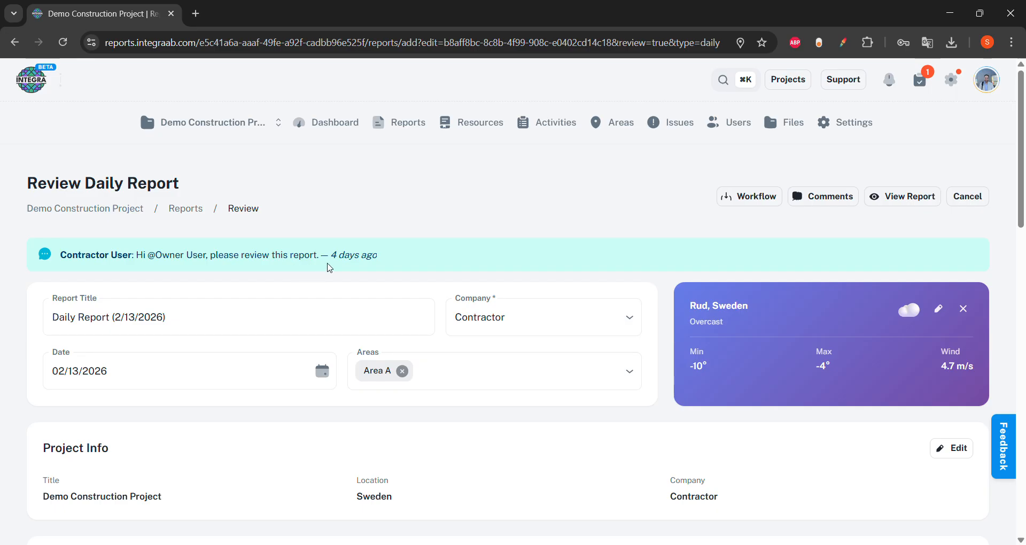
{"action": "scroll", "coordinate": [330, 267], "scroll_direction": "down", "scroll_amount": 1}
{"action": "scroll", "coordinate": [330, 268], "scroll_direction": "up", "scroll_amount": 1}
{"action": "scroll", "coordinate": [330, 268], "scroll_direction": "down", "scroll_amount": 1}
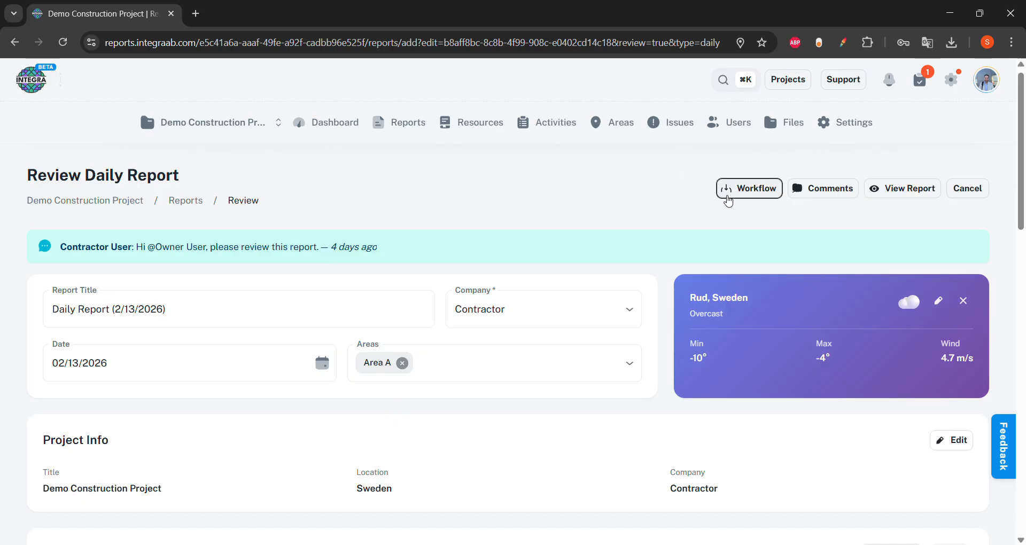
{"action": "left_click", "coordinate": [728, 196]}
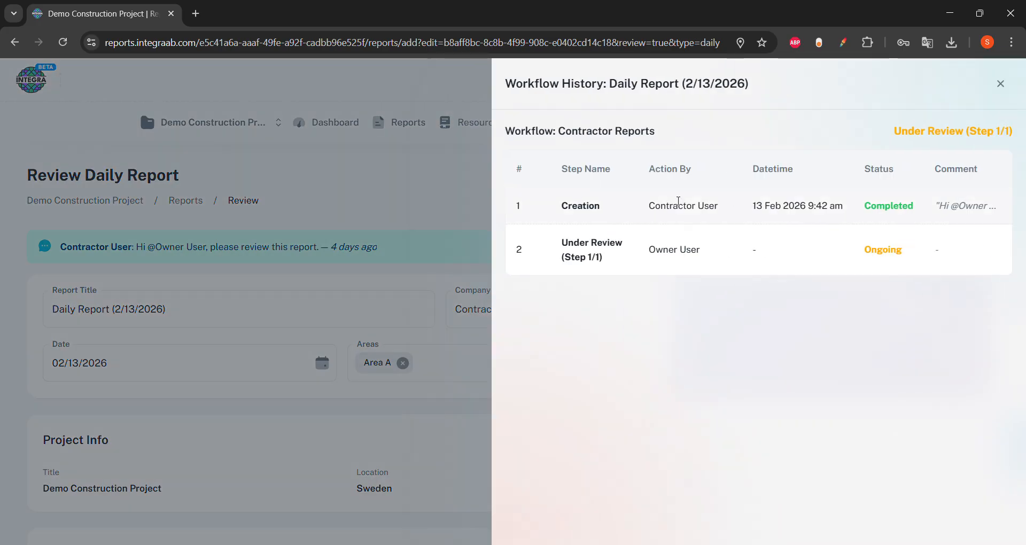
{"action": "left_click", "coordinate": [393, 213]}
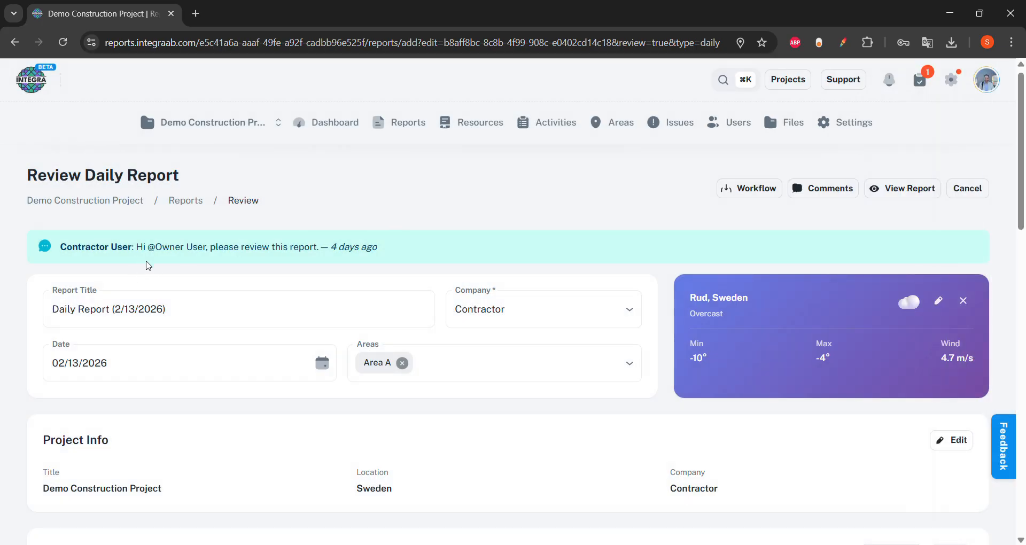
Review the daily report's resources and activities, issues, attachments, additional information and notes through to the approval options
{"action": "scroll", "coordinate": [149, 266], "scroll_direction": "down", "scroll_amount": 2}
{"action": "scroll", "coordinate": [275, 312], "scroll_direction": "down", "scroll_amount": 4}
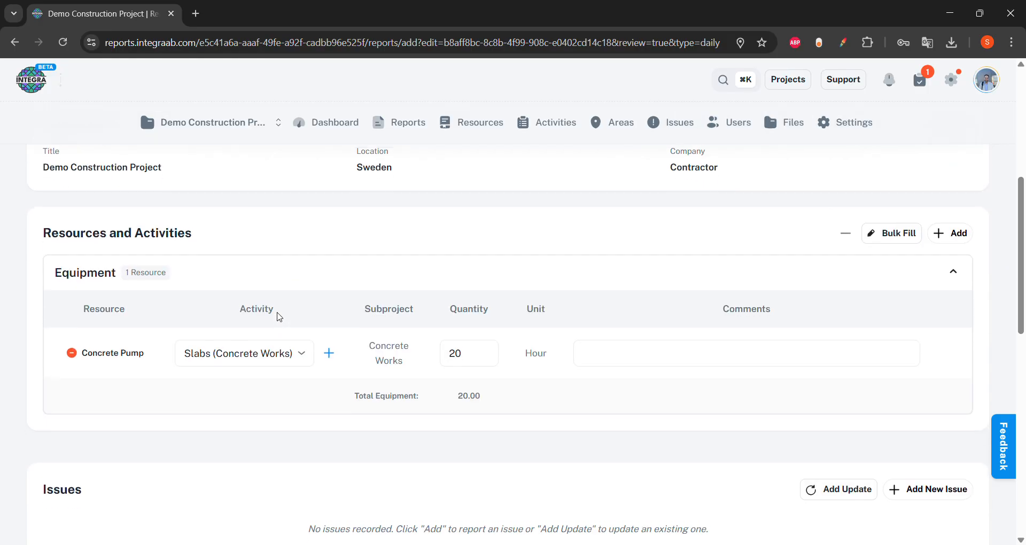
{"action": "scroll", "coordinate": [278, 317], "scroll_direction": "down", "scroll_amount": 1}
{"action": "scroll", "coordinate": [277, 317], "scroll_direction": "down", "scroll_amount": 1}
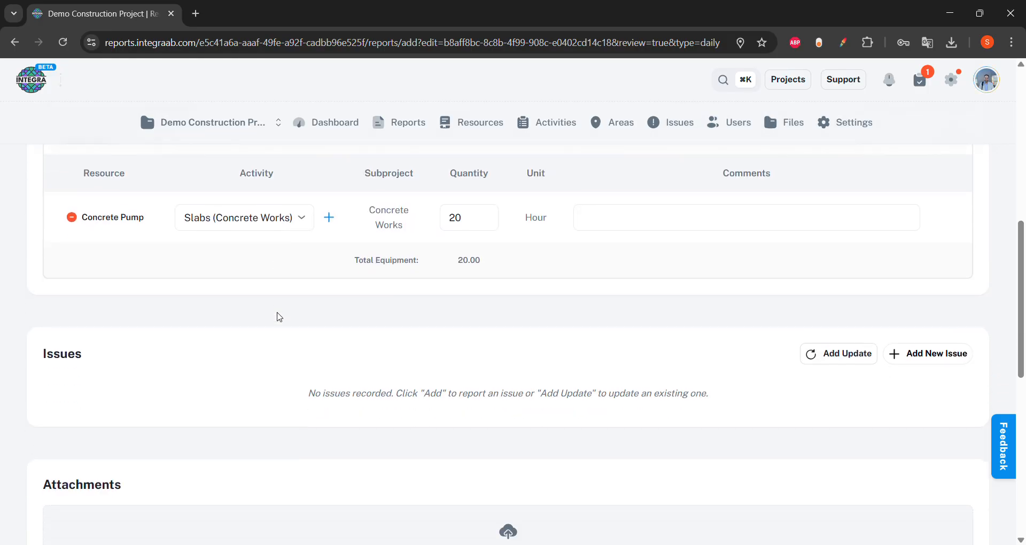
{"action": "scroll", "coordinate": [550, 286], "scroll_direction": "down", "scroll_amount": 1}
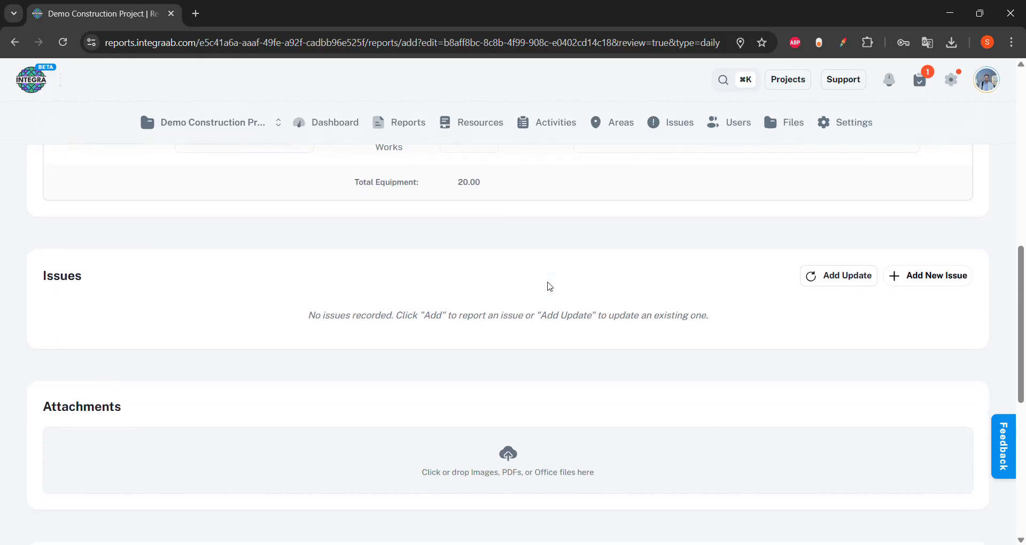
{"action": "scroll", "coordinate": [550, 287], "scroll_direction": "down", "scroll_amount": 5}
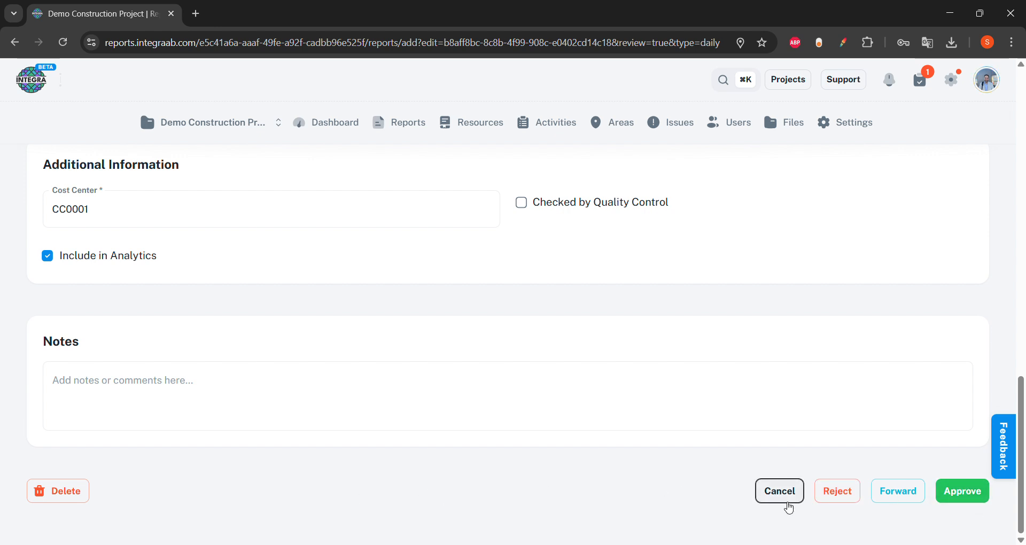
View the daily report's final approval form with its comment field, close it without approving, and cancel the review
{"action": "left_click", "coordinate": [945, 499]}
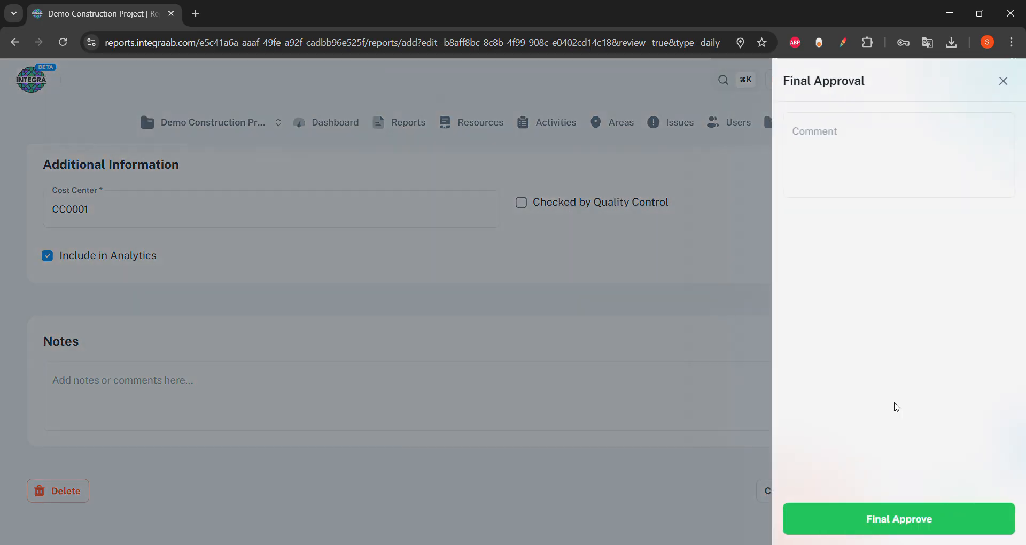
{"action": "left_click", "coordinate": [846, 141]}
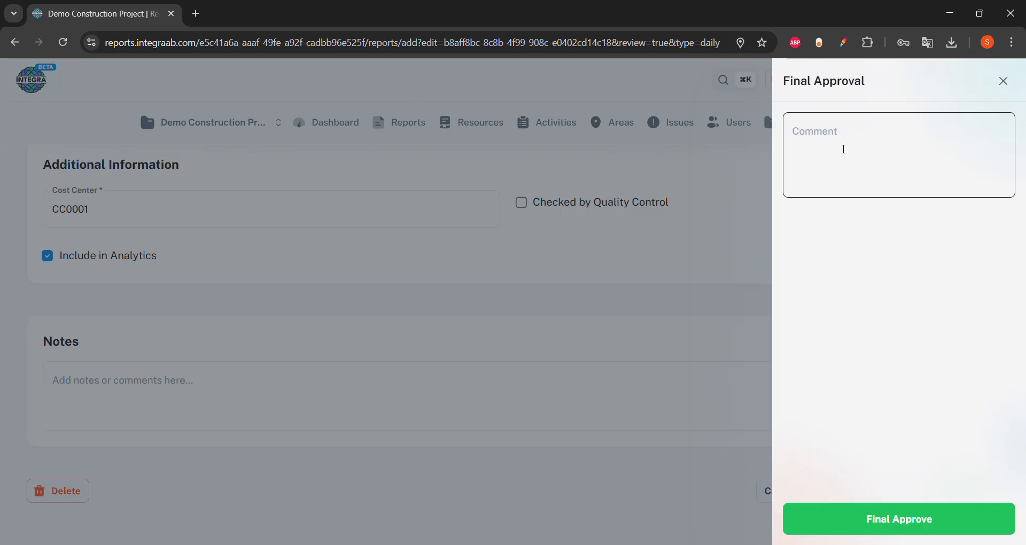
{"action": "left_click", "coordinate": [742, 223]}
{"action": "left_click", "coordinate": [780, 491]}
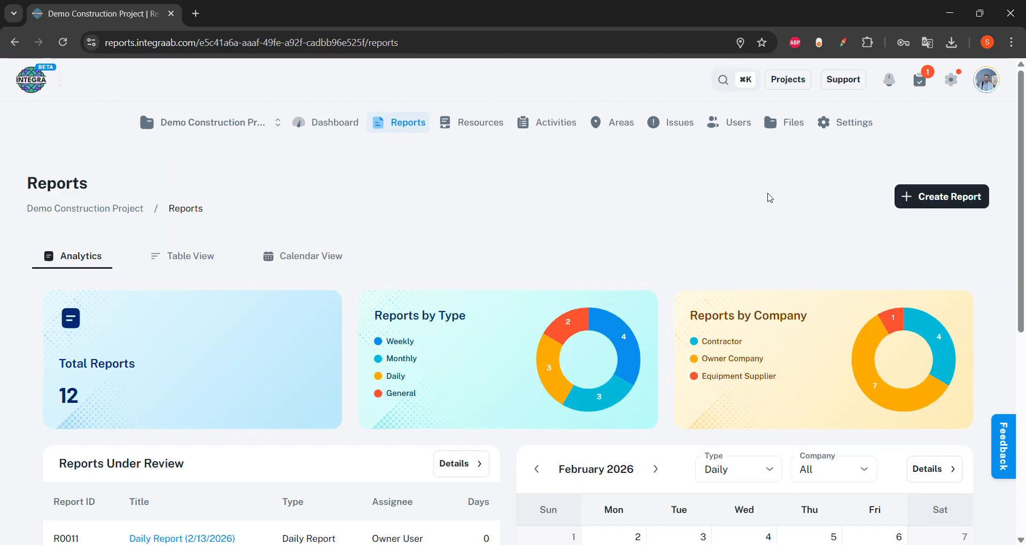
Search the project for "water" and open the issue "No water at site"
{"action": "left_click", "coordinate": [725, 81]}
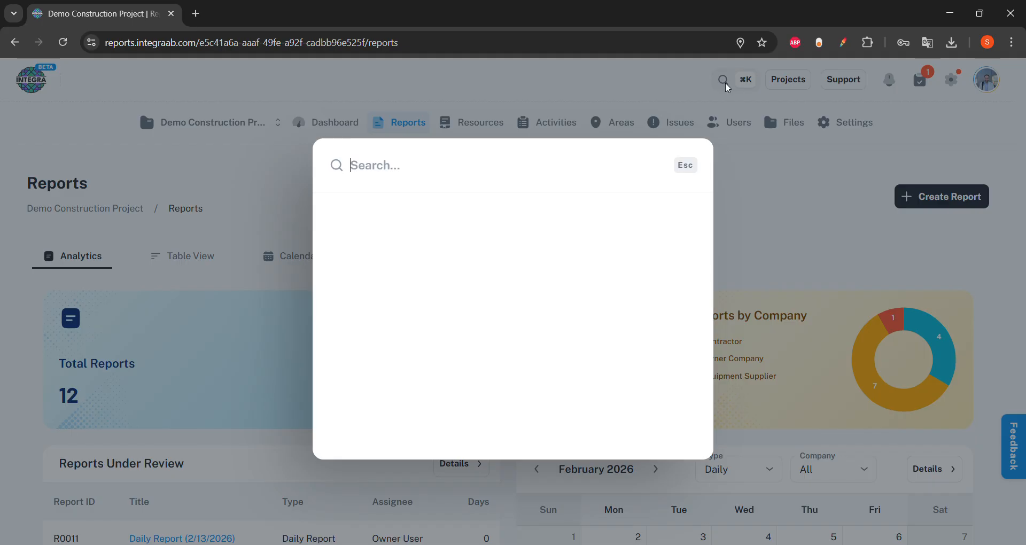
{"action": "type", "text": "water"}
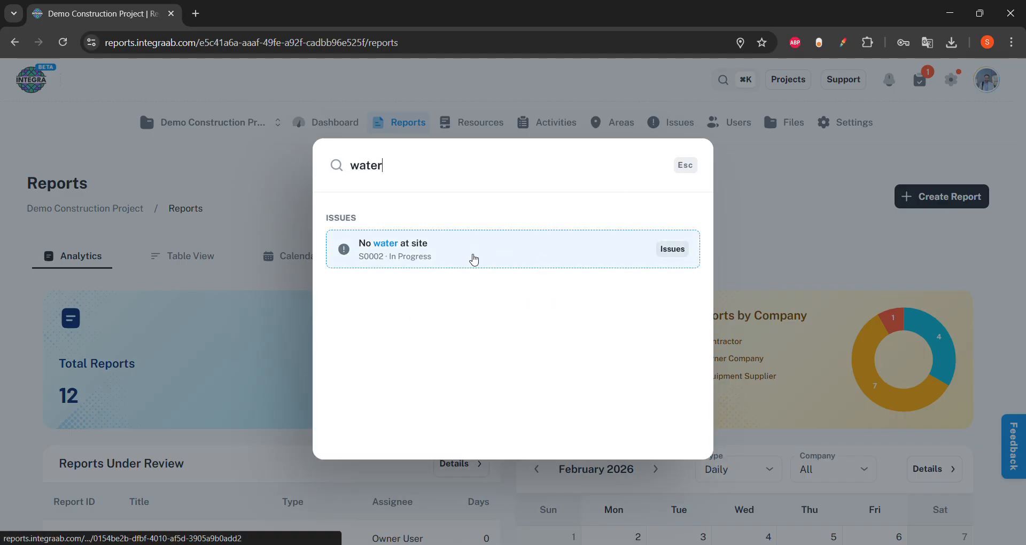
{"action": "left_click", "coordinate": [437, 256]}
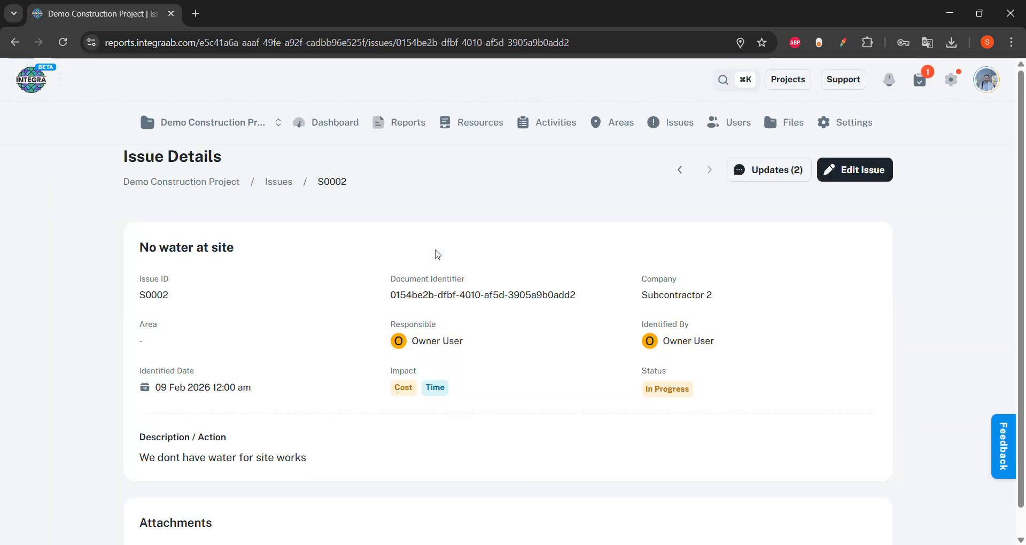
Review the "No water at site" issue's details and its updates, and close the updates
{"action": "scroll", "coordinate": [438, 254], "scroll_direction": "down", "scroll_amount": 1}
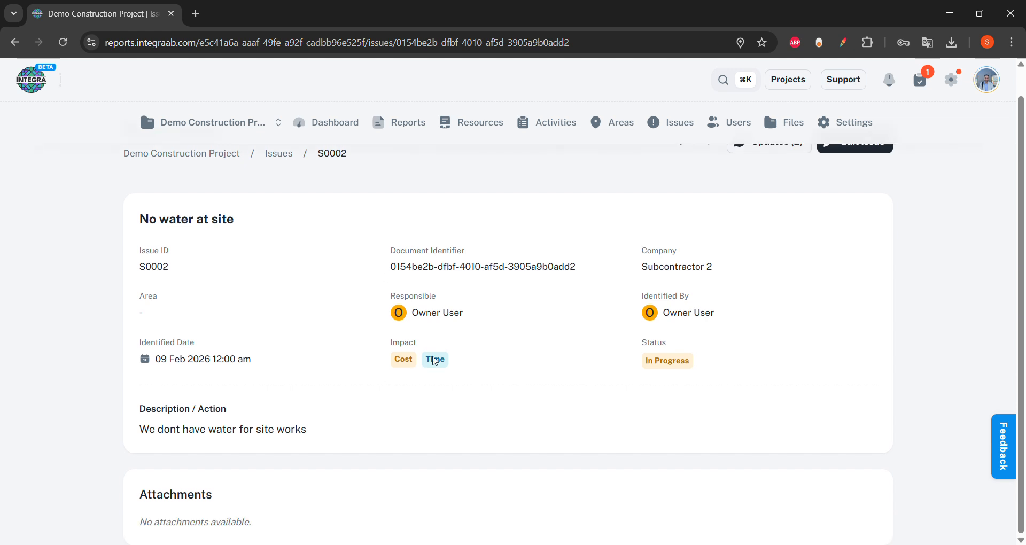
{"action": "scroll", "coordinate": [632, 385], "scroll_direction": "up", "scroll_amount": 1}
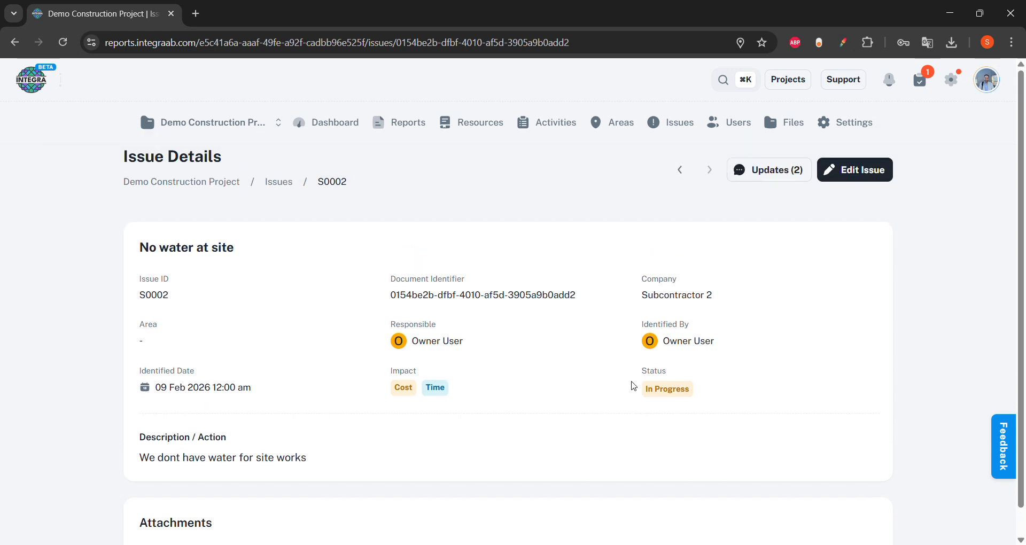
{"action": "left_click", "coordinate": [764, 169]}
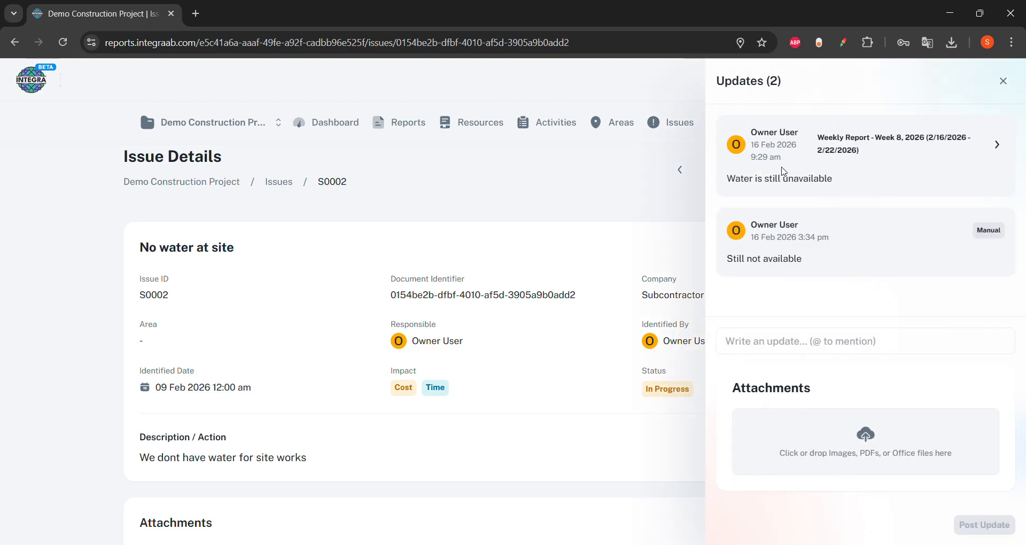
{"action": "left_click", "coordinate": [638, 231]}
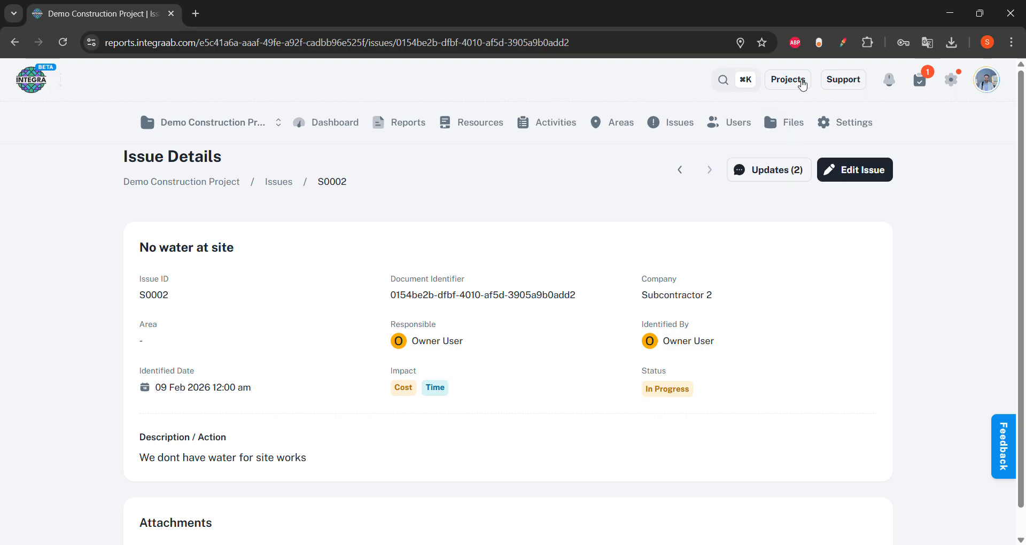
Open the guide from the support page, and look over its Getting Started section and list of topics
{"action": "left_click", "coordinate": [854, 86]}
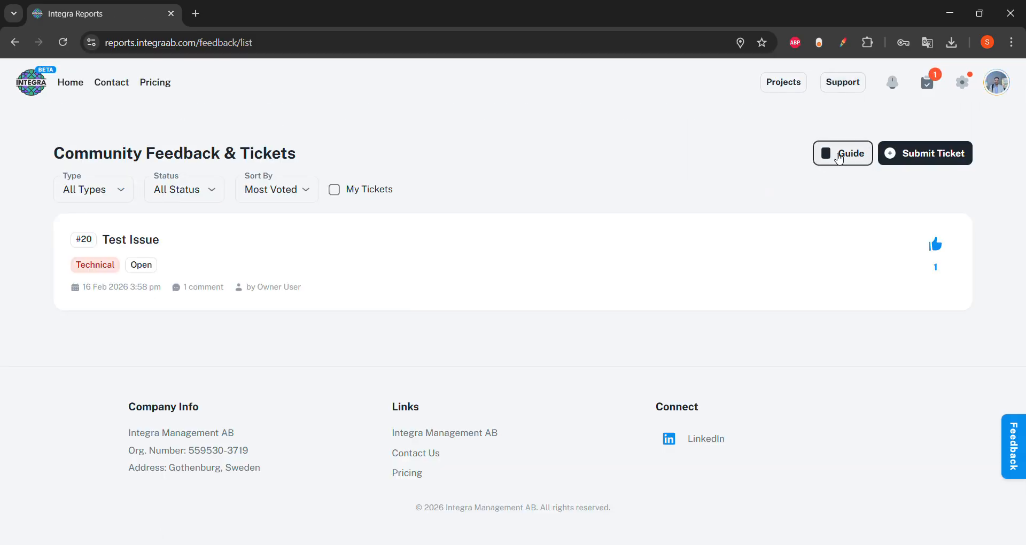
{"action": "left_click", "coordinate": [840, 157]}
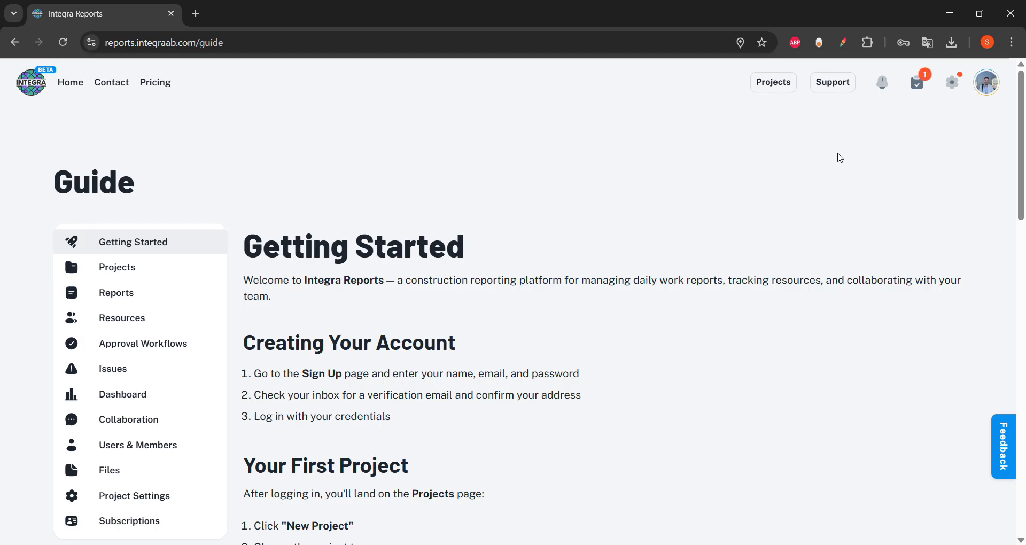
{"action": "scroll", "coordinate": [579, 312], "scroll_direction": "down", "scroll_amount": 2}
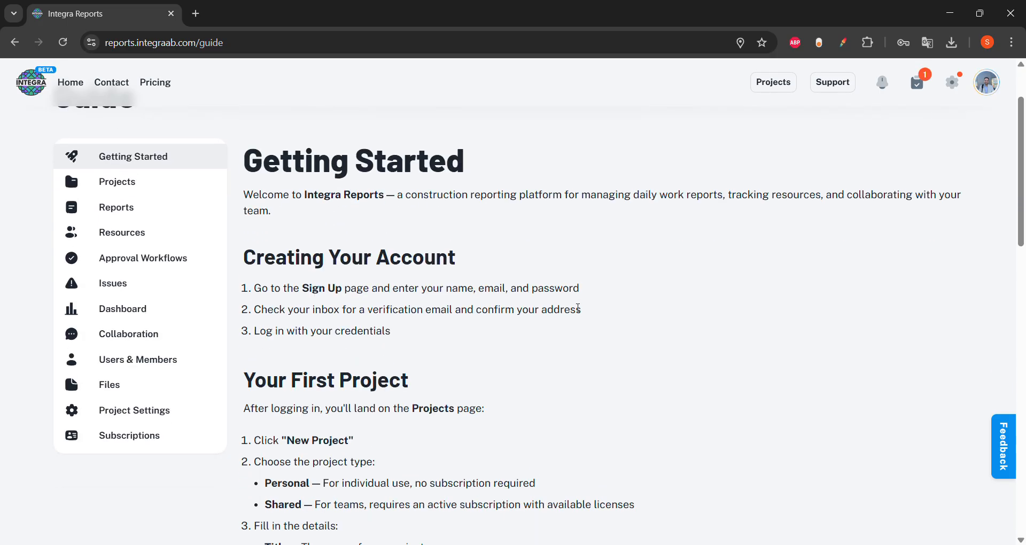
{"action": "scroll", "coordinate": [579, 310], "scroll_direction": "up", "scroll_amount": 1}
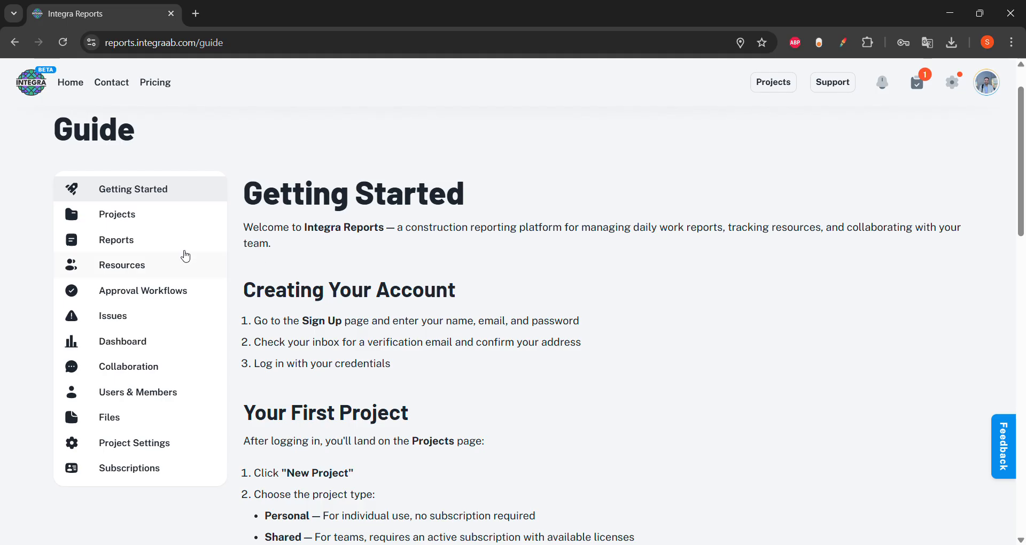
{"action": "scroll", "coordinate": [341, 247], "scroll_direction": "up", "scroll_amount": 2}
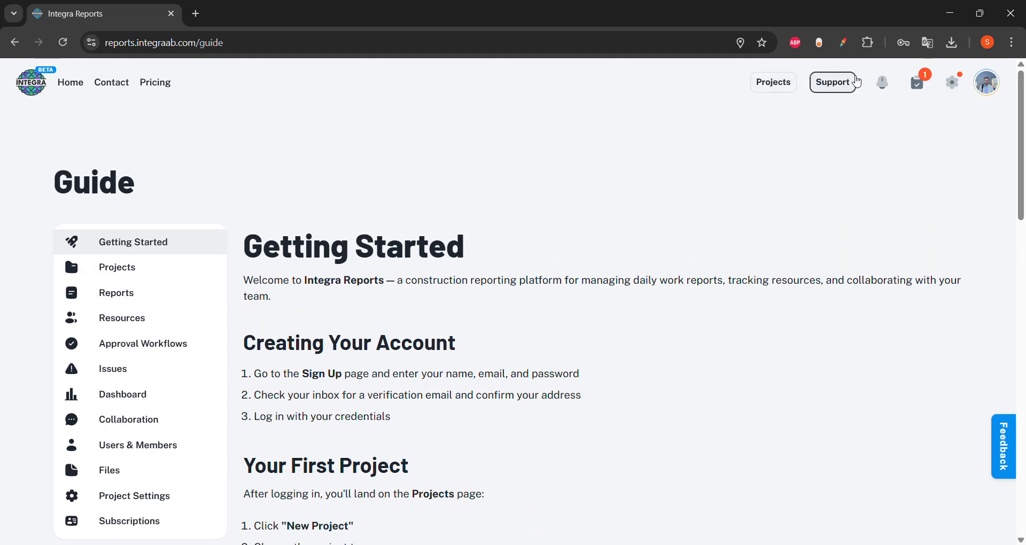
Start a new support ticket from the community feedback page and title it "Test Ticket Title"
{"action": "left_click", "coordinate": [834, 82]}
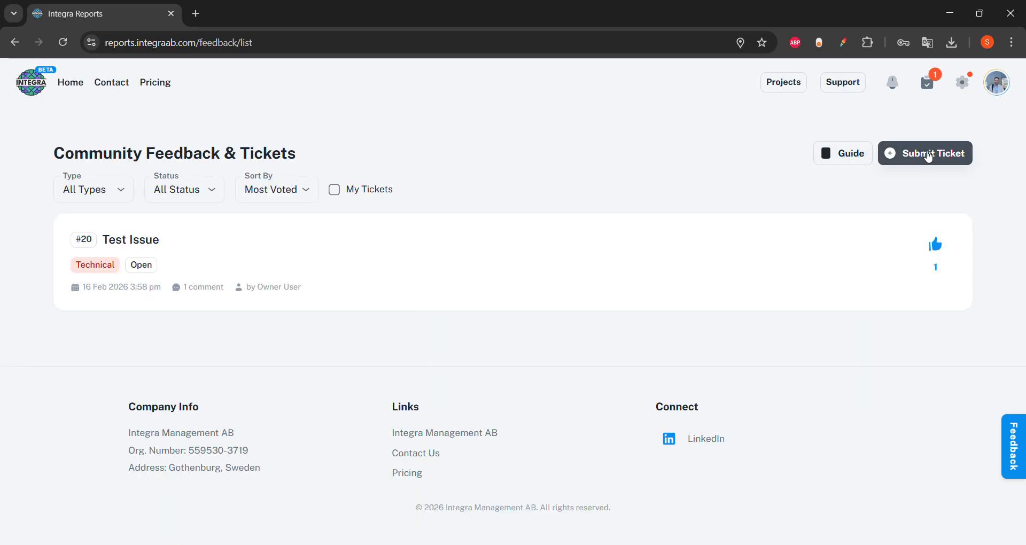
{"action": "left_click", "coordinate": [929, 156]}
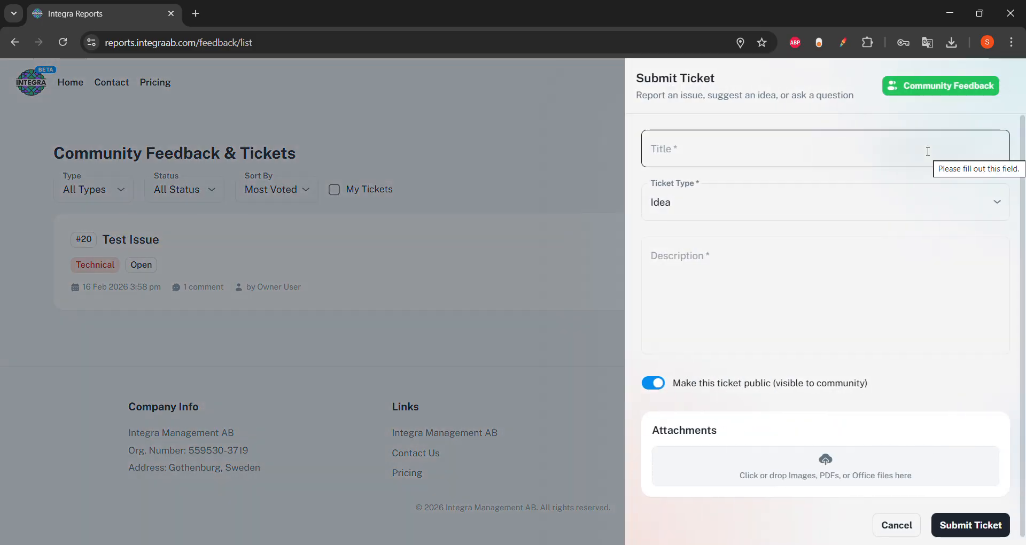
{"action": "left_click", "coordinate": [837, 163]}
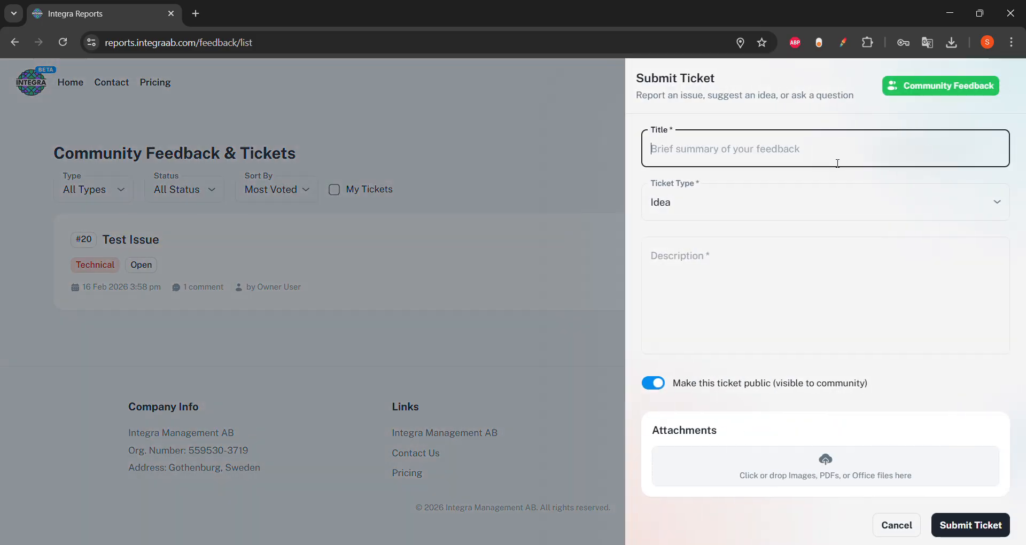
{"action": "type", "text": "Test Tic"}
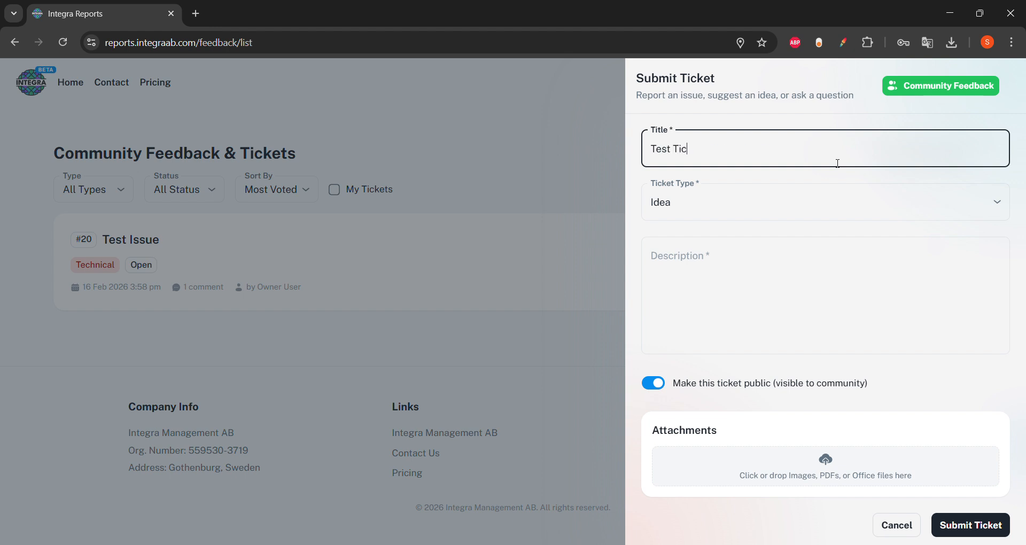
{"action": "type", "text": "ket Title"}
Keep the ticket type as Idea, enter the description "Desc of ticket", make the ticket non-public, and submit it
{"action": "left_click", "coordinate": [821, 203]}
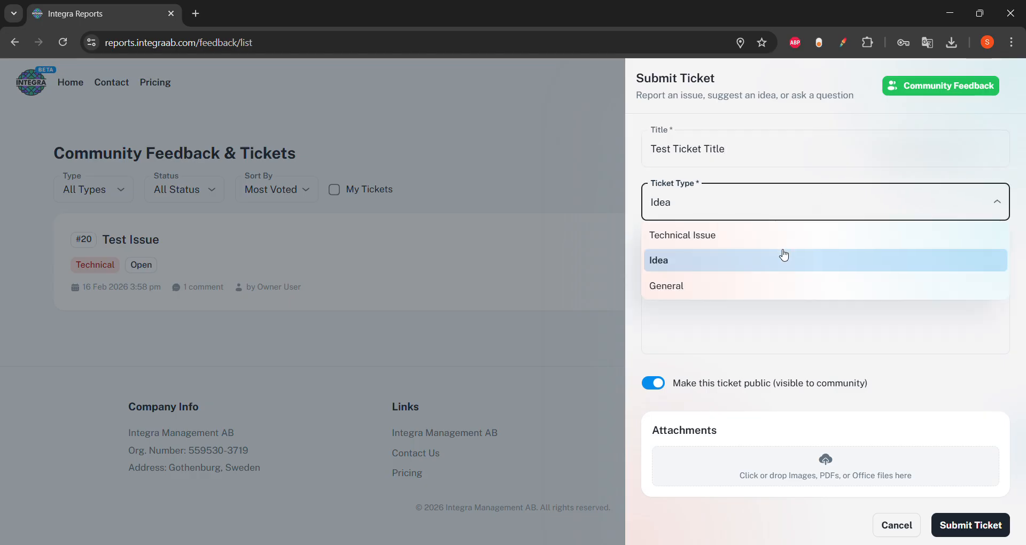
{"action": "left_click", "coordinate": [808, 216]}
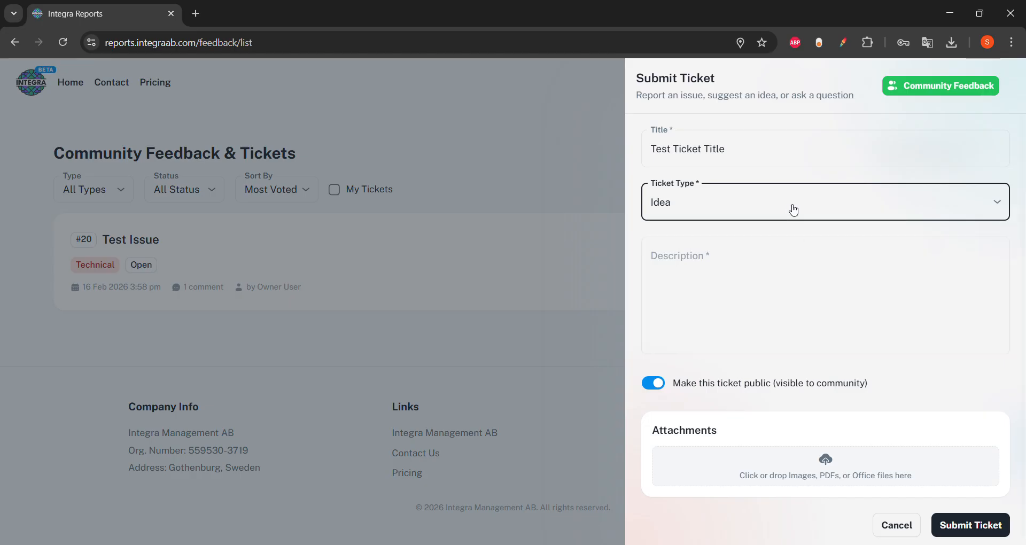
{"action": "left_click", "coordinate": [785, 267]}
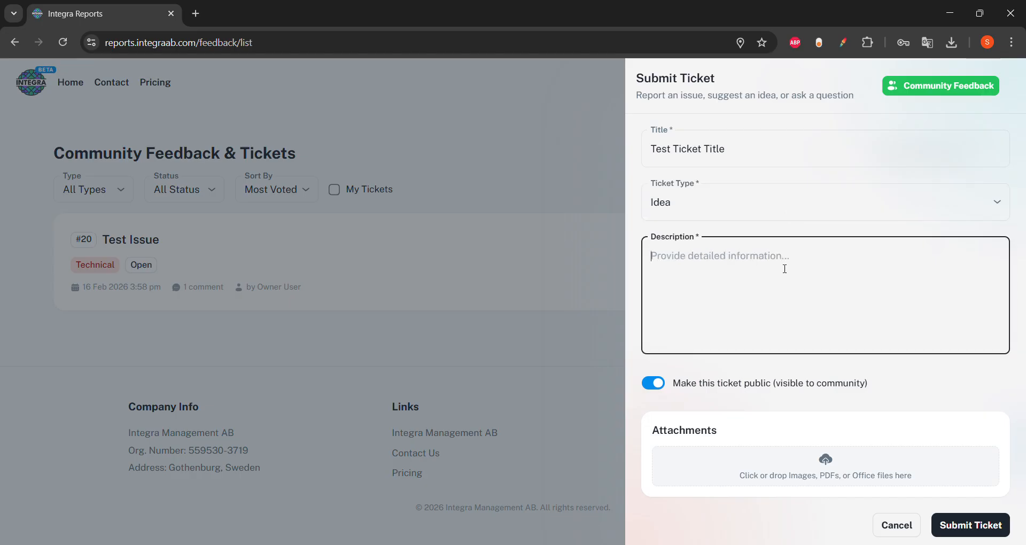
{"action": "type", "text": "Desc o"}
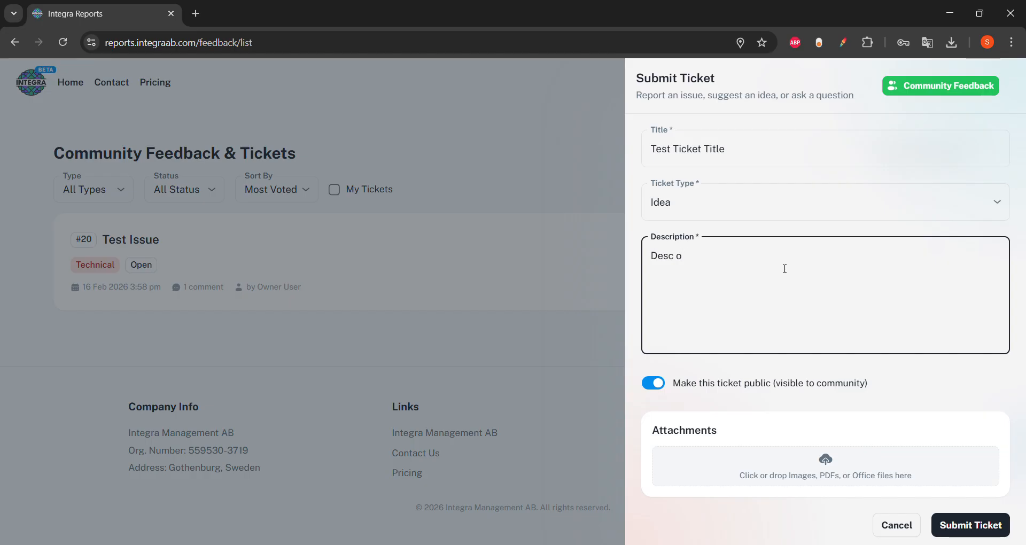
{"action": "type", "text": "tf ticket"}
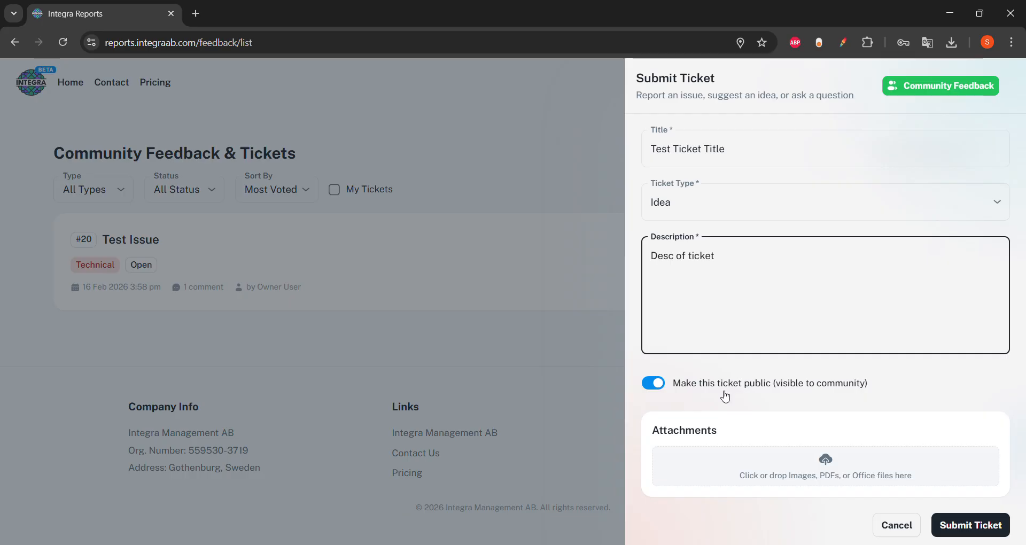
{"action": "left_click", "coordinate": [700, 393]}
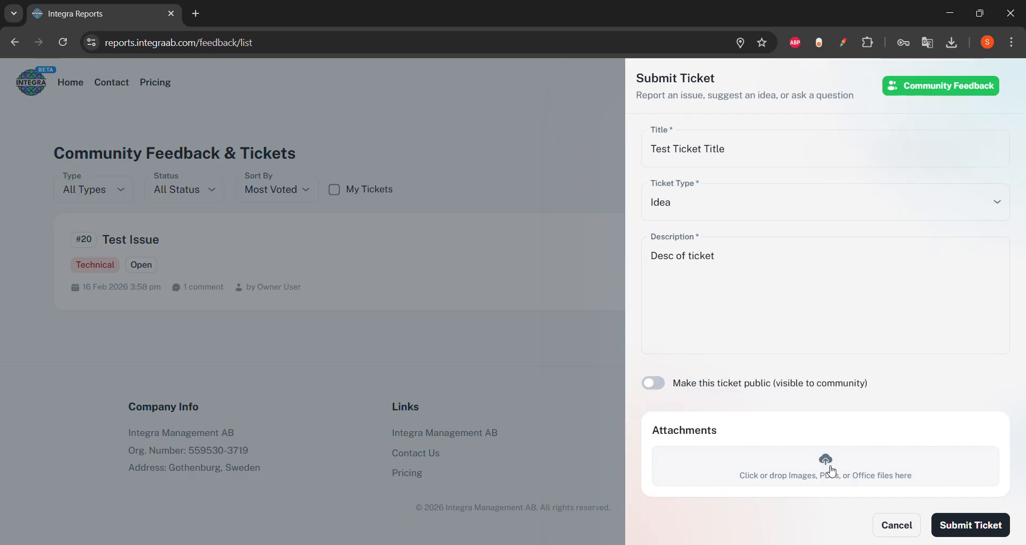
{"action": "left_click", "coordinate": [949, 516]}
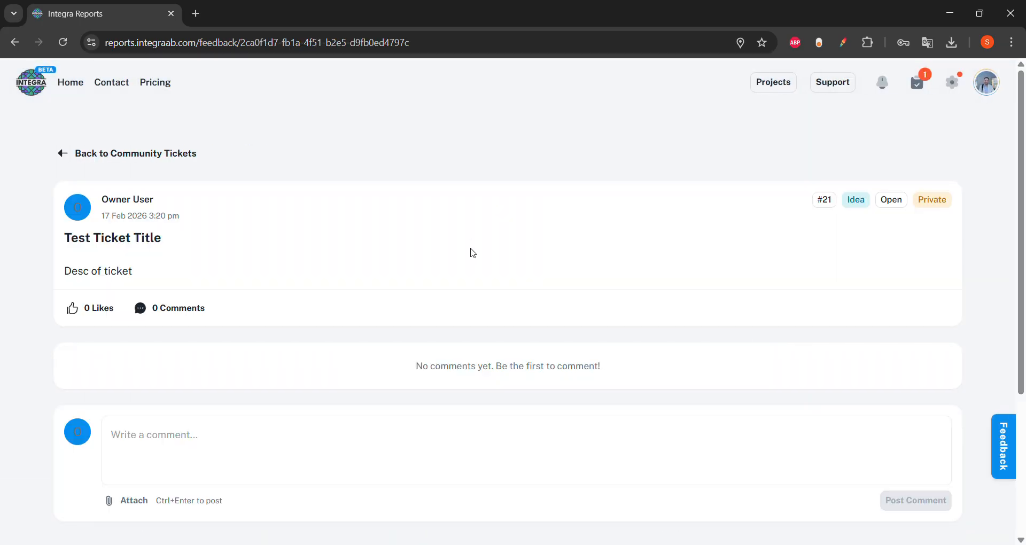
Look over the submitted ticket and its comment field, and return to the community tickets list
{"action": "scroll", "coordinate": [490, 257], "scroll_direction": "down", "scroll_amount": 1}
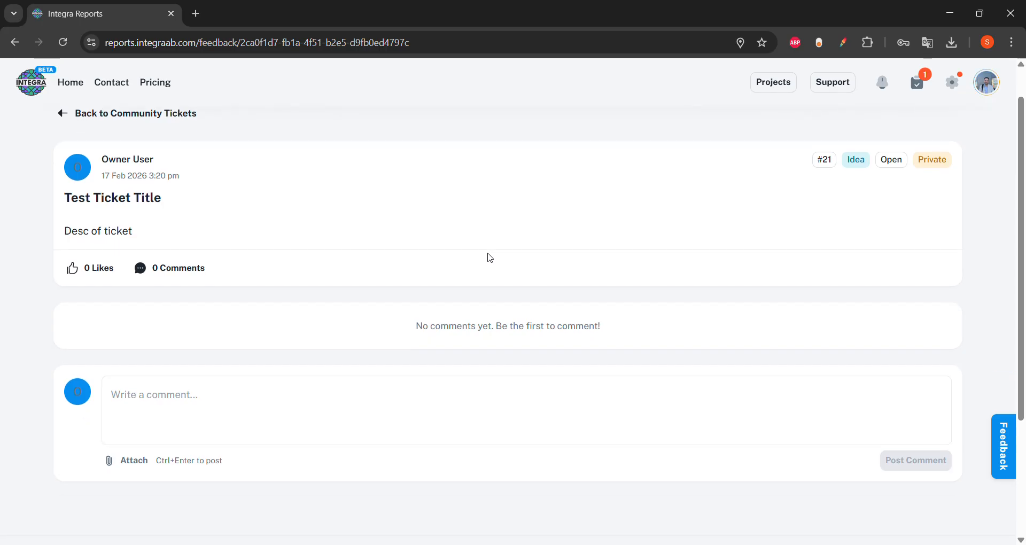
{"action": "left_click", "coordinate": [422, 397]}
{"action": "scroll", "coordinate": [423, 397], "scroll_direction": "up", "scroll_amount": 1}
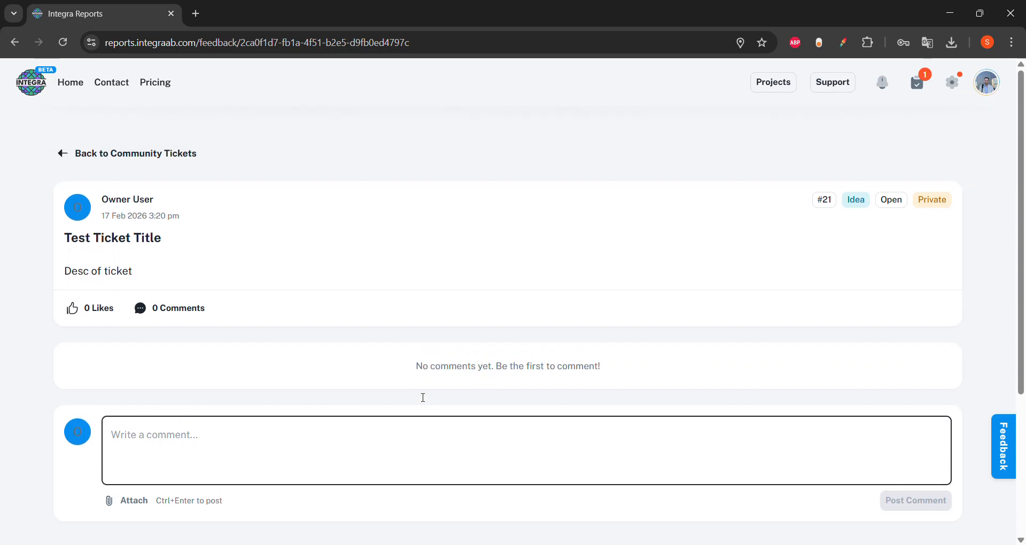
{"action": "left_click", "coordinate": [117, 155]}
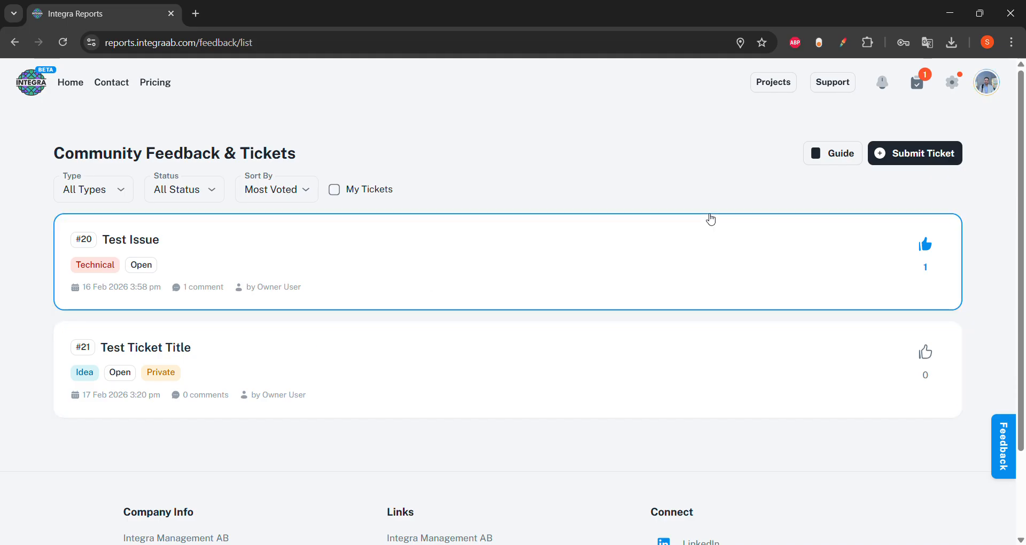
Reopen "Test Ticket Title", post the comment "Test Comment" on it, and return to the community tickets list
{"action": "left_click", "coordinate": [925, 249]}
{"action": "left_click", "coordinate": [383, 362]}
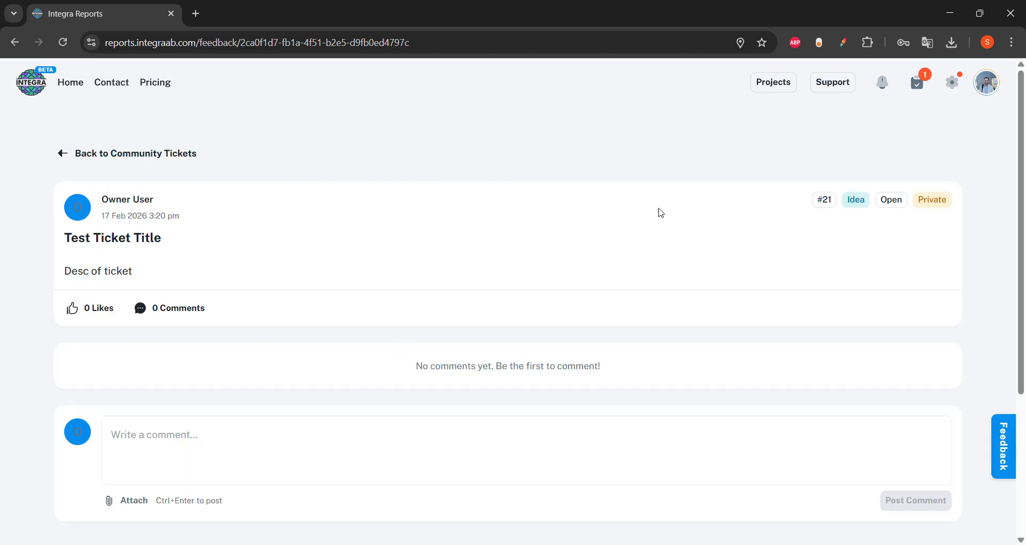
{"action": "left_click", "coordinate": [546, 435]}
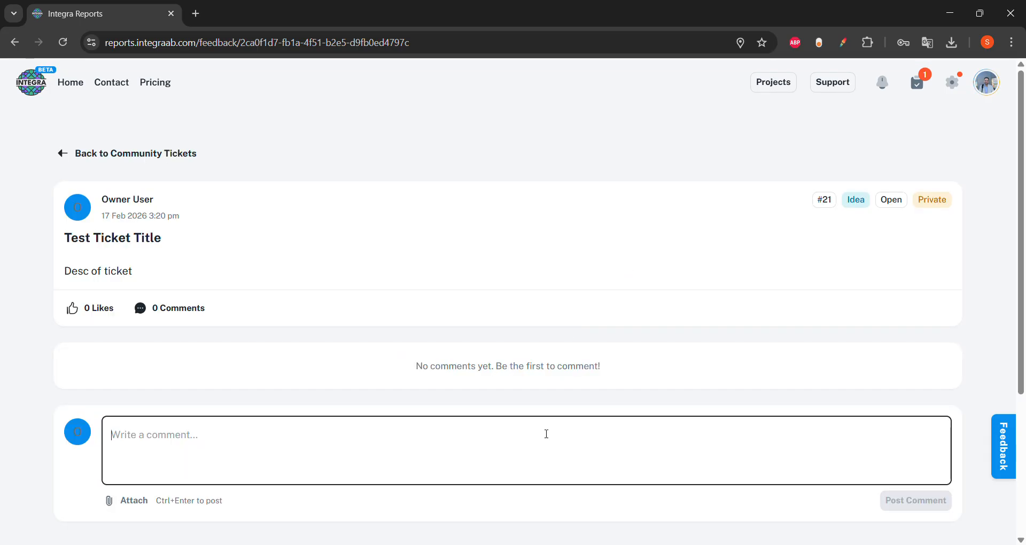
{"action": "type", "text": "Te"}
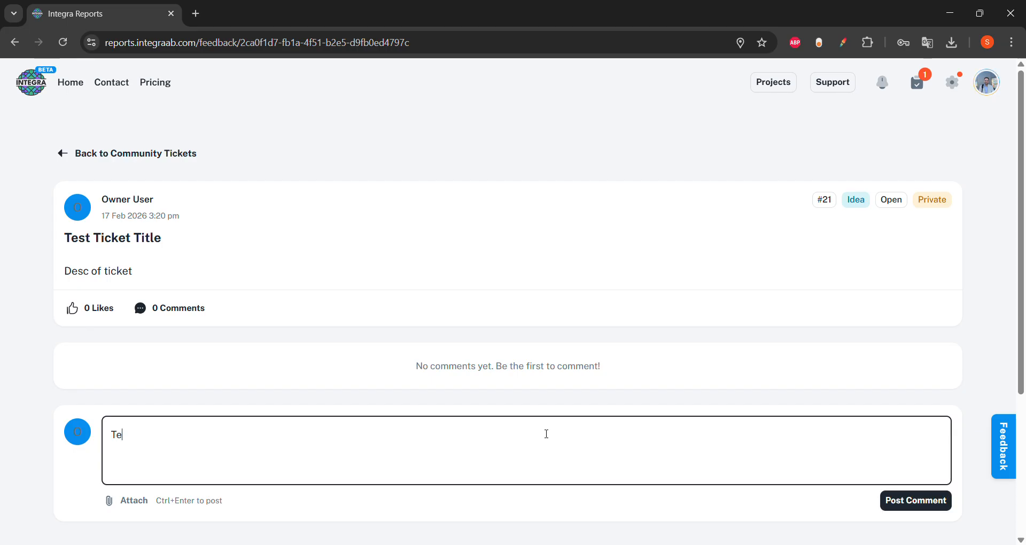
{"action": "type", "text": "st Comment"}
{"action": "left_click", "coordinate": [920, 502]}
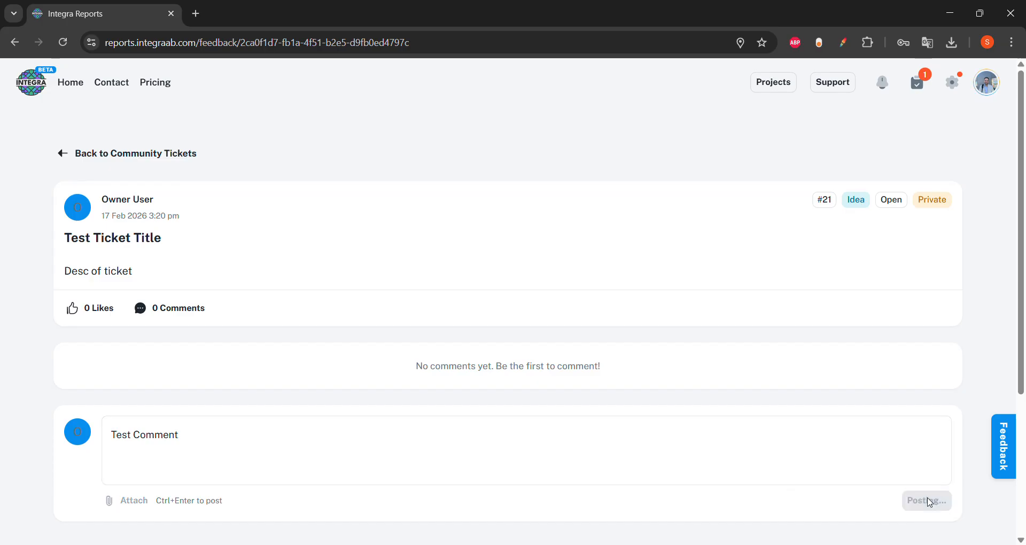
{"action": "left_click", "coordinate": [66, 155]}
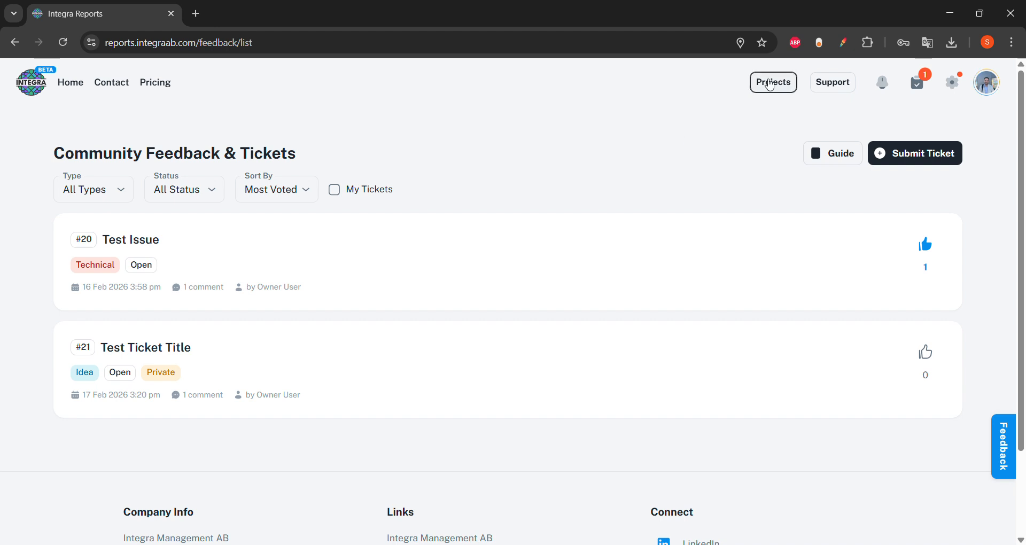
Open the Demo Construction Project's dashboard from the projects page, and view and close the project switcher's list
{"action": "left_click", "coordinate": [770, 83]}
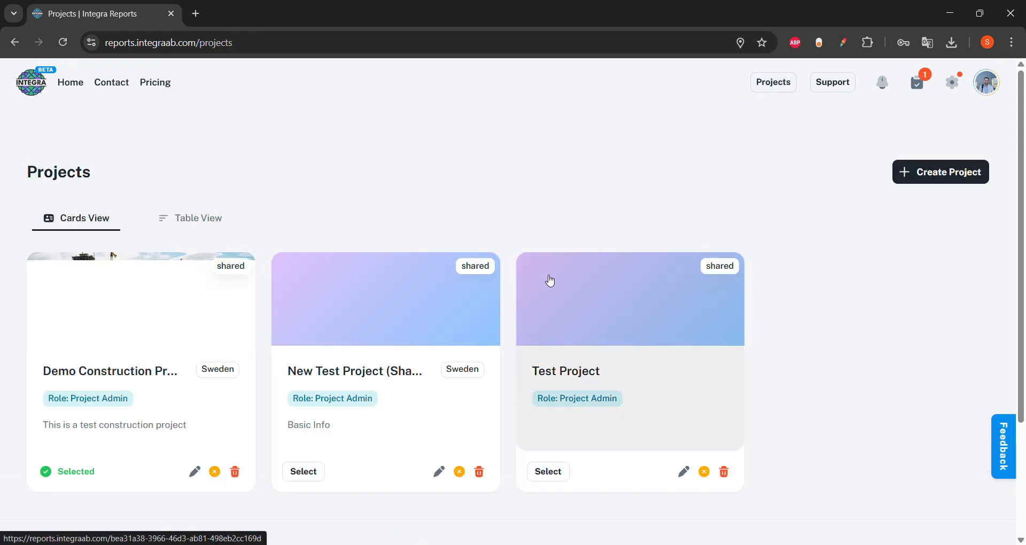
{"action": "left_click", "coordinate": [213, 348]}
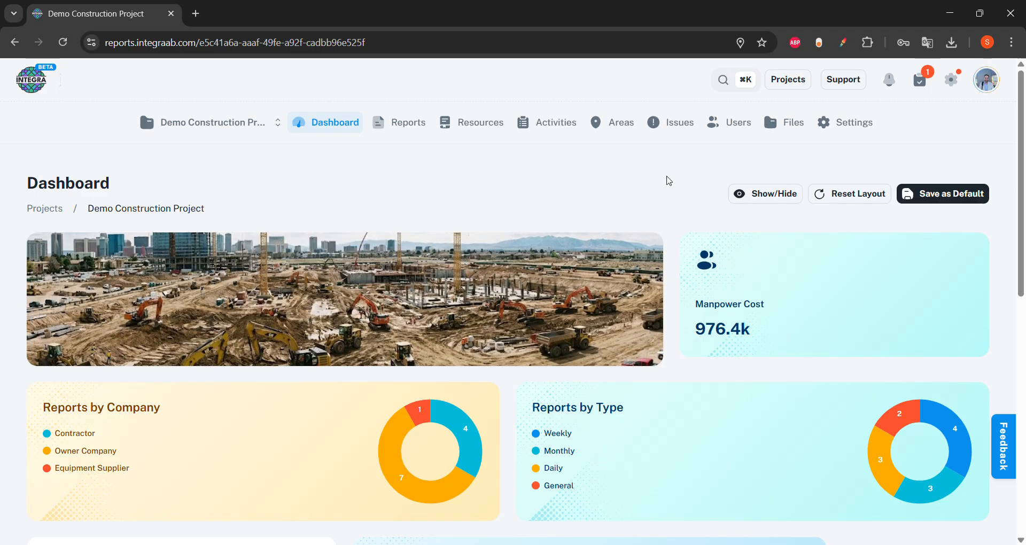
{"action": "left_click", "coordinate": [228, 136]}
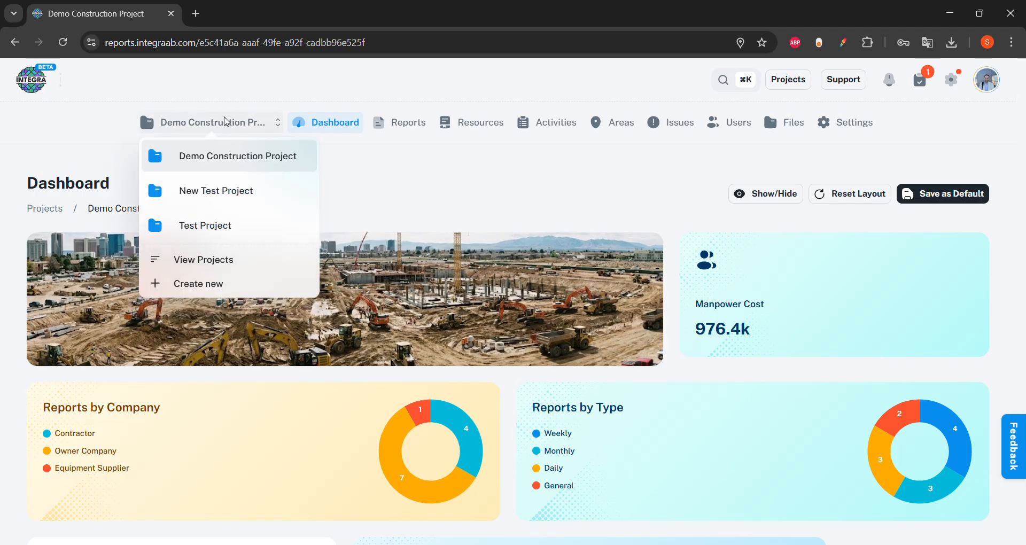
{"action": "left_click", "coordinate": [227, 122]}
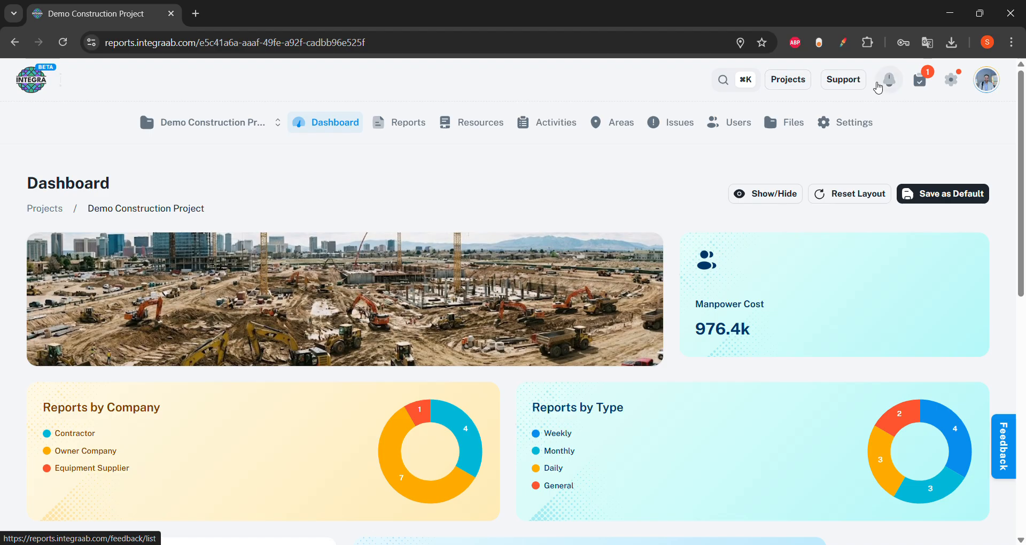
Set the navigation layout to the full vertical sidebar in the display settings, check the project switcher there, and close the settings
{"action": "left_click", "coordinate": [959, 87]}
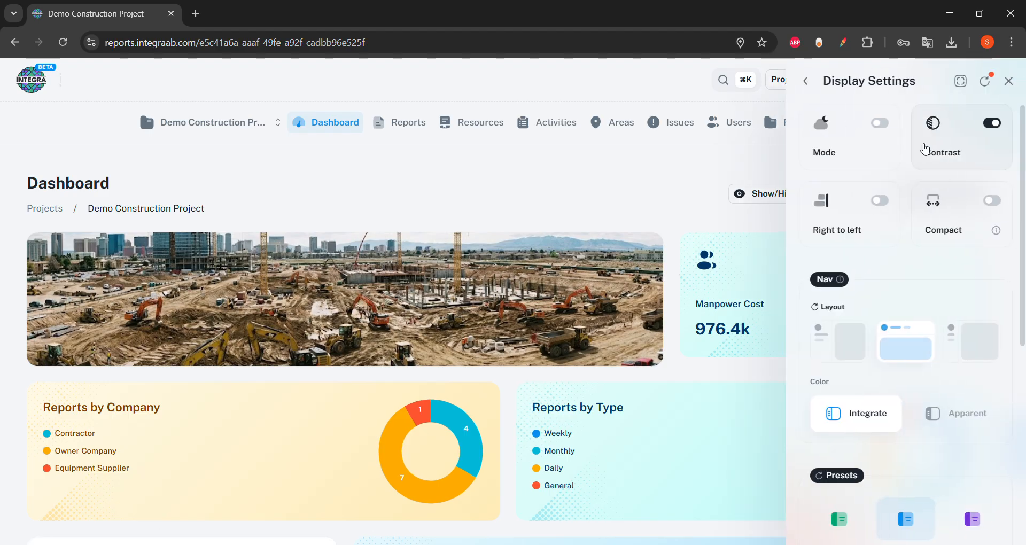
{"action": "left_click", "coordinate": [843, 334]}
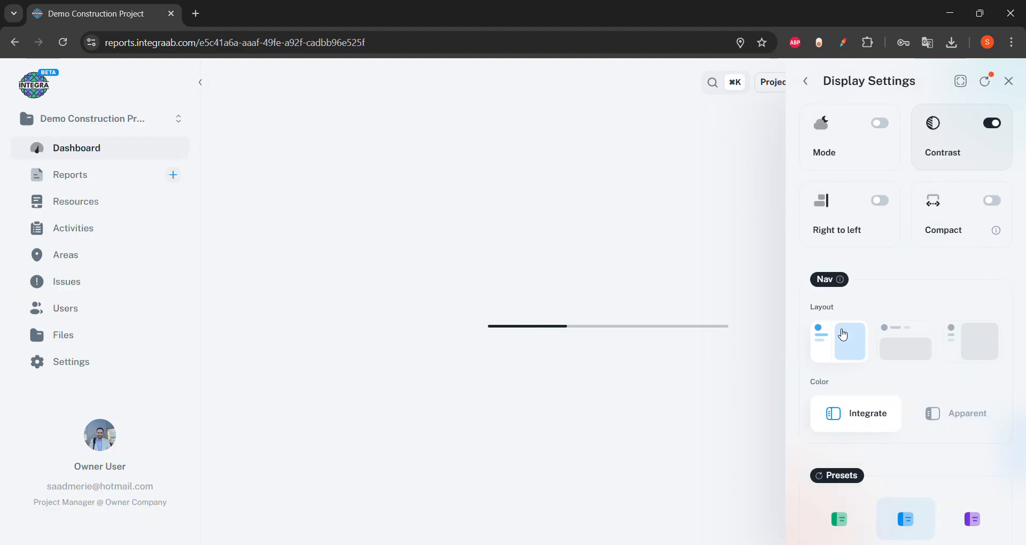
{"action": "left_click", "coordinate": [146, 125]}
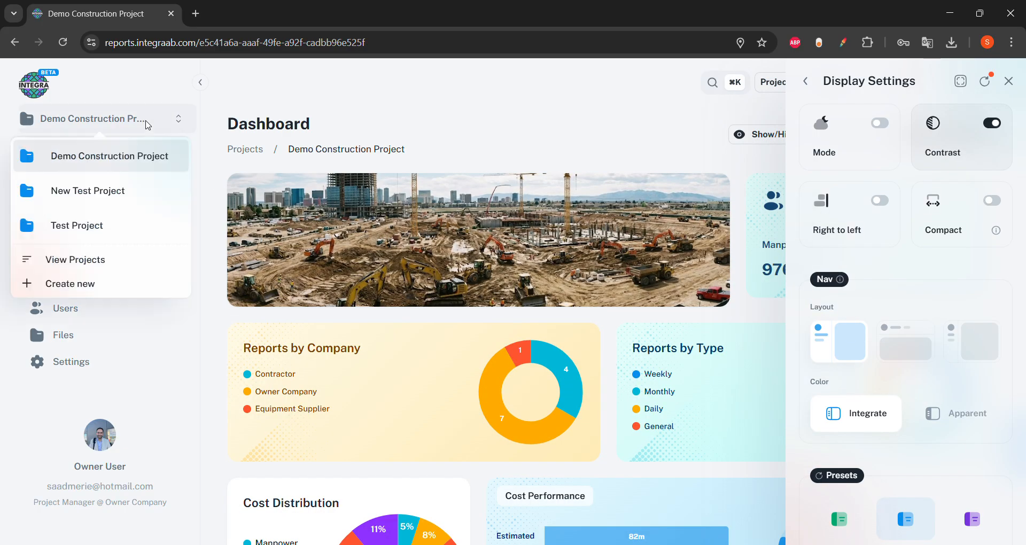
{"action": "left_click", "coordinate": [147, 125]}
{"action": "left_click", "coordinate": [304, 113]}
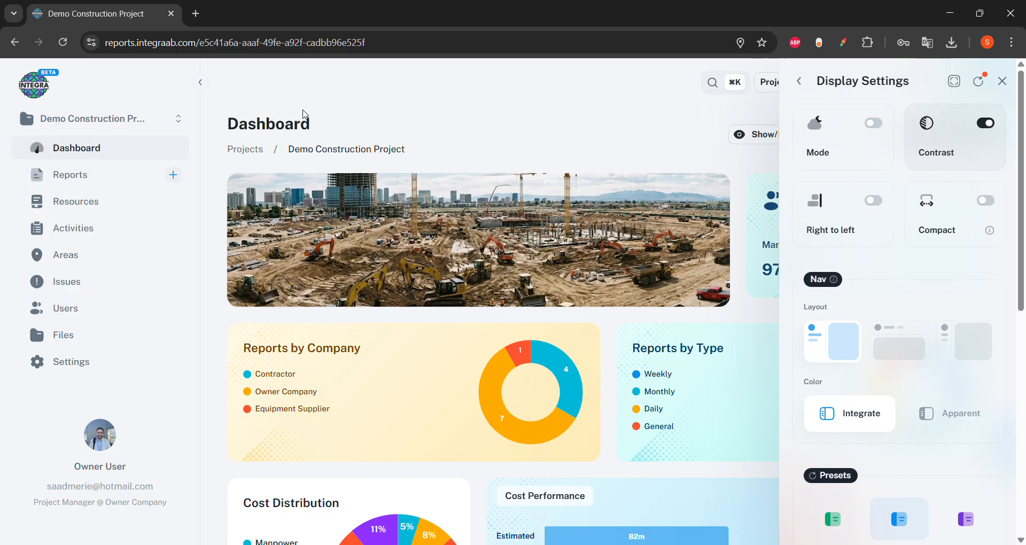